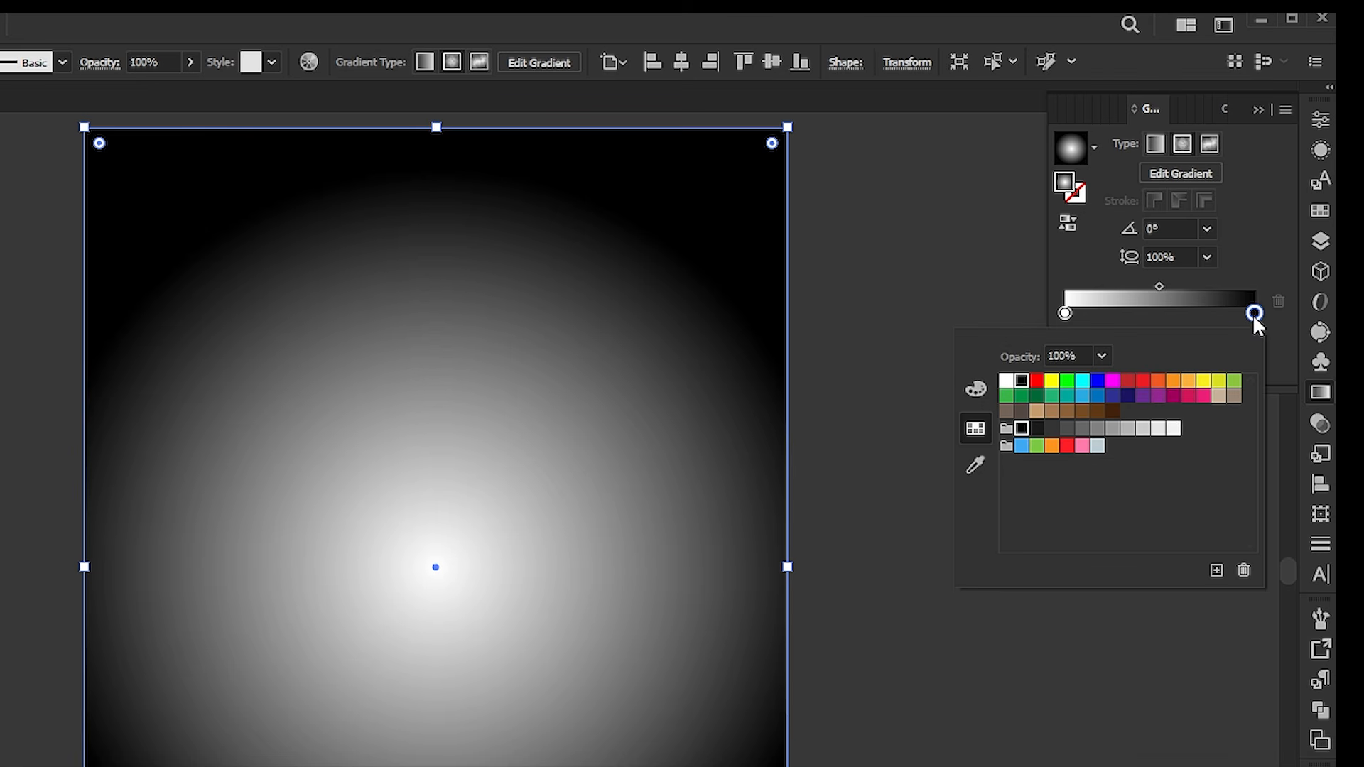
Set the outer colour stop of the background's radial gradient to light grey, R=204 G=204 B=204.
left_click(1142, 428)
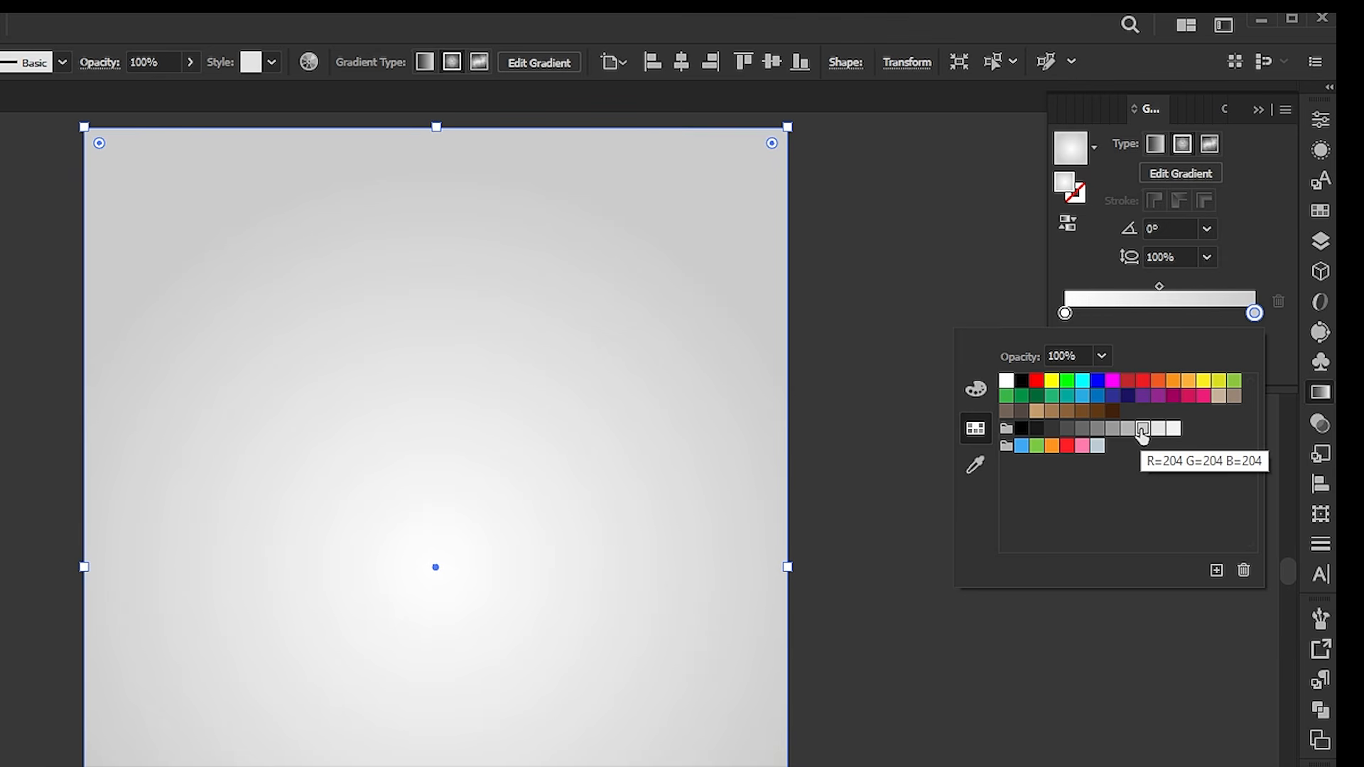
left_click(1269, 248)
left_click(1259, 110)
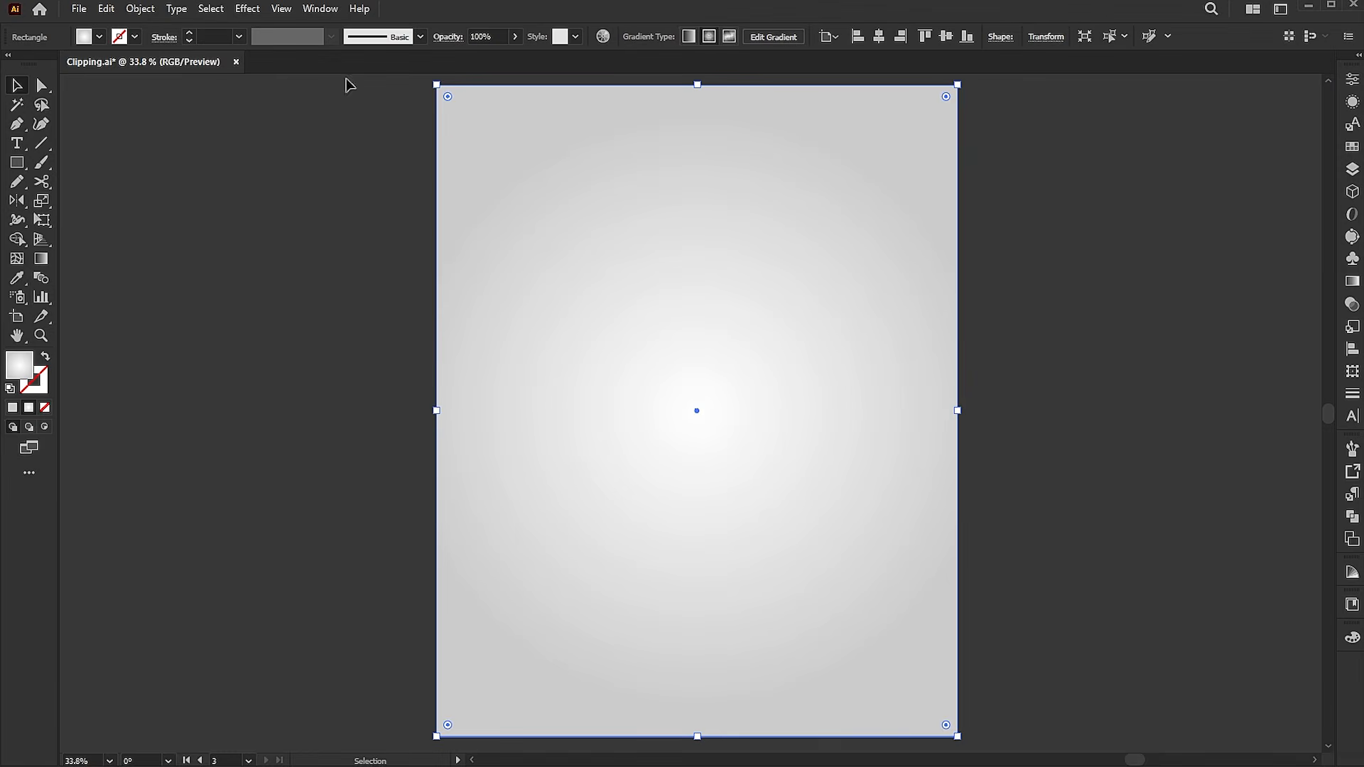
Lock the gradient background rectangle and deselect it.
left_click(140, 9)
mouse_move(160, 138)
left_click(388, 142)
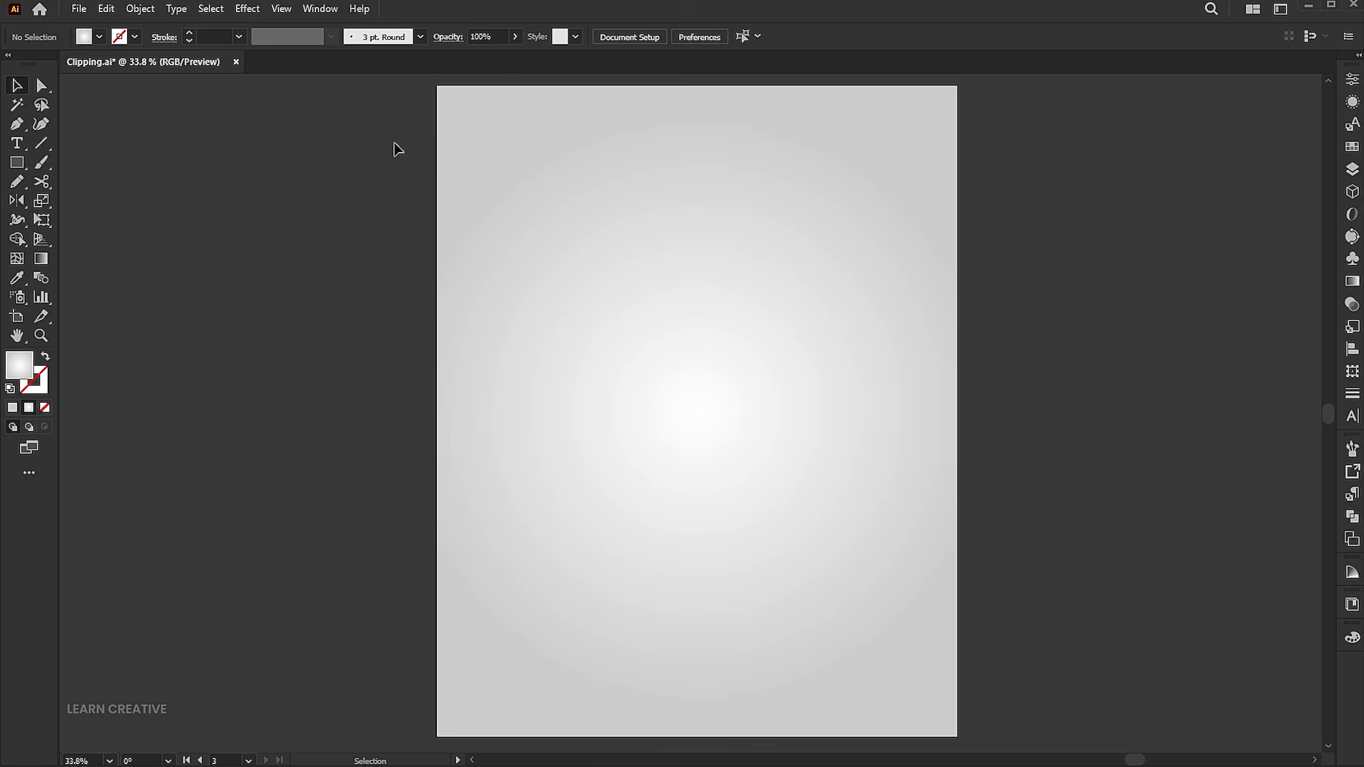
Draw a 650 × 650 px circle with the Ellipse tool and centre it horizontally and vertically on the artboard.
left_click_drag(24, 170, 94, 200)
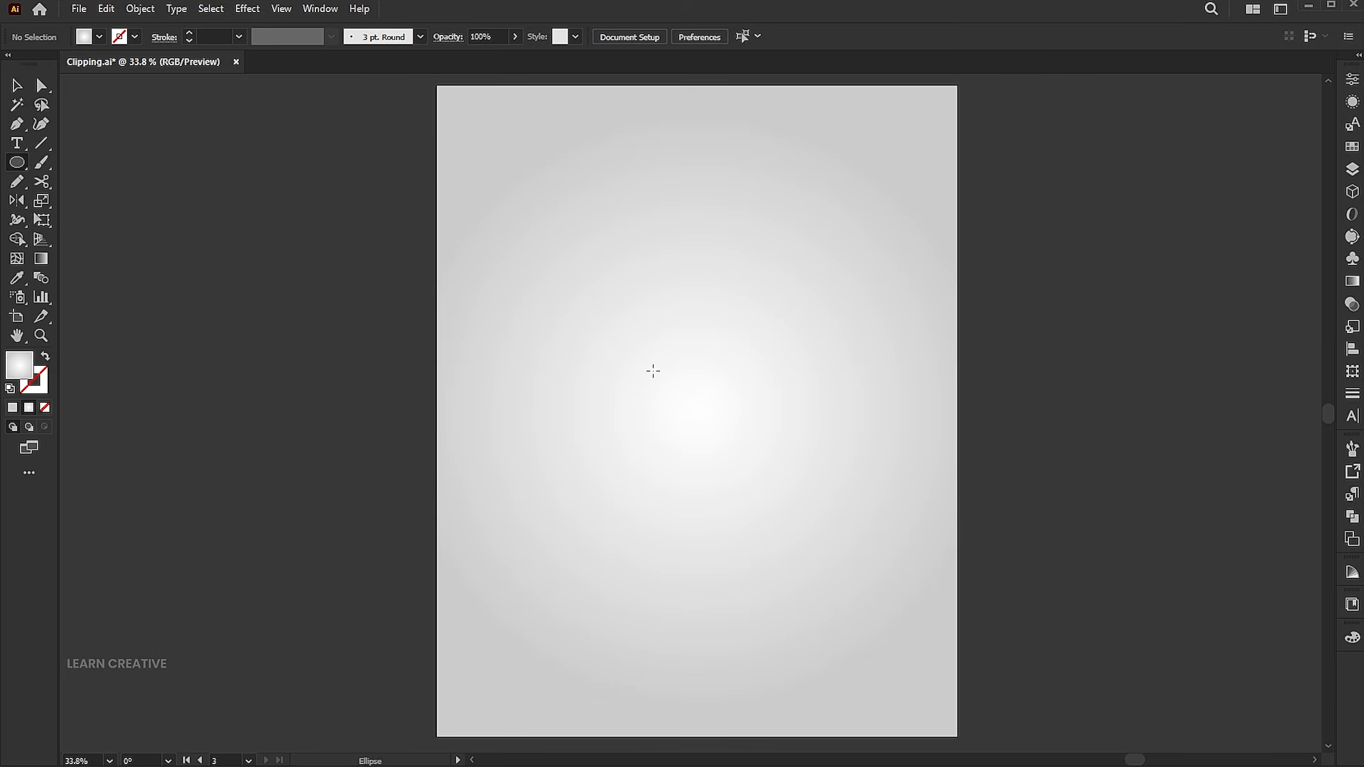
left_click(630, 359)
type("650")
key("Tab")
type("650")
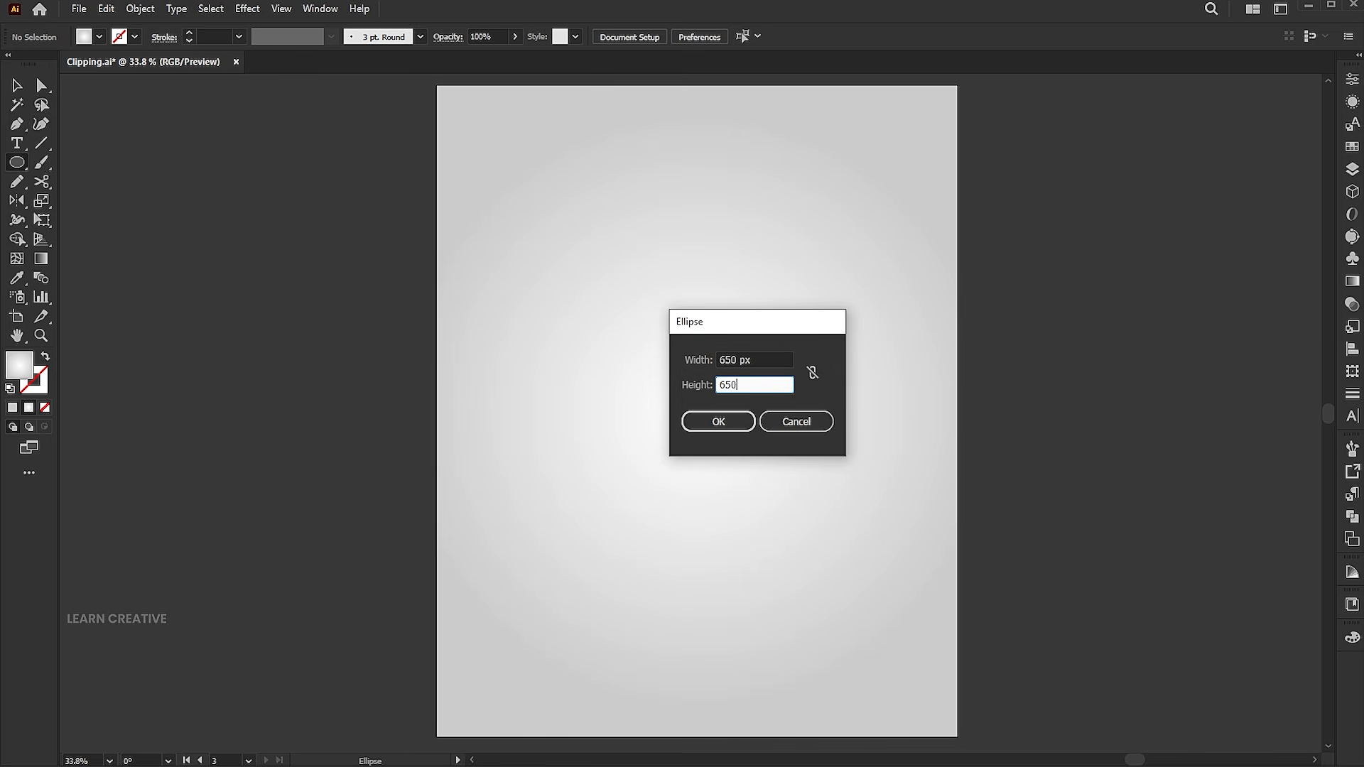
key("Return")
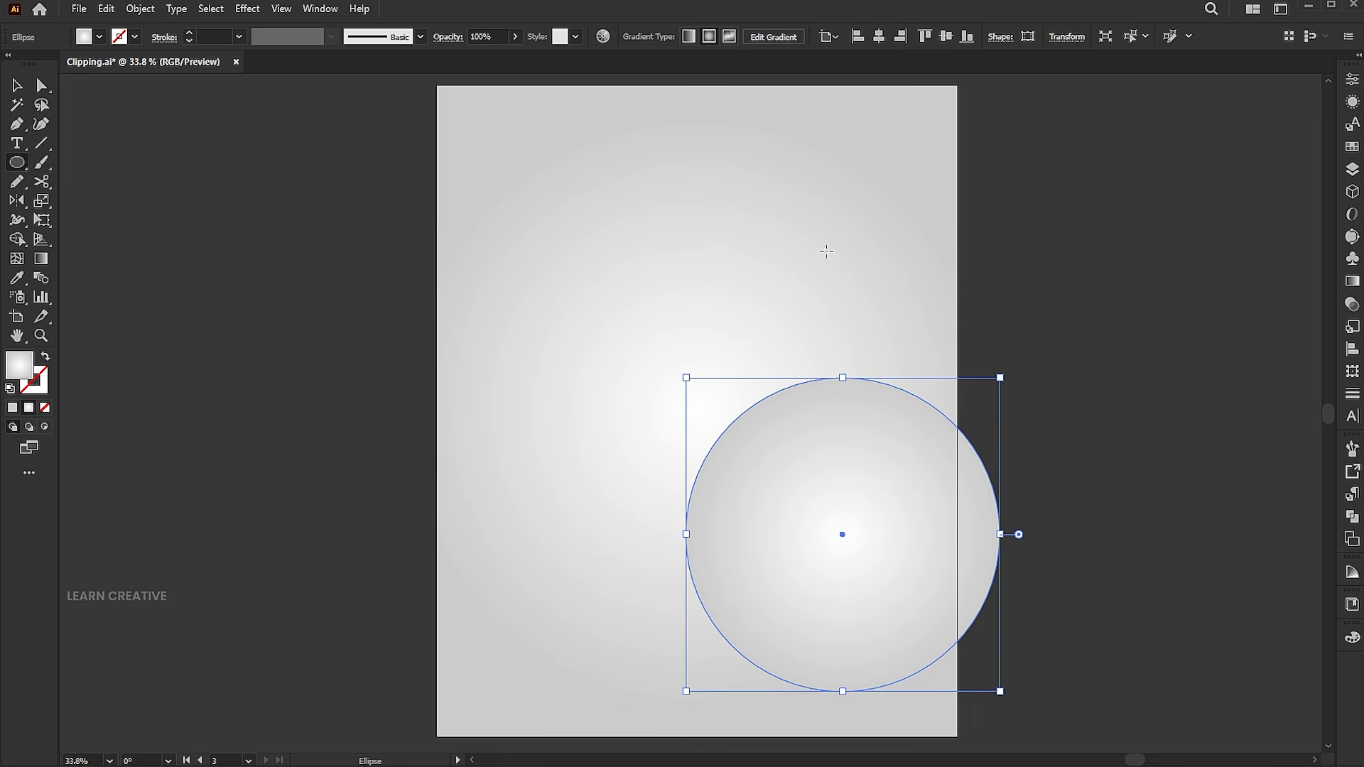
left_click(879, 37)
left_click(945, 36)
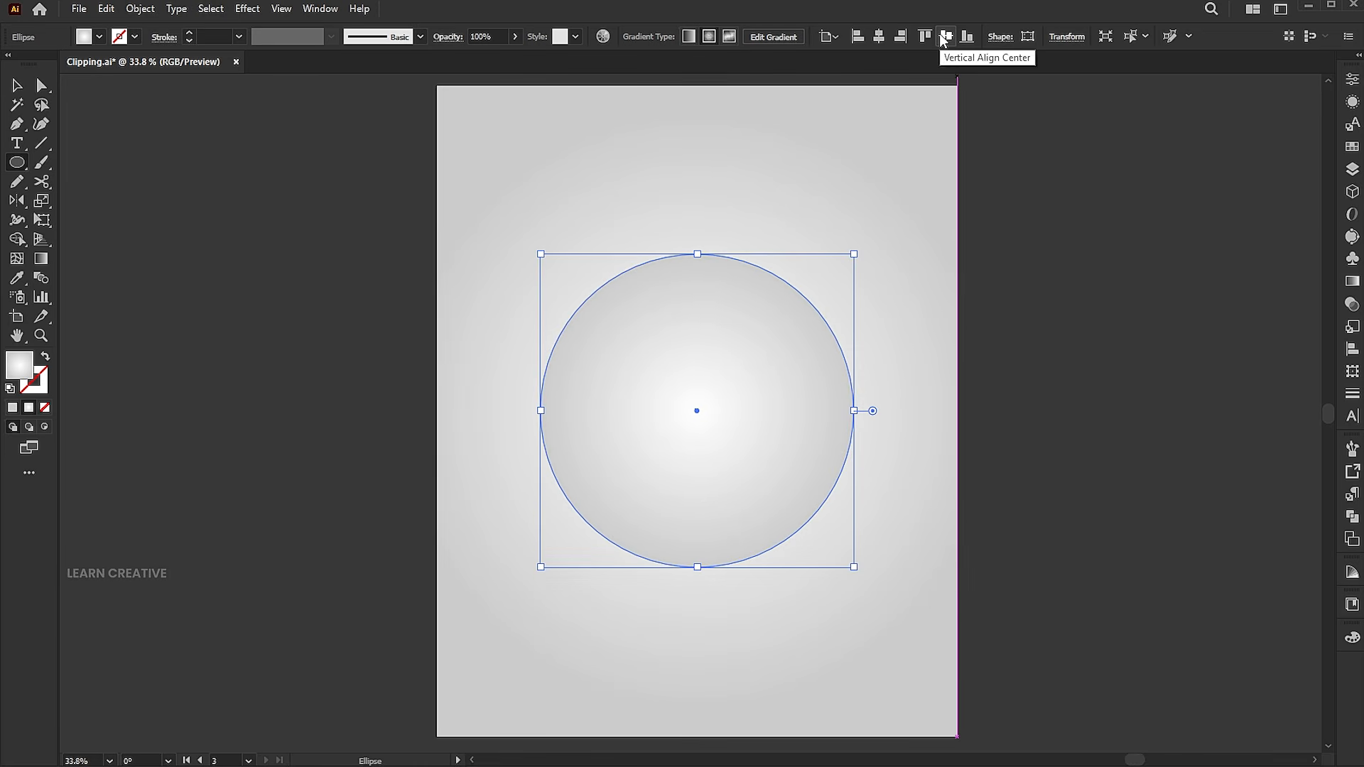
Fill the circle with solid black, 000000, and deselect it.
double_click(16, 366)
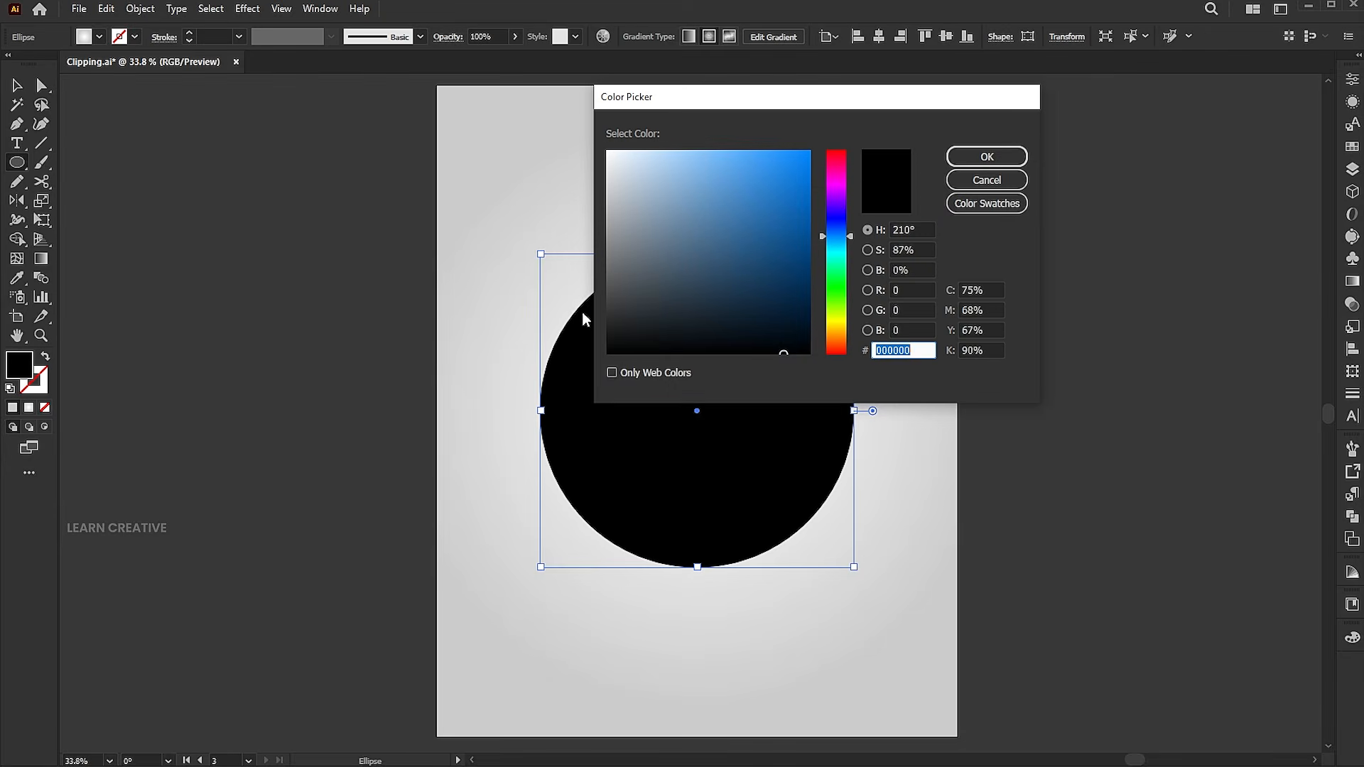
left_click(987, 156)
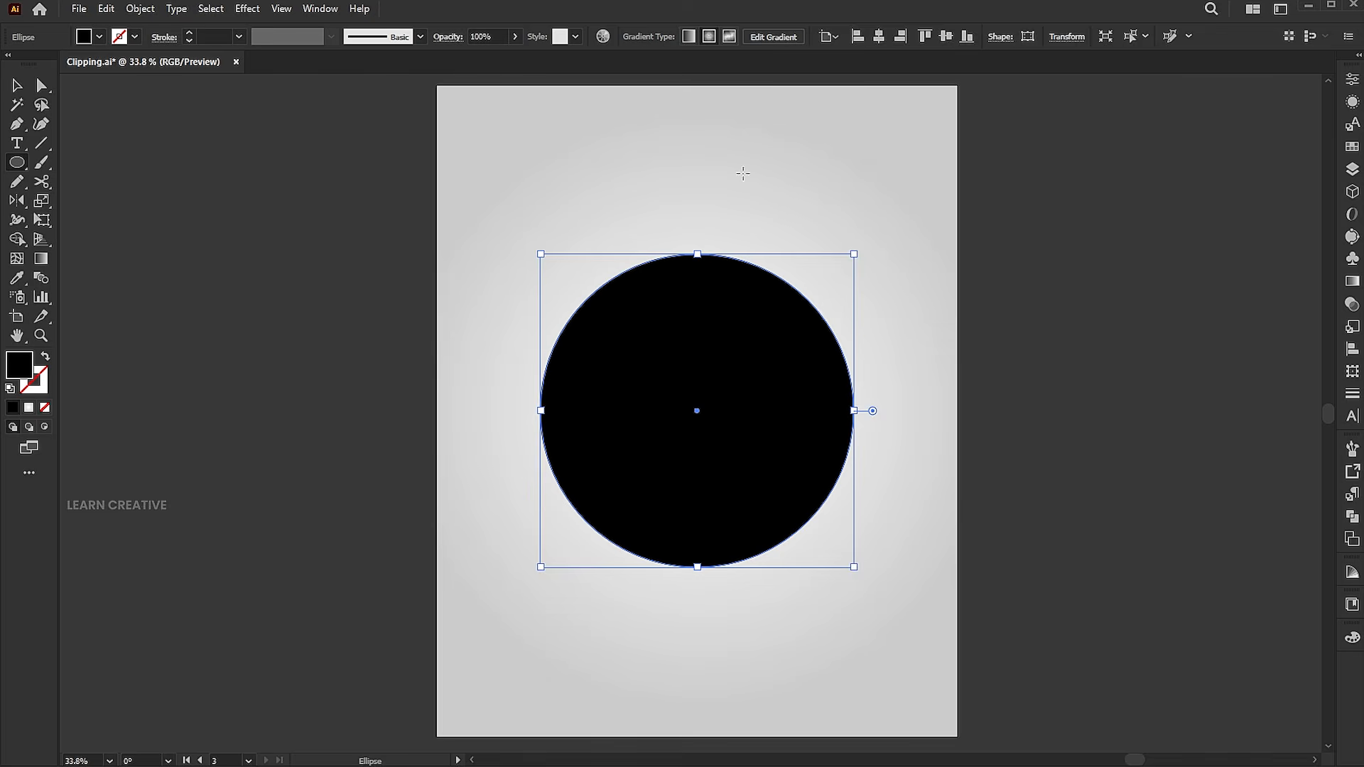
left_click(733, 177)
Place the linked laughing woman with pink background photo over the circle at about 1266 × 844 px.
left_click(79, 9)
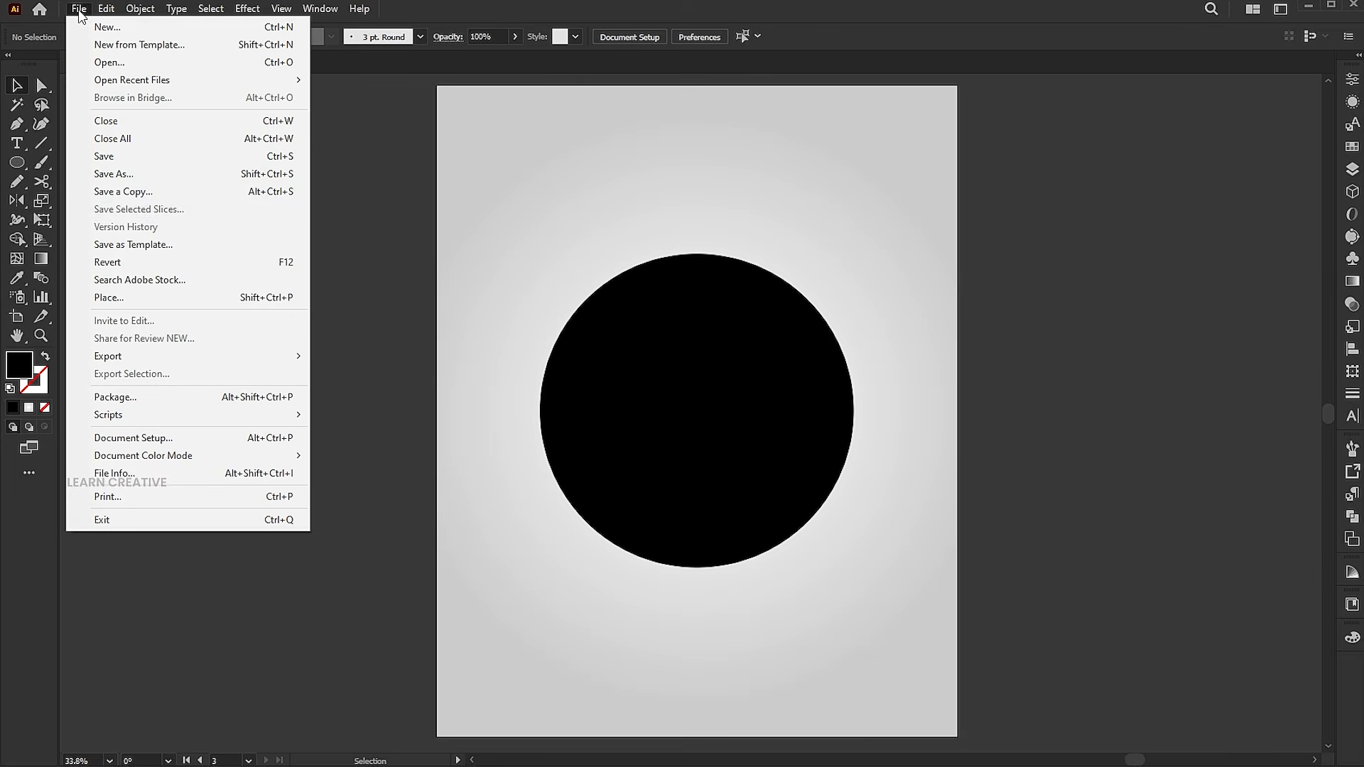
left_click(130, 307)
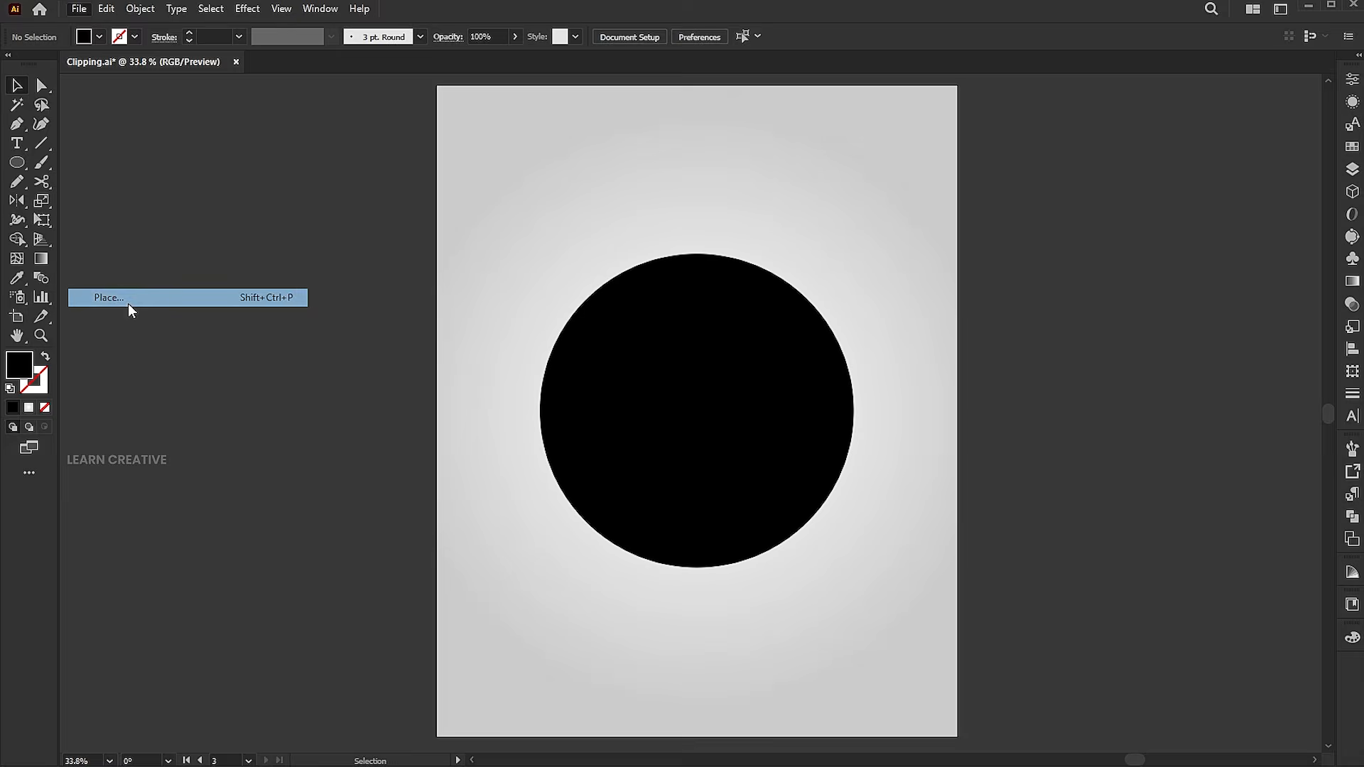
left_click(364, 123)
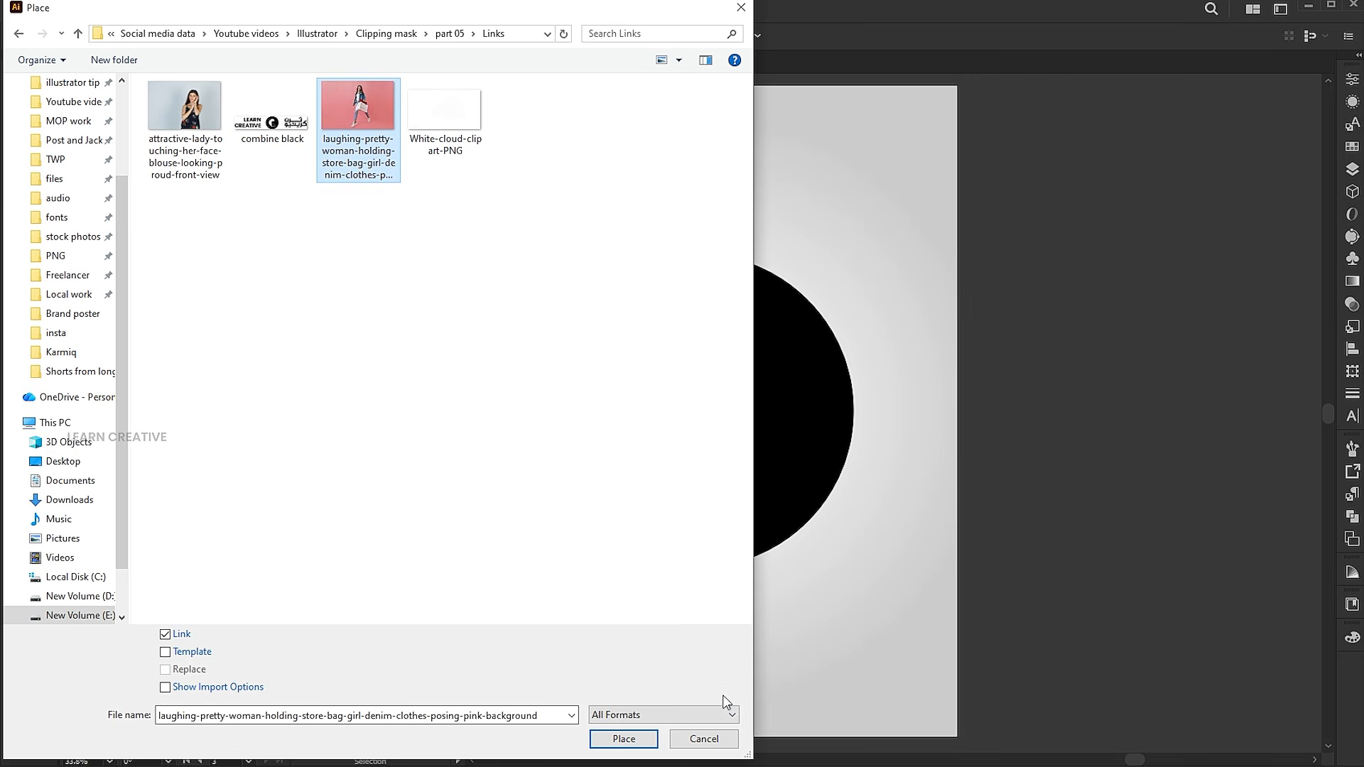
left_click(624, 739)
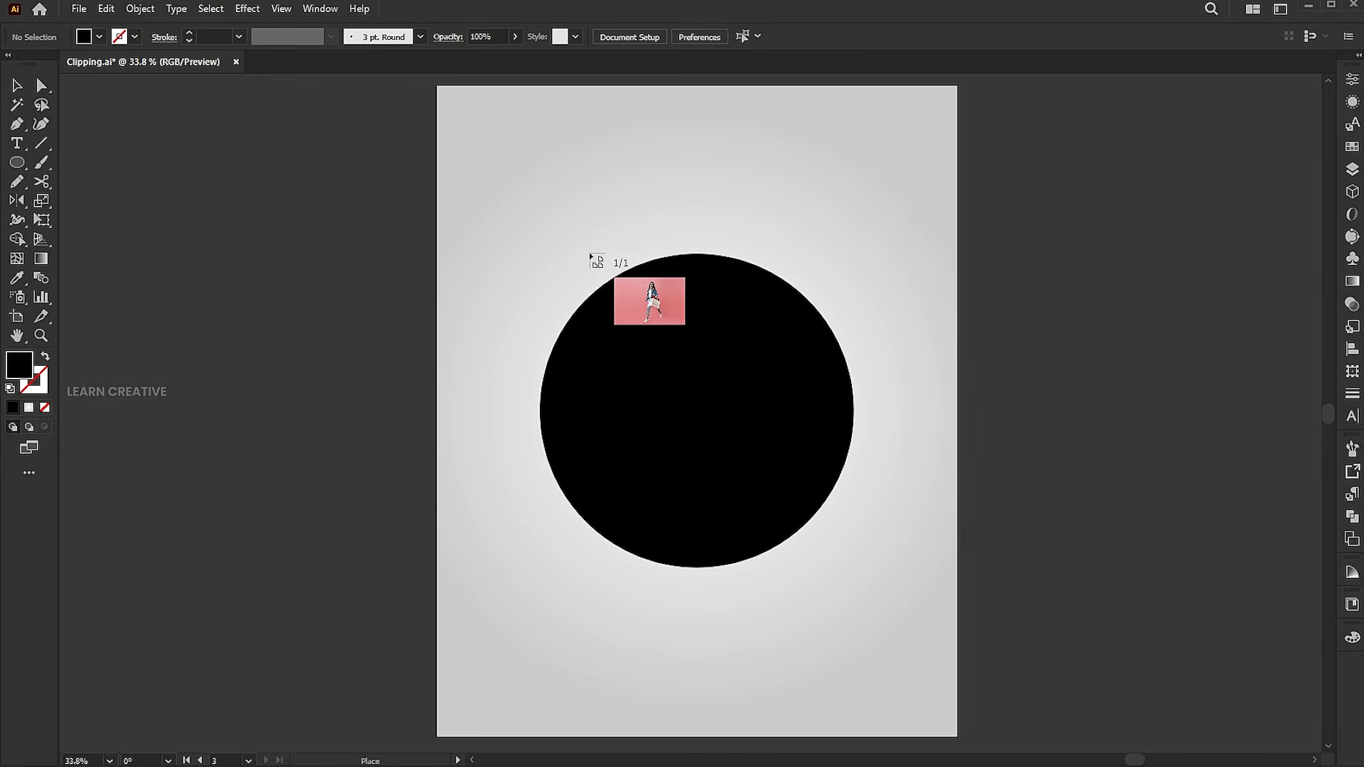
left_click_drag(819, 529, 993, 643)
left_click_drag(827, 400, 765, 422)
mouse_move(782, 289)
left_mouse_down()
mouse_move(734, 207)
mouse_move(792, 264)
left_mouse_up()
left_click_drag(853, 338, 813, 331)
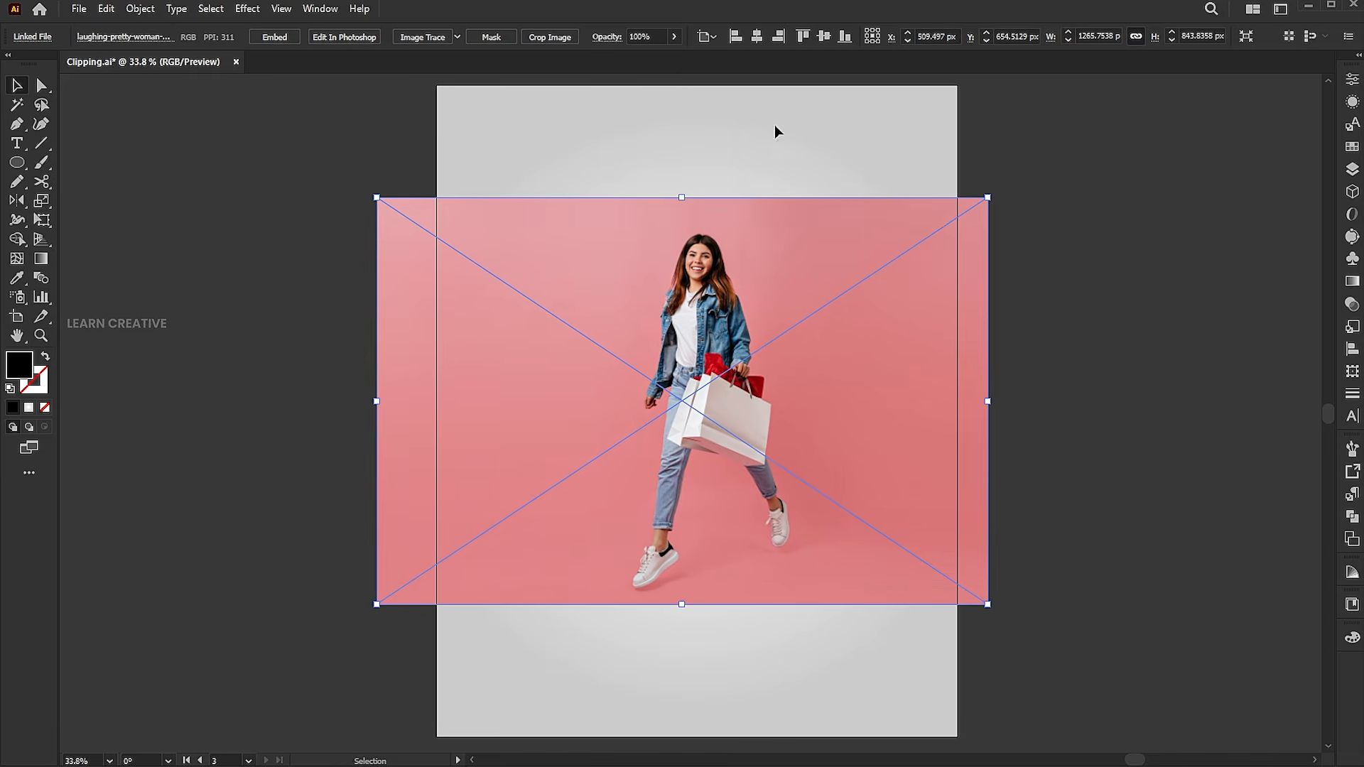
Lower the photo's opacity to 60% and enlarge it to about 1705 × 1137 px, positioned so the woman's head extends above the circle.
left_click(654, 36)
type("60")
key("Return")
left_click_drag(684, 197, 675, 134)
left_click_drag(751, 344, 752, 370)
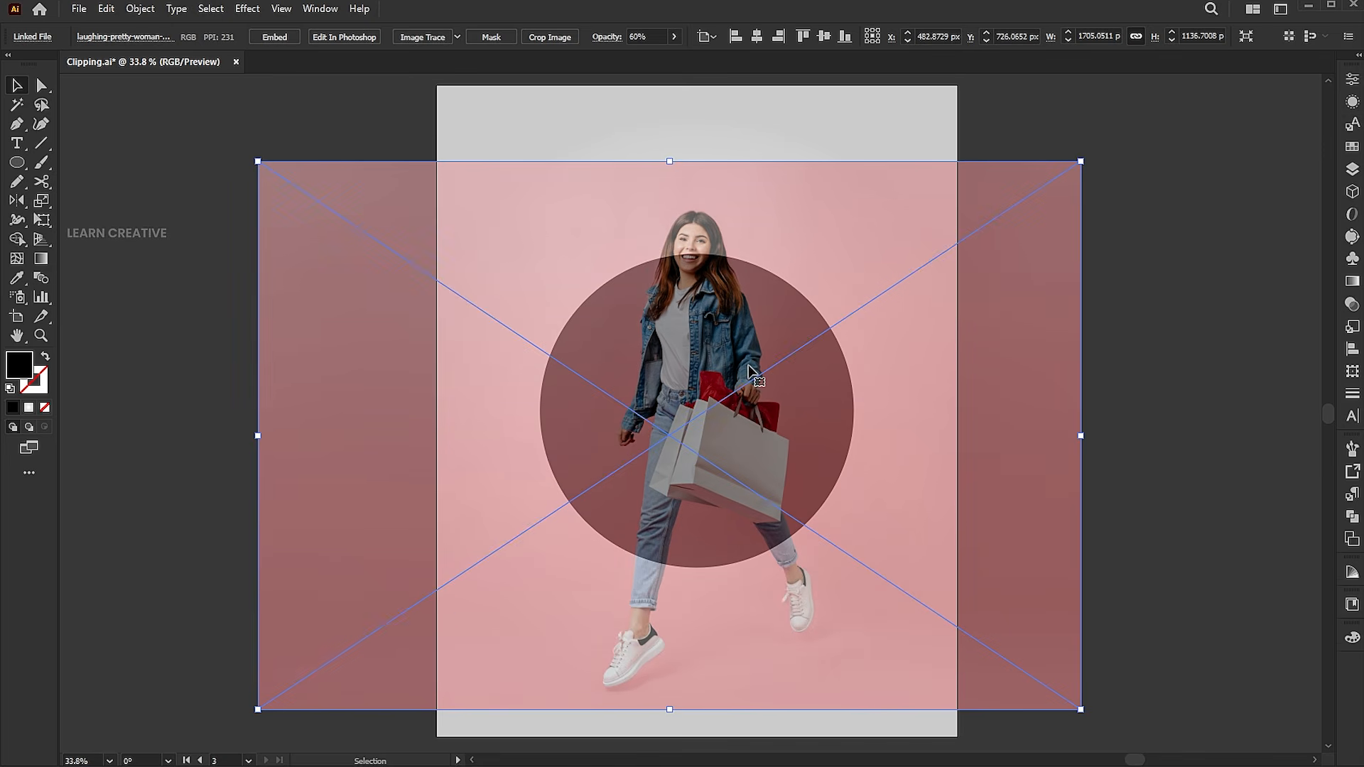
Set the photo's opacity to 100% and send it backward behind the black circle.
left_click(654, 38)
type("1")
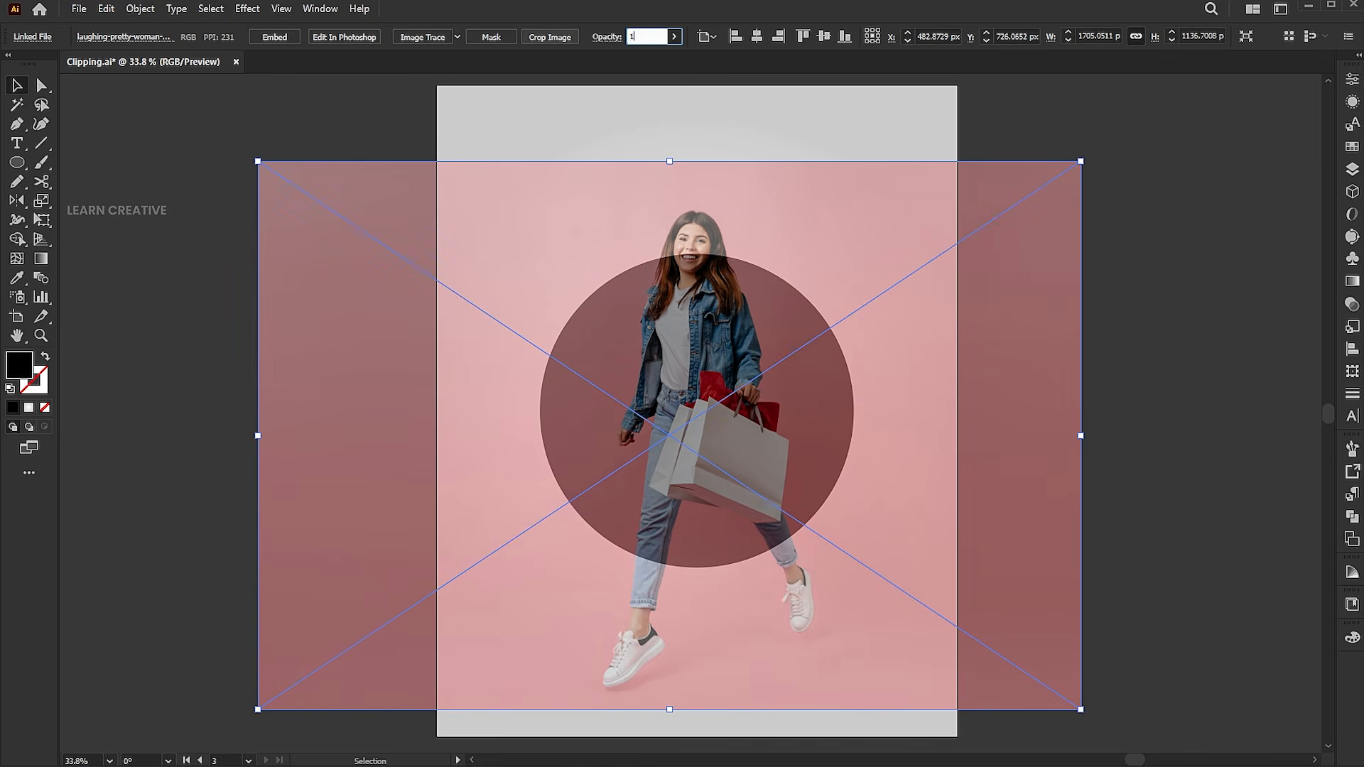
type("00")
key("Return")
right_click(676, 228)
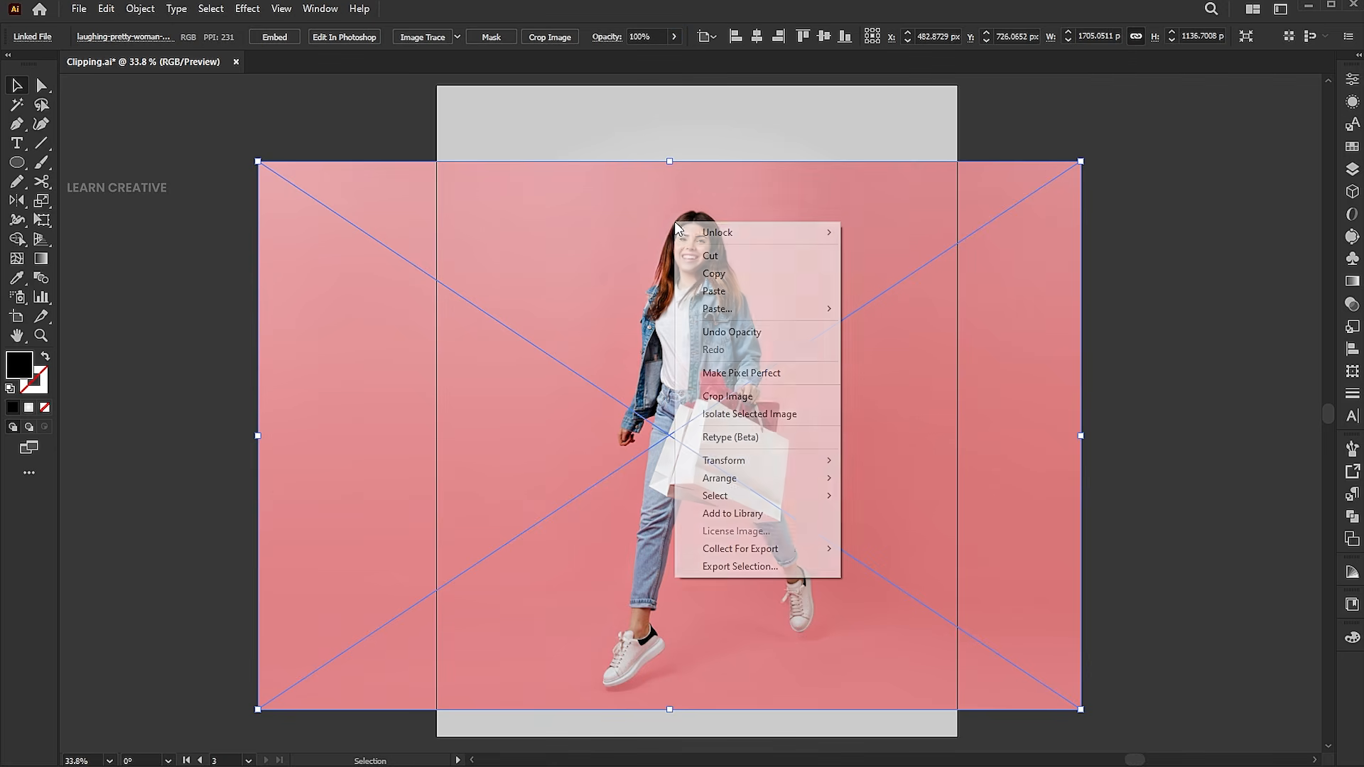
mouse_move(801, 478)
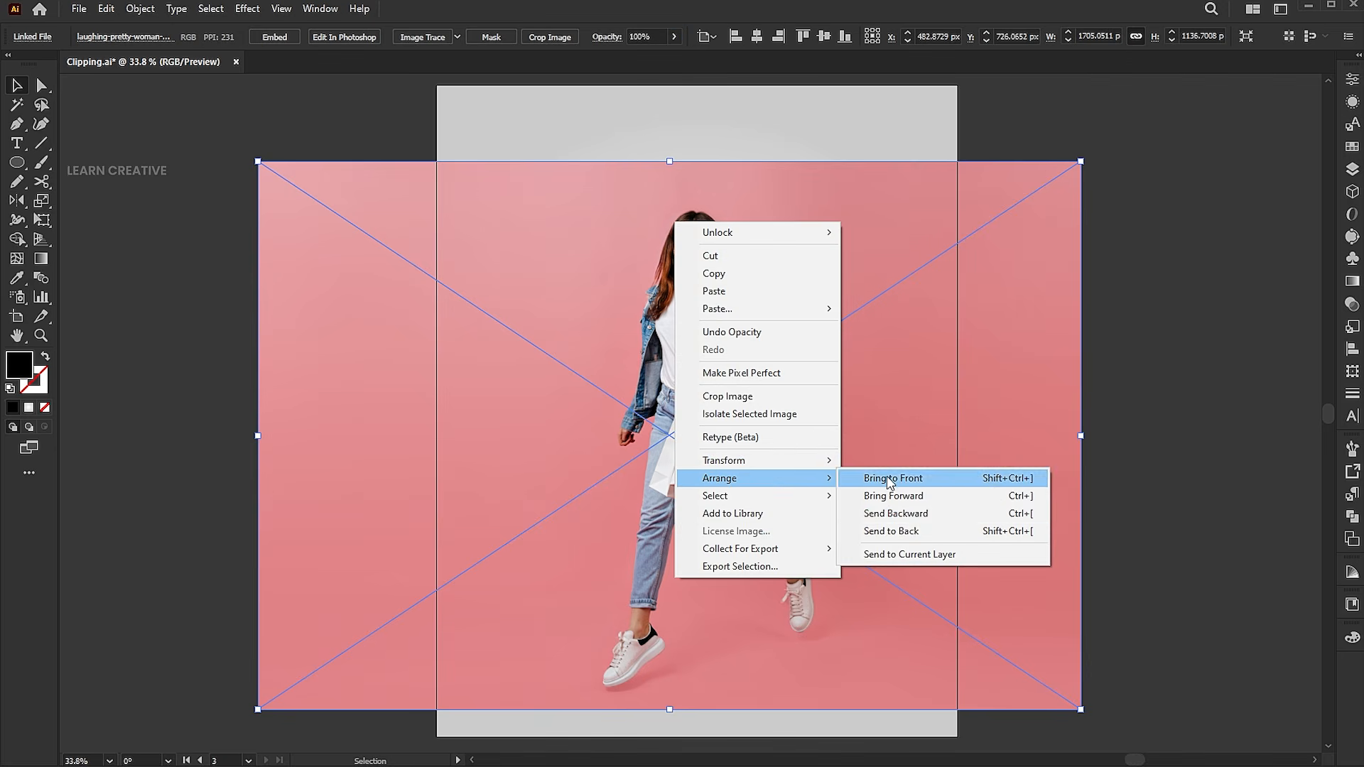
left_click(916, 521)
Make a clipping mask from the photo and the black circle, and deselect the result.
left_click(701, 301, "shift")
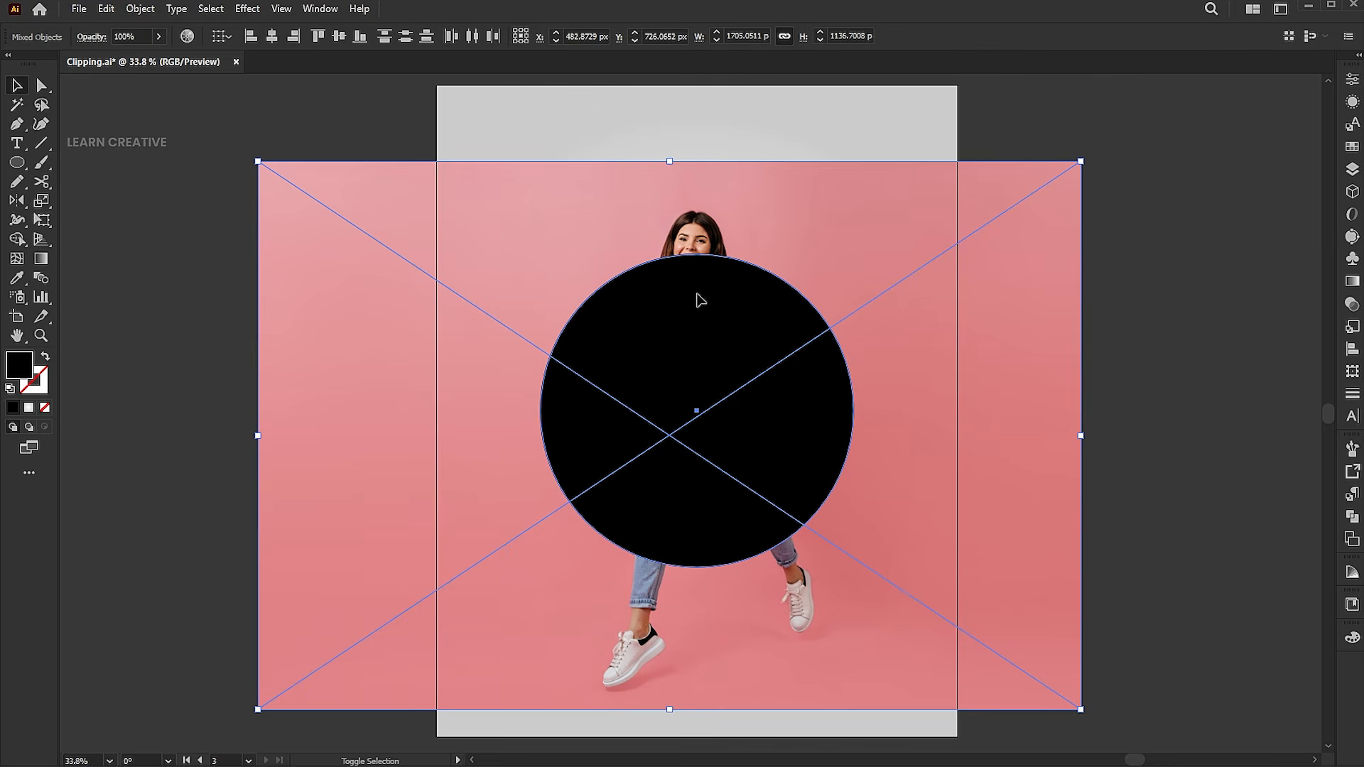
right_click(684, 275)
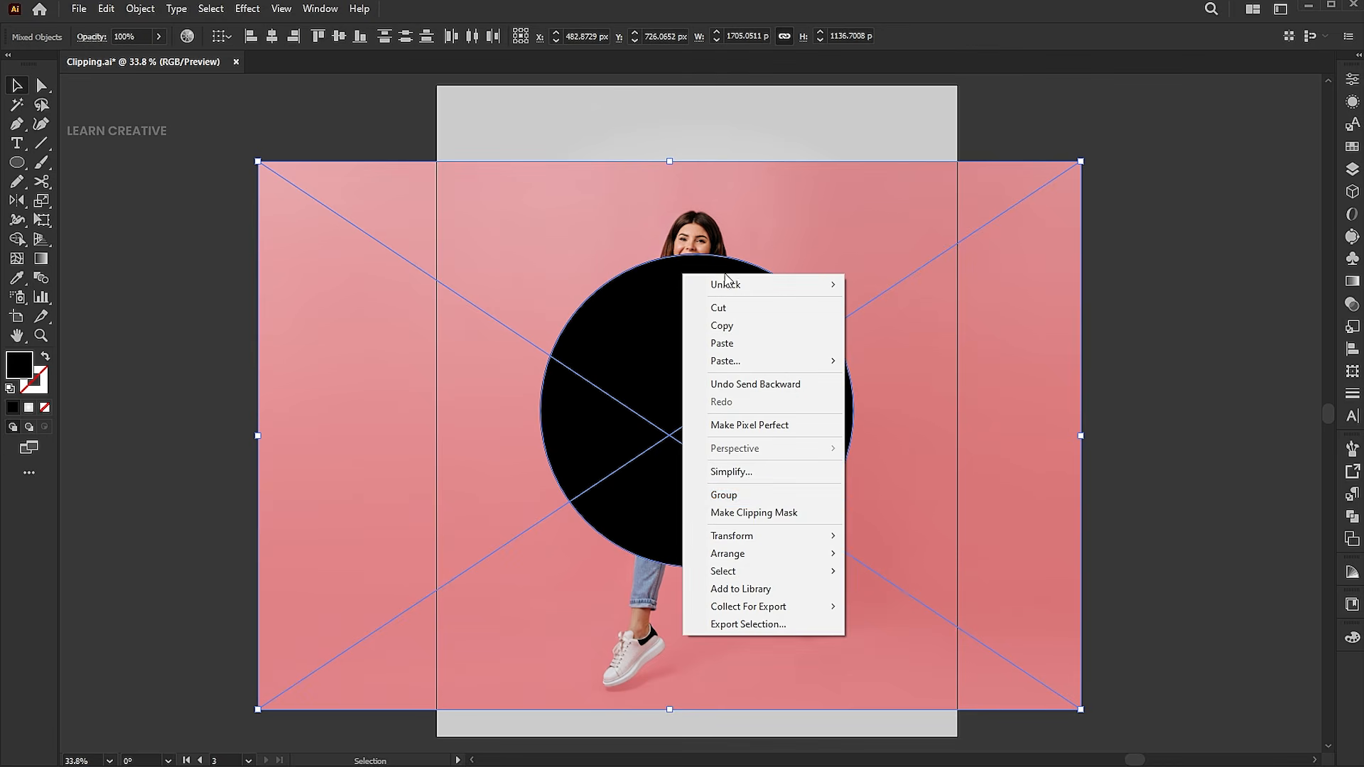
left_click(778, 514)
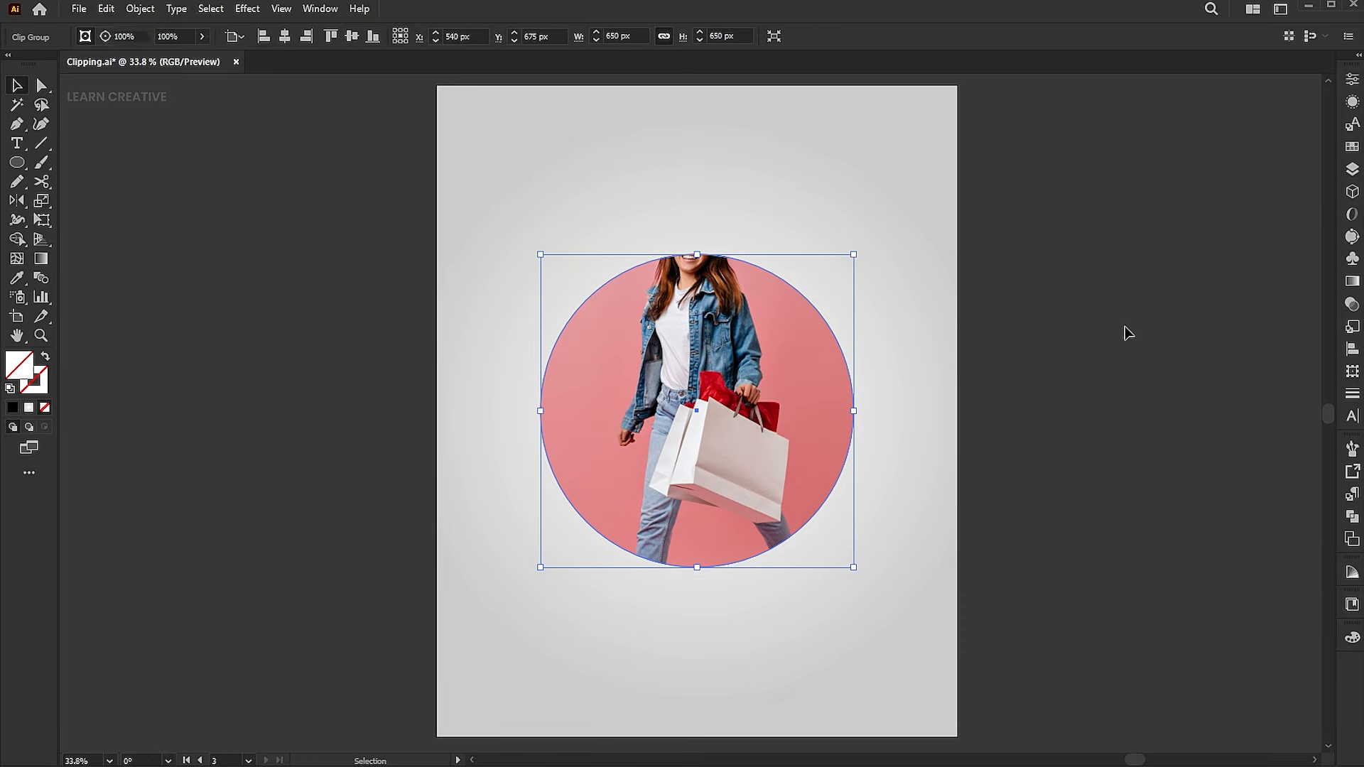
left_click(1129, 333)
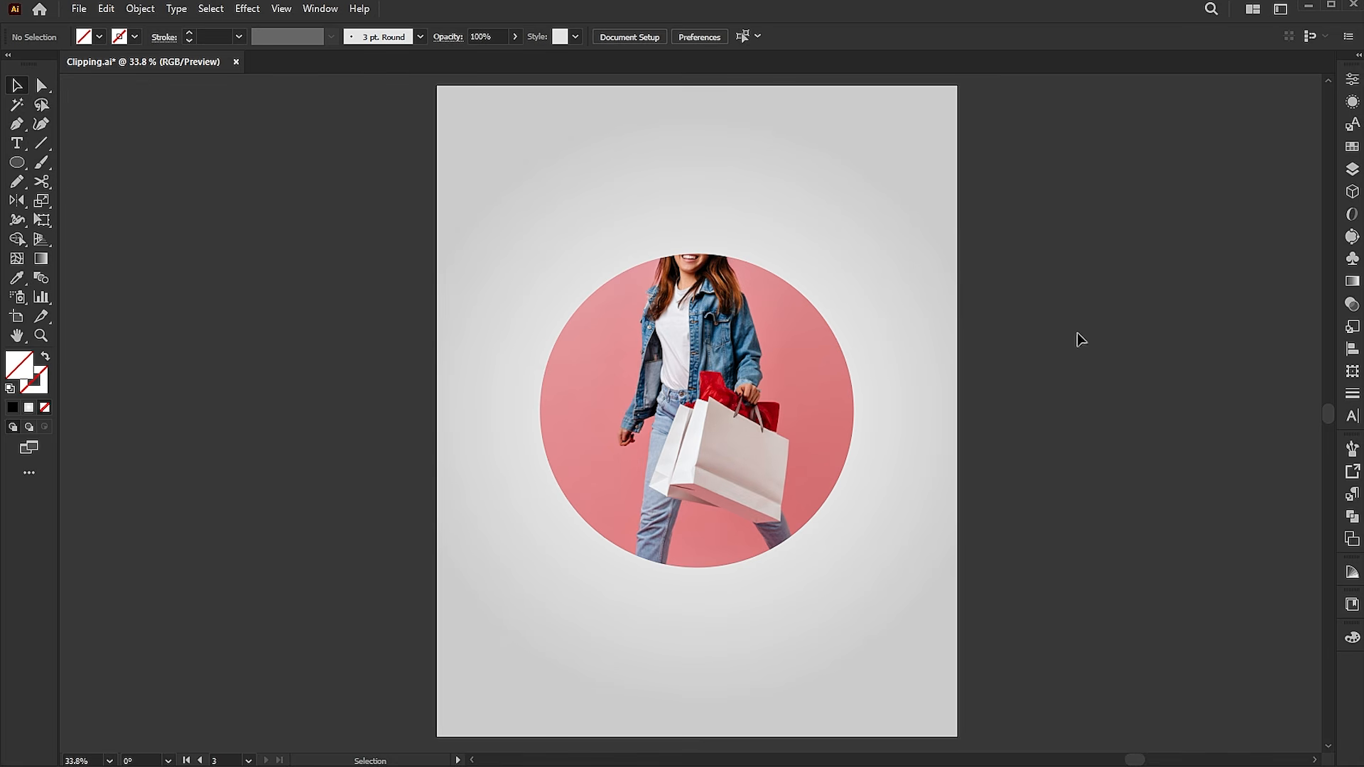
Copy the photo from inside the clip group and paste it in front at the same position.
left_click(743, 357)
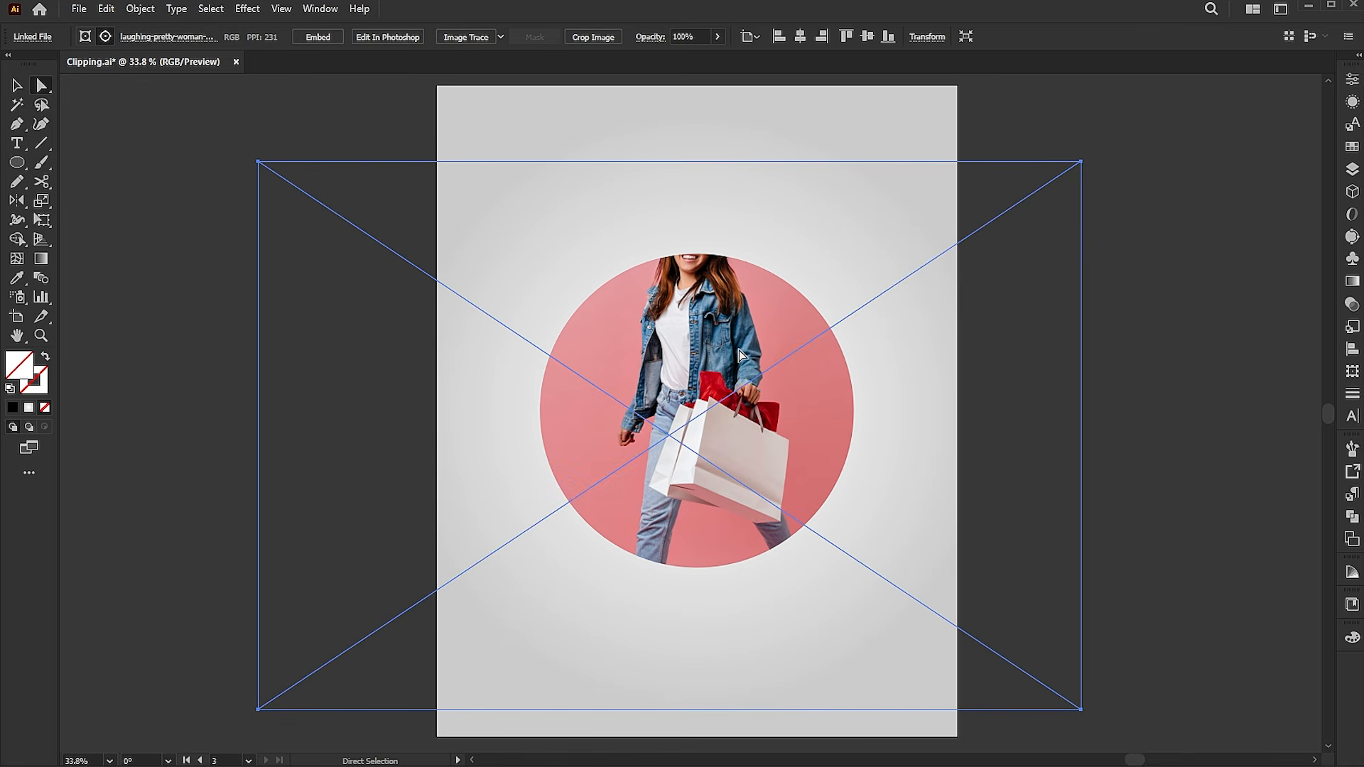
left_click(107, 9)
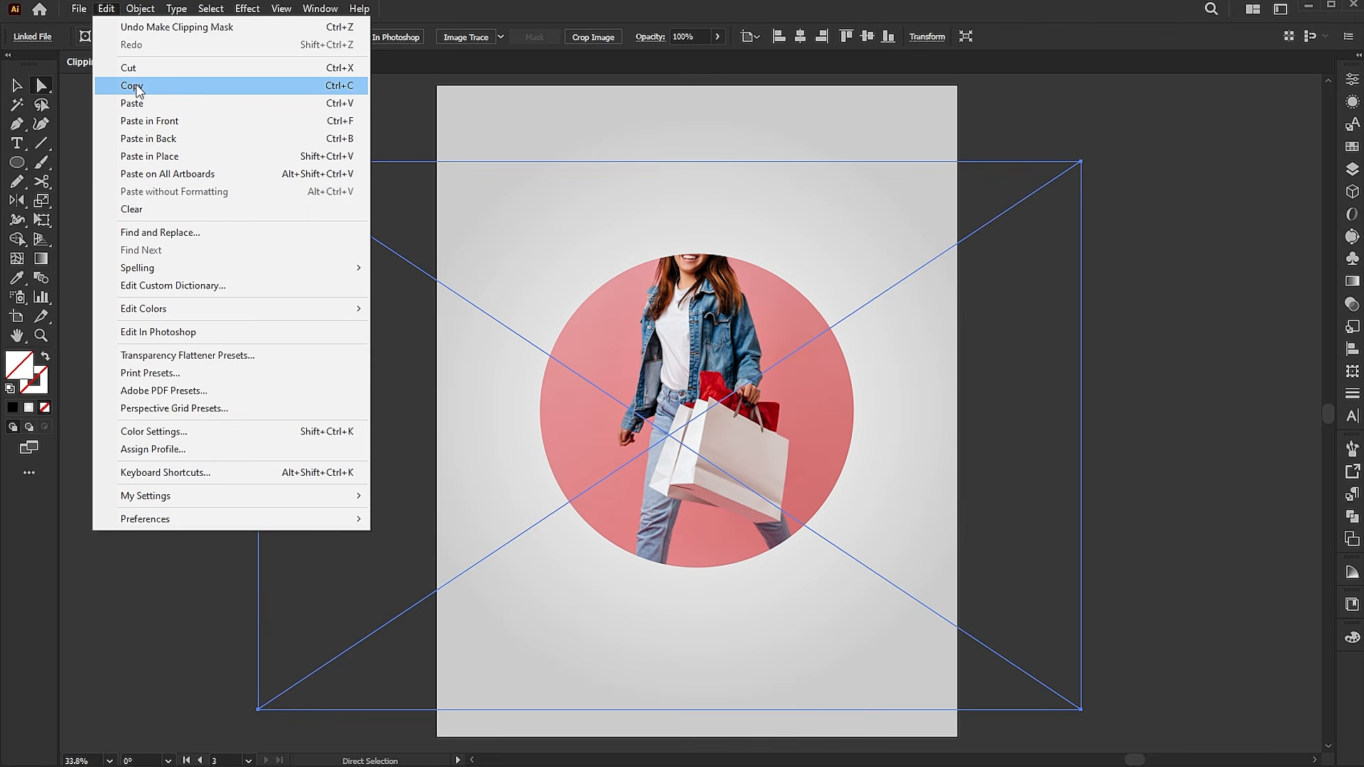
left_click(135, 86)
key("v")
left_click(1115, 276)
left_click(106, 8)
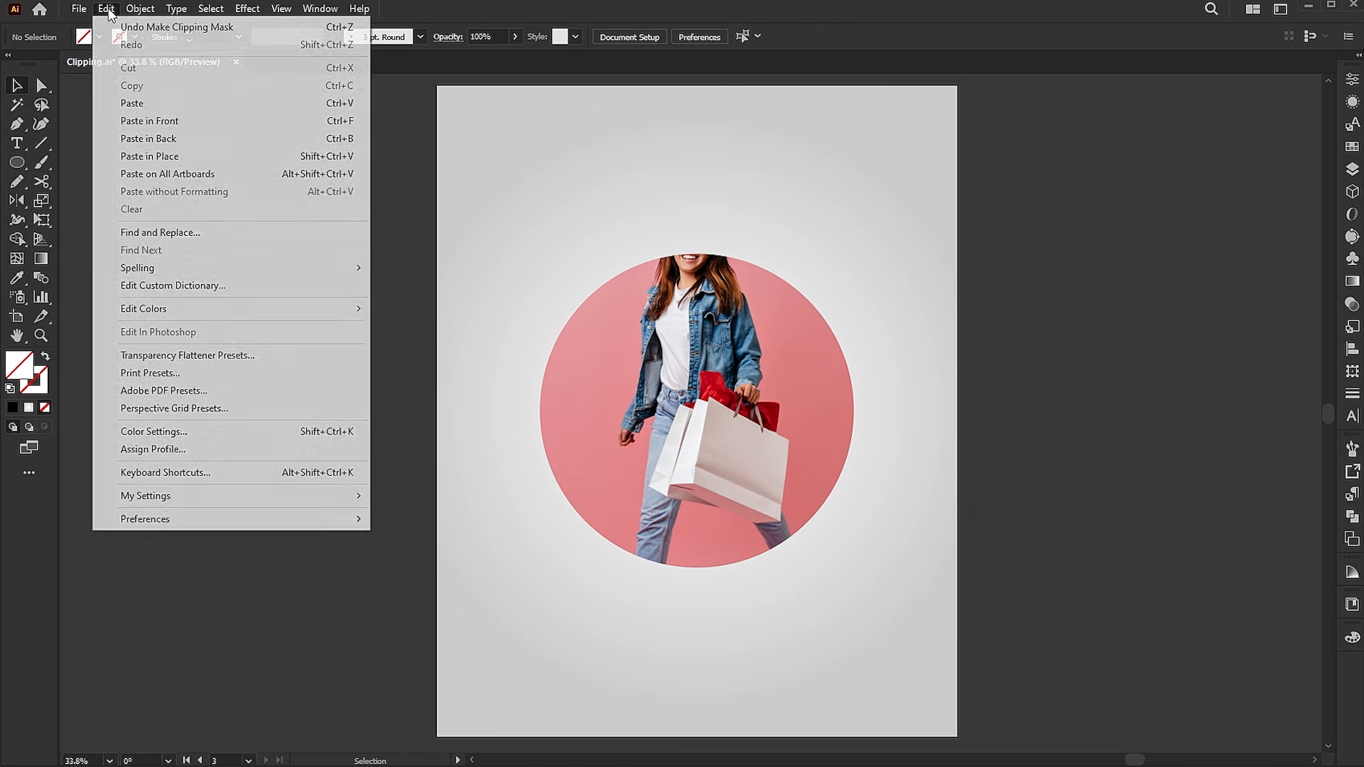
left_click(150, 121)
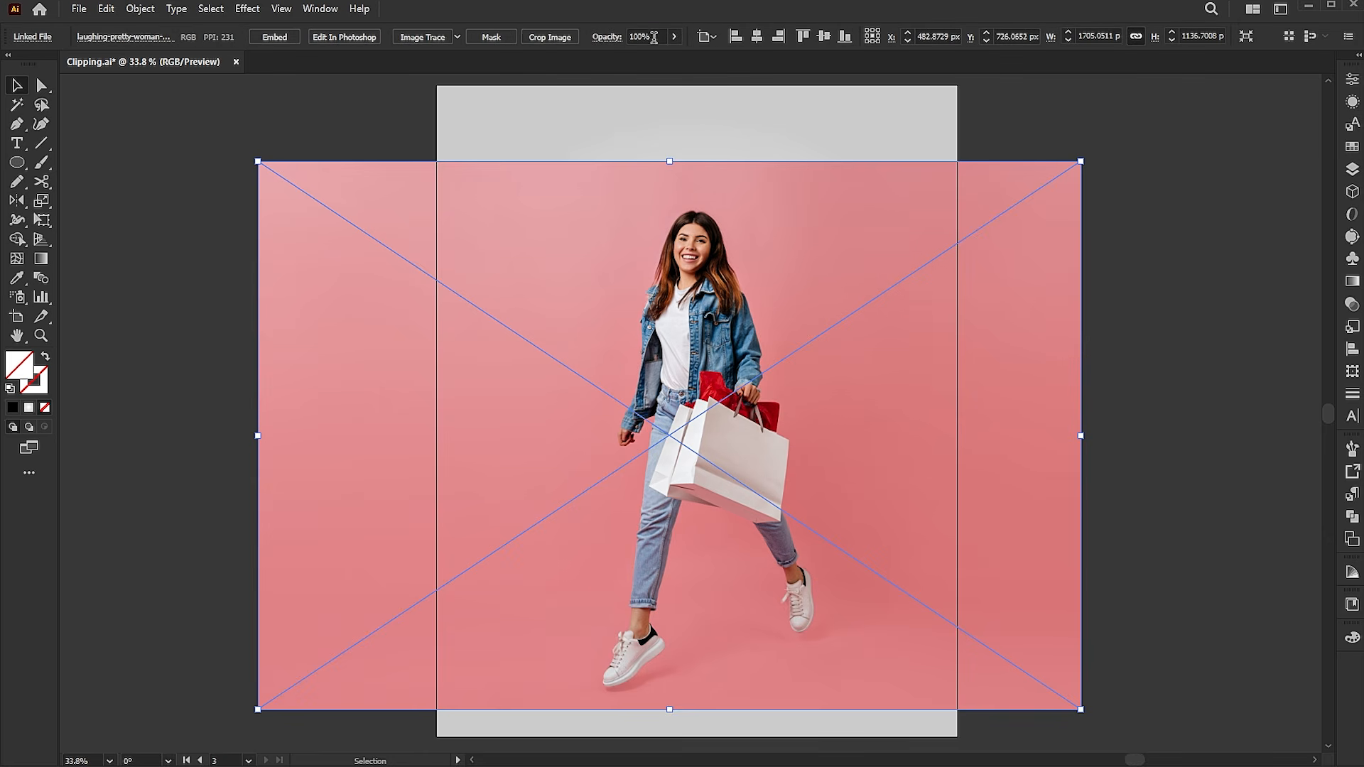
Set the pasted photo's opacity to 80% and deselect it.
type("80")
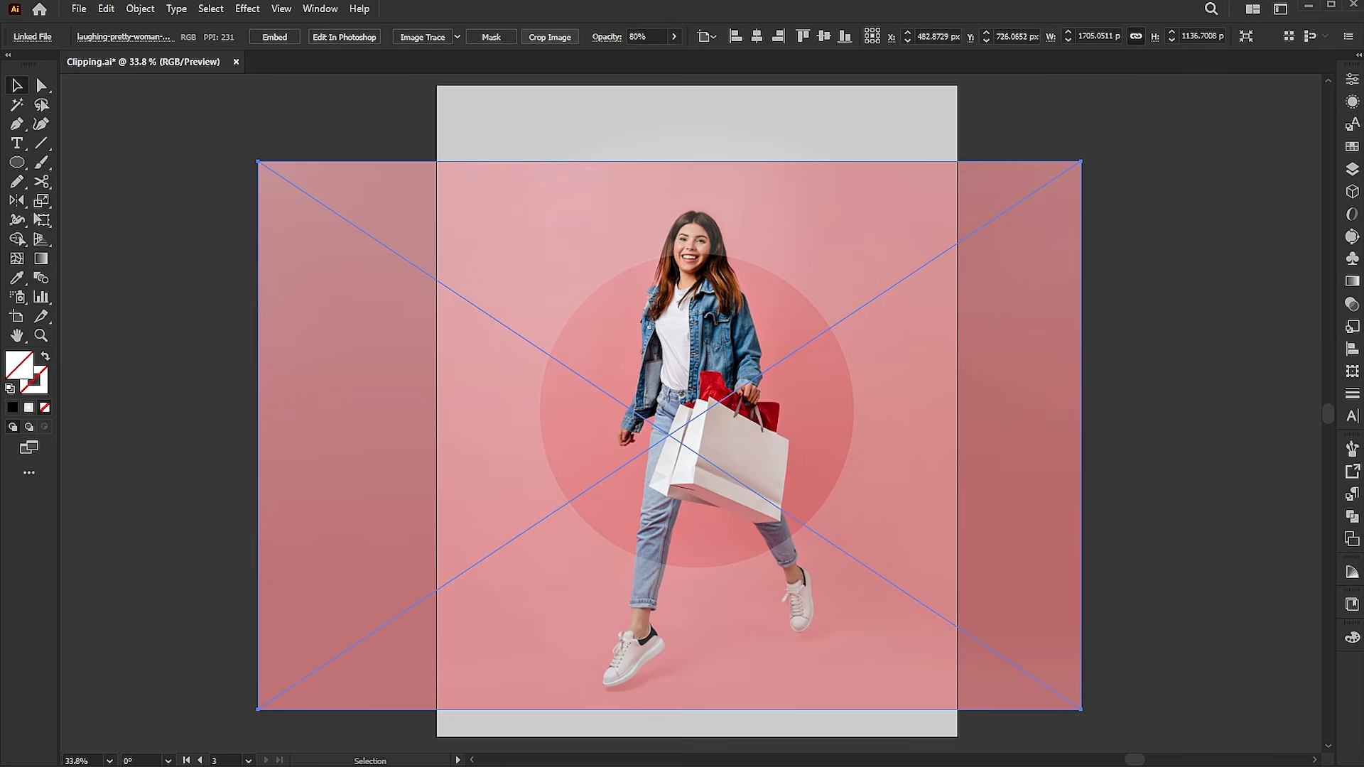
key("Return")
scroll(959, 284, "up", 1)
left_click(1205, 278)
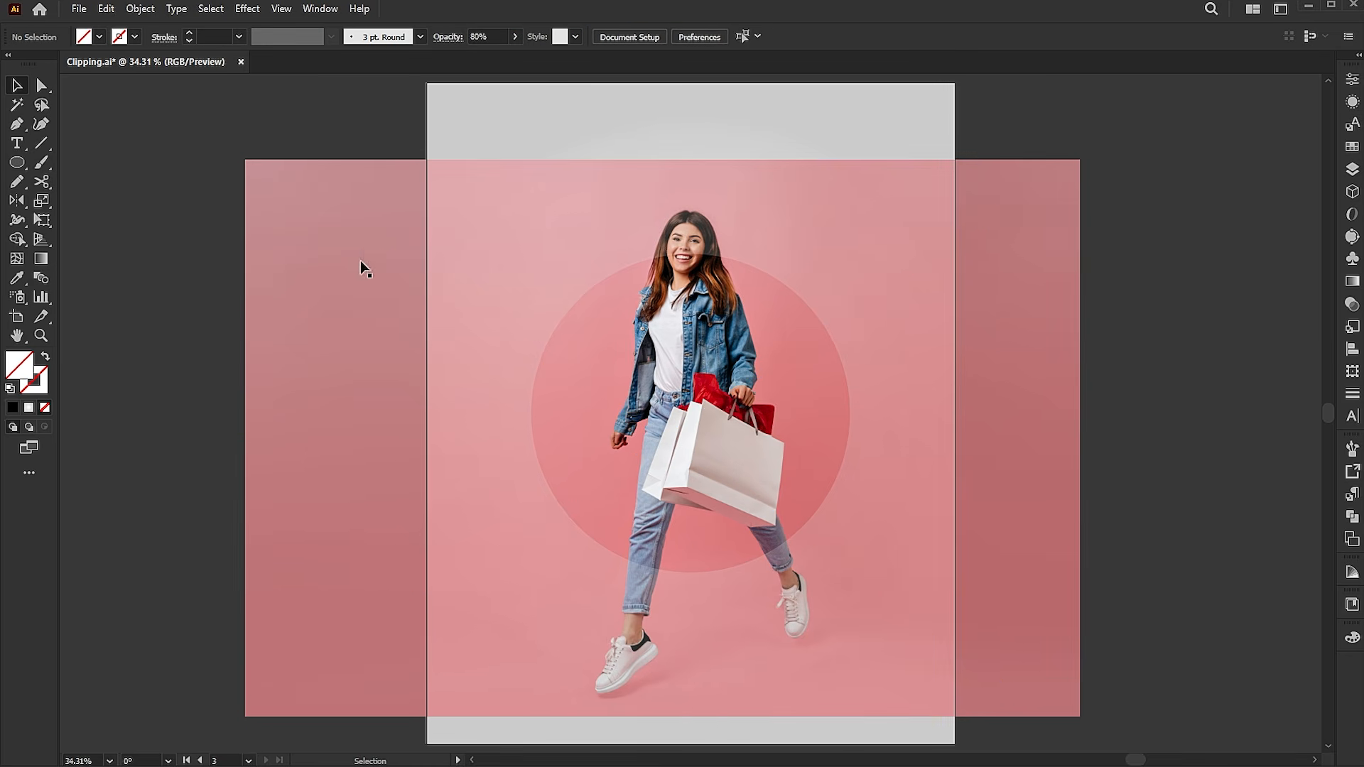
Trace the woman's head and hair with the Pen tool, from the jacket collar around the hair and back across her chest inside the circle.
left_click_drag(690, 240, 705, 353)
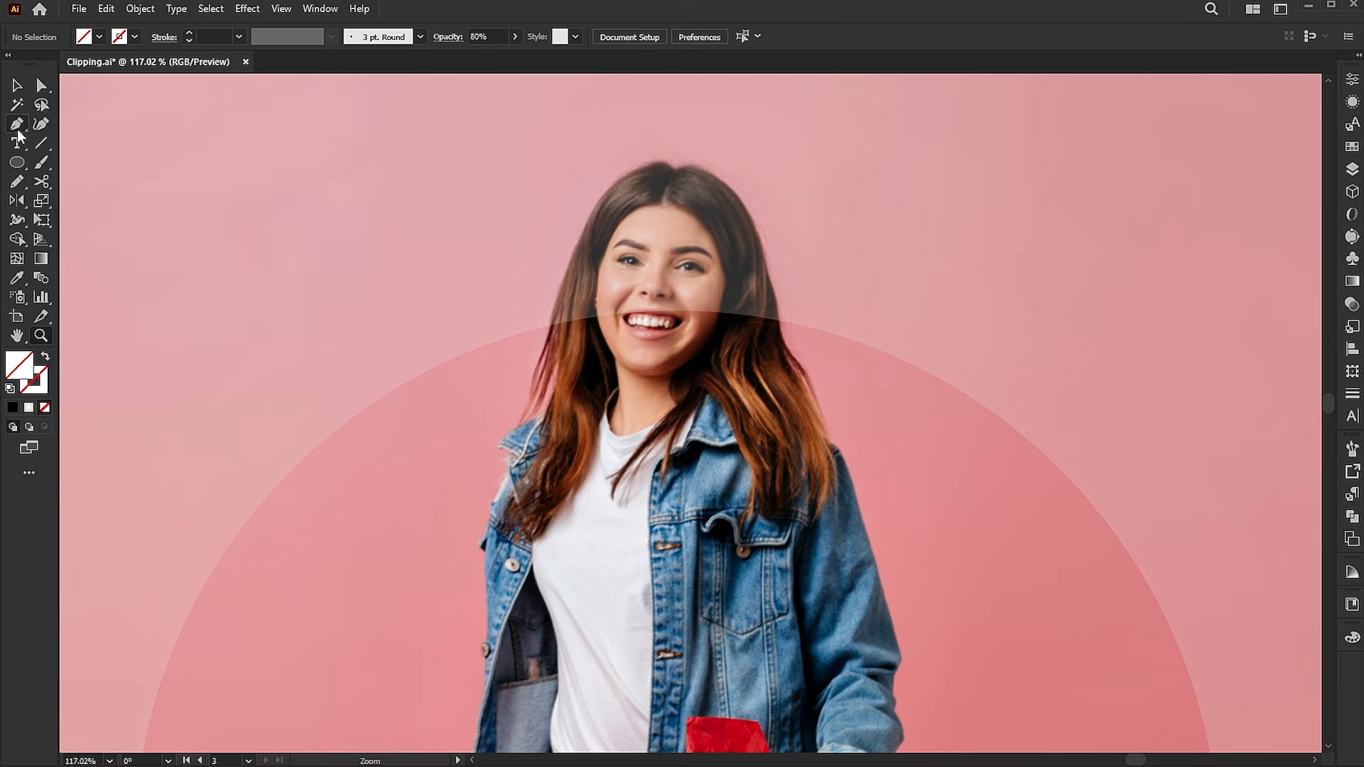
left_click_drag(588, 445, 808, 530)
left_click(422, 483)
left_click(415, 474)
left_click(385, 460)
left_click(363, 456)
left_click(367, 446)
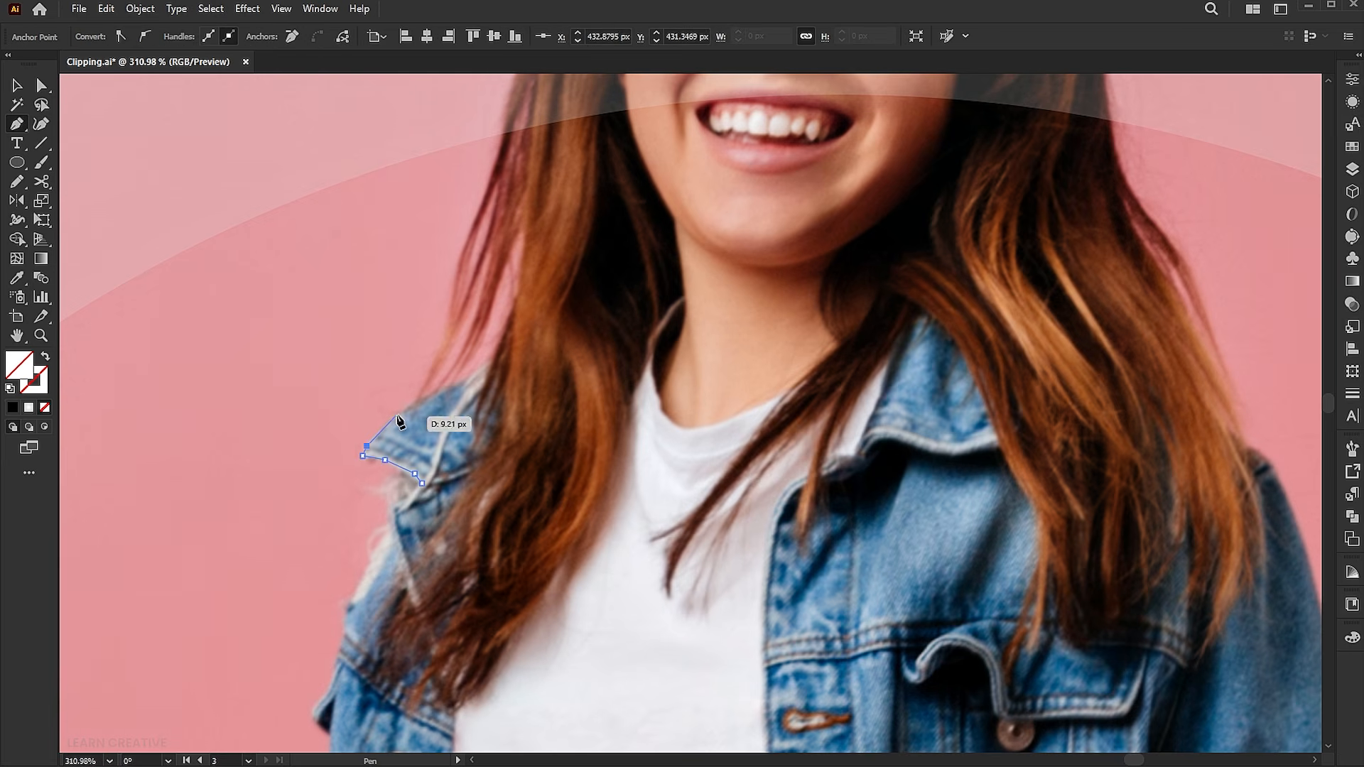
left_click(397, 415)
left_click(418, 400)
scroll(426, 441, "up", 5)
left_click(413, 454)
left_click(420, 400)
left_click(443, 458)
left_click(466, 385)
left_click(474, 348)
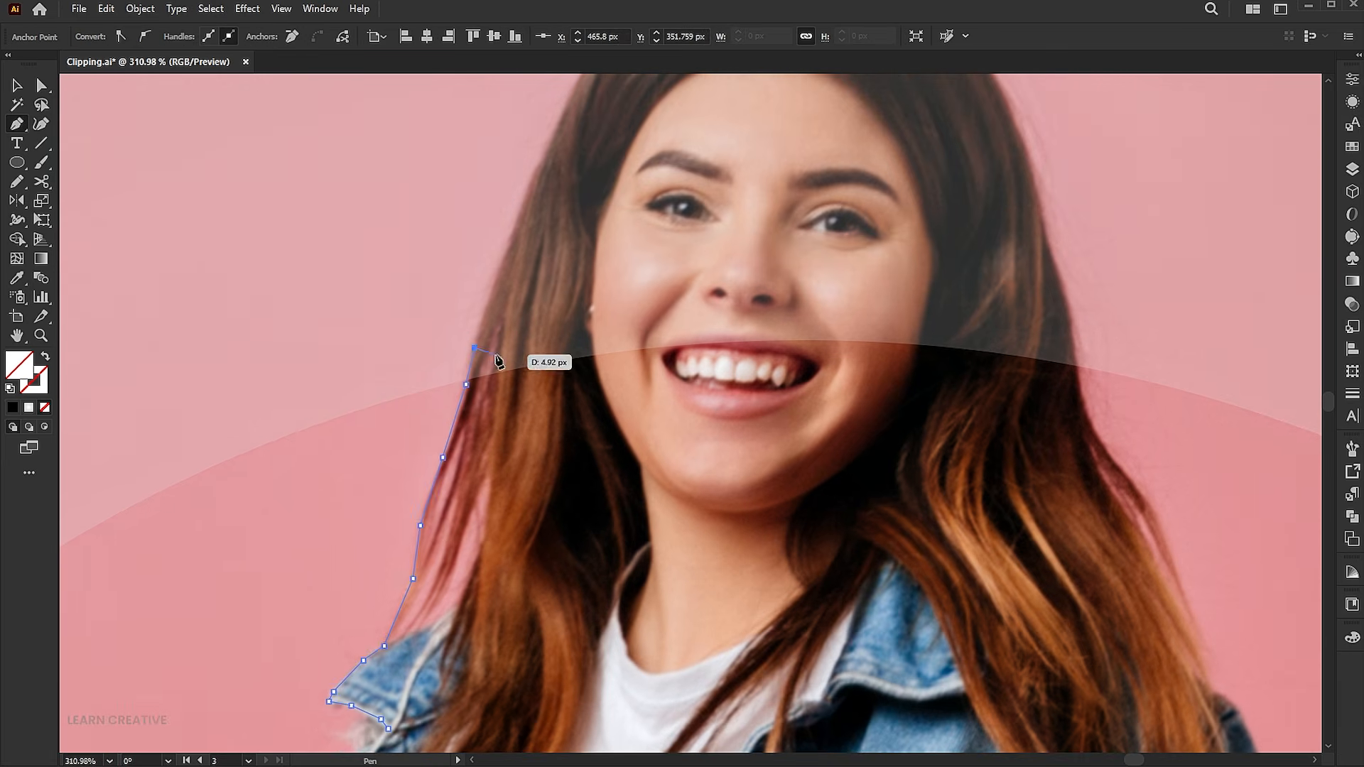
scroll(497, 360, "up", 3)
left_click(455, 399)
left_click(474, 340)
left_click(498, 289)
scroll(484, 341, "up", 5)
left_click_drag(459, 379, 597, 376)
left_click(588, 367)
left_click(658, 366)
left_click(715, 398)
left_click(760, 440)
scroll(760, 440, "down", 5)
left_click(818, 170)
left_click(830, 221)
left_click(843, 272)
left_click(850, 305)
left_click(867, 351)
left_click(875, 403)
left_click(912, 513)
scroll(938, 398, "down", 3)
left_click(953, 370)
left_click(1004, 486)
left_click(1009, 559)
scroll(995, 562, "down", 3)
scroll(995, 562, "left", 2)
left_click(922, 451)
left_click(503, 433)
left_click(346, 406)
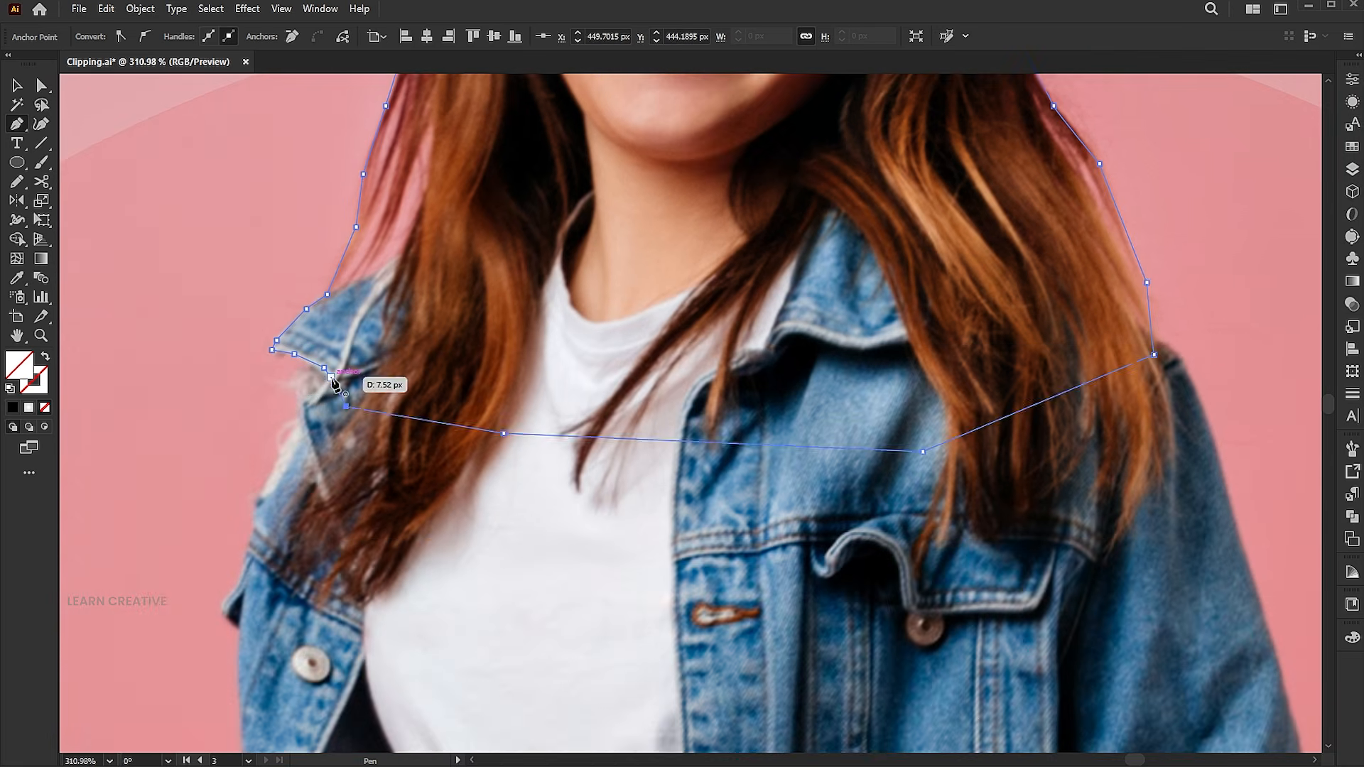
Fill the traced head shape with white, FFFFFF.
double_click(28, 367)
left_click_drag(689, 300, 591, 116)
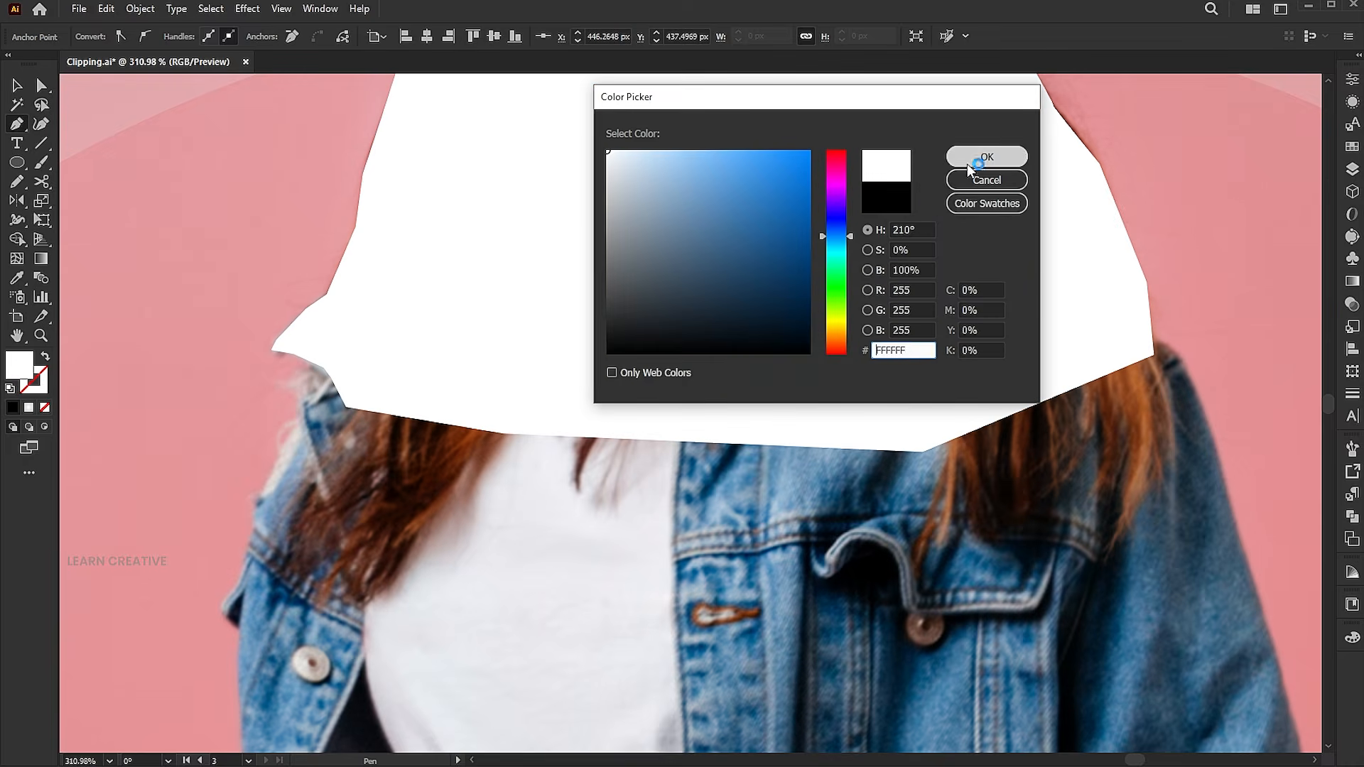
left_click(997, 162)
Trace the back edge of the woman's front leg with the Pen tool, from inside the circle down around the rolled jeans cuff.
scroll(846, 405, "down", 5)
scroll(759, 378, "down", 5)
scroll(759, 377, "up", 5)
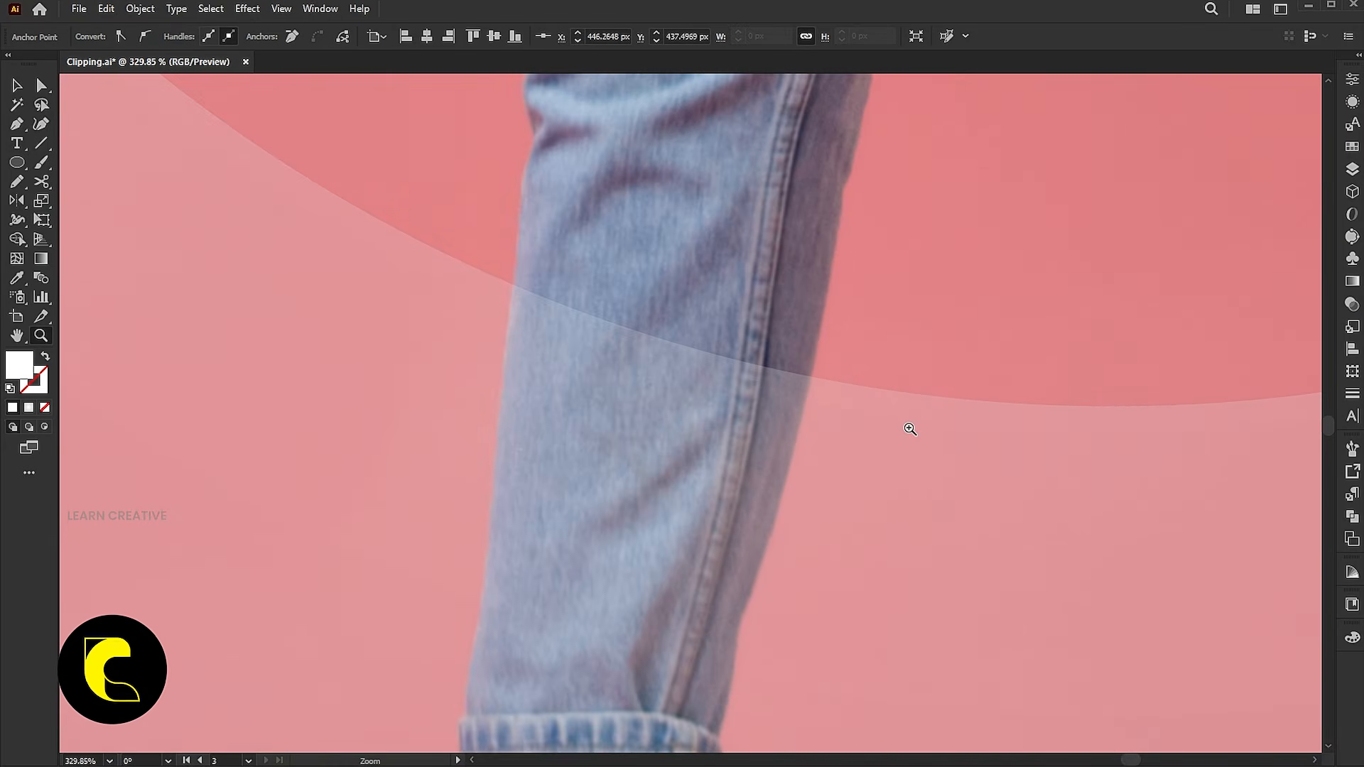
left_click(810, 373)
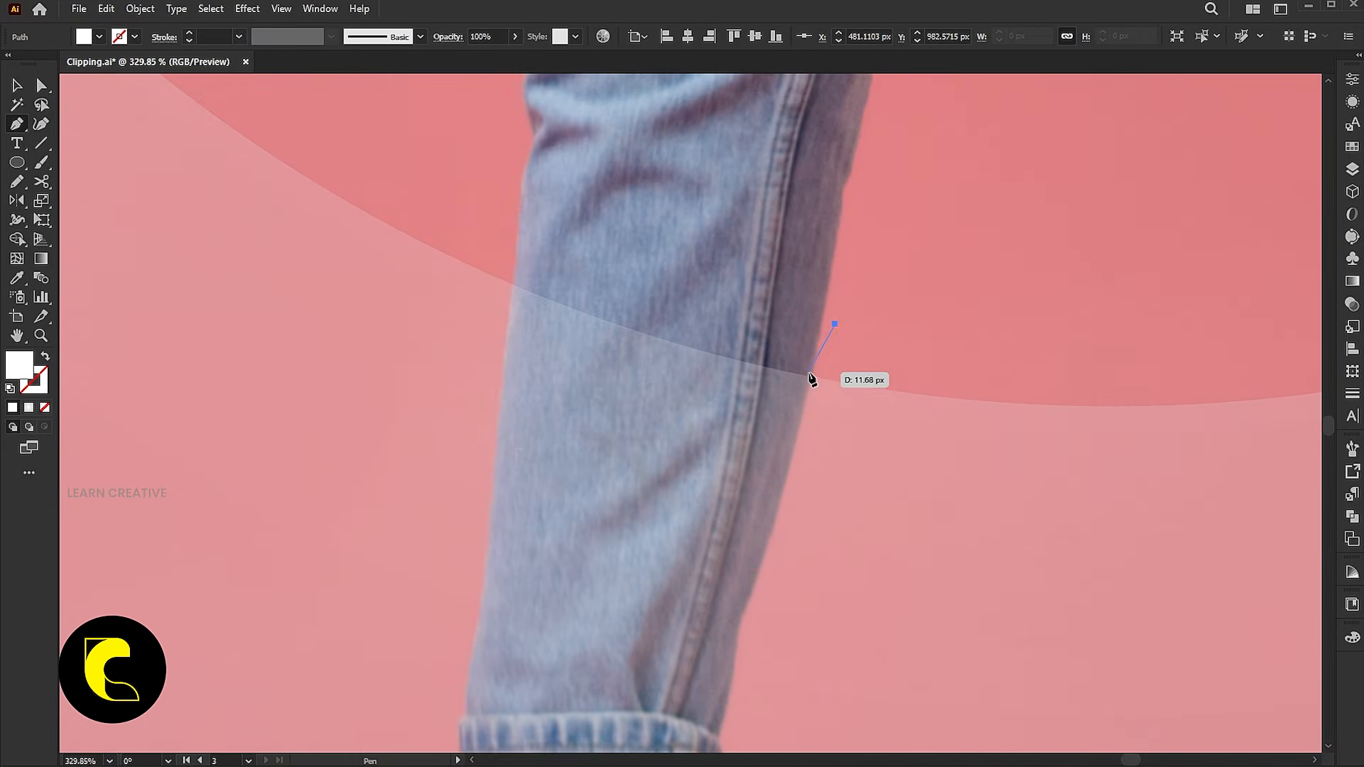
left_click(810, 374)
scroll(798, 341, "down", 3)
left_click(790, 354)
left_click(758, 446)
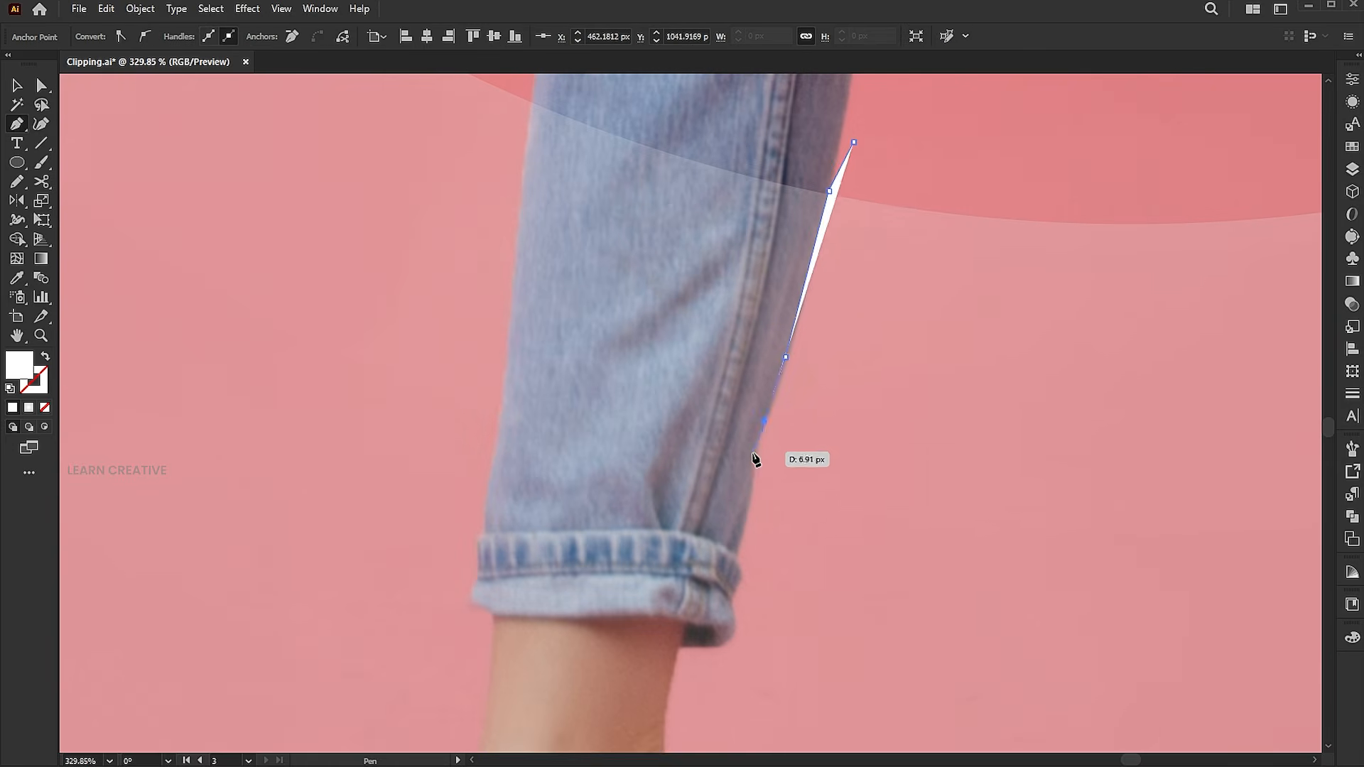
scroll(761, 450, "down", 3)
left_click(754, 311)
left_click(732, 376)
scroll(746, 398, "down", 3)
left_click(744, 305)
left_click(739, 359)
left_click(717, 377)
left_click(679, 377)
Continue the Pen path down the back of the ankle and around the heel of the front shoe.
scroll(707, 369, "down", 3)
left_click(700, 362)
left_click(700, 401)
scroll(781, 424, "down", 3)
left_click(846, 434)
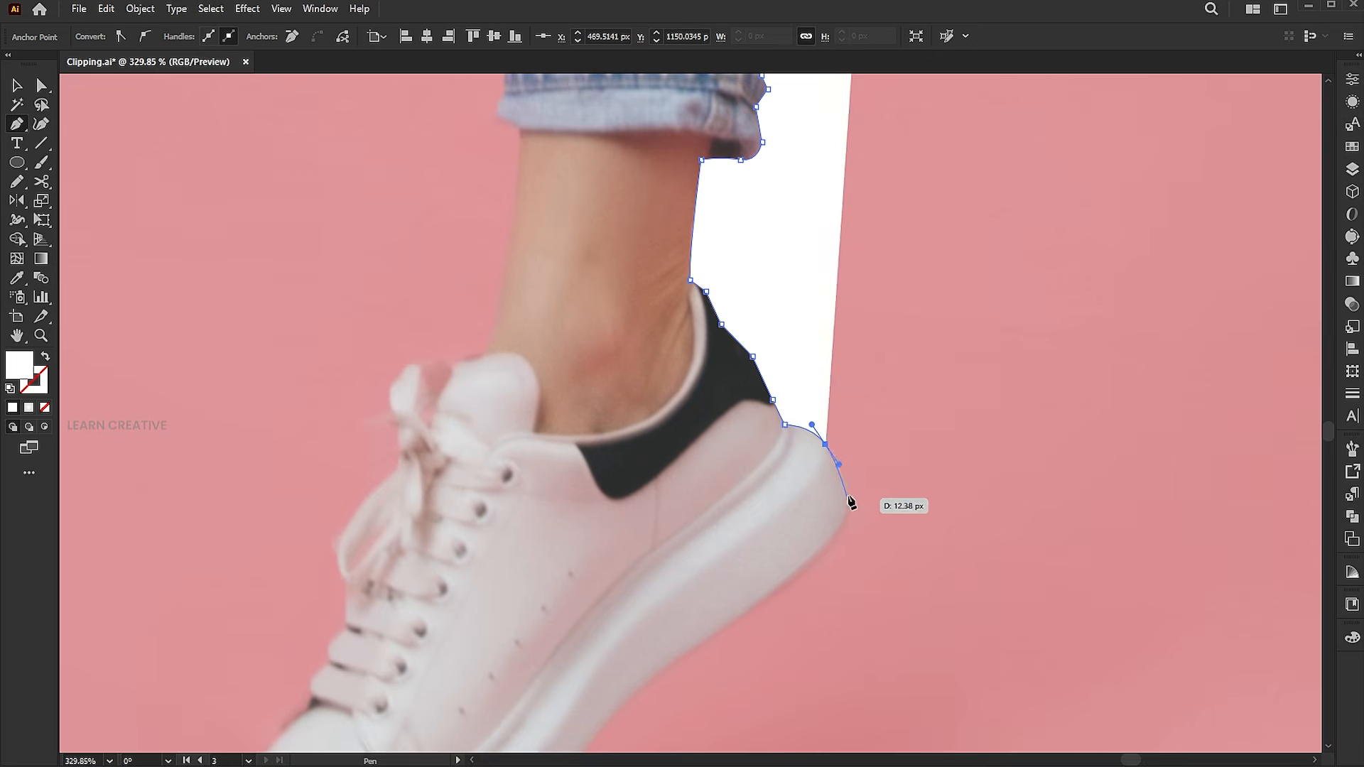
Continue the leg outline along the shoe's sole and around its toe with curved segments.
scroll(923, 440, "down", 3)
scroll(924, 440, "left", 3)
left_click_drag(978, 381, 892, 436)
left_click(839, 482)
left_click_drag(768, 565, 741, 612)
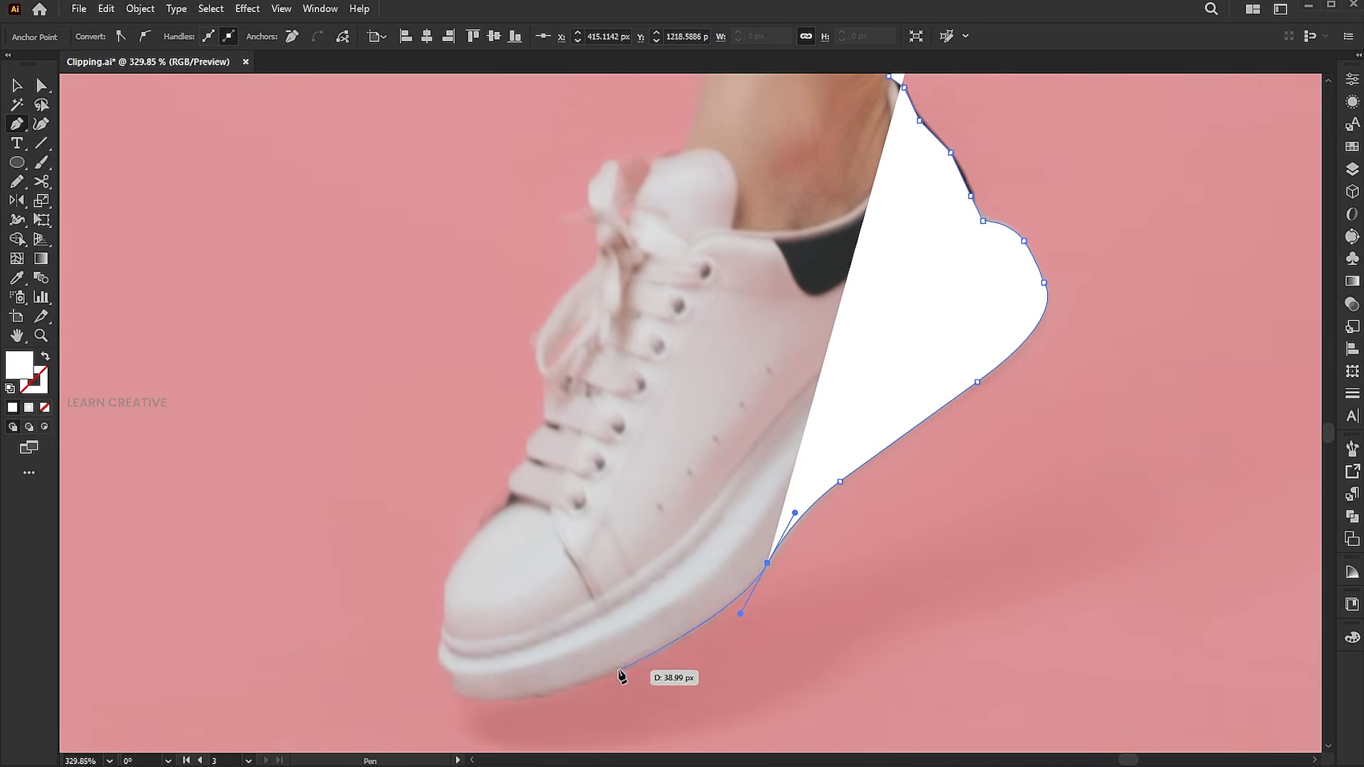
left_click(618, 668)
scroll(639, 639, "down", 3)
scroll(640, 640, "left", 5)
left_click(939, 514)
left_click(917, 498)
left_click(904, 467)
left_click(909, 436)
left_click_drag(943, 347, 996, 306)
Swap the path's fill and stroke, and continue tracing up the shoe's laces and tongue to the front of the ankle.
scroll(996, 307, "up", 3)
scroll(996, 306, "right", 3)
left_click(45, 356)
left_click(848, 437)
left_click(861, 402)
left_click_drag(869, 395, 884, 366)
left_click_drag(880, 320, 849, 334)
left_click(888, 243)
scroll(828, 374, "up", 3)
scroll(828, 375, "right", 2)
left_click(821, 329)
left_click(856, 378)
left_click(863, 349)
left_click(881, 311)
left_click(916, 298)
Trace up the front edge of the jeans into the circle and close the leg outline at its starting point.
scroll(893, 305, "up", 5)
scroll(892, 305, "right", 1)
left_click_drag(876, 405, 874, 496)
left_click(877, 405)
left_click(862, 335)
scroll(862, 334, "up", 3)
left_click(863, 268)
scroll(863, 268, "up", 3)
left_click(828, 450)
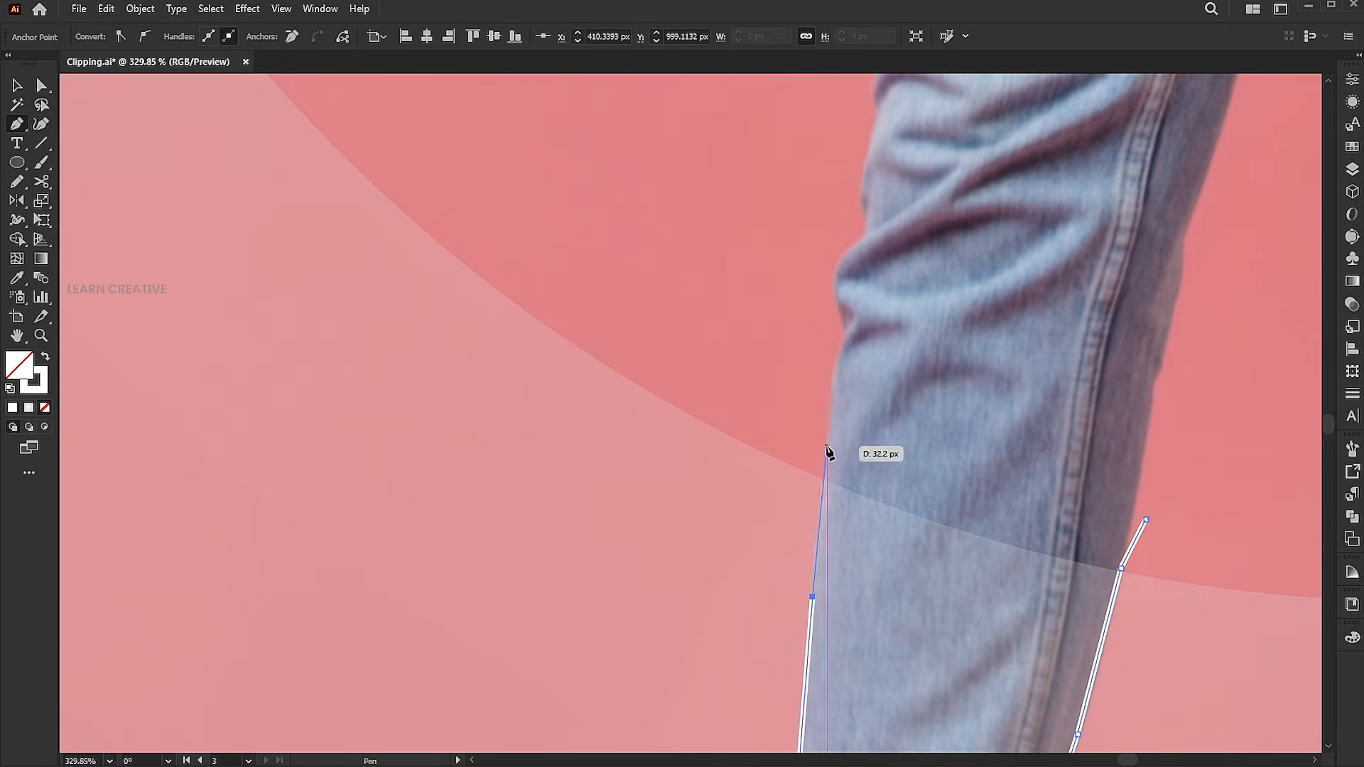
left_click(859, 370)
left_click(1147, 519)
key("v")
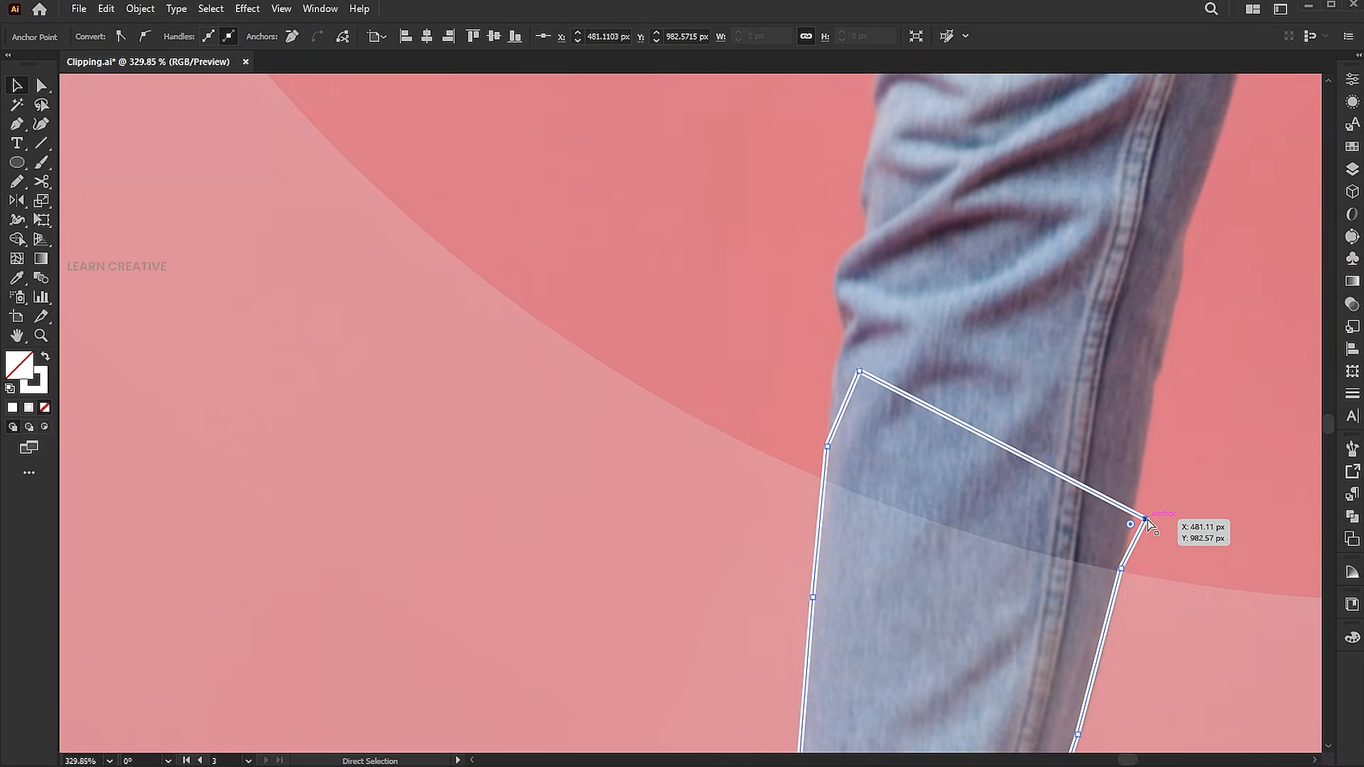
Swap the leg outline's stroke to a white fill and combine it with the head shape into one compound path.
key("ctrl+0")
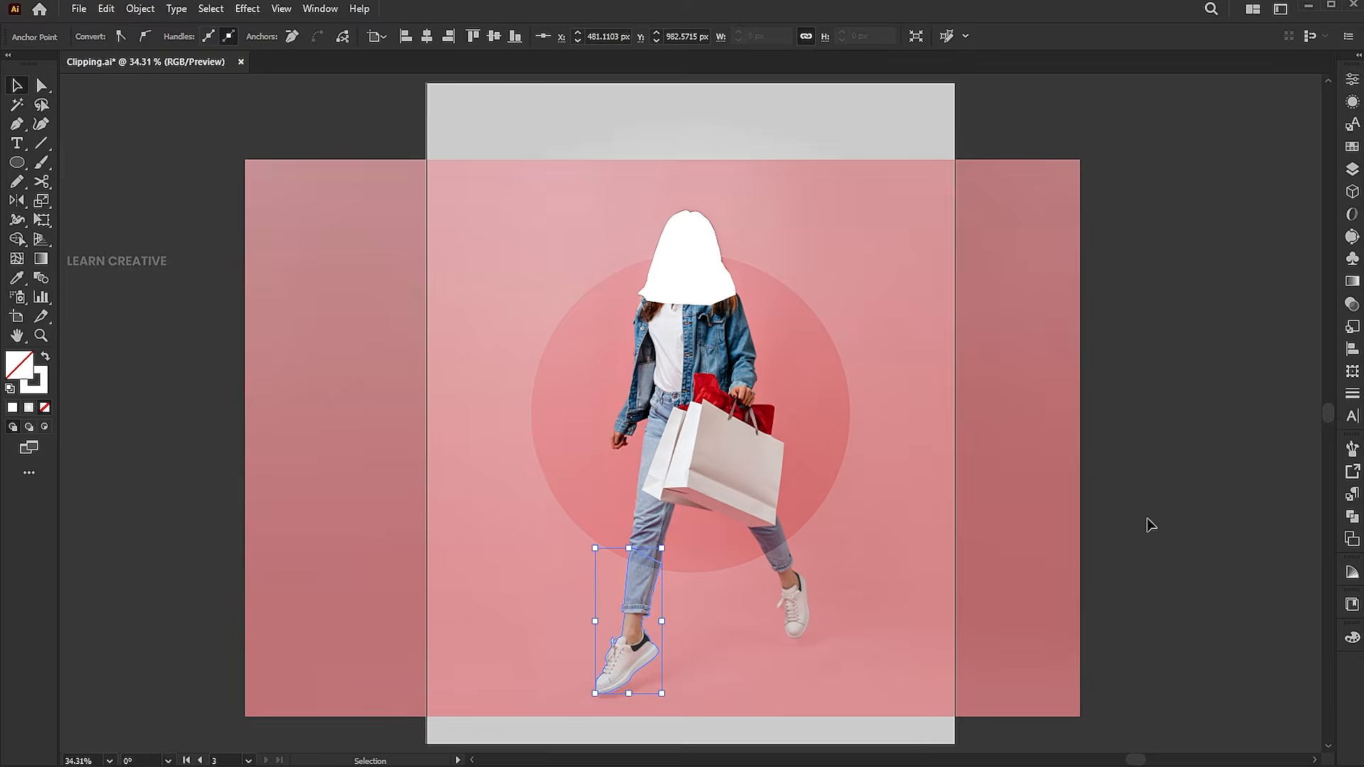
left_click(43, 359)
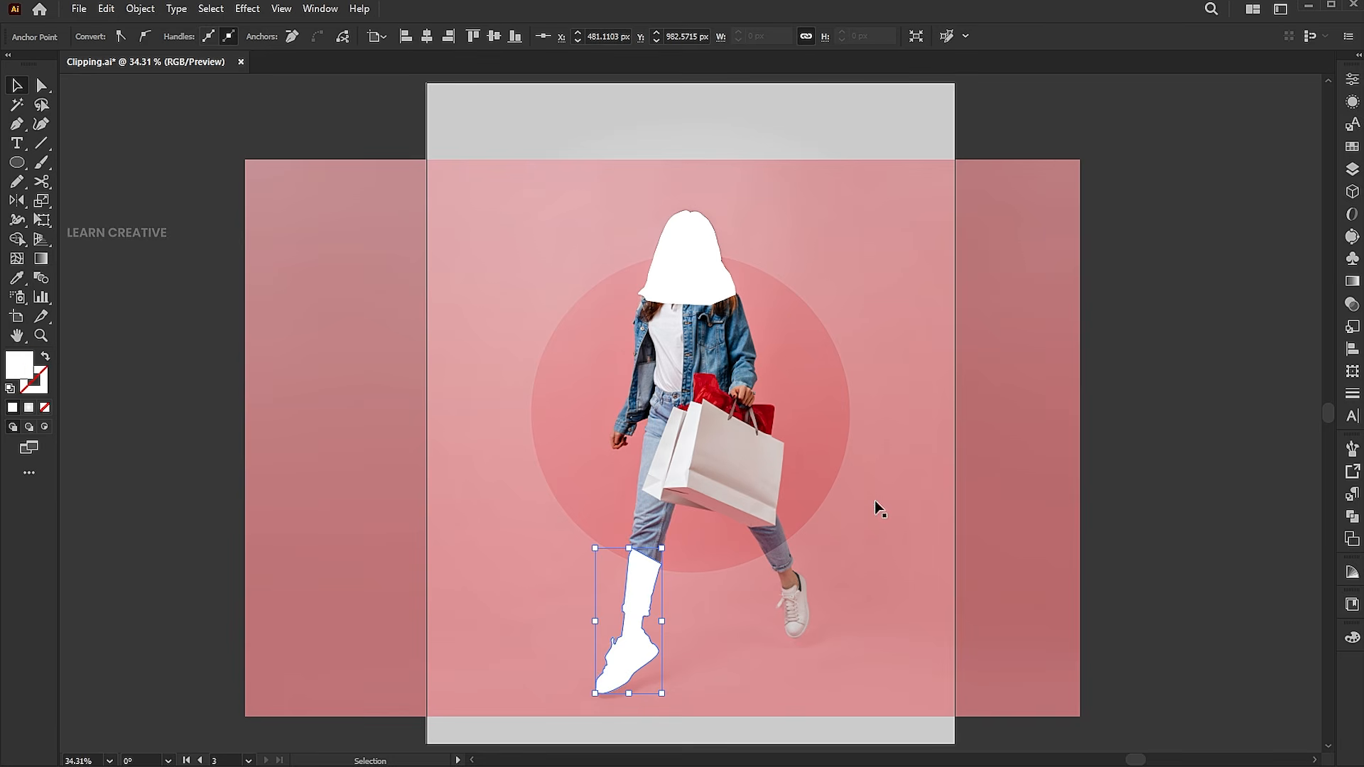
left_click(690, 267, "shift")
right_click(689, 269)
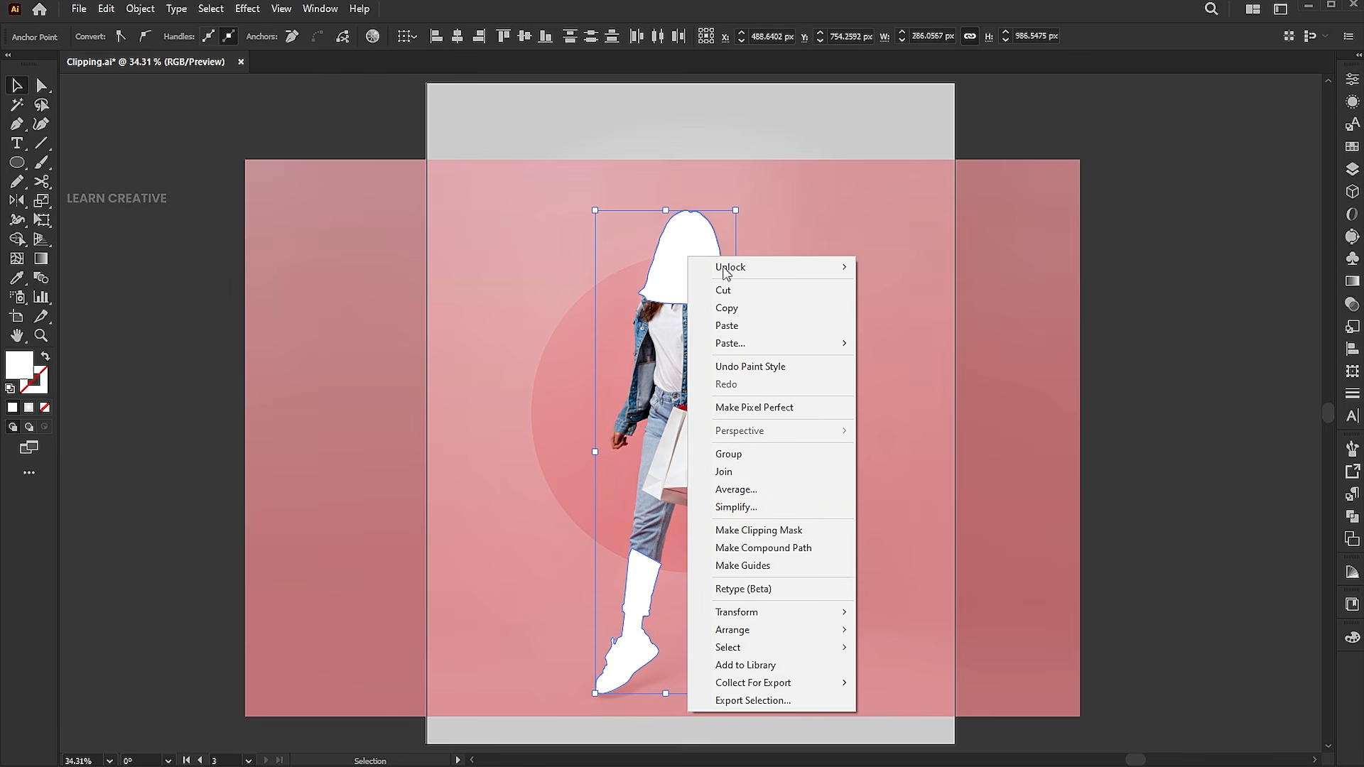
left_click(753, 547)
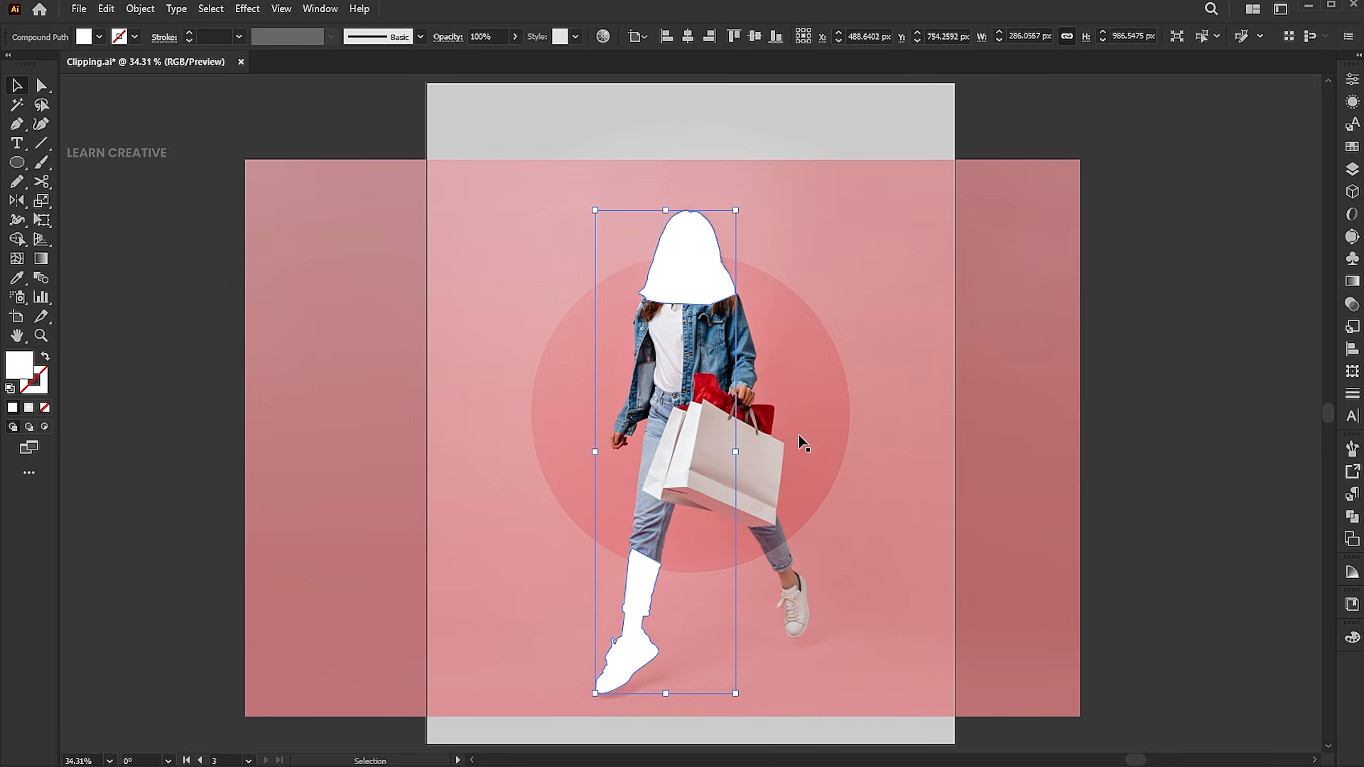
Set the unclipped photo's opacity to 100%.
left_click(864, 235)
left_click(643, 37)
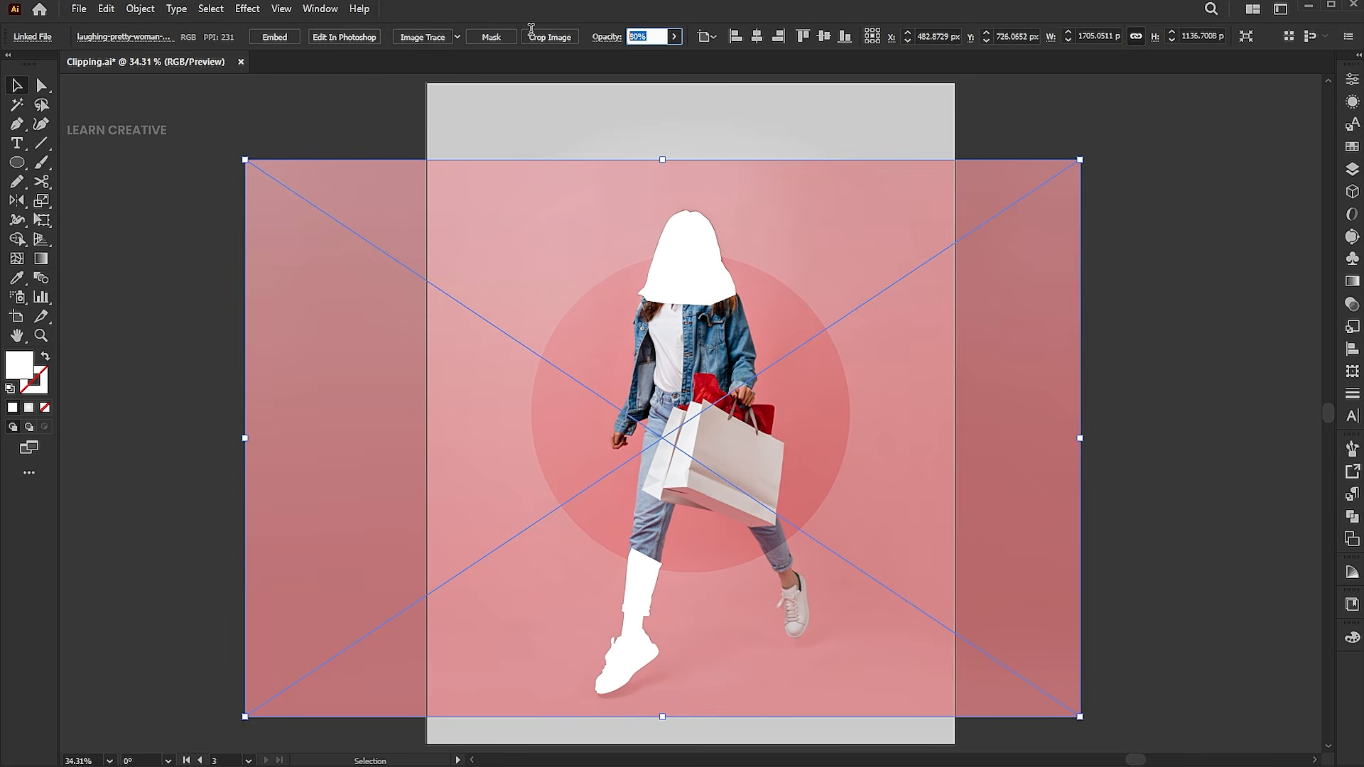
type("100")
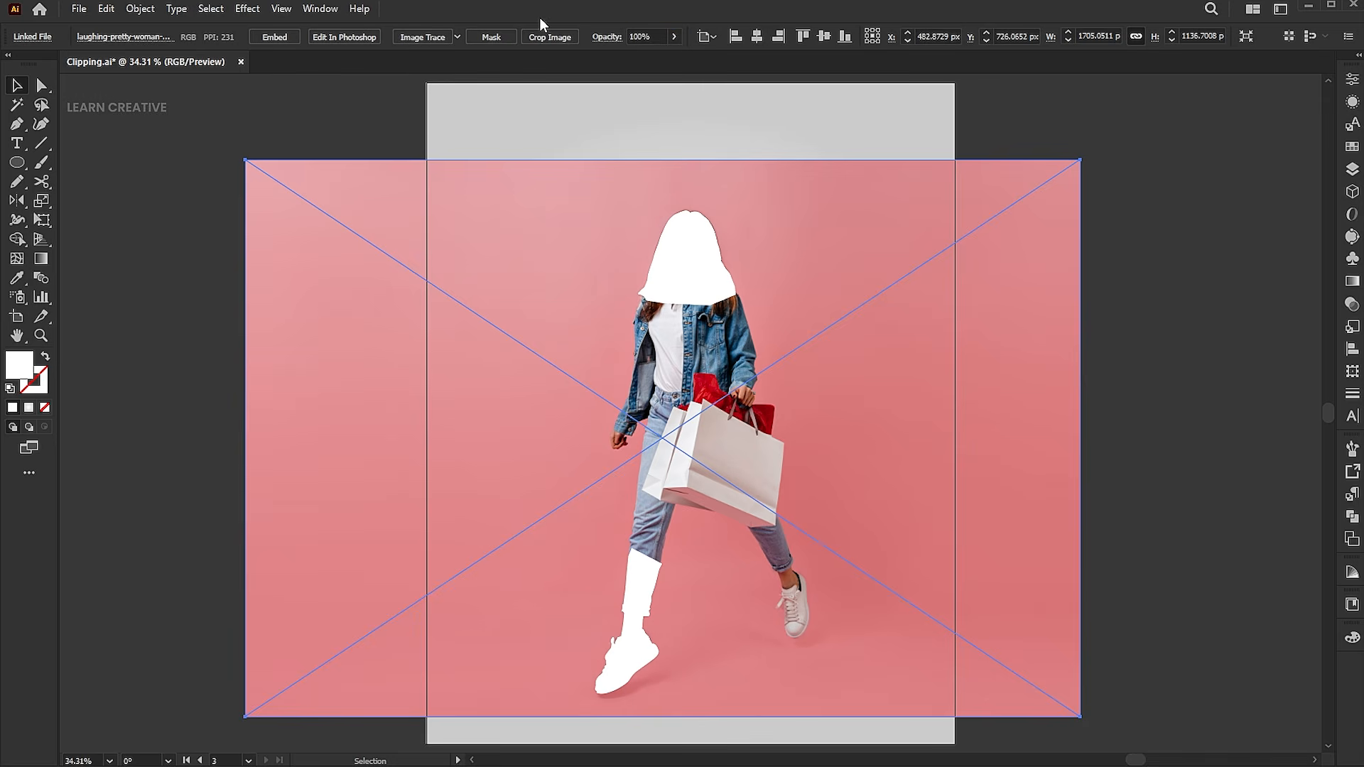
Clip the photo to the head-and-leg compound path with a clipping mask and deselect it.
left_click(694, 269, "shift")
right_click(695, 277)
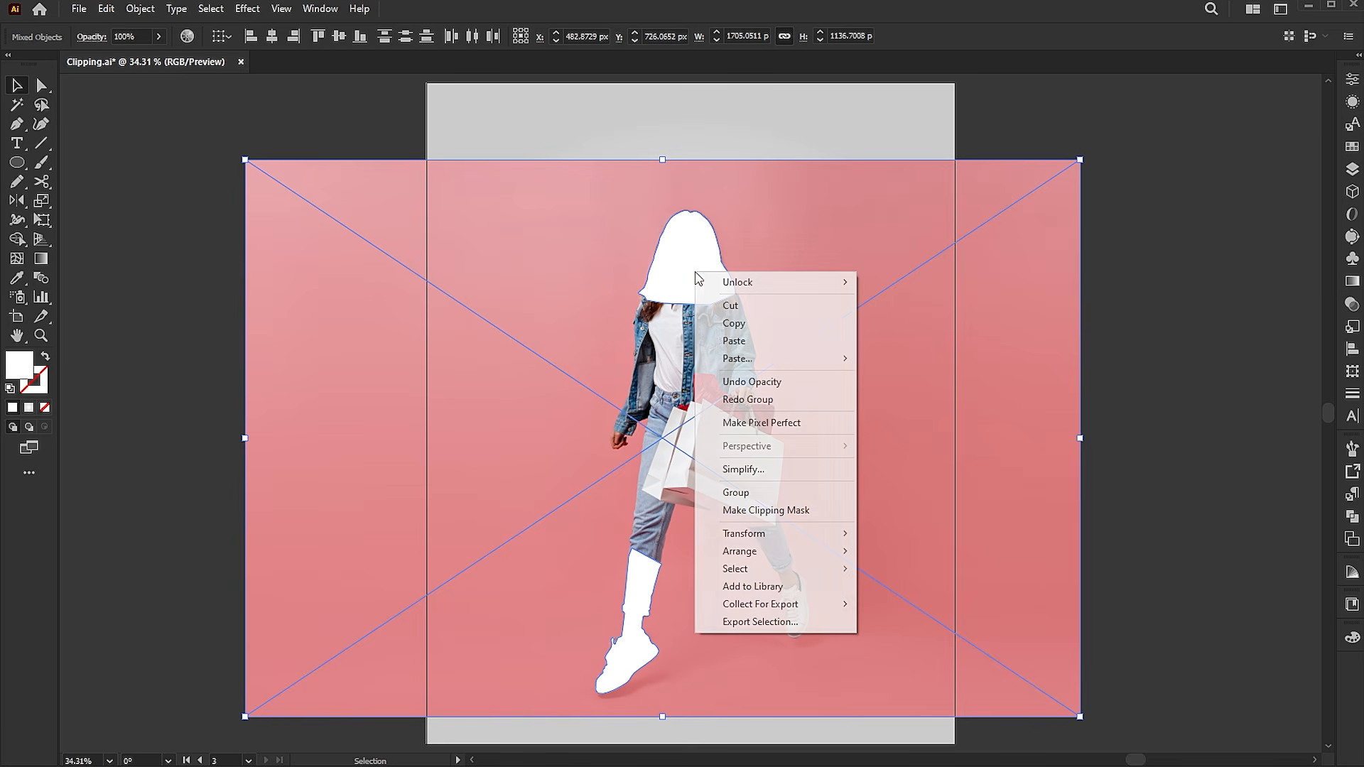
left_click(775, 524)
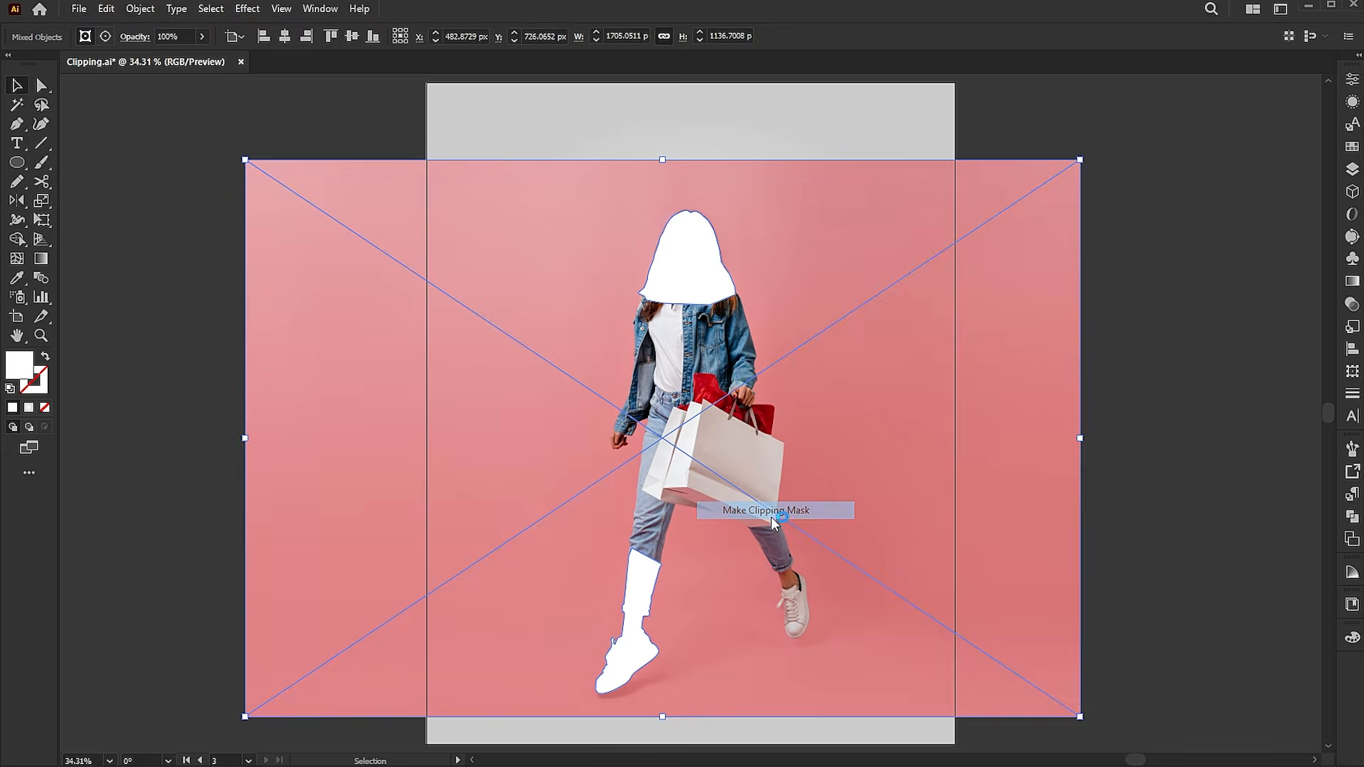
left_click(1177, 371)
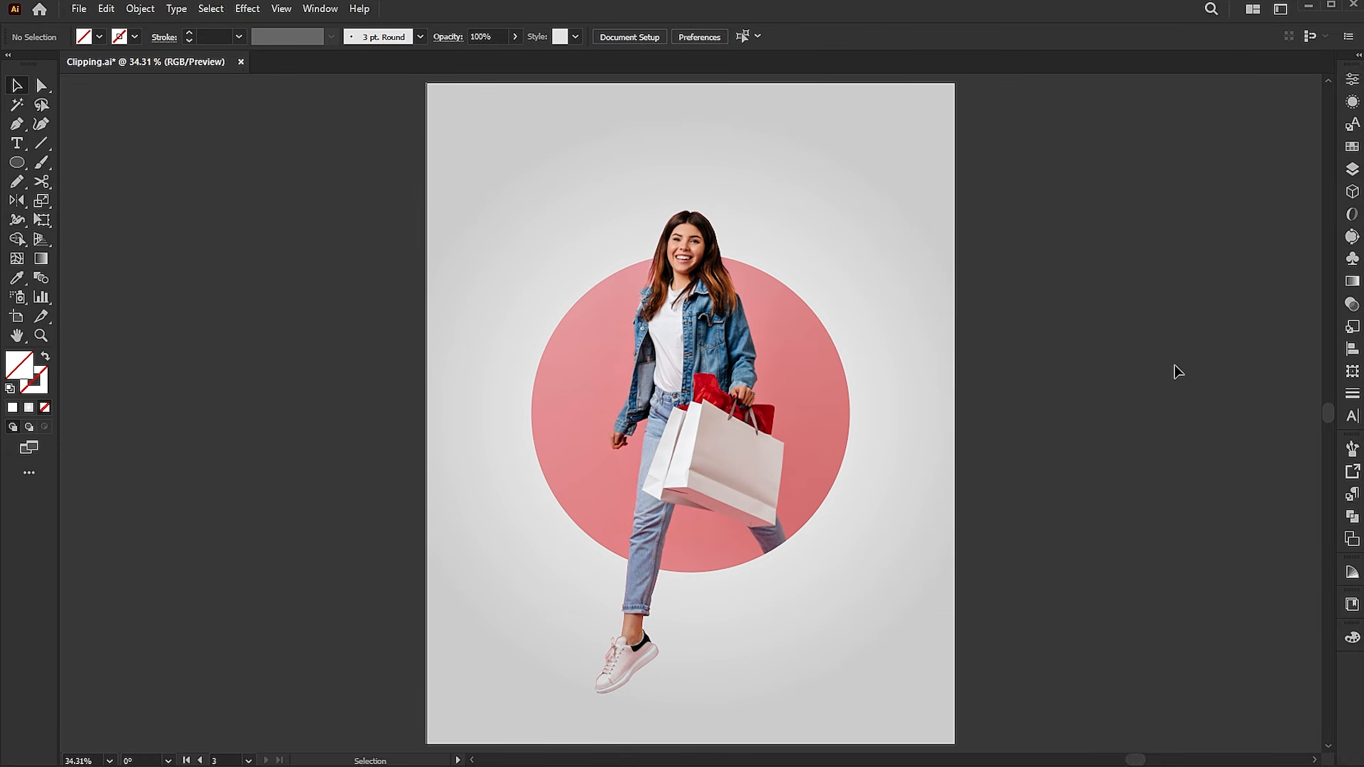
Isolate the circle's clip group, copy its clipping ellipse and paste the copy in front.
key("ctrl+0")
left_click(841, 361)
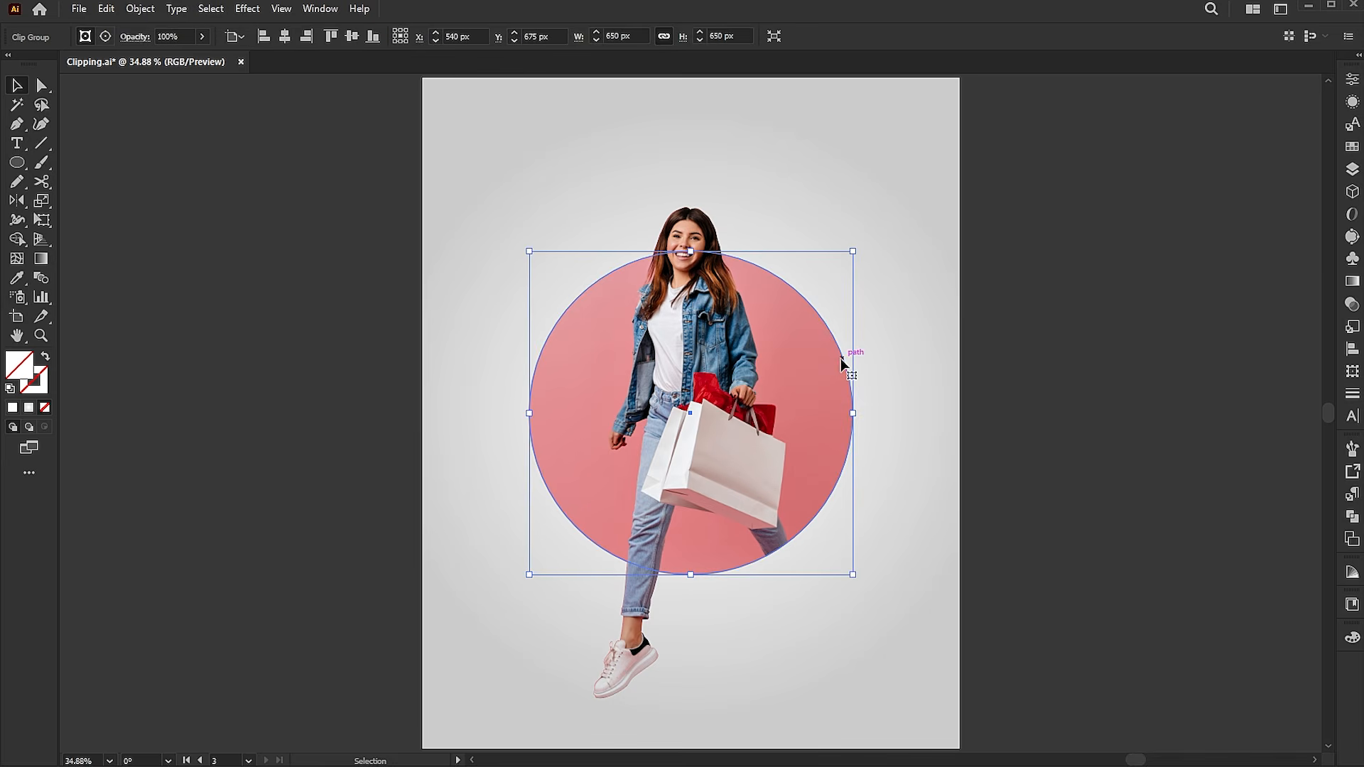
double_click(840, 361)
left_click(840, 361)
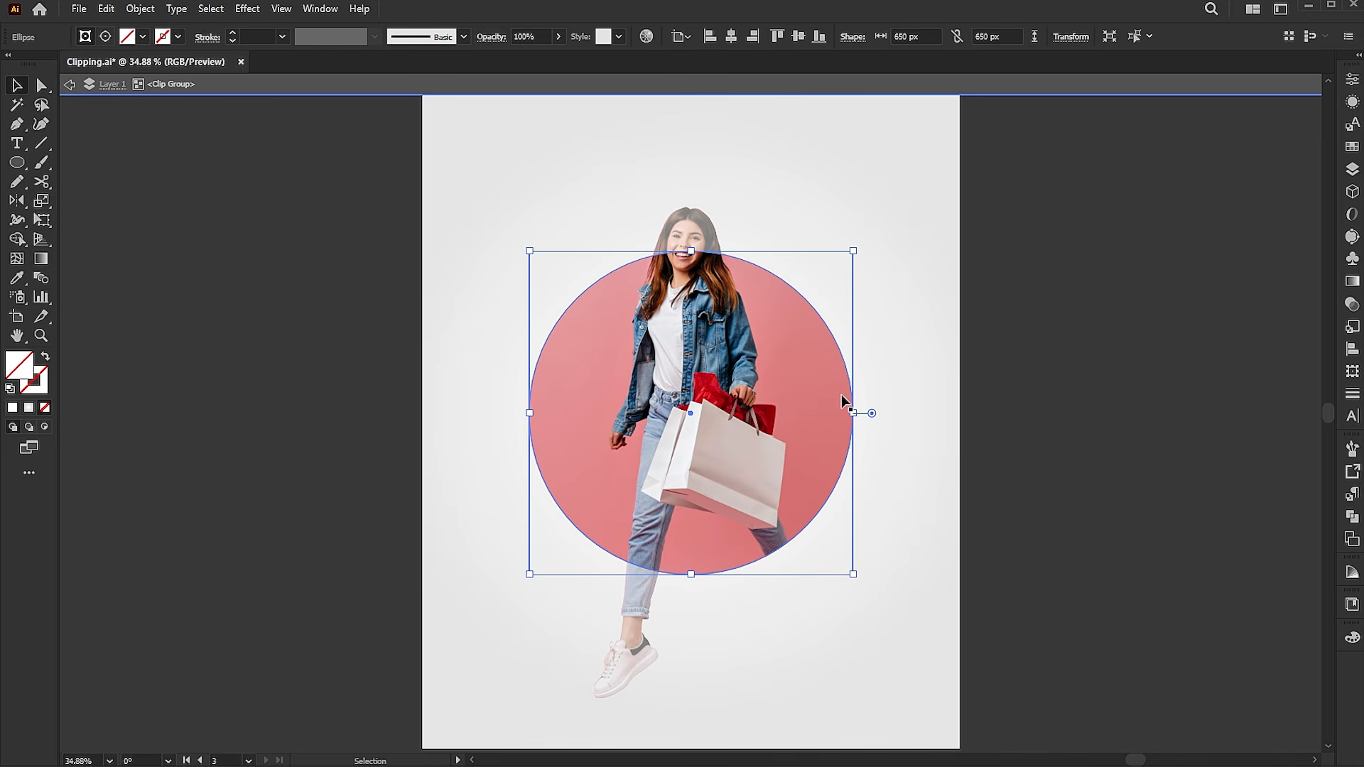
left_click(106, 8)
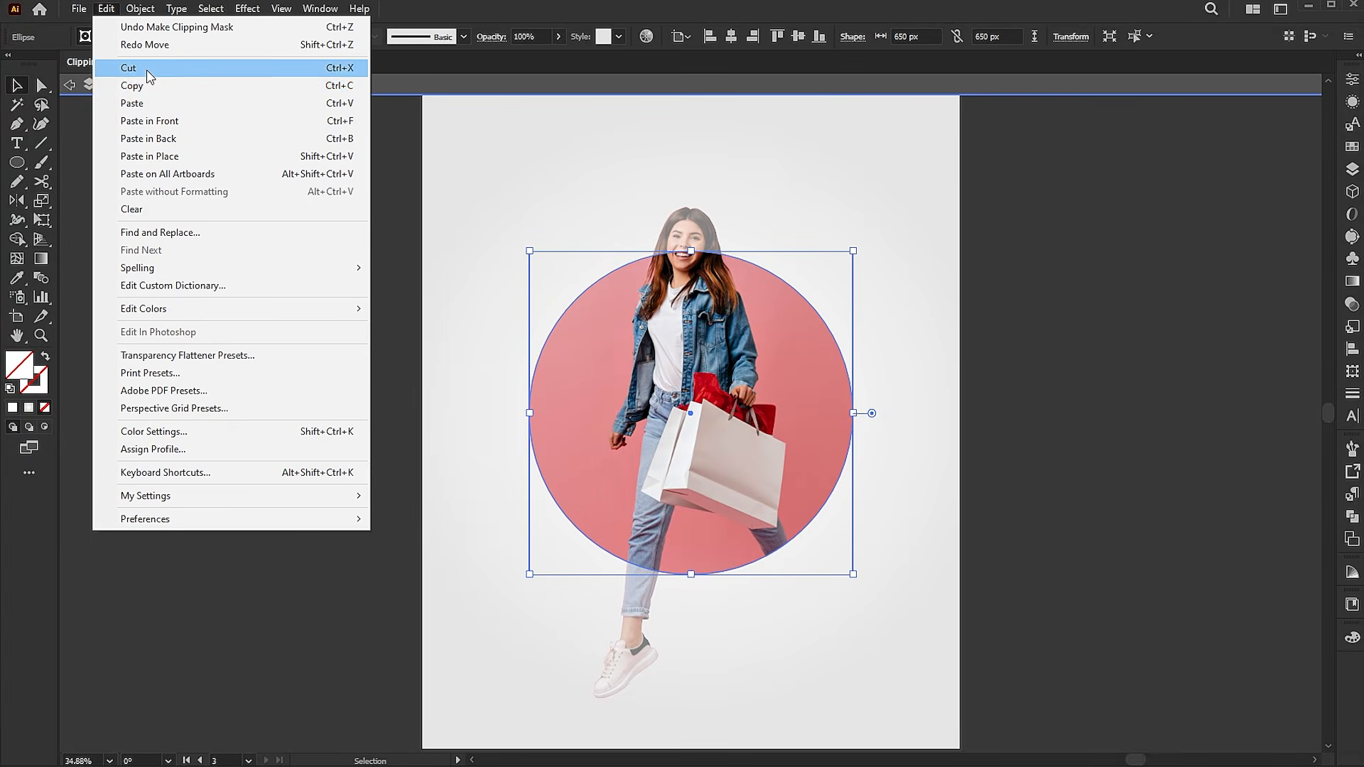
left_click(153, 85)
left_click(270, 113)
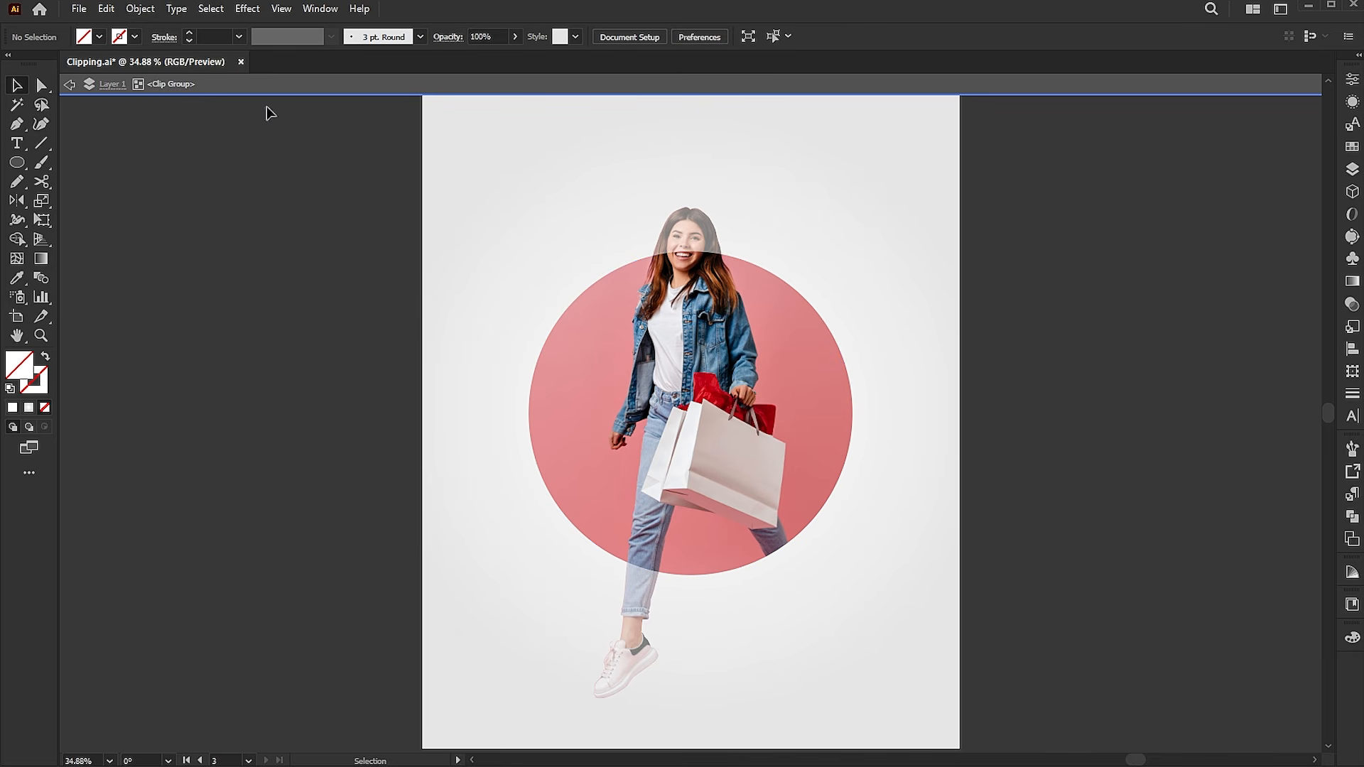
left_click(106, 9)
left_click(152, 122)
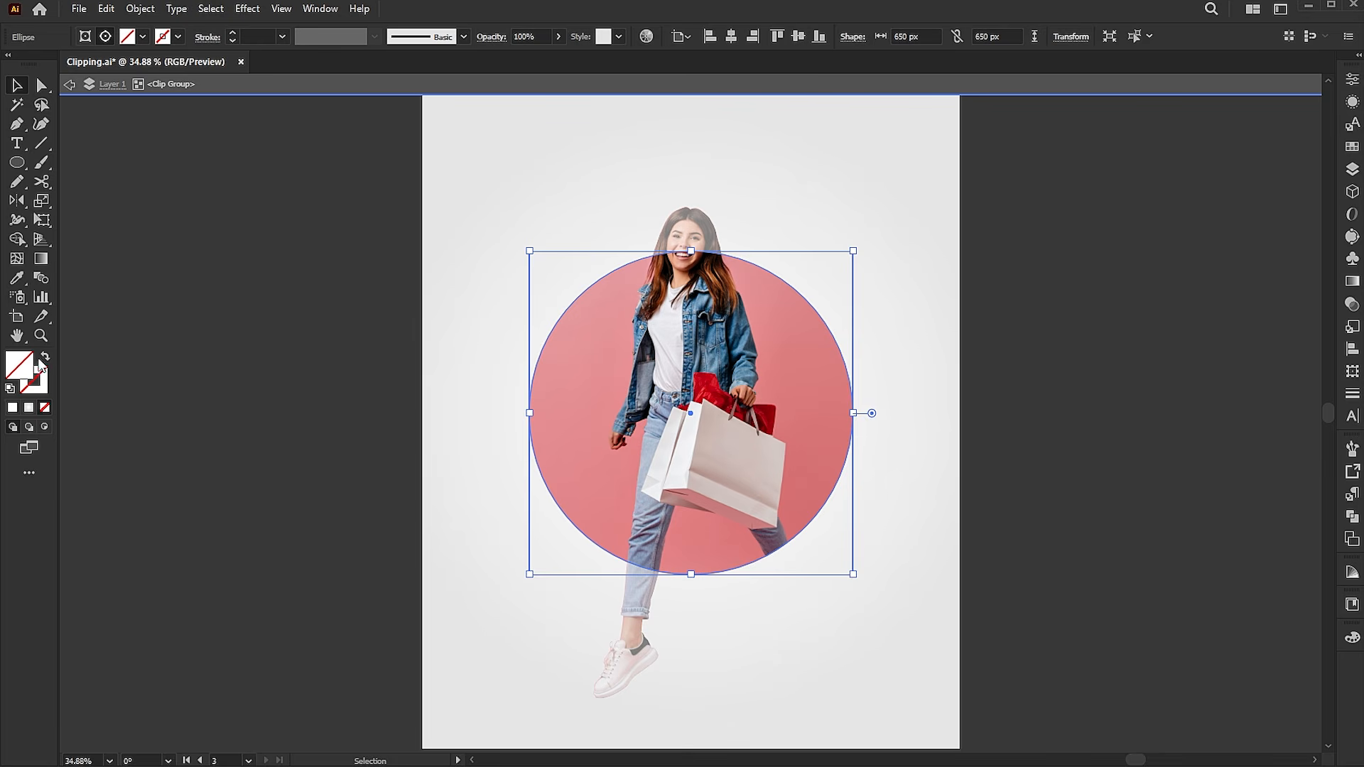
Give the pasted ellipse a solid black stroke, 000000.
left_click(36, 384)
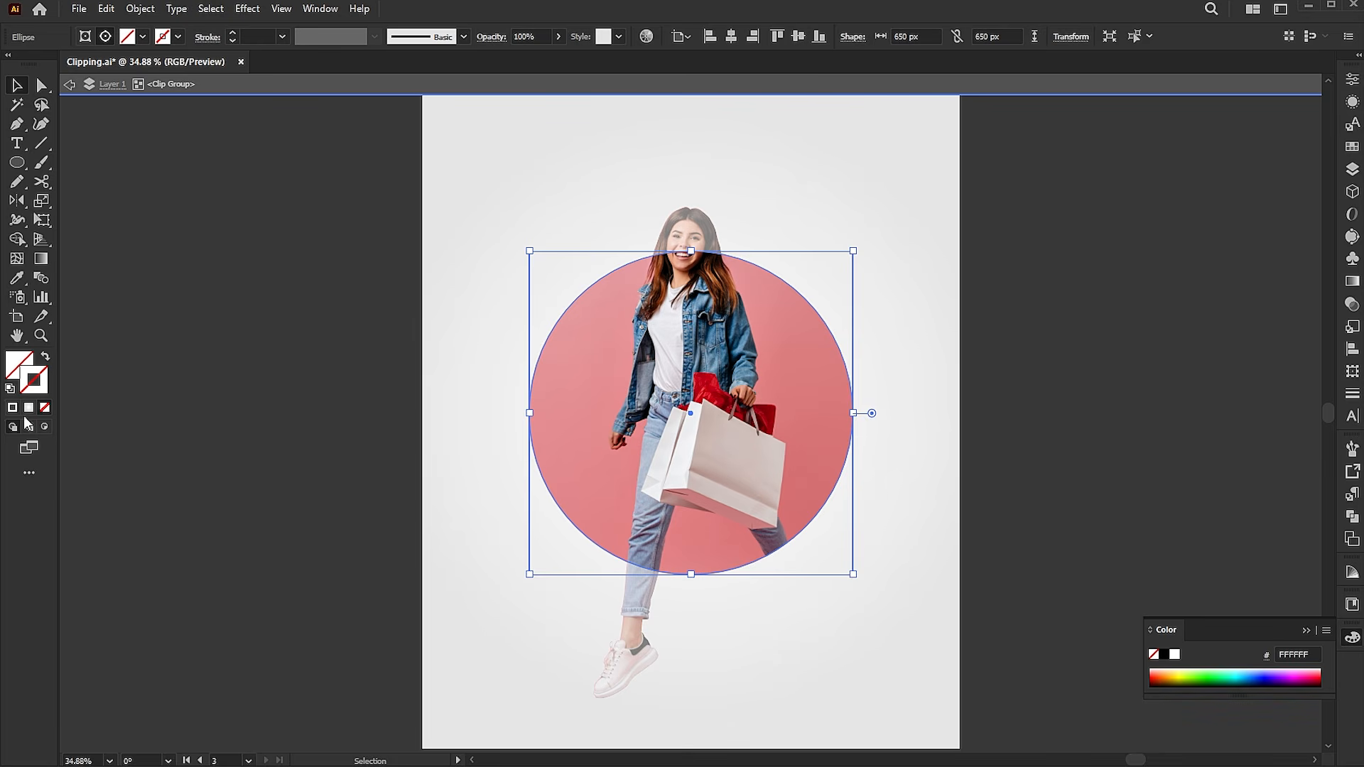
left_click(13, 409)
double_click(33, 390)
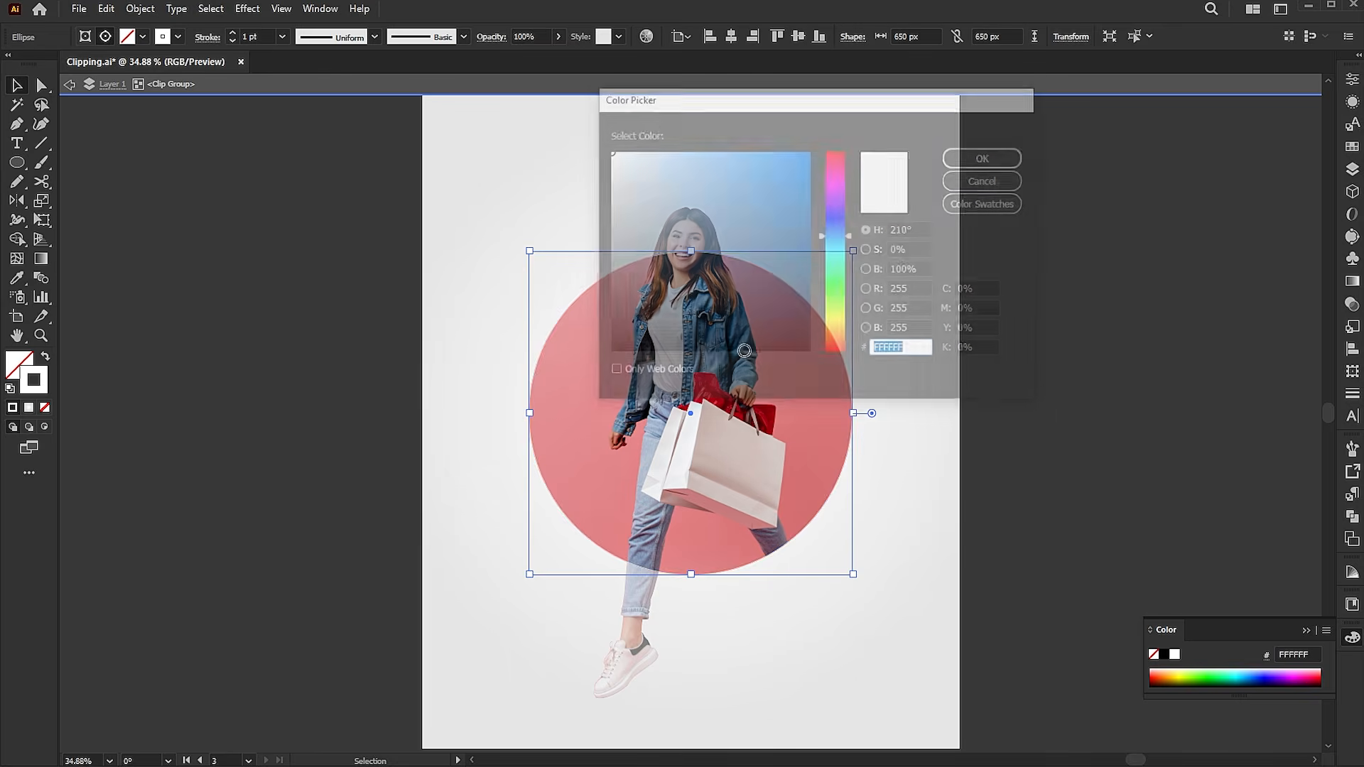
type("000000")
left_click(986, 156)
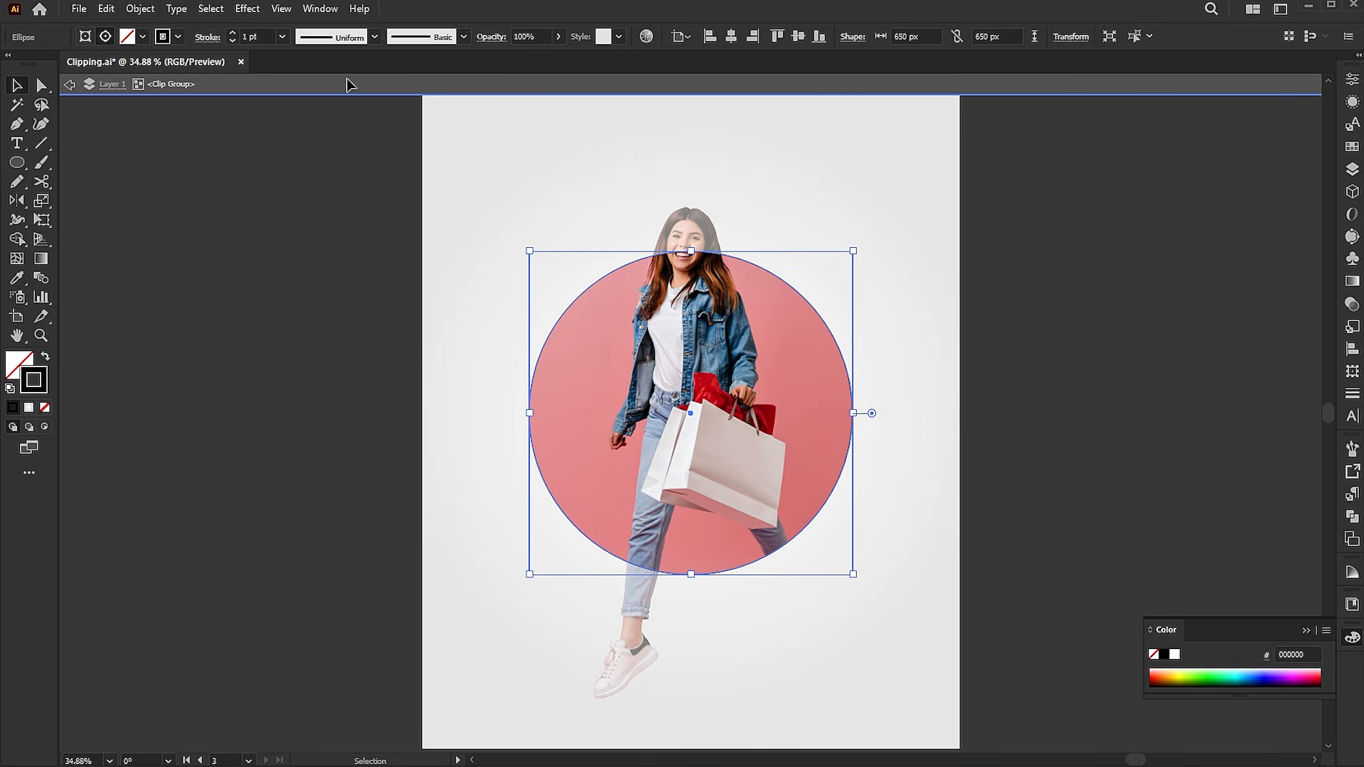
Align the ellipse's stroke to the inside and increase its weight to 39 pt.
left_click(199, 40)
left_click(116, 121)
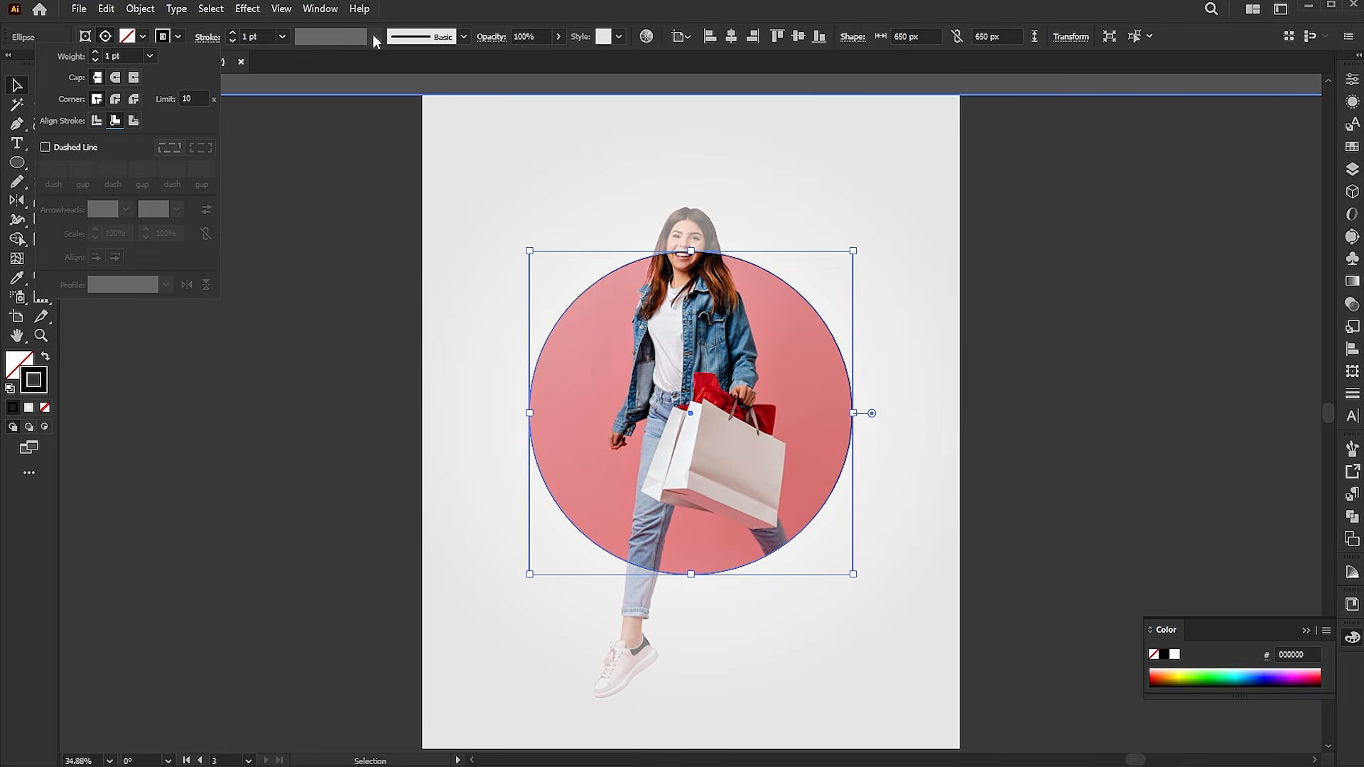
left_click(269, 36)
scroll(269, 35, "up", 10)
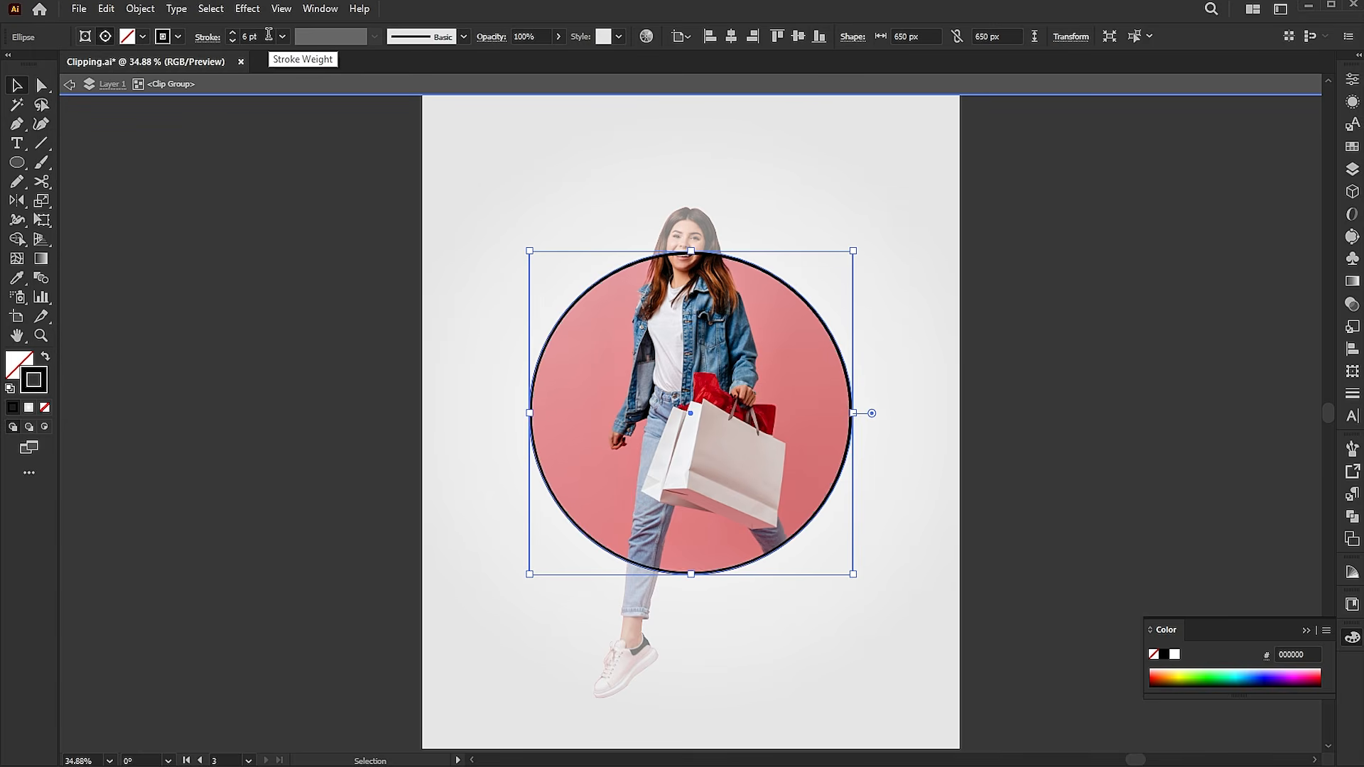
scroll(269, 35, "up", 20)
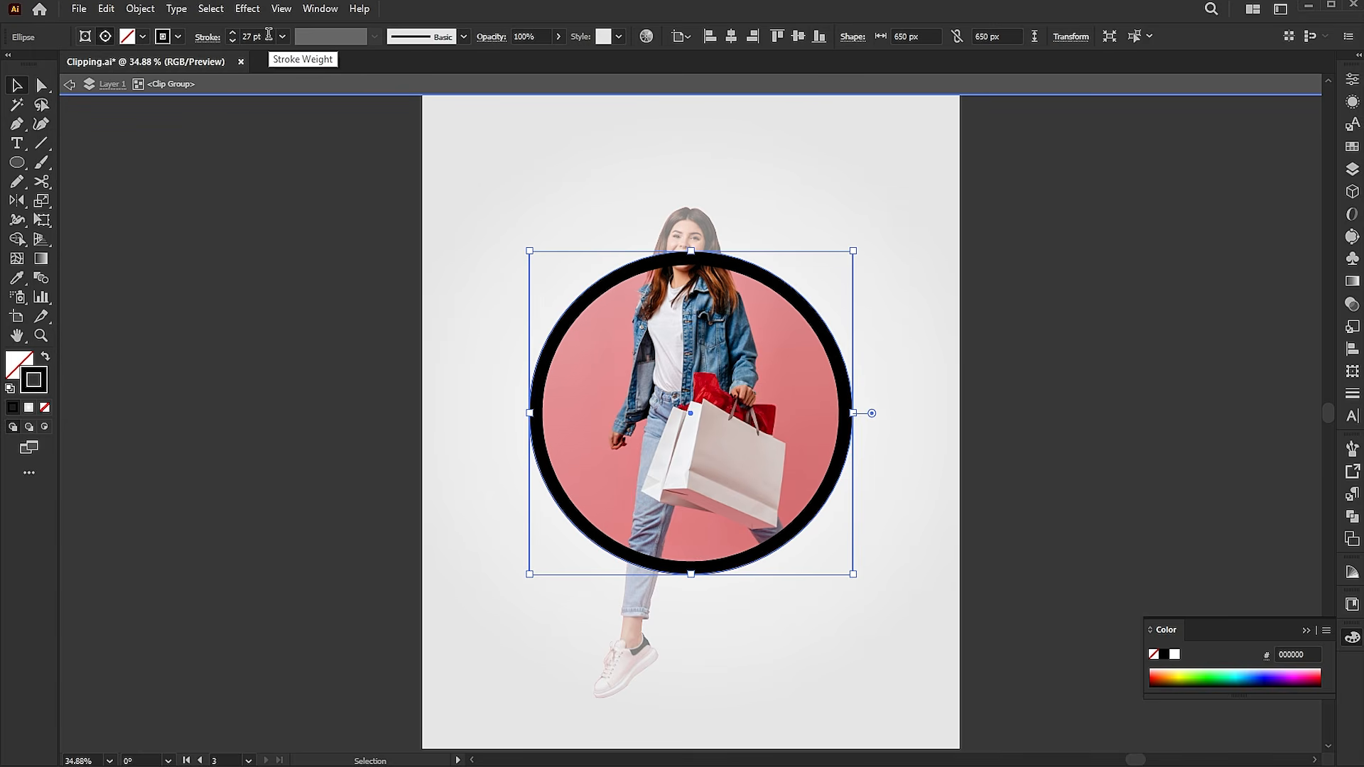
scroll(269, 35, "up", 4)
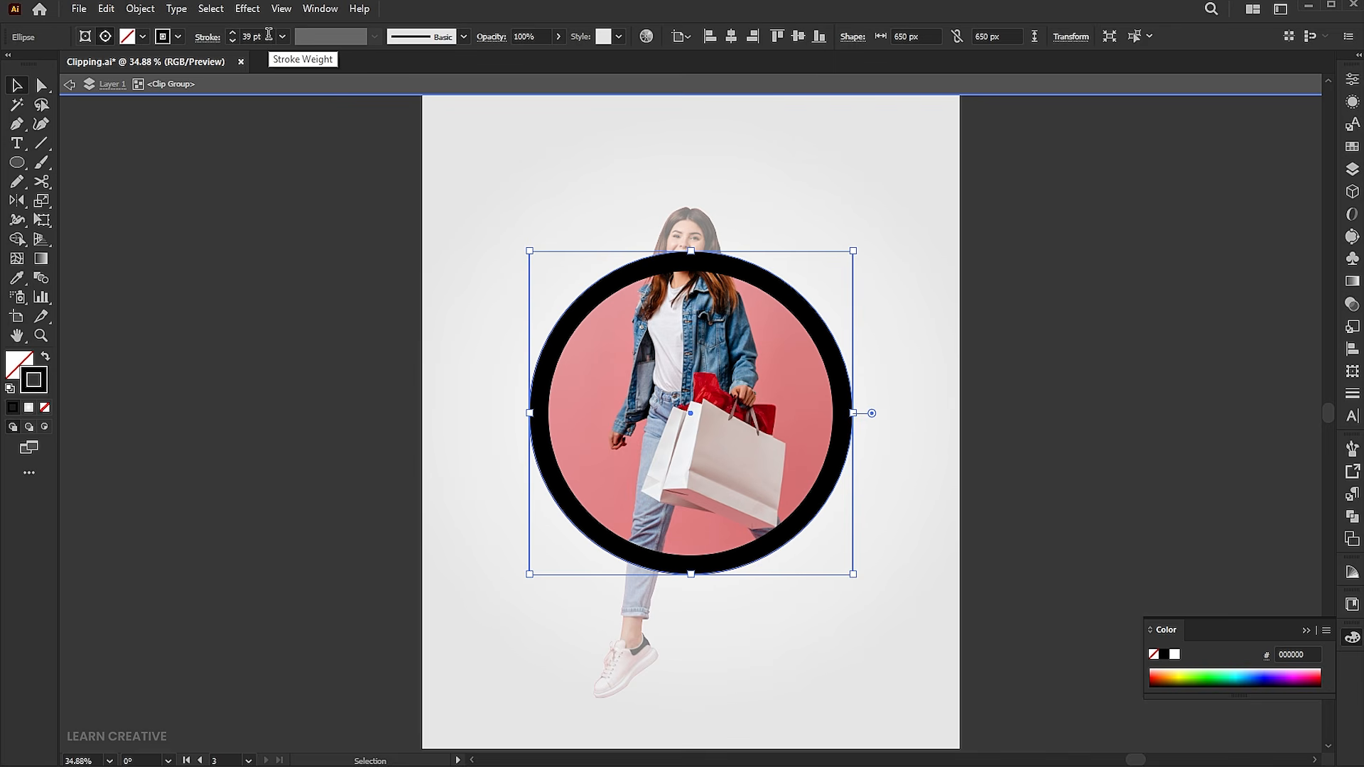
Delete the ellipse's lowest anchor point, keeping only the upper arc.
left_click(41, 85)
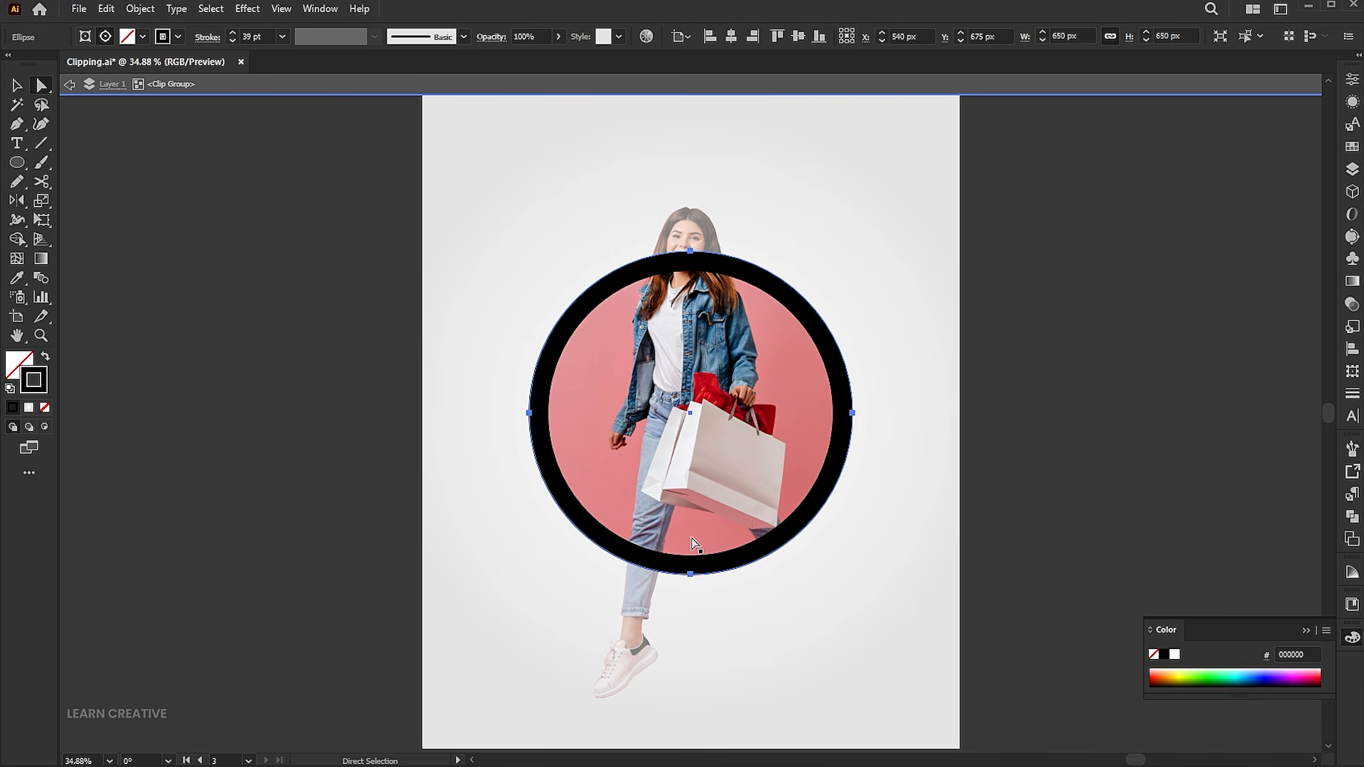
left_click(689, 573)
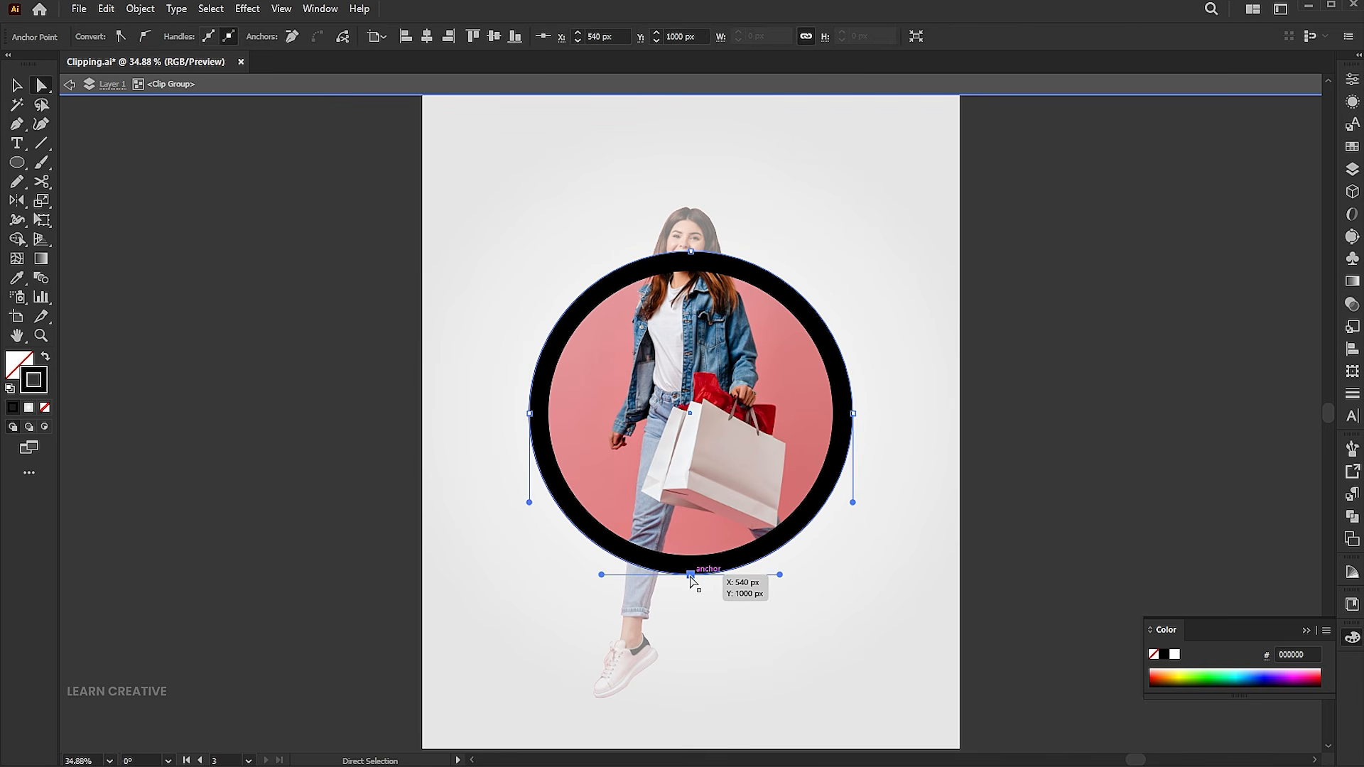
key("Delete")
Apply Width Profile 1 to the black arc and set its stroke weight to 50 pt.
left_click(375, 36)
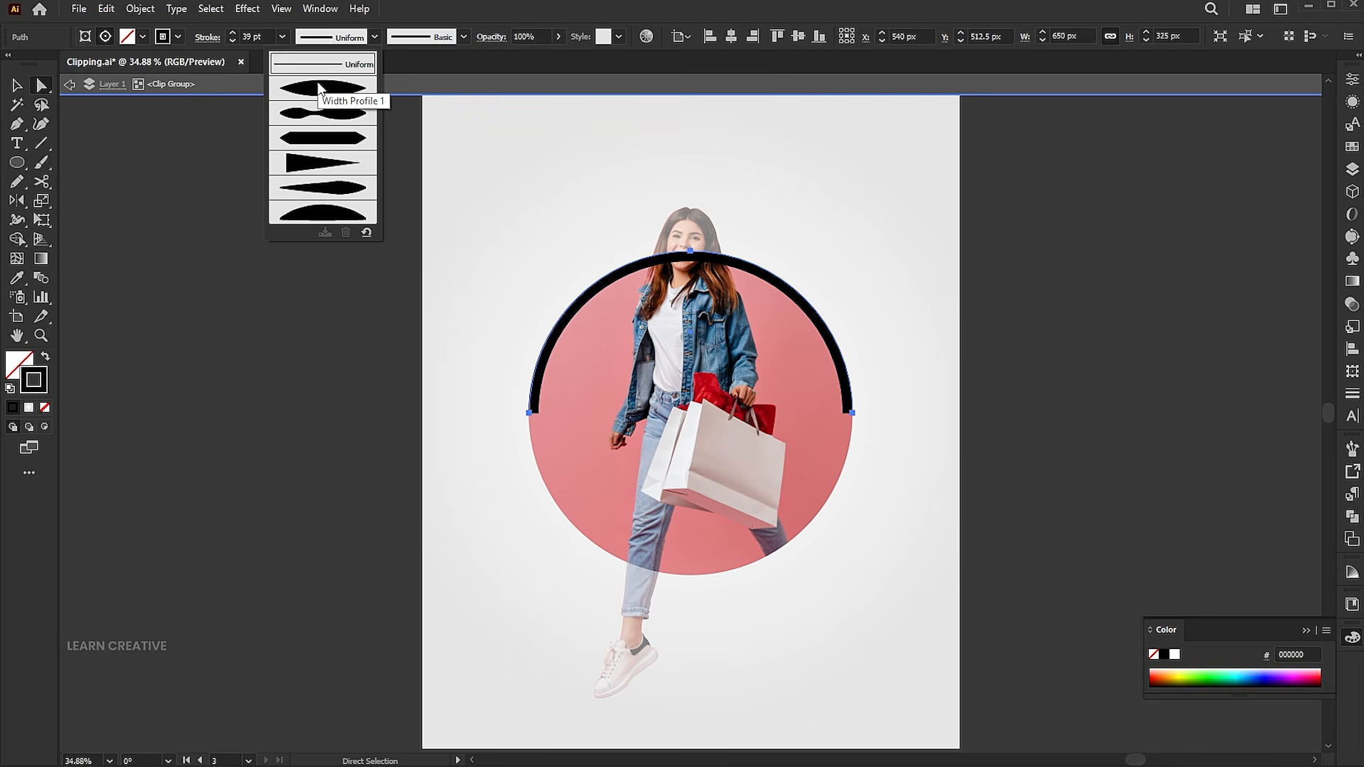
left_click(318, 88)
key("v")
left_click(272, 35)
scroll(270, 35, "up", 7)
scroll(270, 34, "up", 7)
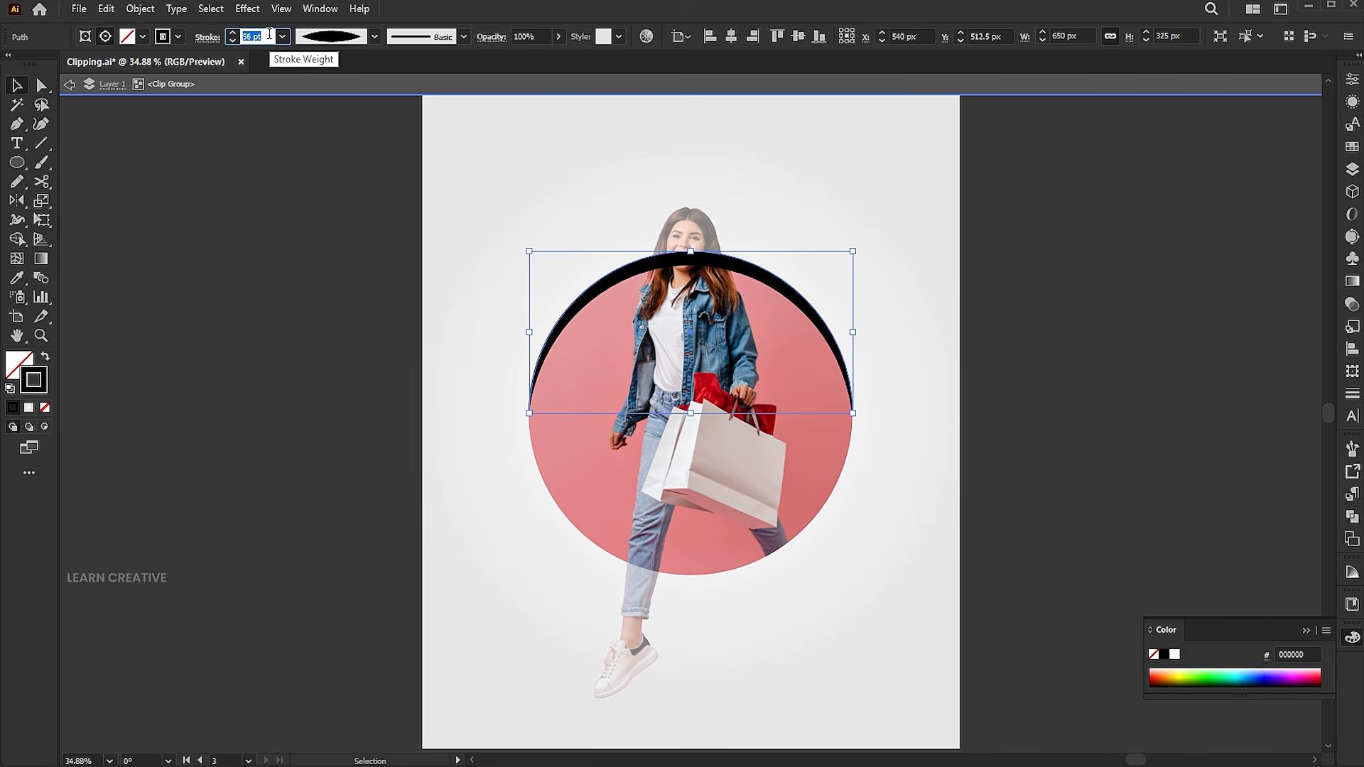
type("50")
key("Return")
Apply a Gaussian Blur with a 35-pixel radius to the black arc.
left_click(247, 8)
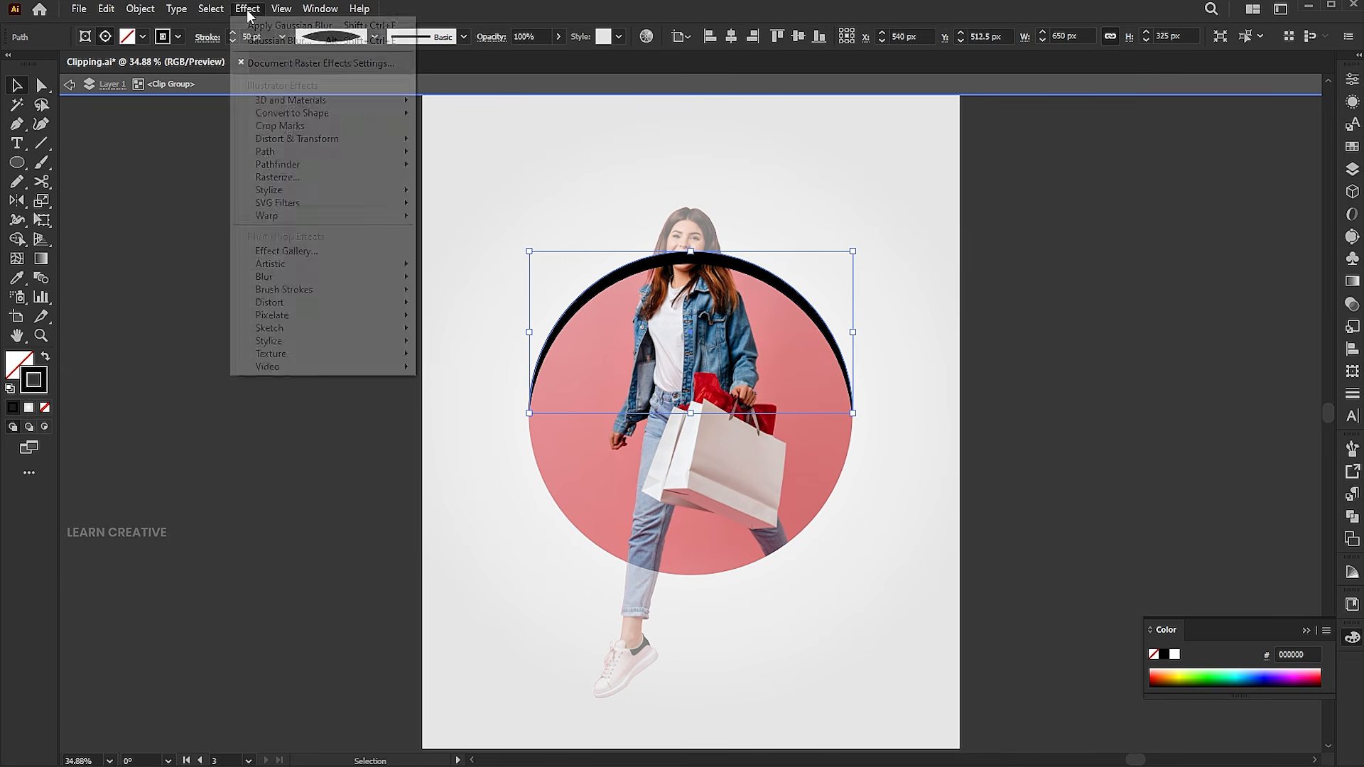
mouse_move(286, 279)
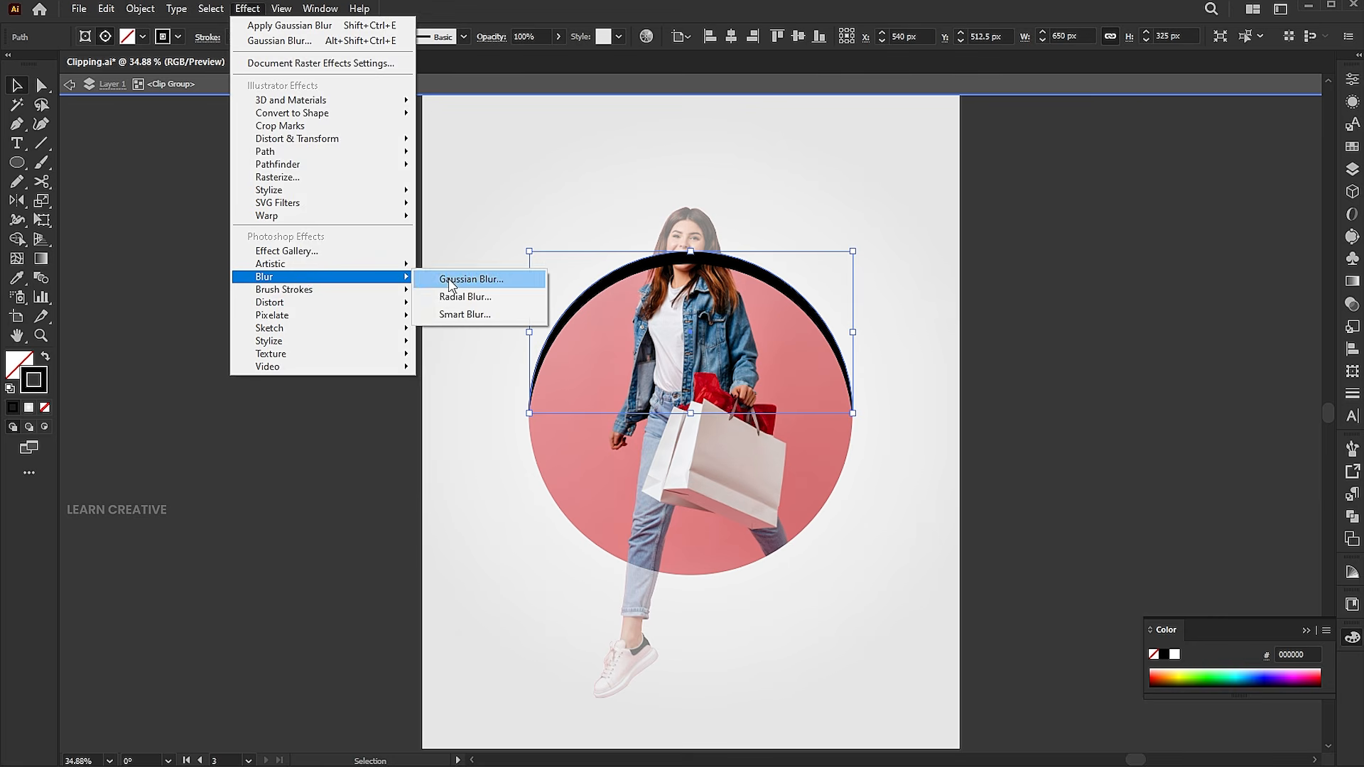
left_click(455, 281)
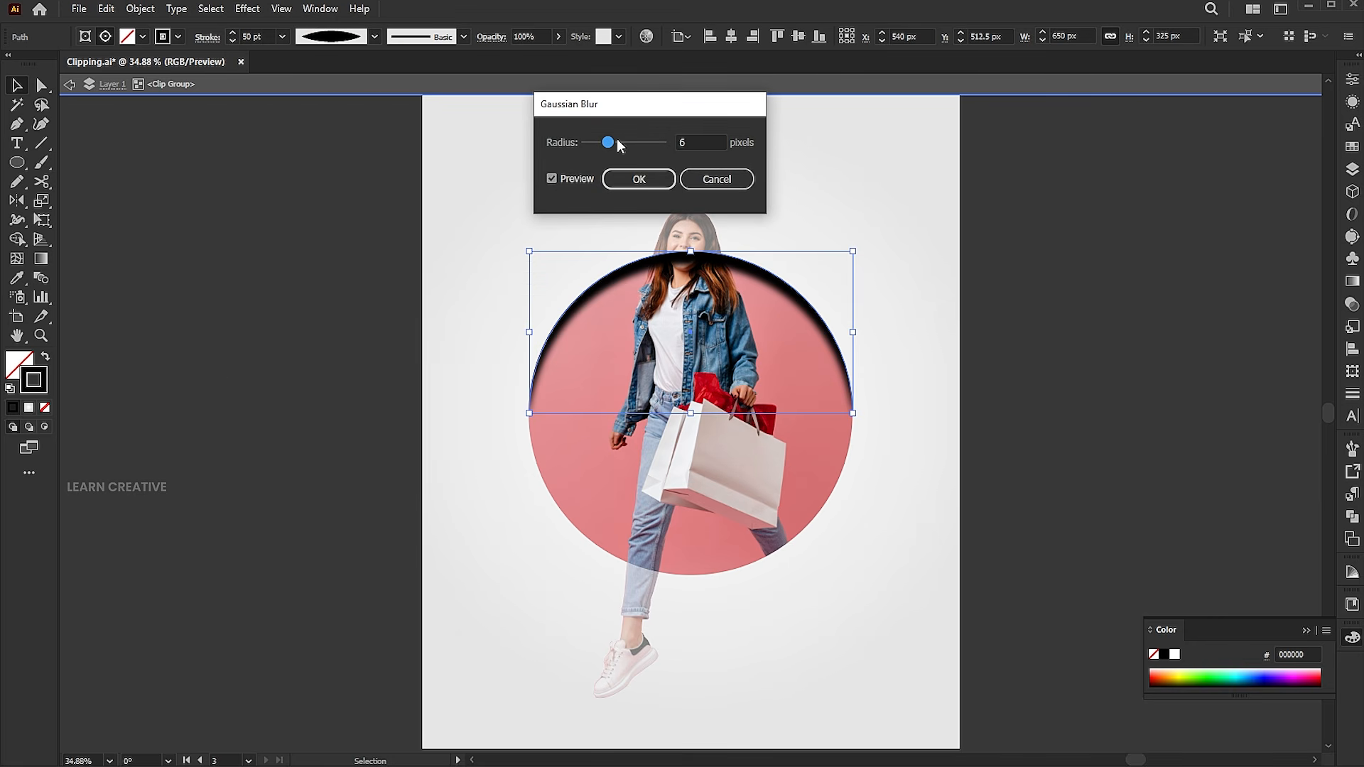
left_click_drag(614, 144, 641, 148)
double_click(698, 142)
type("35")
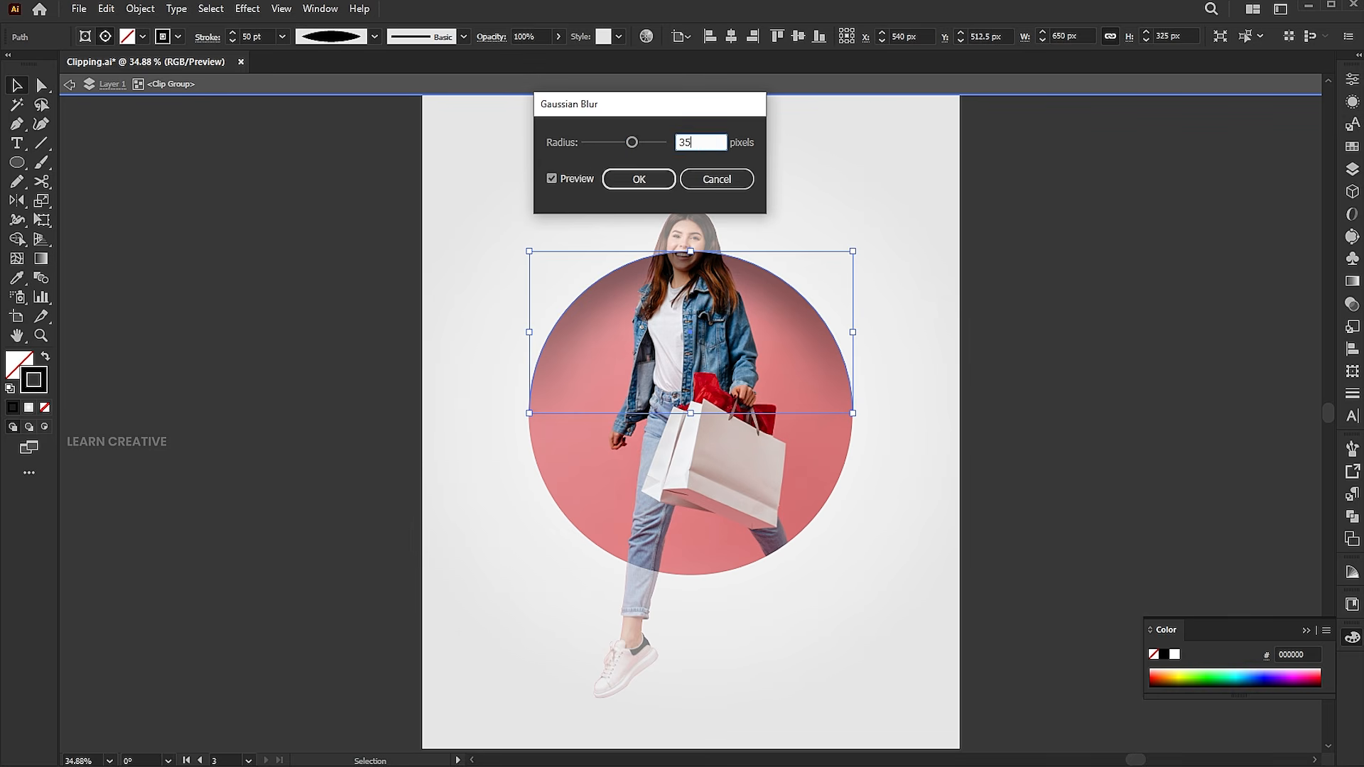
left_click(582, 176)
left_click(636, 180)
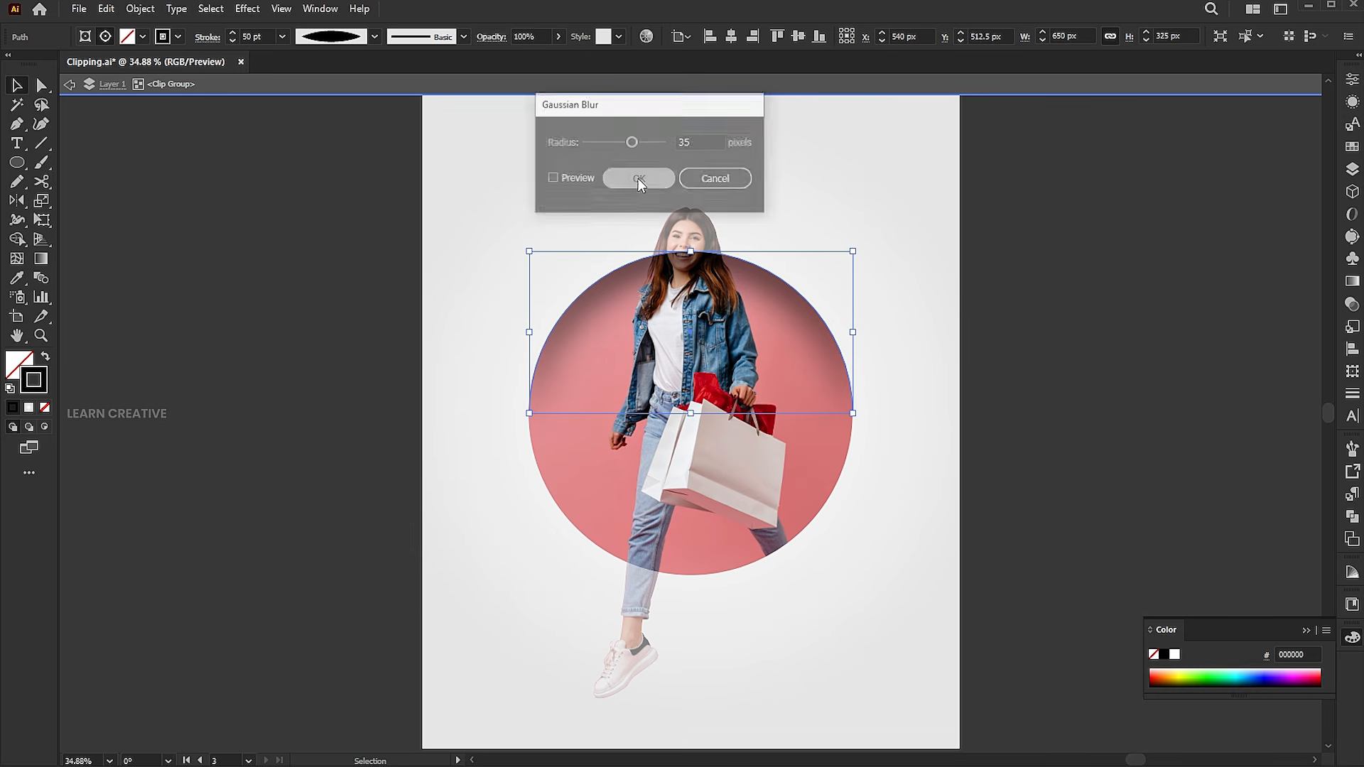
Set the blurred arc's blending mode to Overlay and exit isolation mode.
left_click(1354, 305)
left_click(1203, 98)
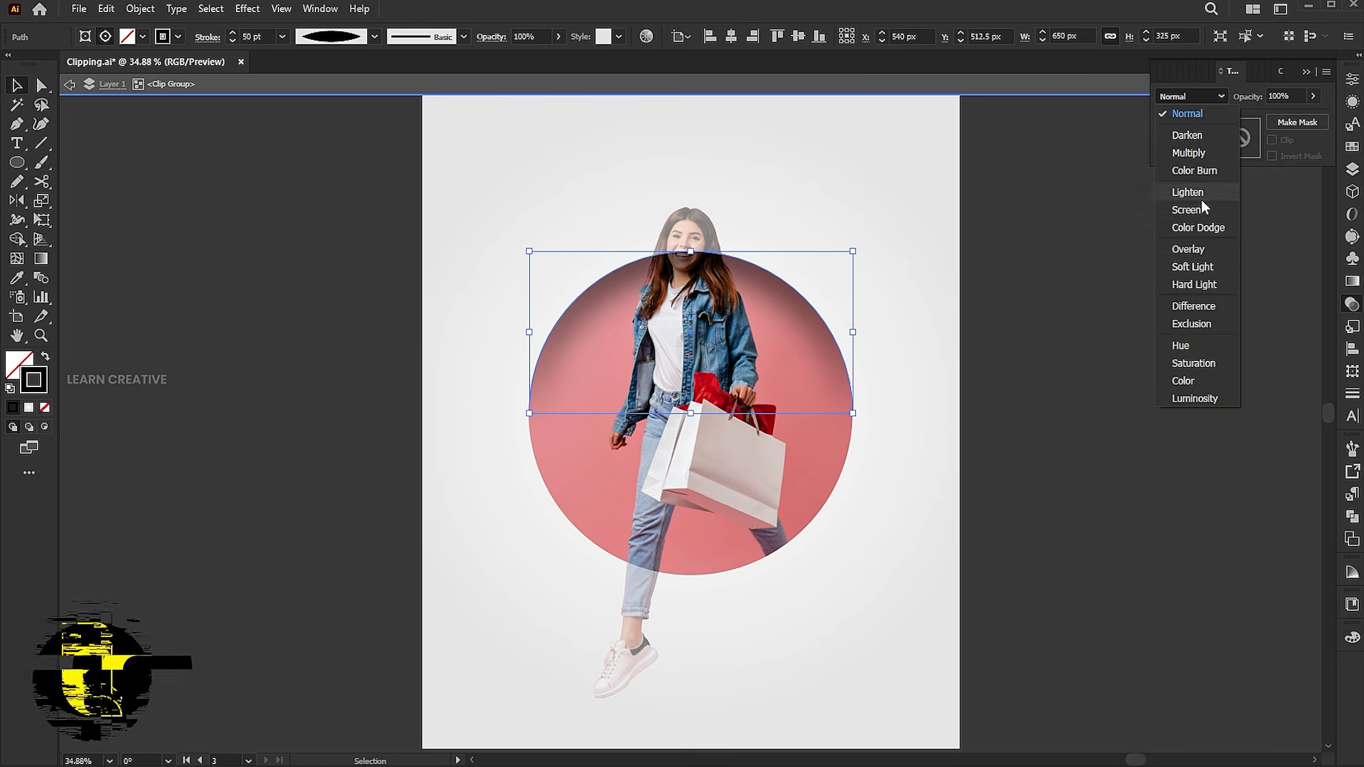
left_click(1191, 250)
double_click(1124, 310)
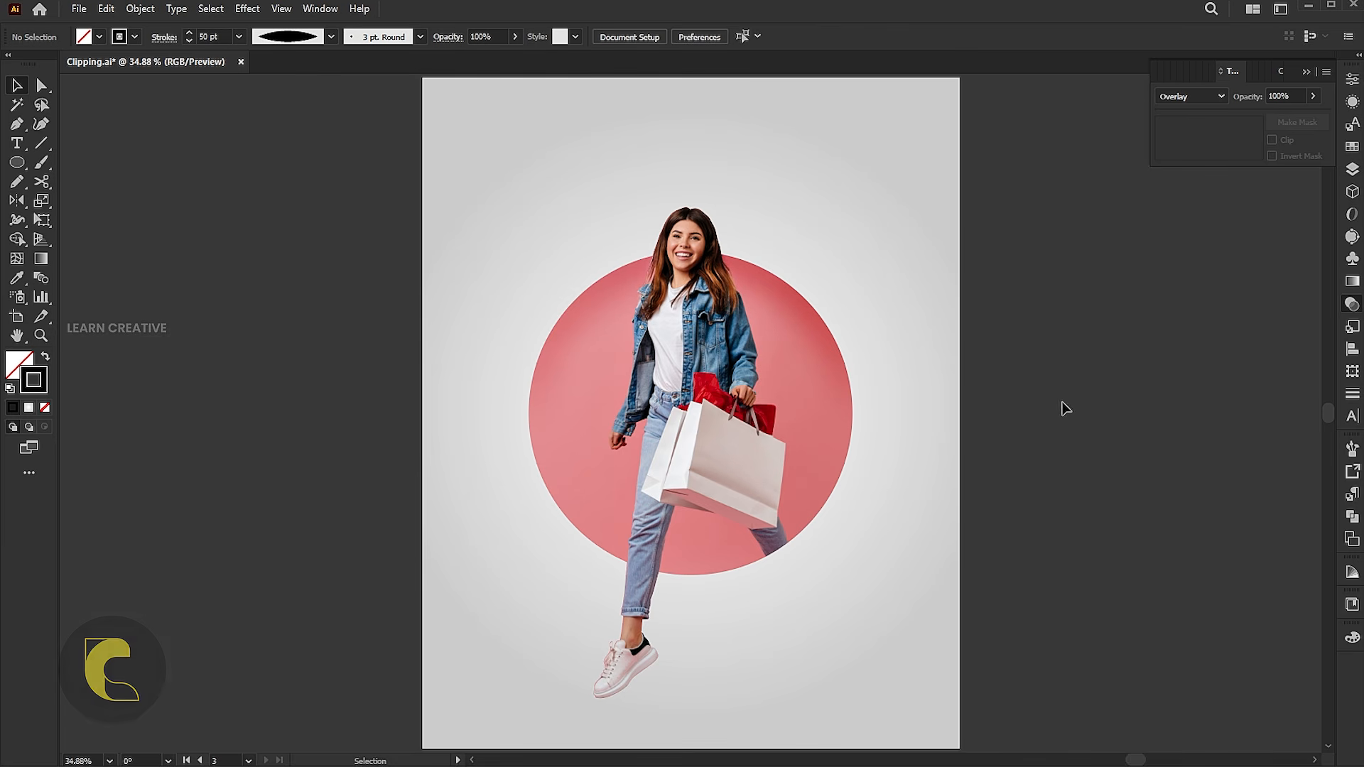
Draw a flat ellipse about 156 by 26 px on the background beside the front shoe's toe.
scroll(747, 573, "down", 4)
key("z")
left_click_drag(748, 572, 648, 475)
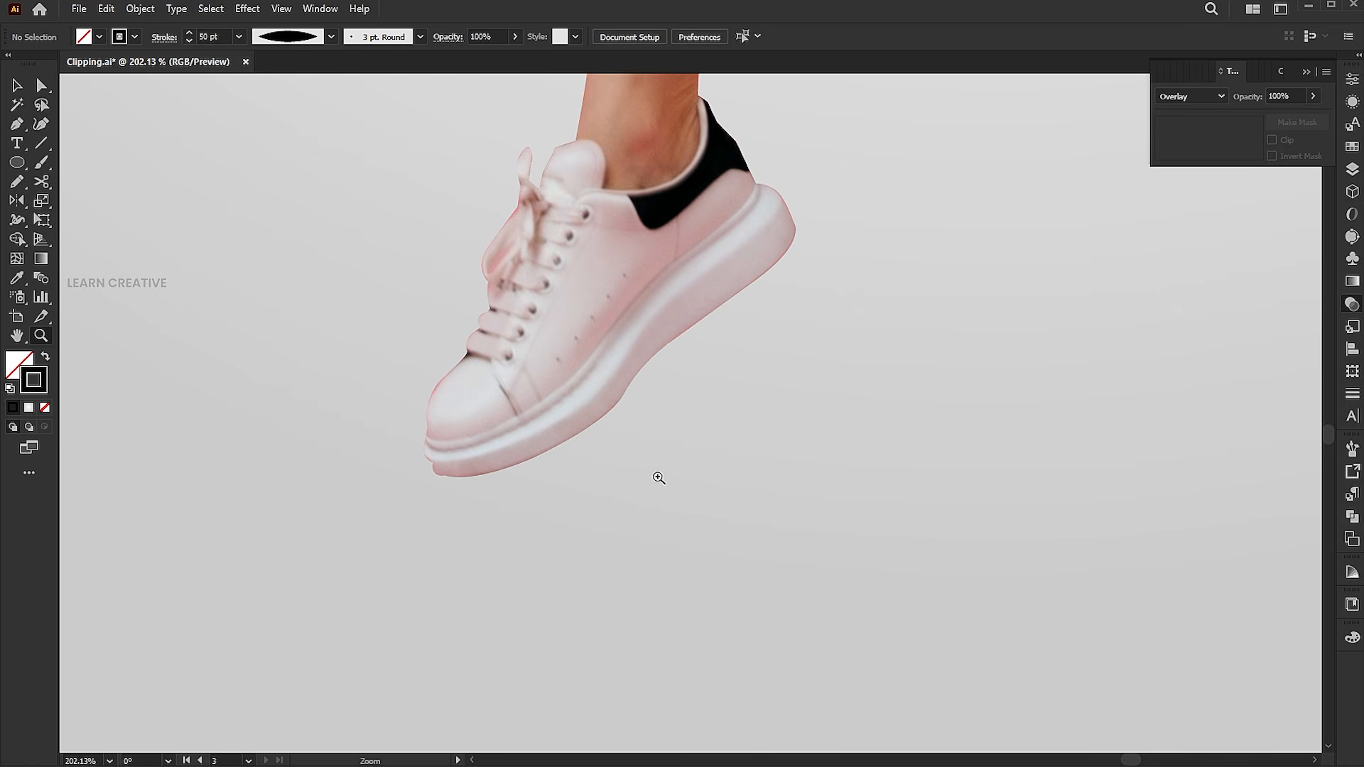
left_click(17, 162)
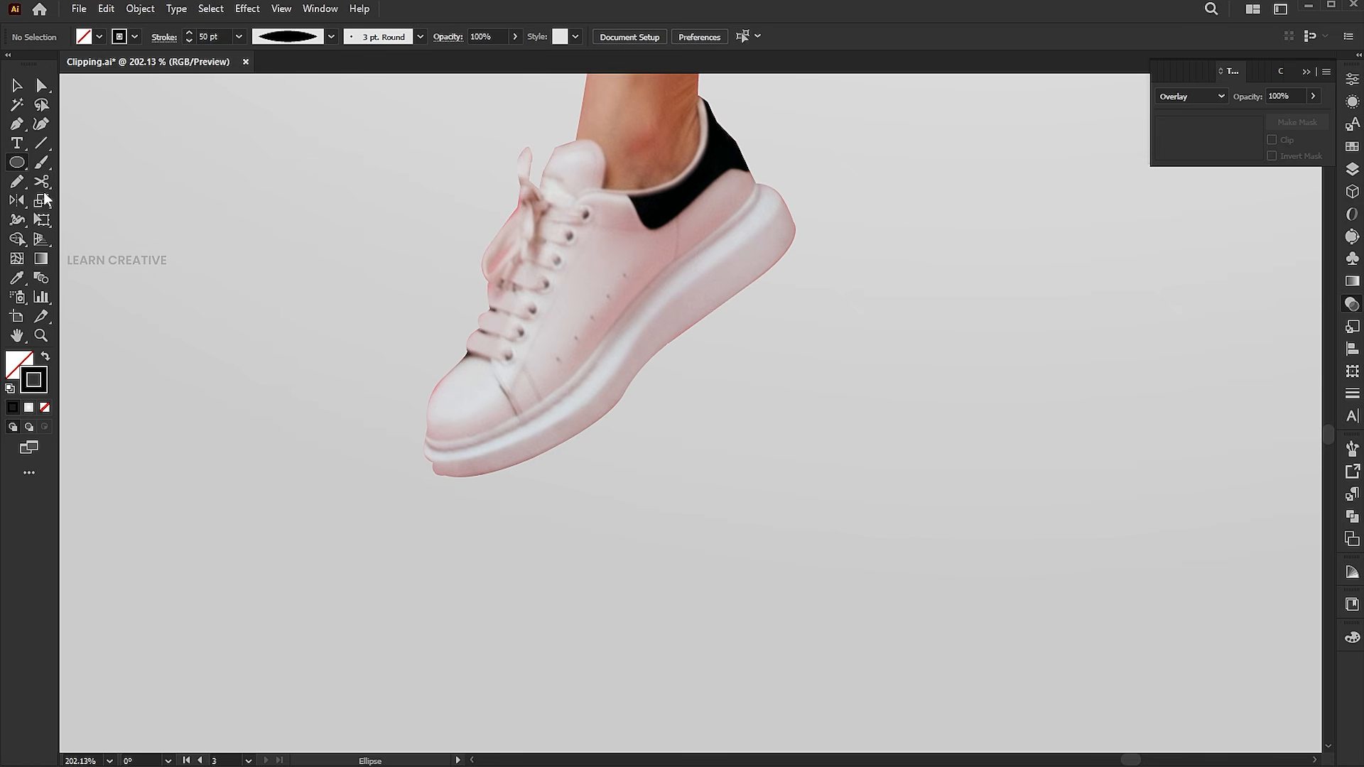
mouse_move(646, 460)
left_mouse_down()
mouse_move(1104, 551)
mouse_move(1096, 535)
left_mouse_up()
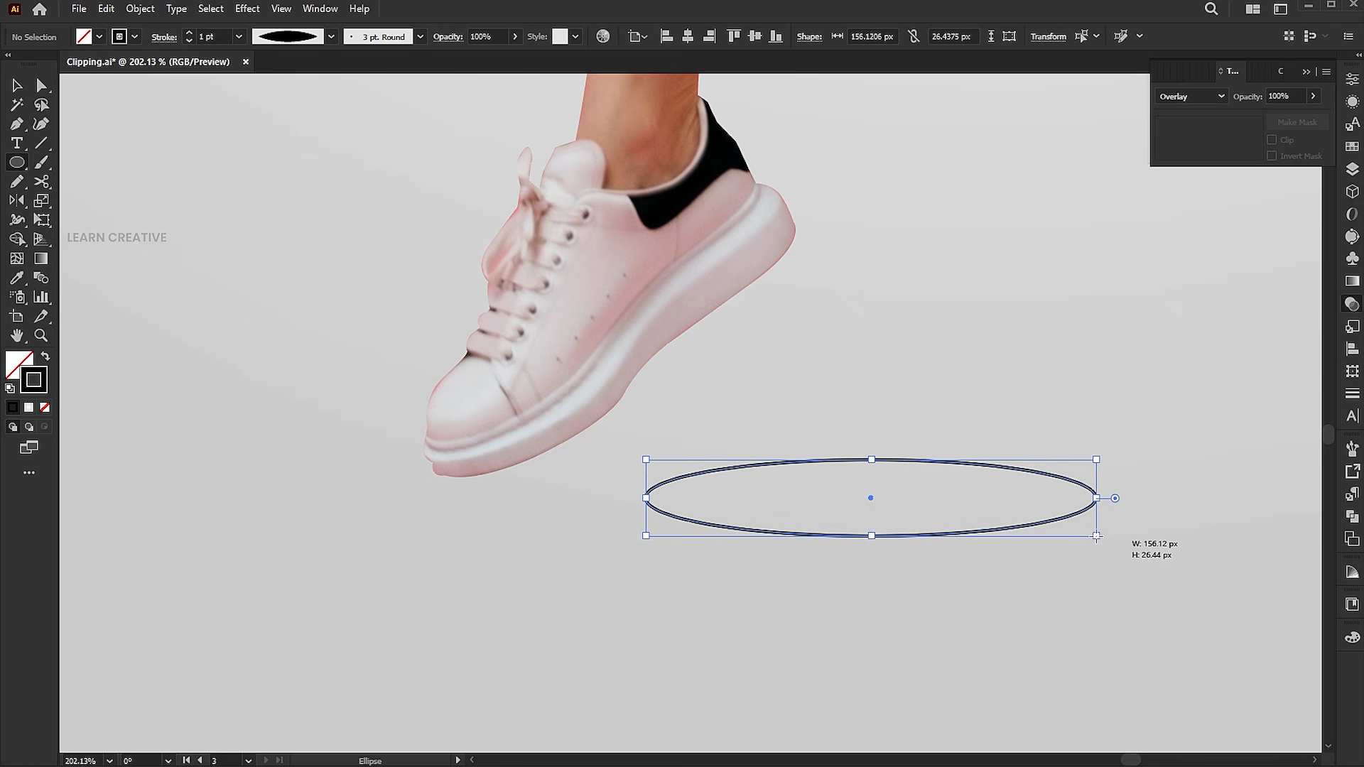
Fill the ellipse with a white-to-black radial gradient and leave it without a stroke.
left_click(46, 357)
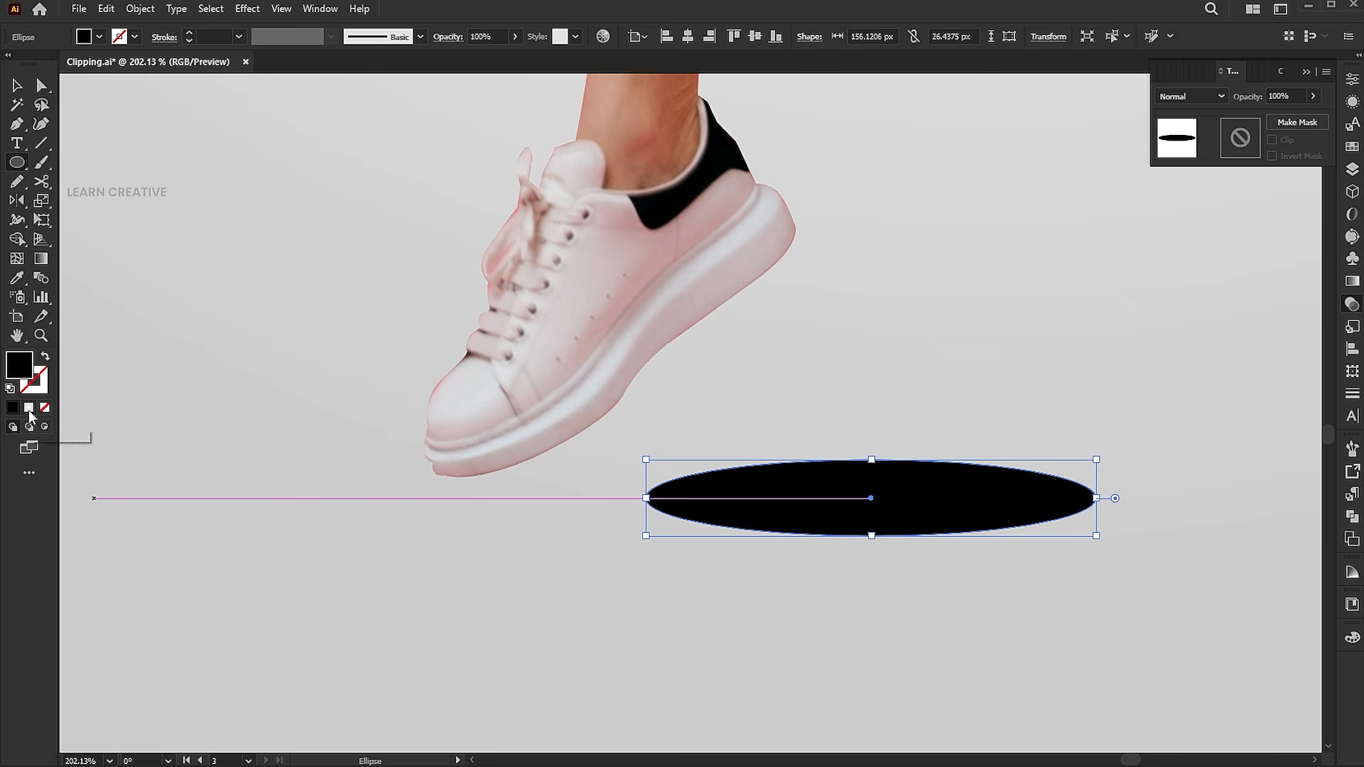
left_click(28, 408)
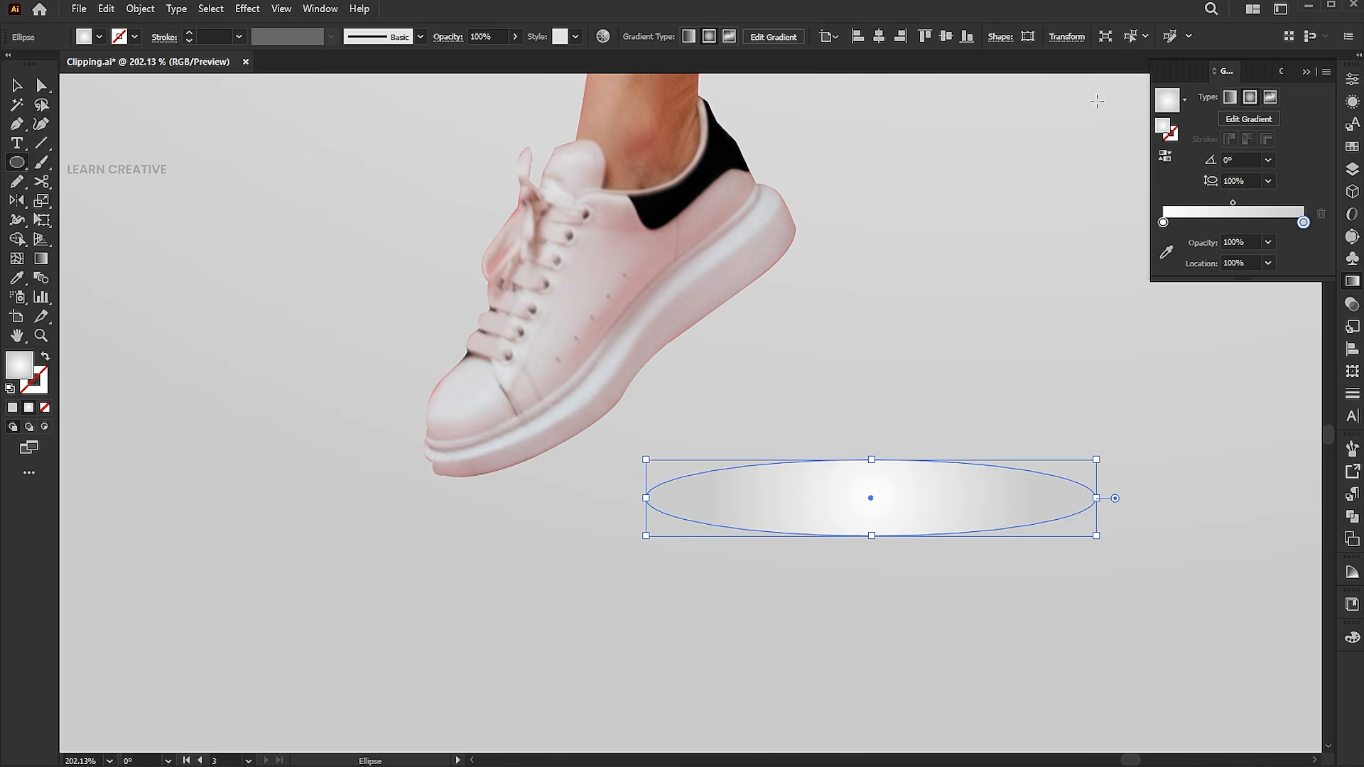
left_click(1185, 99)
scroll(1178, 162, "up", 2)
left_click(1145, 137)
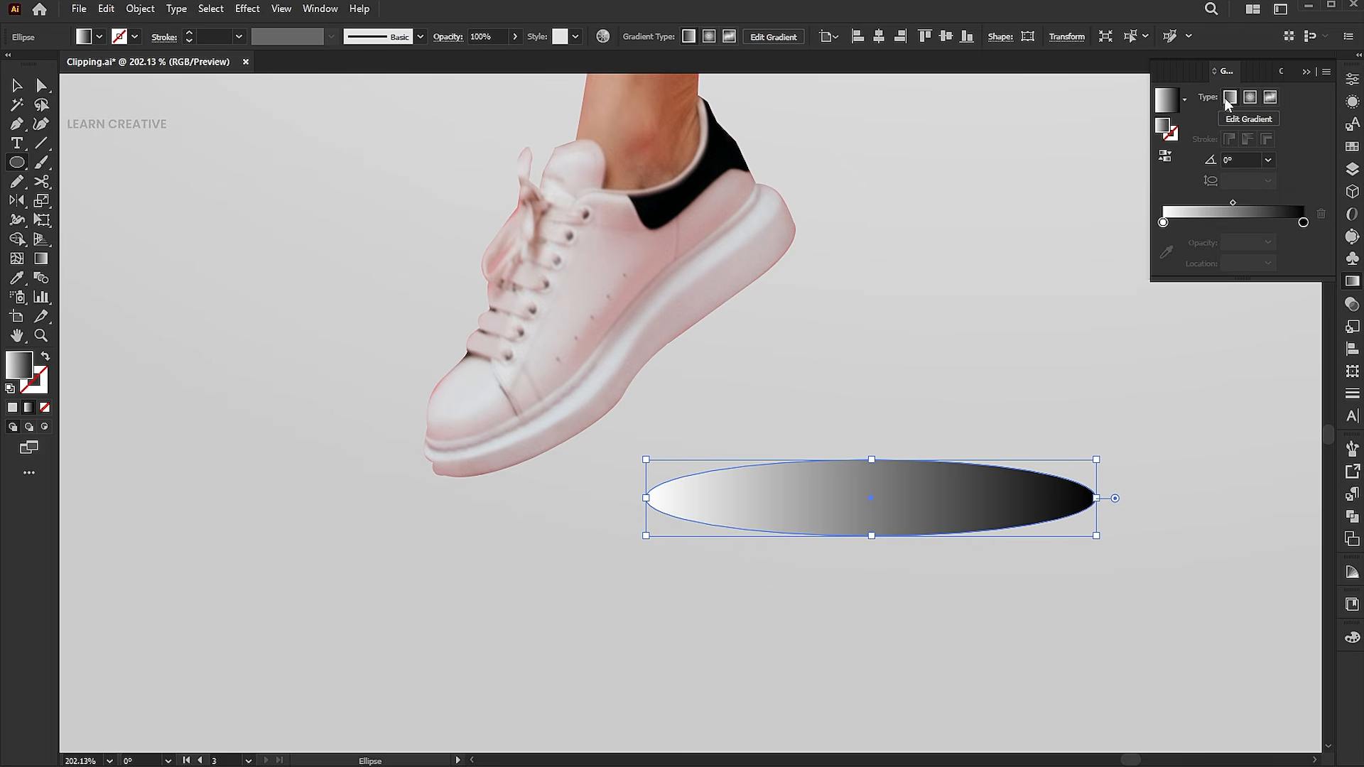
left_click(1250, 96)
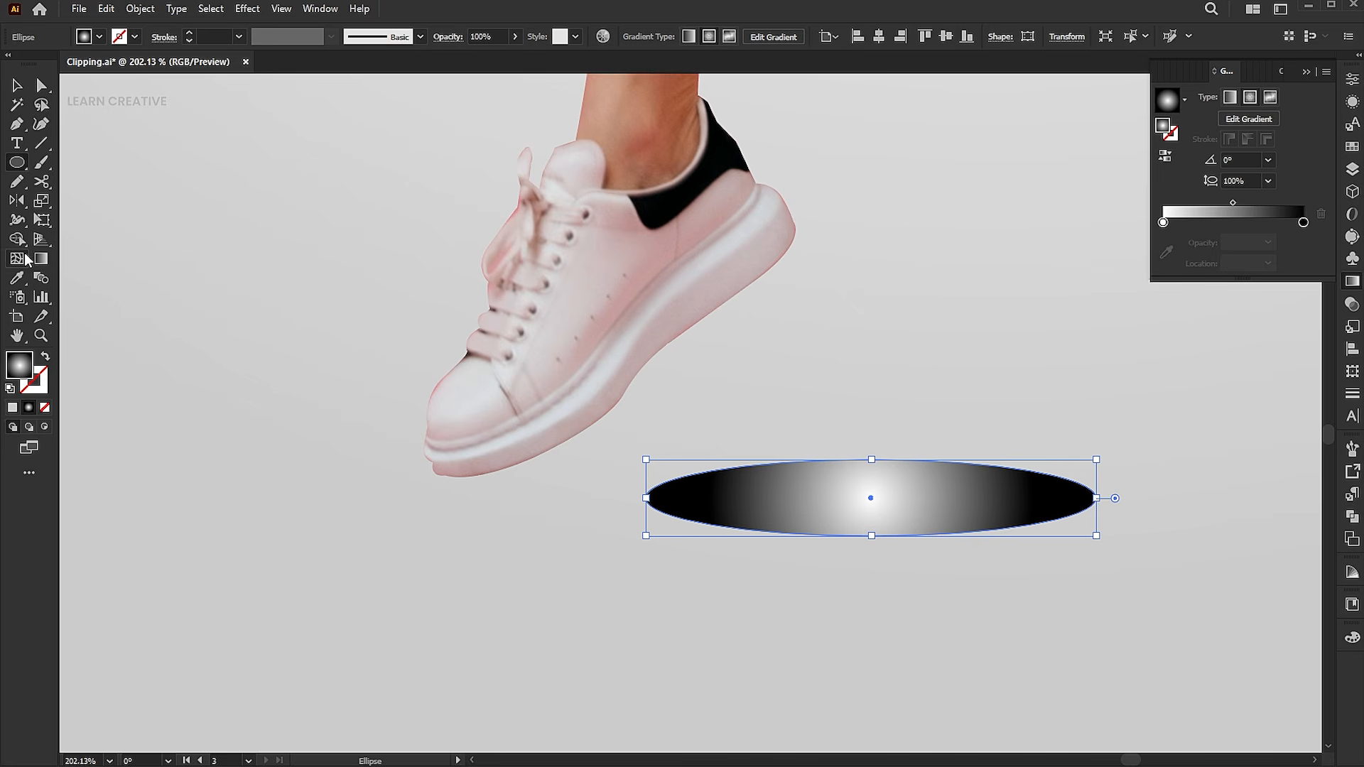
Flatten the radial gradient to an aspect ratio of about 17% and reverse it so black is at the centre.
left_click(31, 262)
left_click(42, 261)
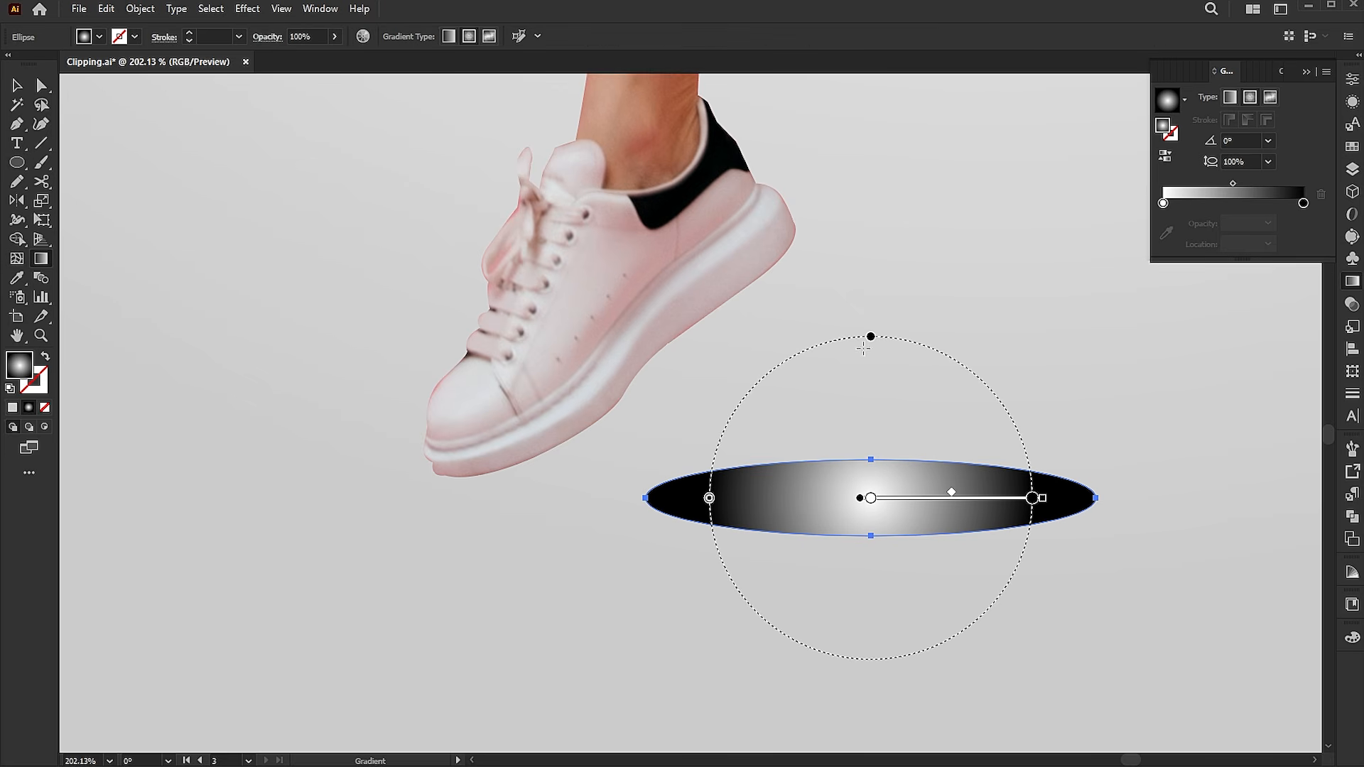
left_click_drag(871, 338, 871, 470)
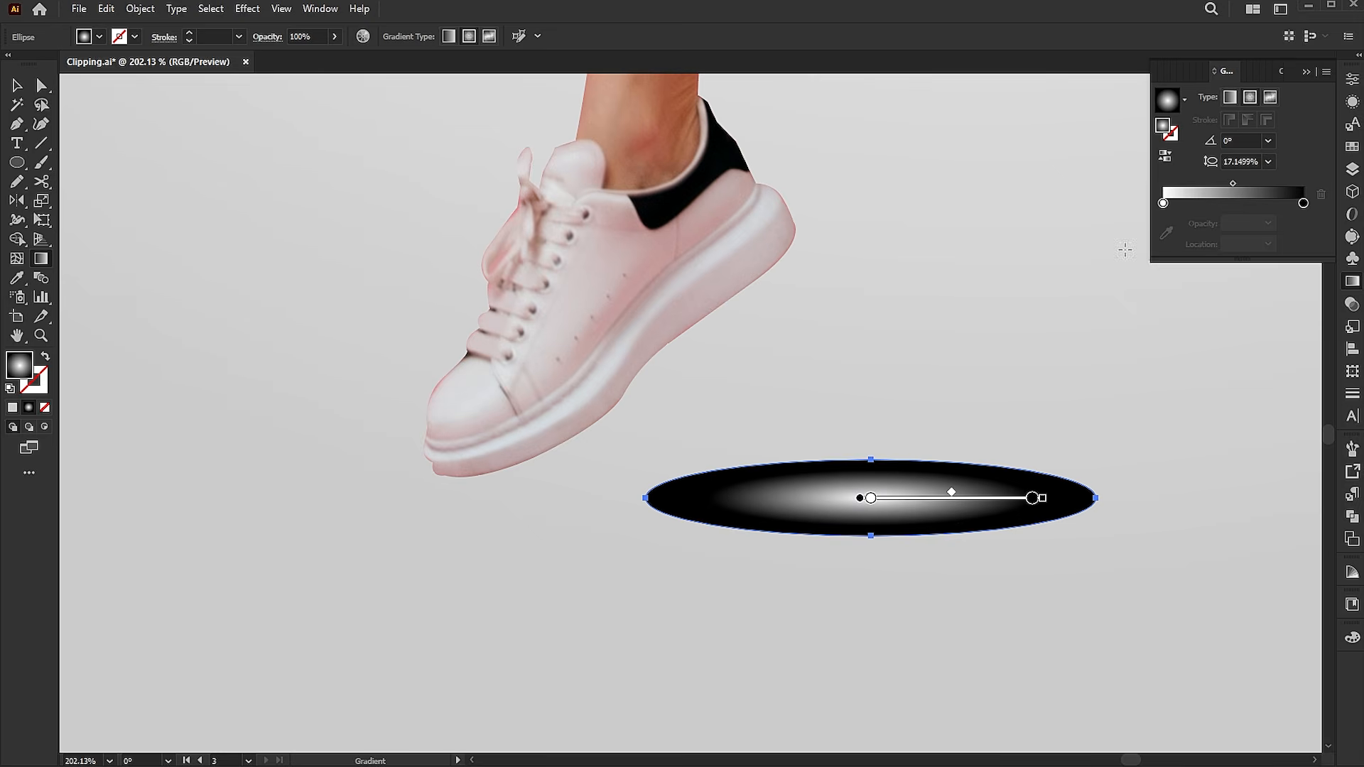
left_click(1165, 160)
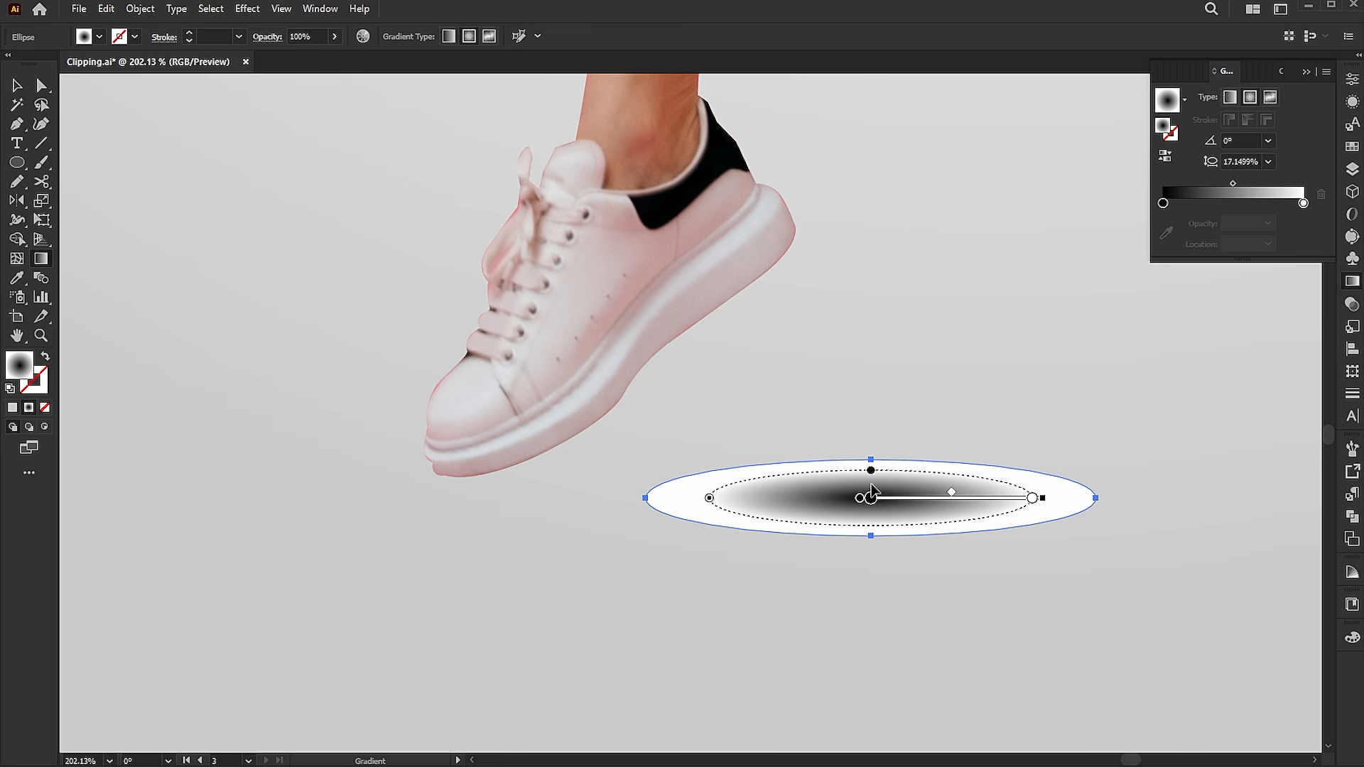
Shift the gradient's black centre near the ellipse's left end and extend the fade towards its right end.
left_click_drag(862, 502, 680, 506)
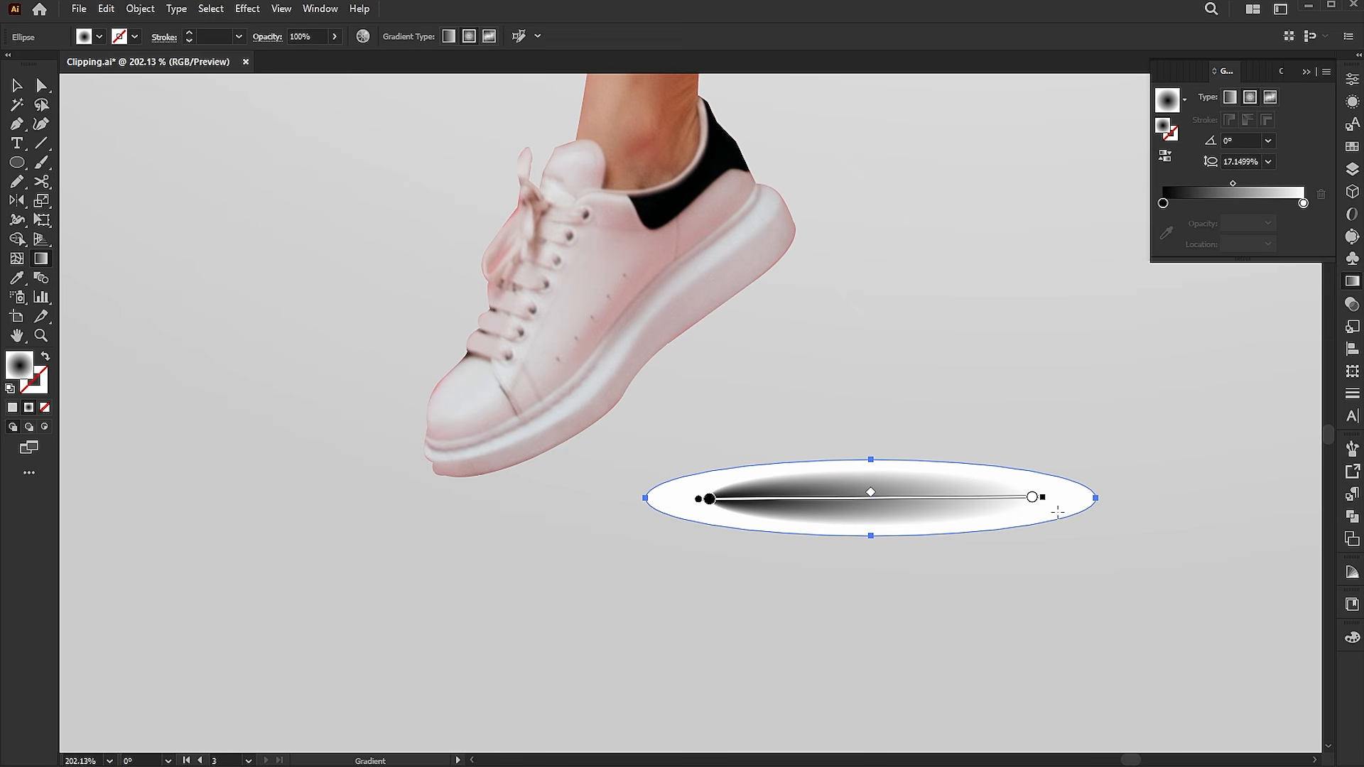
left_click_drag(1043, 498, 1084, 499)
key("v")
left_click(958, 377)
left_click(885, 480)
Set the gradient ellipse to Multiply blending at 50% opacity.
left_click(1352, 303)
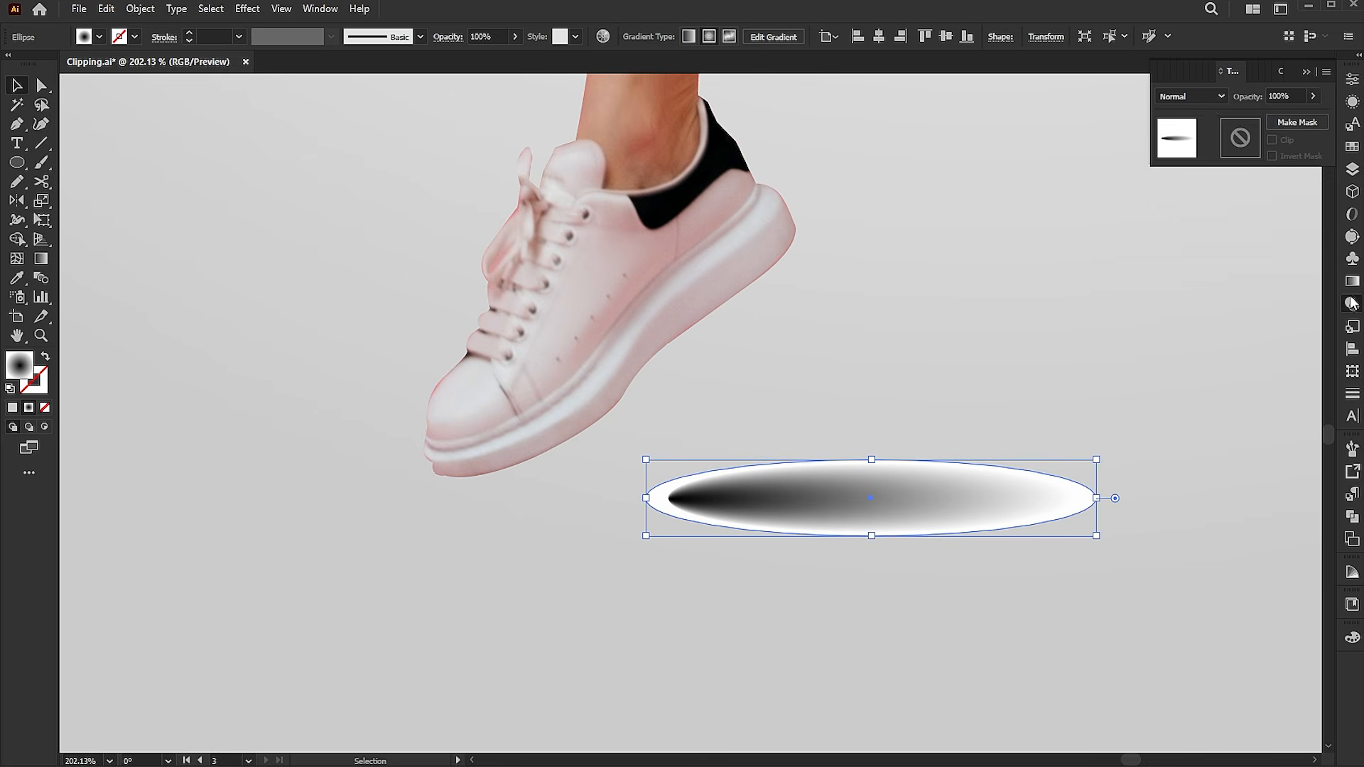
left_click(1197, 96)
left_click(1189, 152)
left_click(1300, 94)
type("50")
key("Return")
Move the shadow ellipse under the front shoe's toe and send it backward behind the shoe.
left_click_drag(881, 526, 655, 492)
right_click(668, 471)
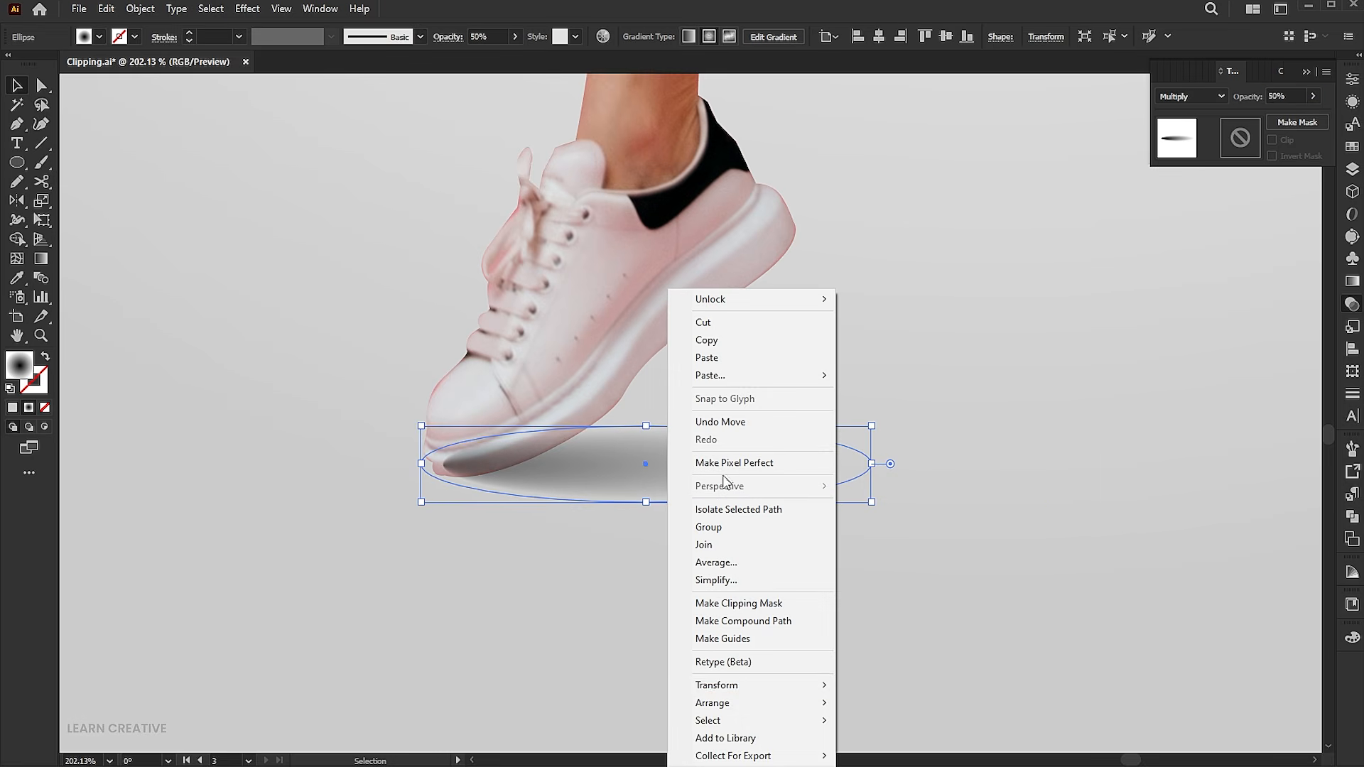
mouse_move(746, 703)
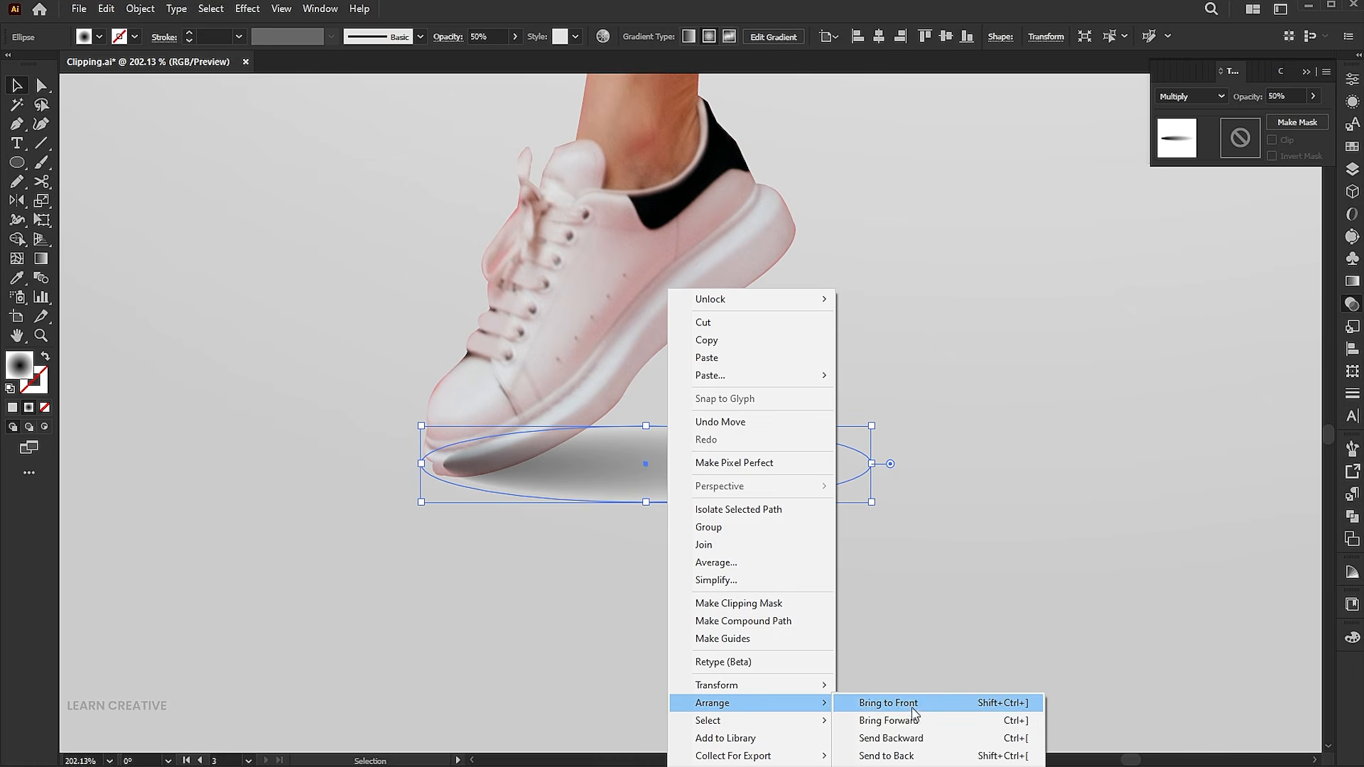
left_click(892, 738)
Nudge the shadow slightly left beneath the shoe and stretch its right side to make it wider.
left_click_drag(722, 479, 710, 479)
left_click_drag(860, 463, 928, 465)
key("ctrl+0")
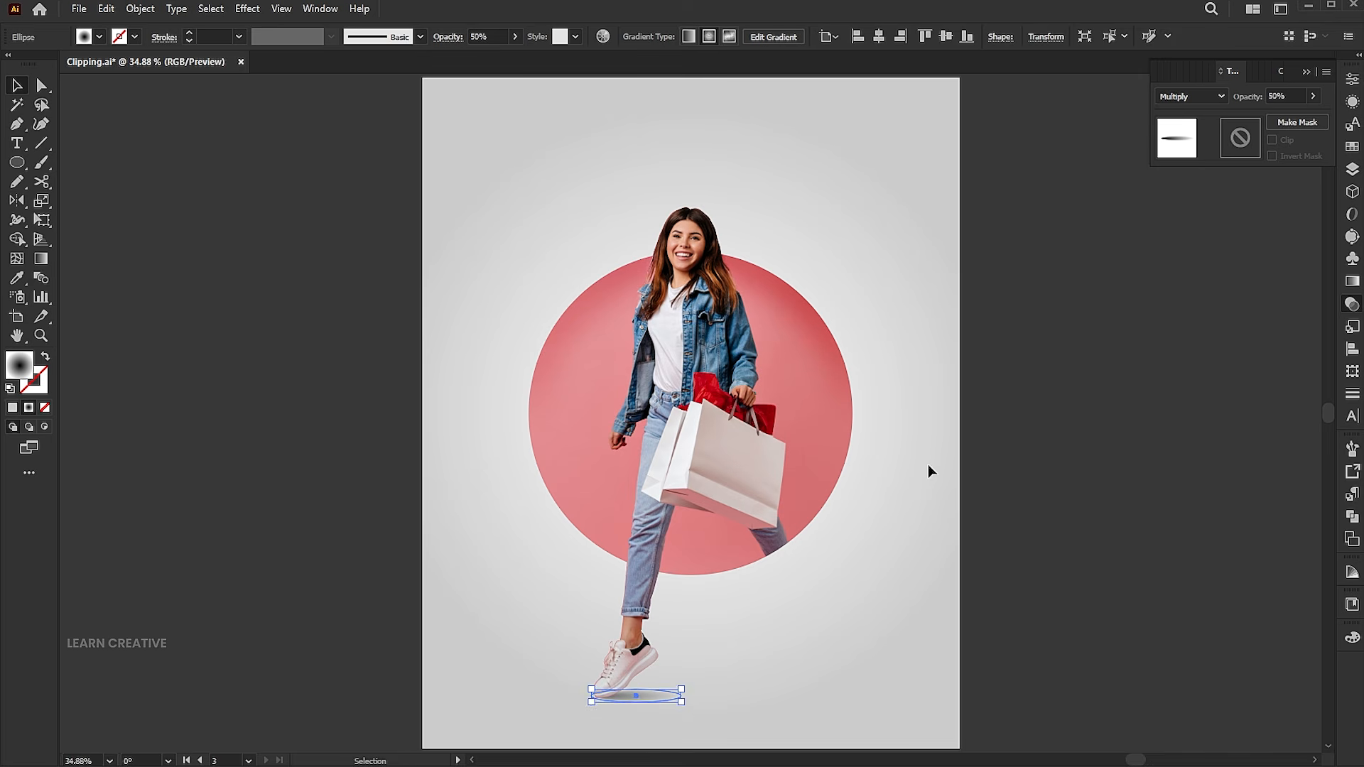
left_click(1026, 442)
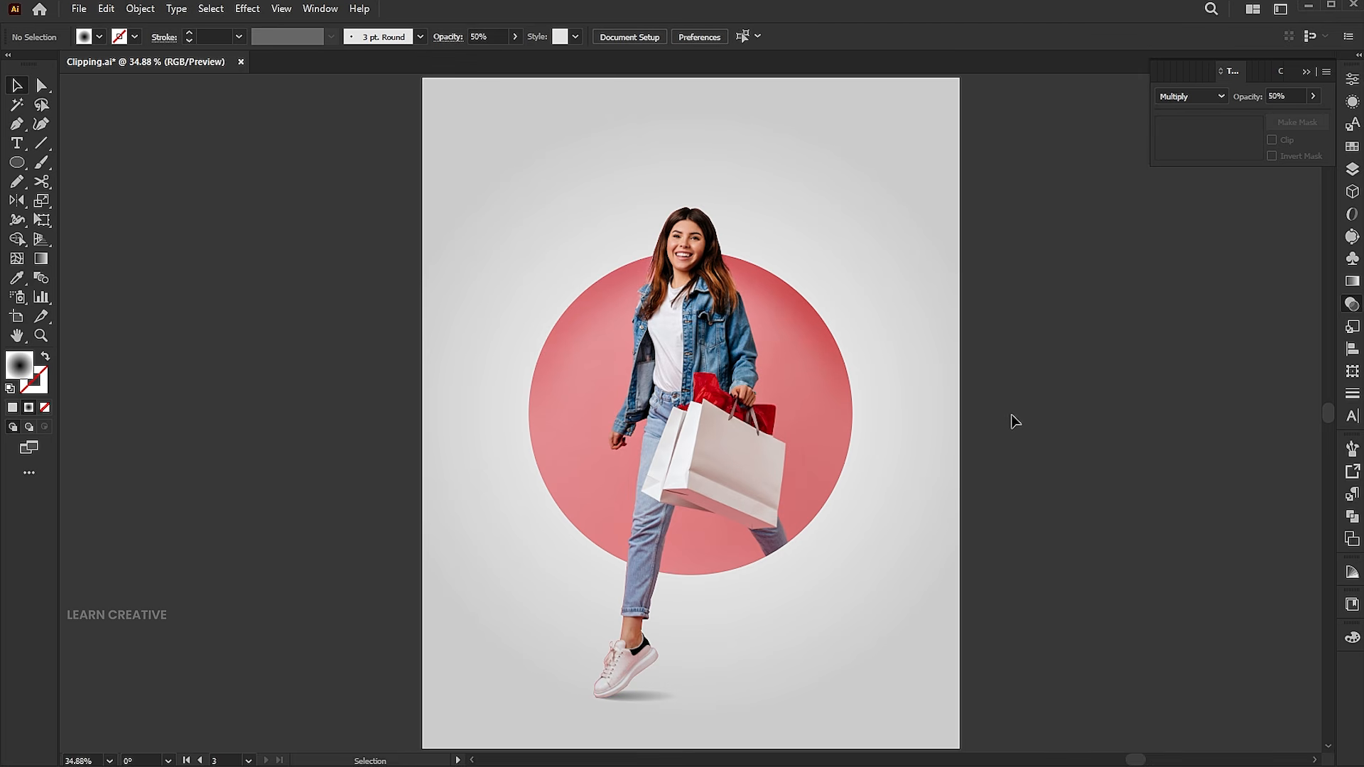
Place the White-cloud-clipart-PNG image over the circle's upper-right edge.
key("t")
left_click(79, 9)
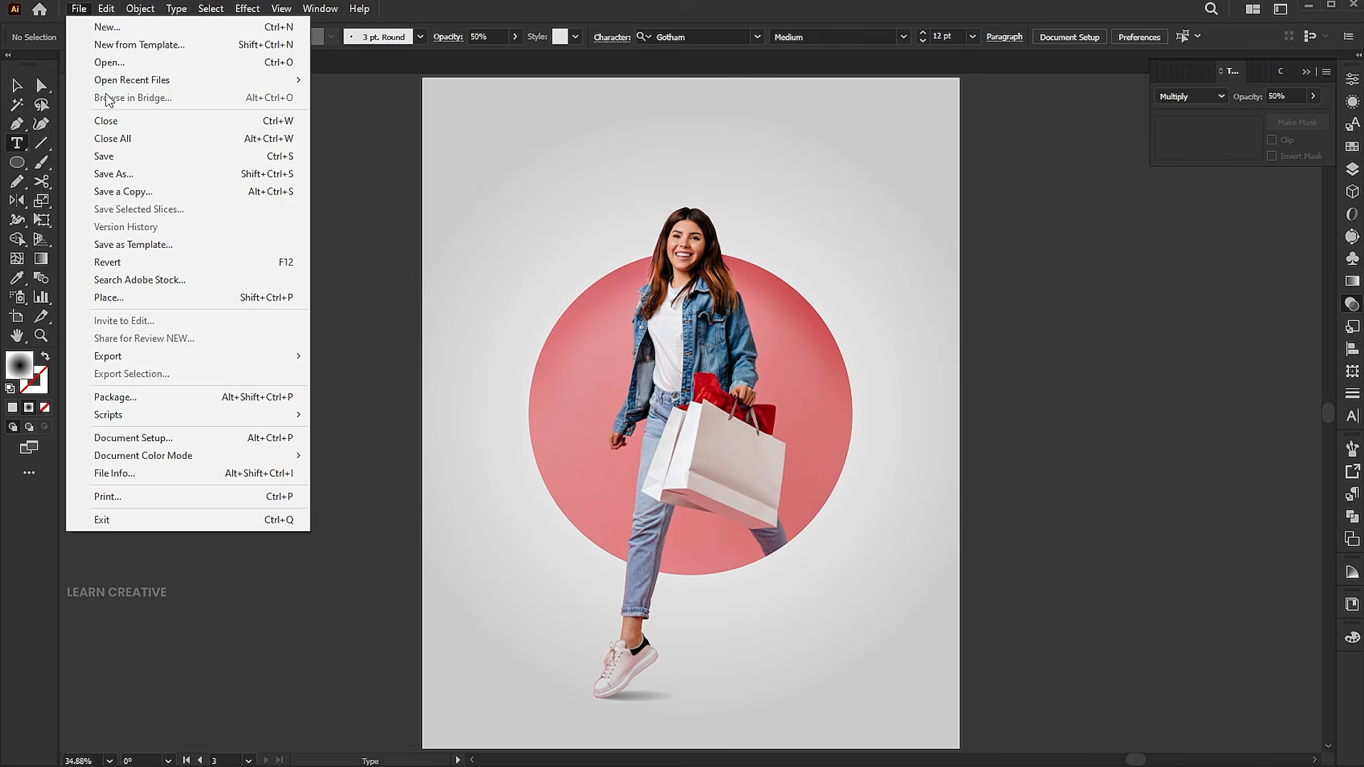
left_click(134, 297)
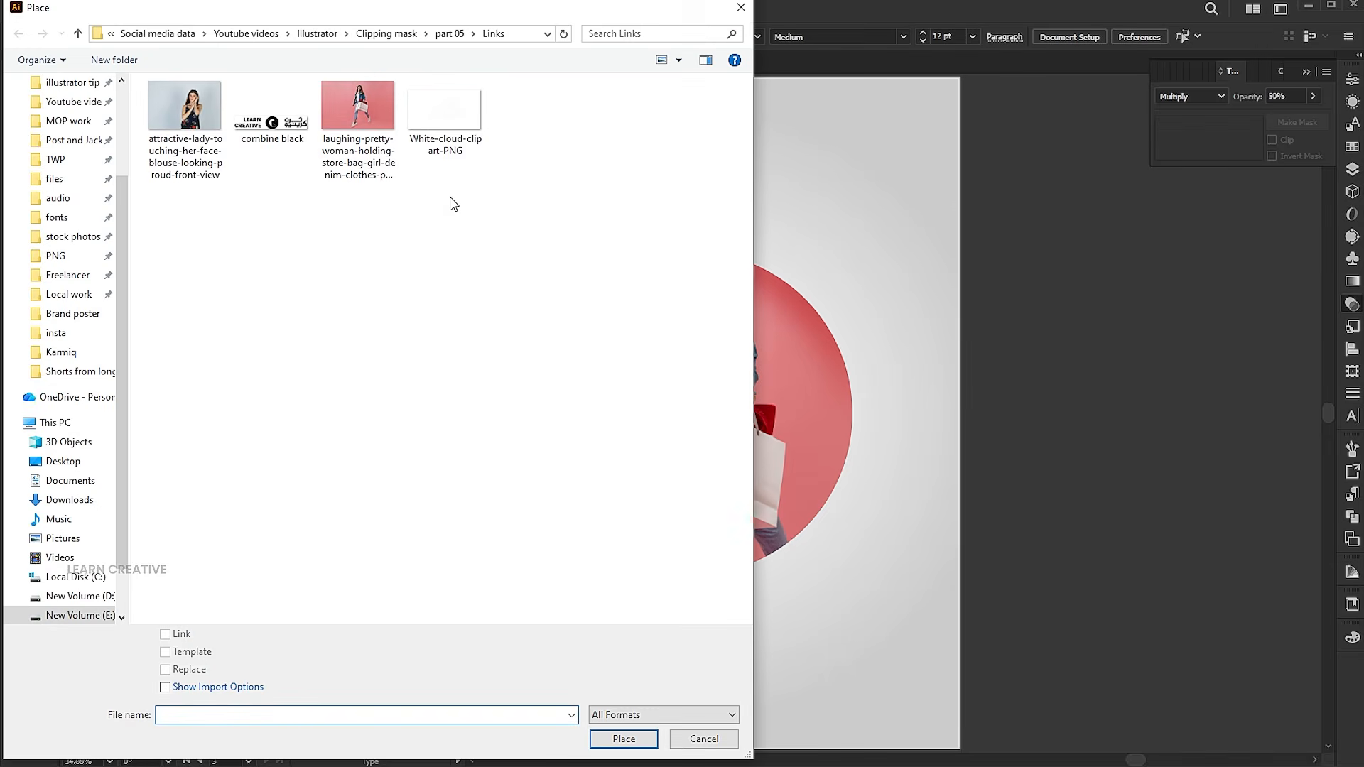
left_click(444, 110)
left_click(624, 739)
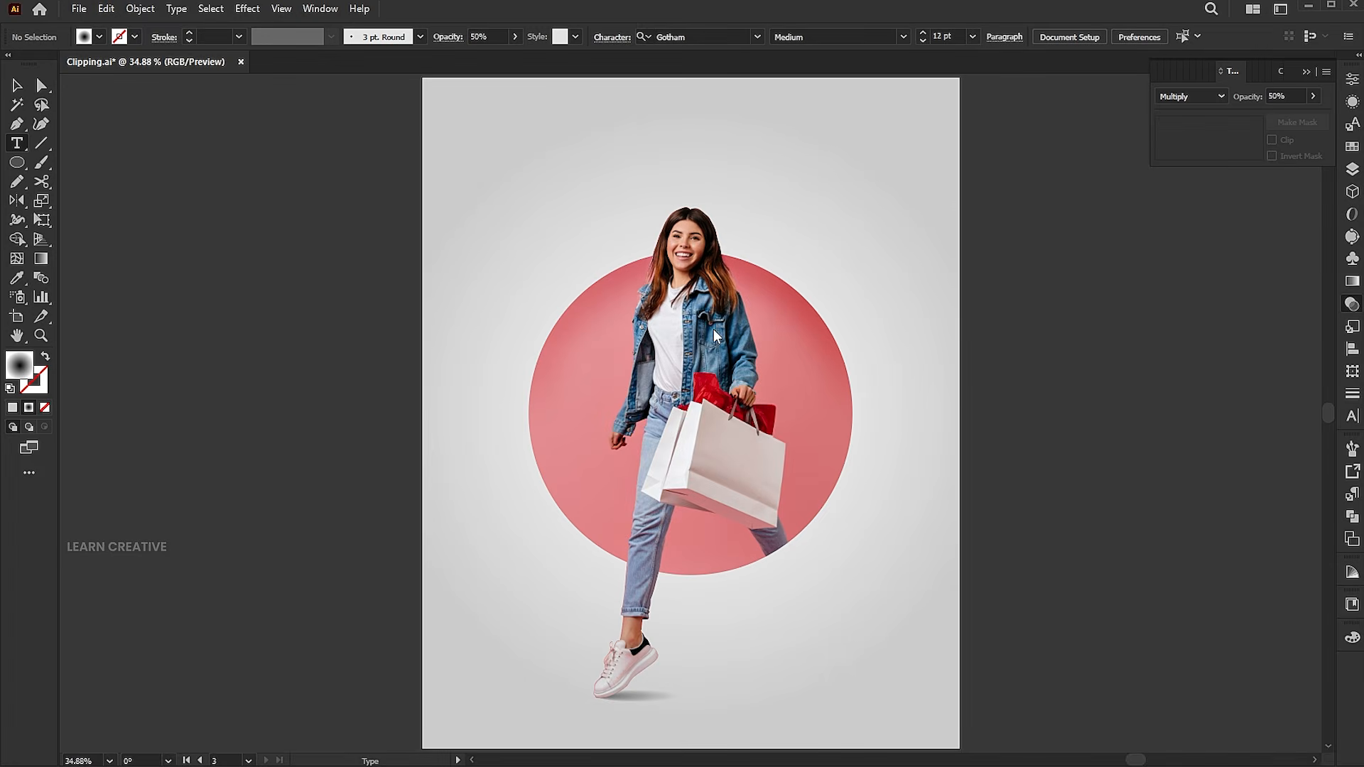
left_click_drag(771, 265, 907, 387)
Duplicate the cloud onto the circle's left edge, mirror the copy horizontally and adjust its position.
left_click_drag(861, 326, 544, 348)
left_click(25, 202)
double_click(27, 199)
key("Return")
key("v")
left_click_drag(524, 353, 558, 365)
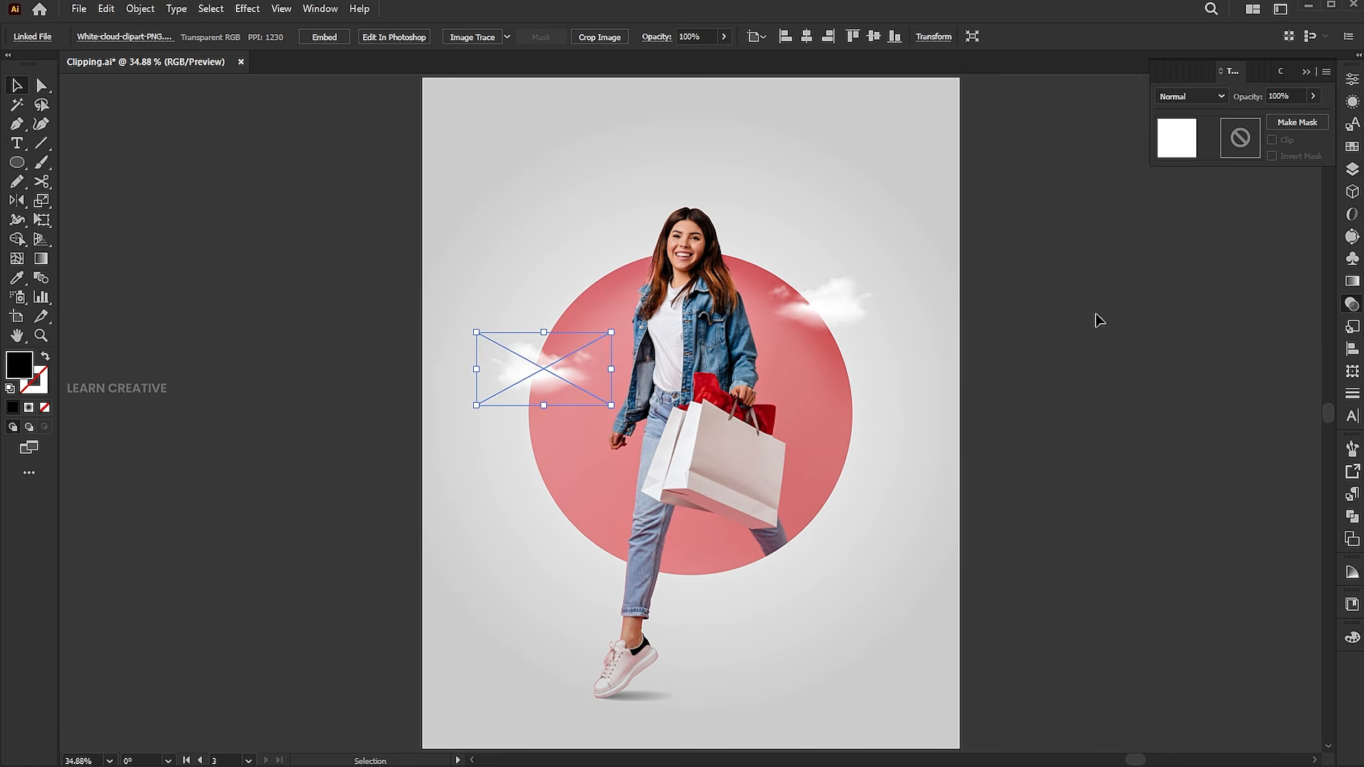
left_click(1096, 314)
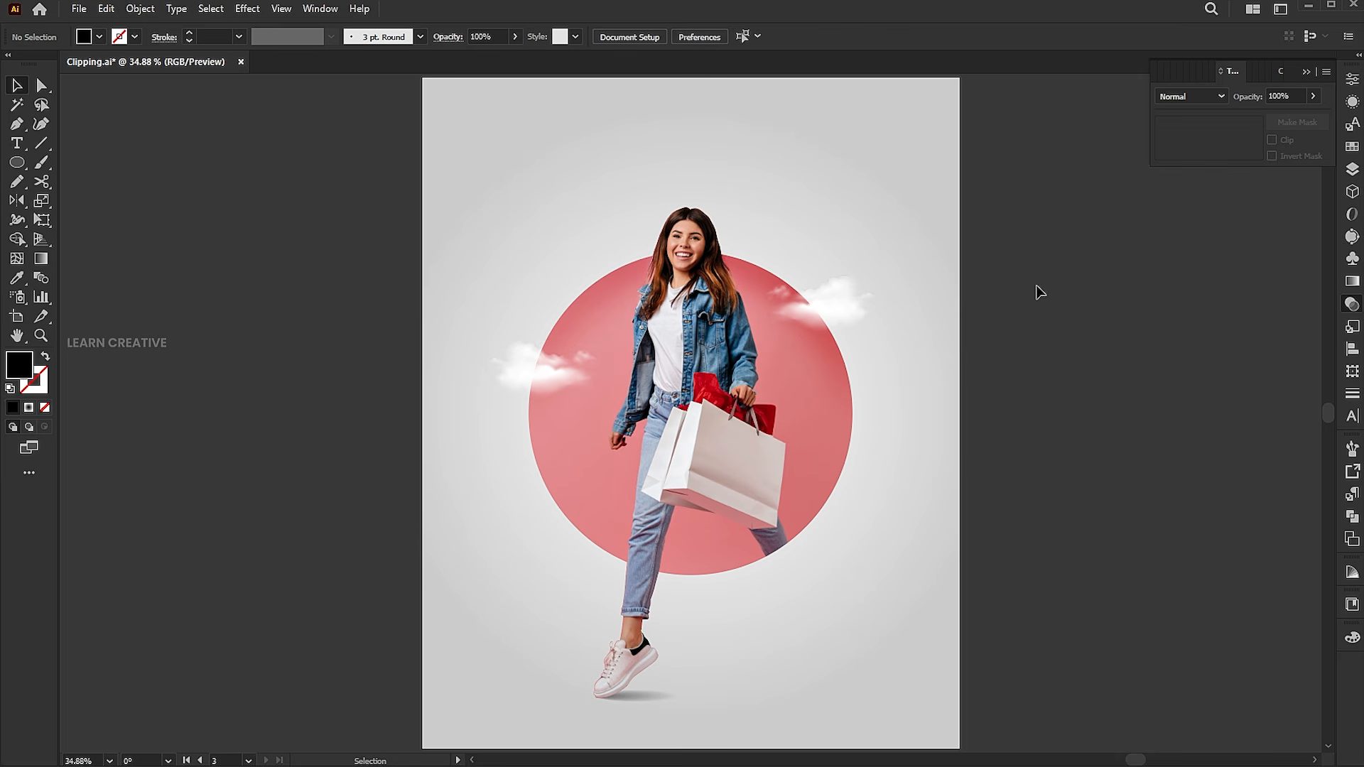
Add the text "Brand" above the woman's head and enlarge it to about 109 pt.
left_click(16, 145)
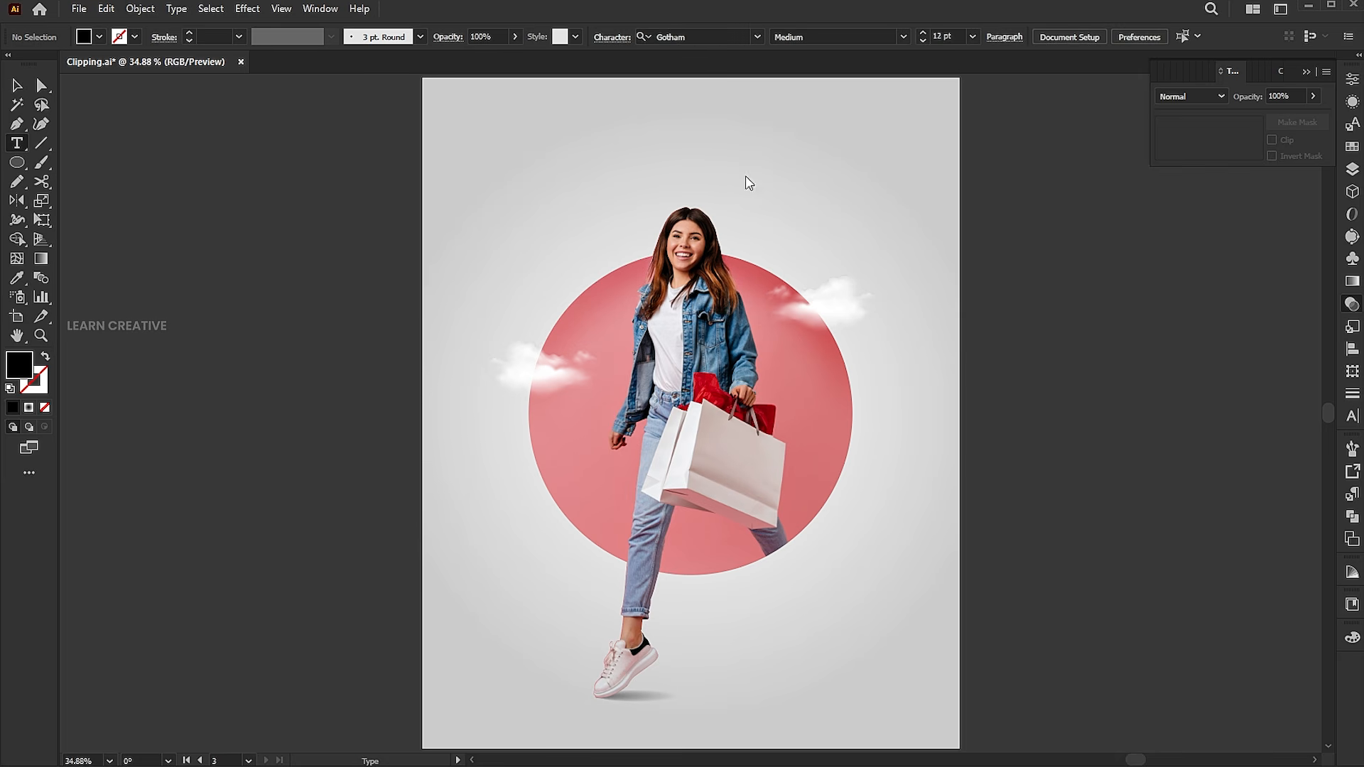
left_click(638, 151)
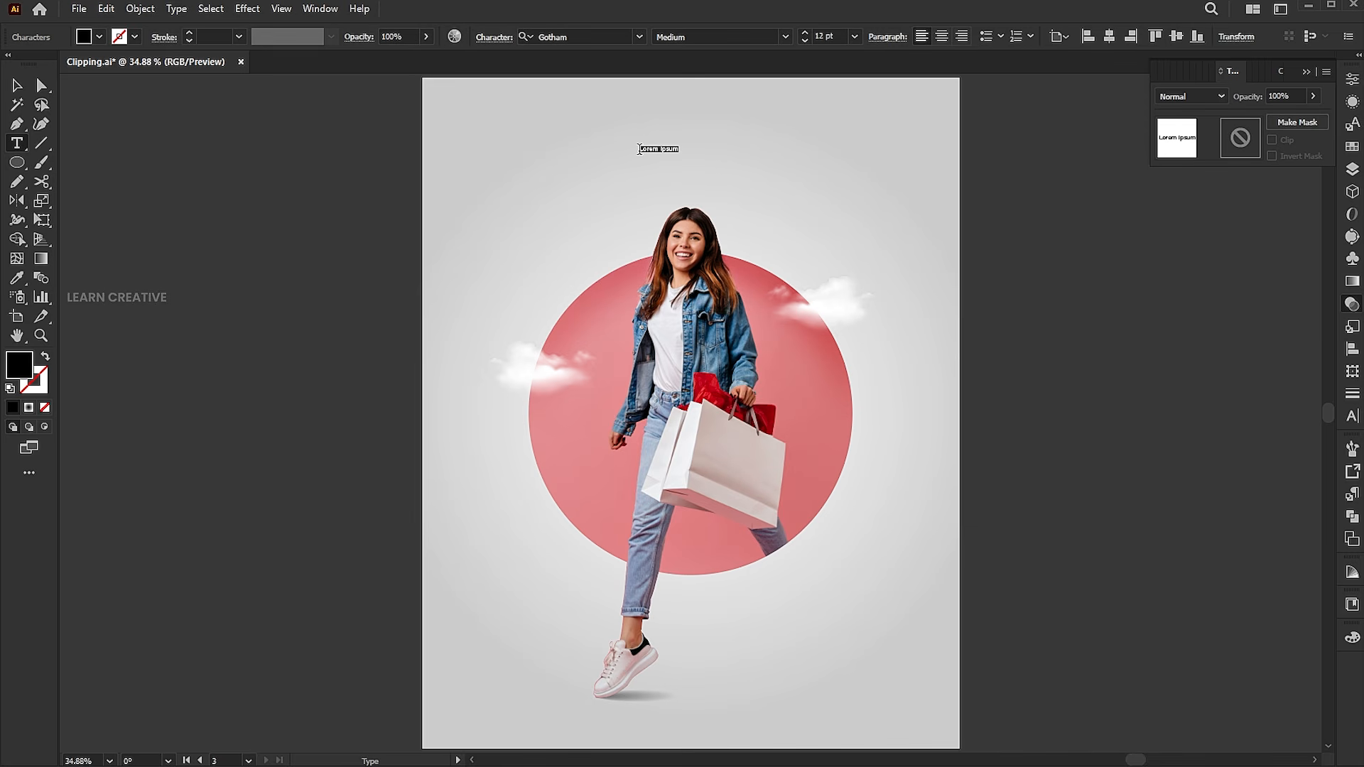
type("Brand")
key("Escape")
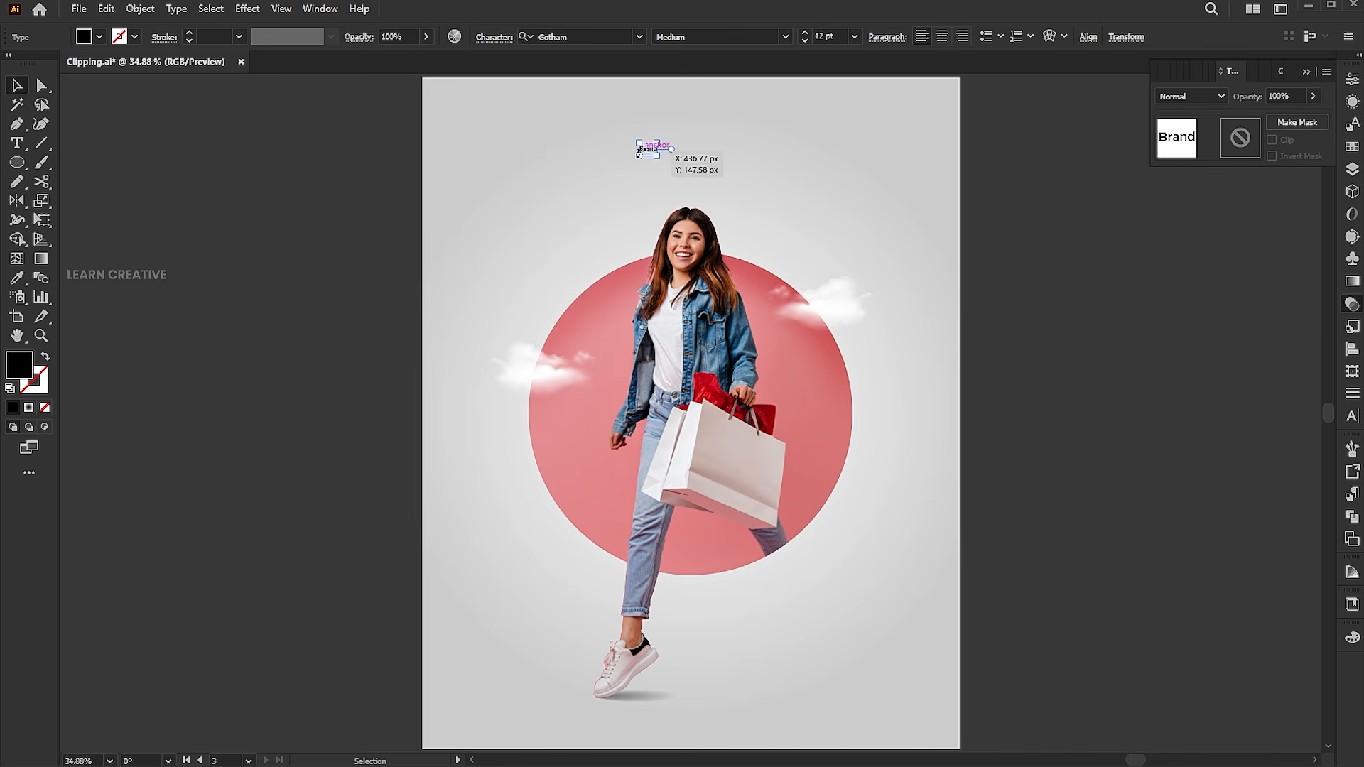
left_click_drag(658, 161, 747, 206)
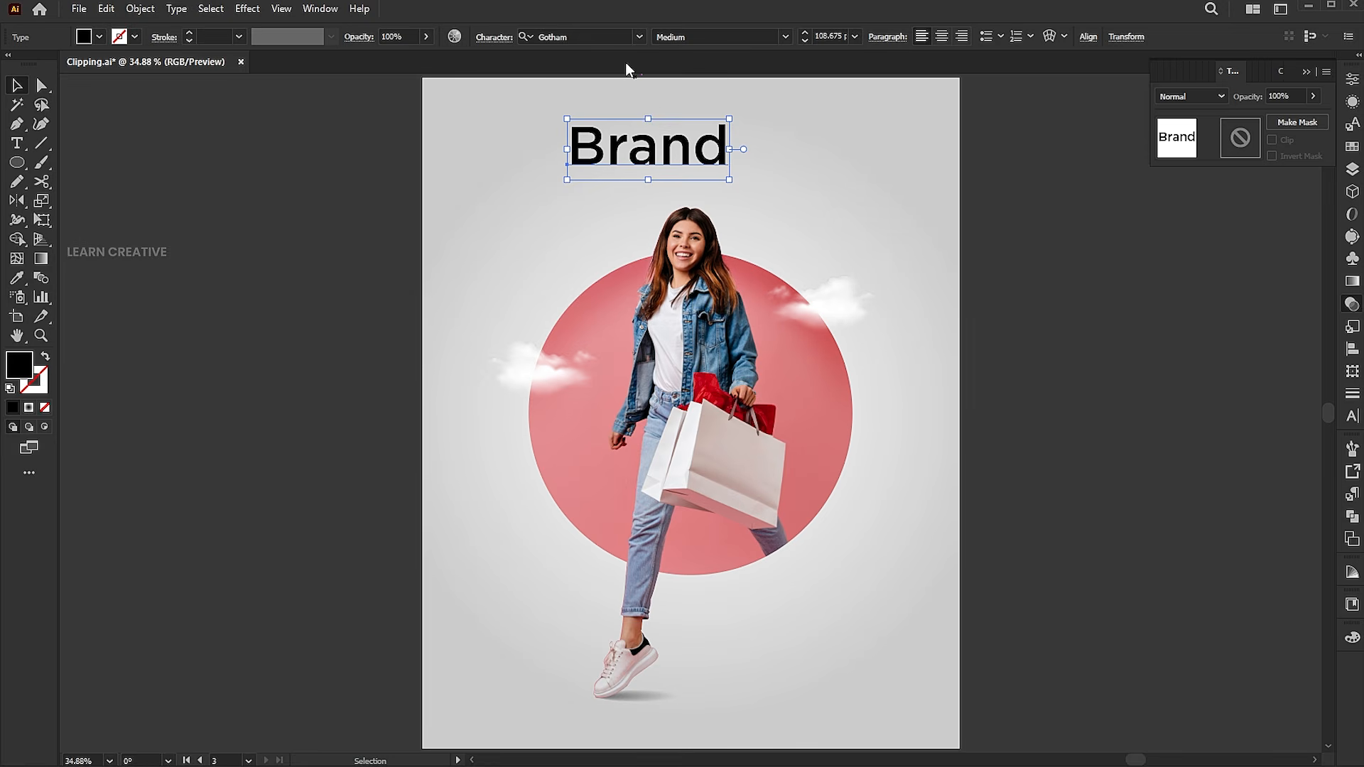
Convert the Brand heading to uppercase and set its font style to Black.
left_click(176, 8)
mouse_move(319, 256)
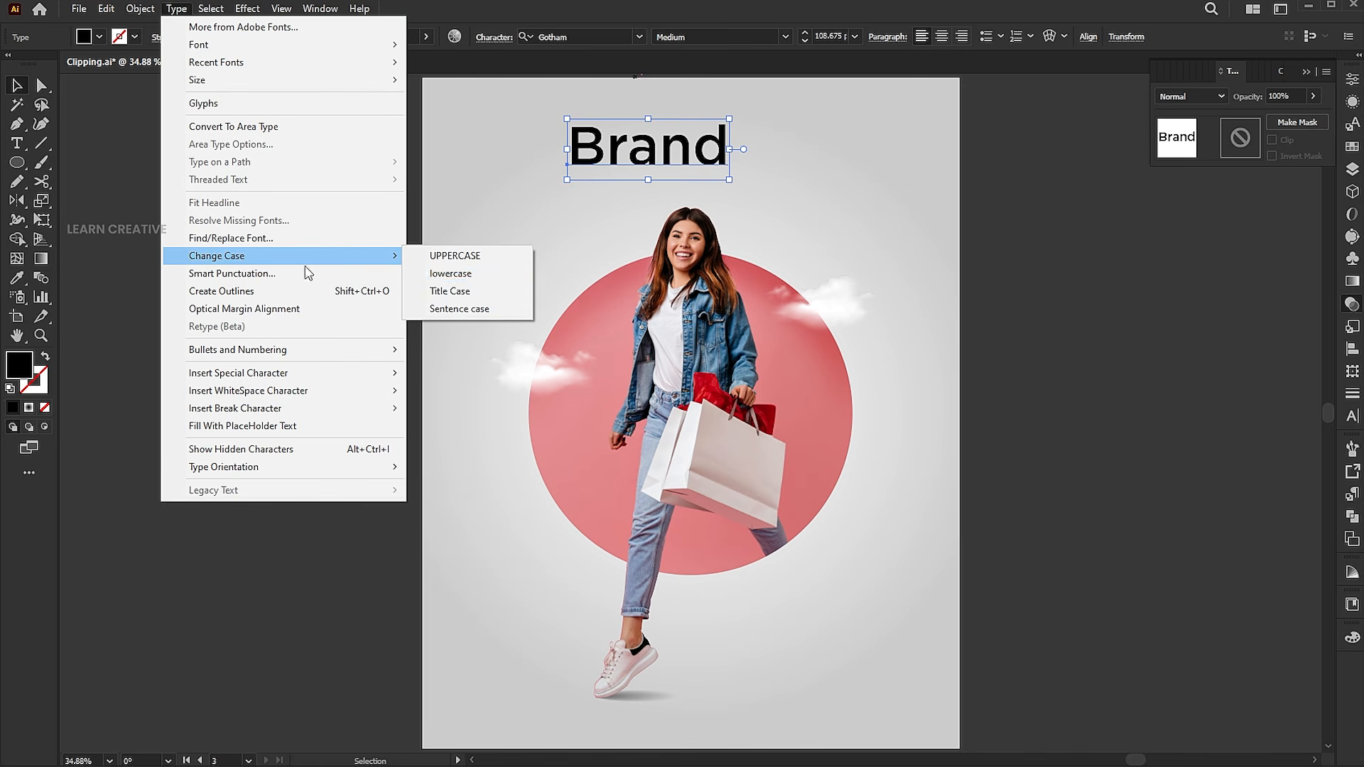
left_click(490, 252)
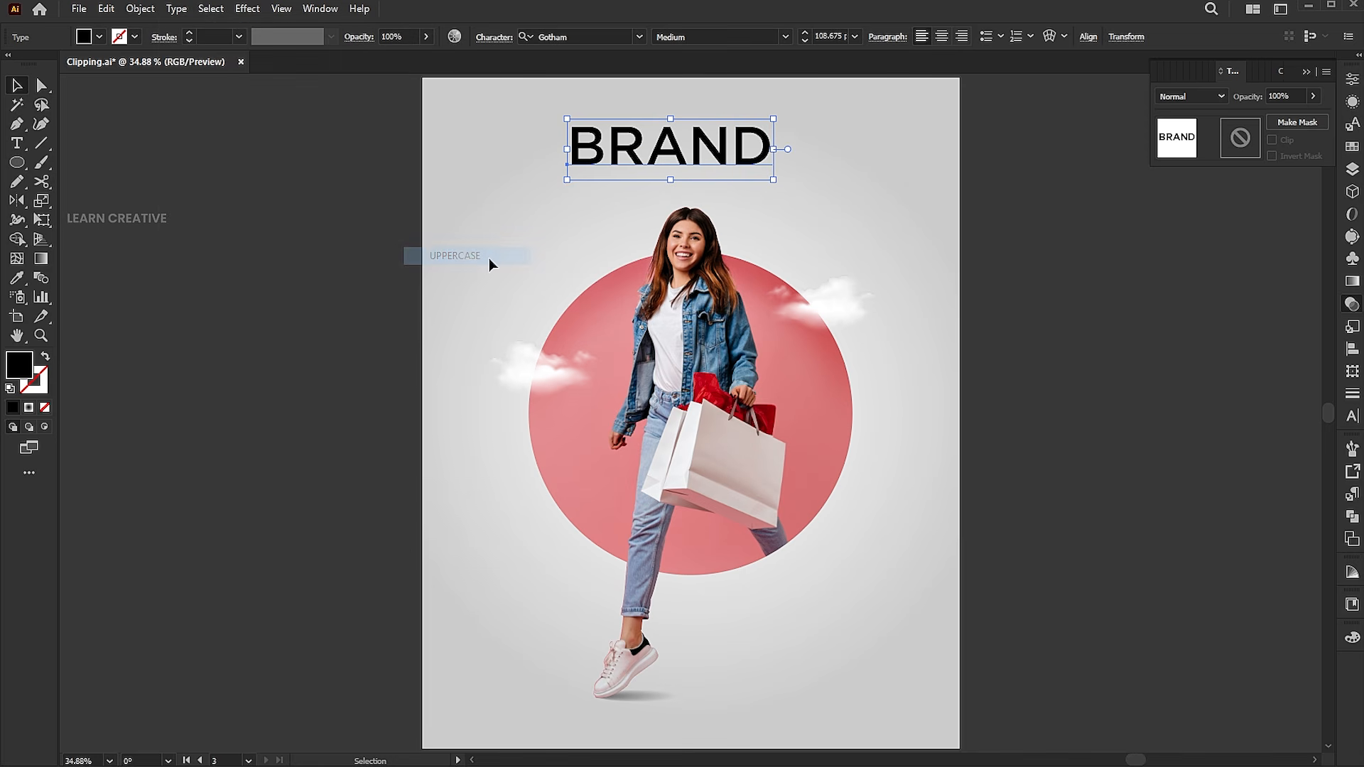
left_click(784, 41)
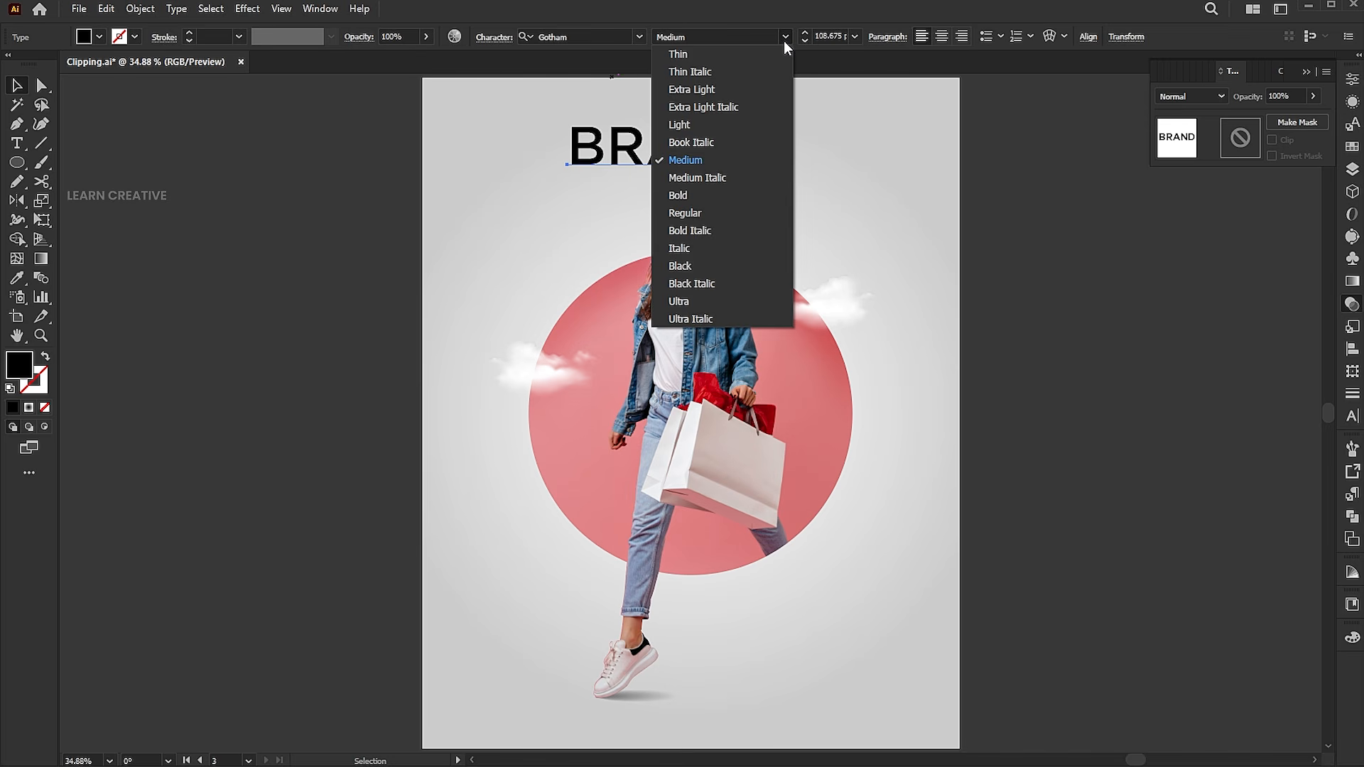
left_click(697, 265)
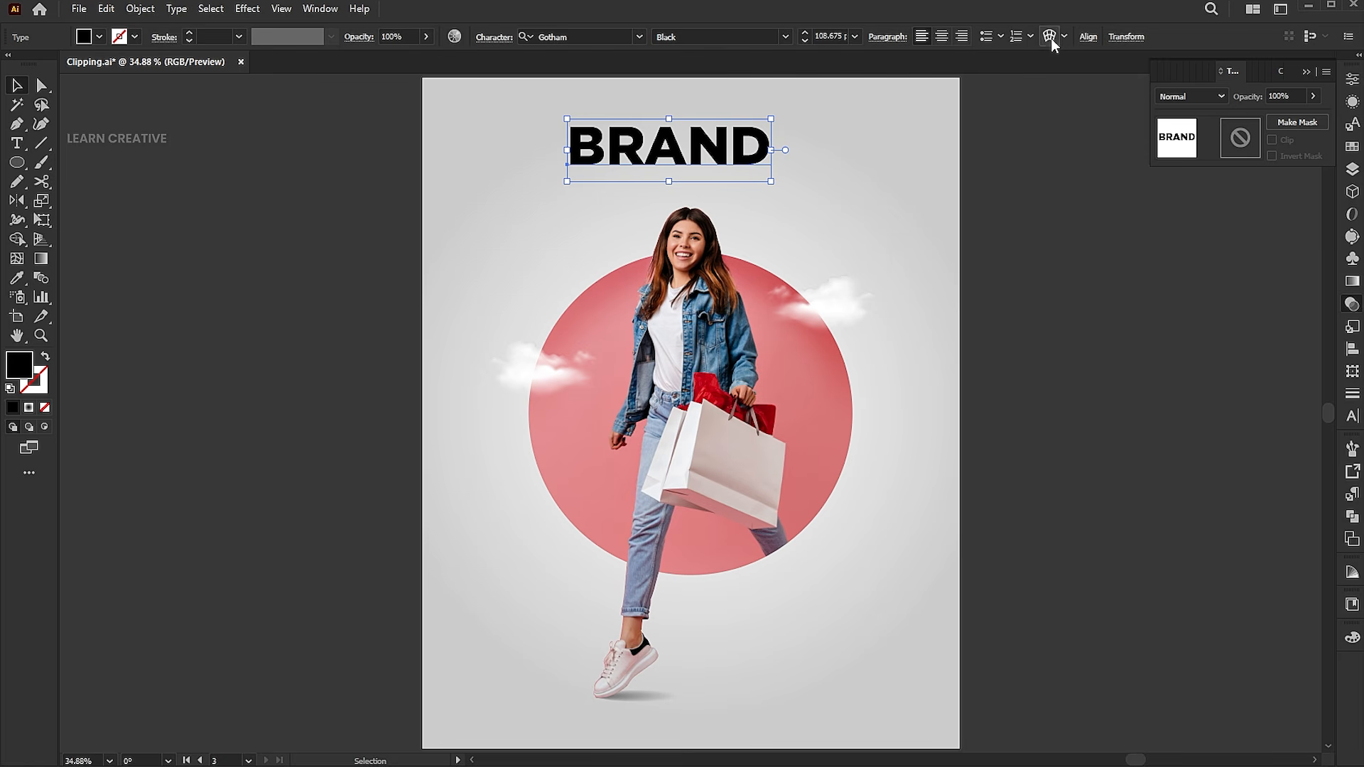
Center the BRAND heading horizontally on the artboard and move it slightly down toward the woman's head.
left_click(1088, 38)
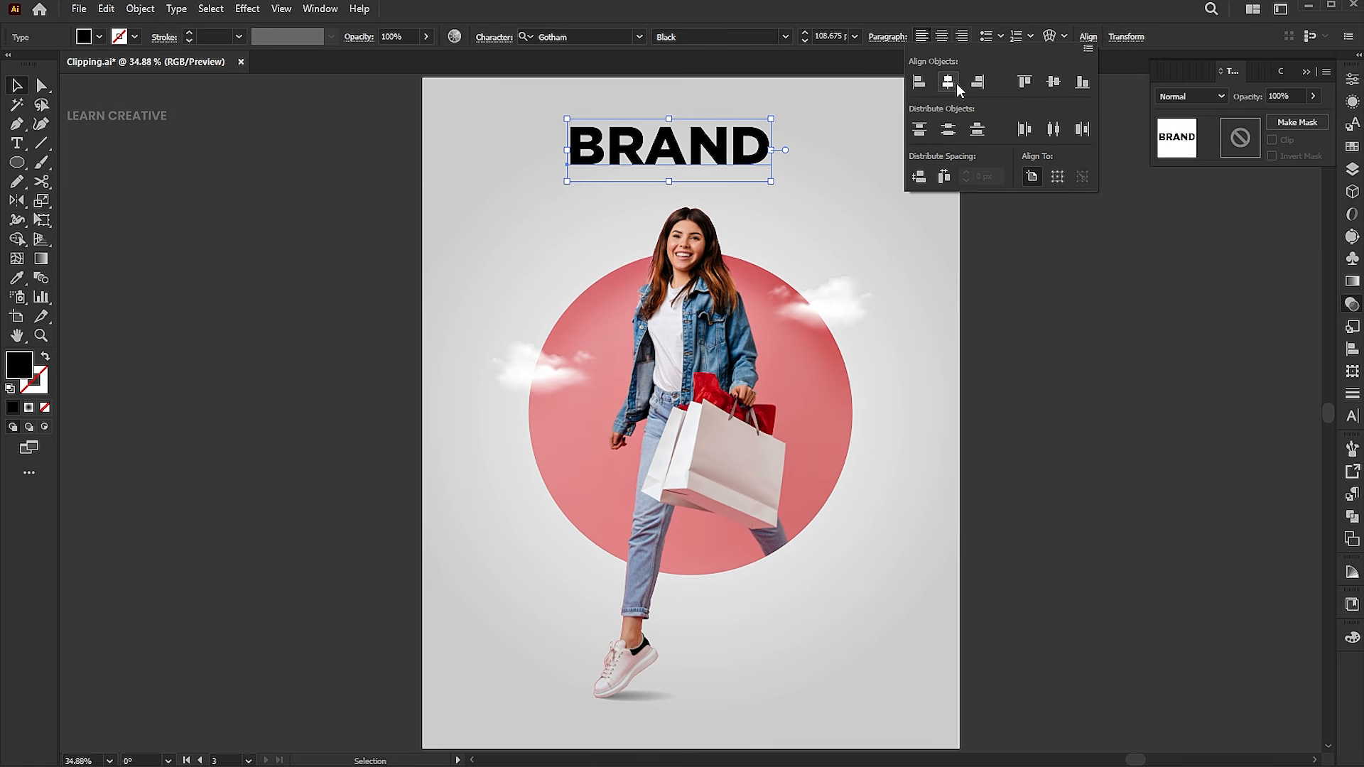
left_click(948, 81)
left_click_drag(726, 157, 734, 171)
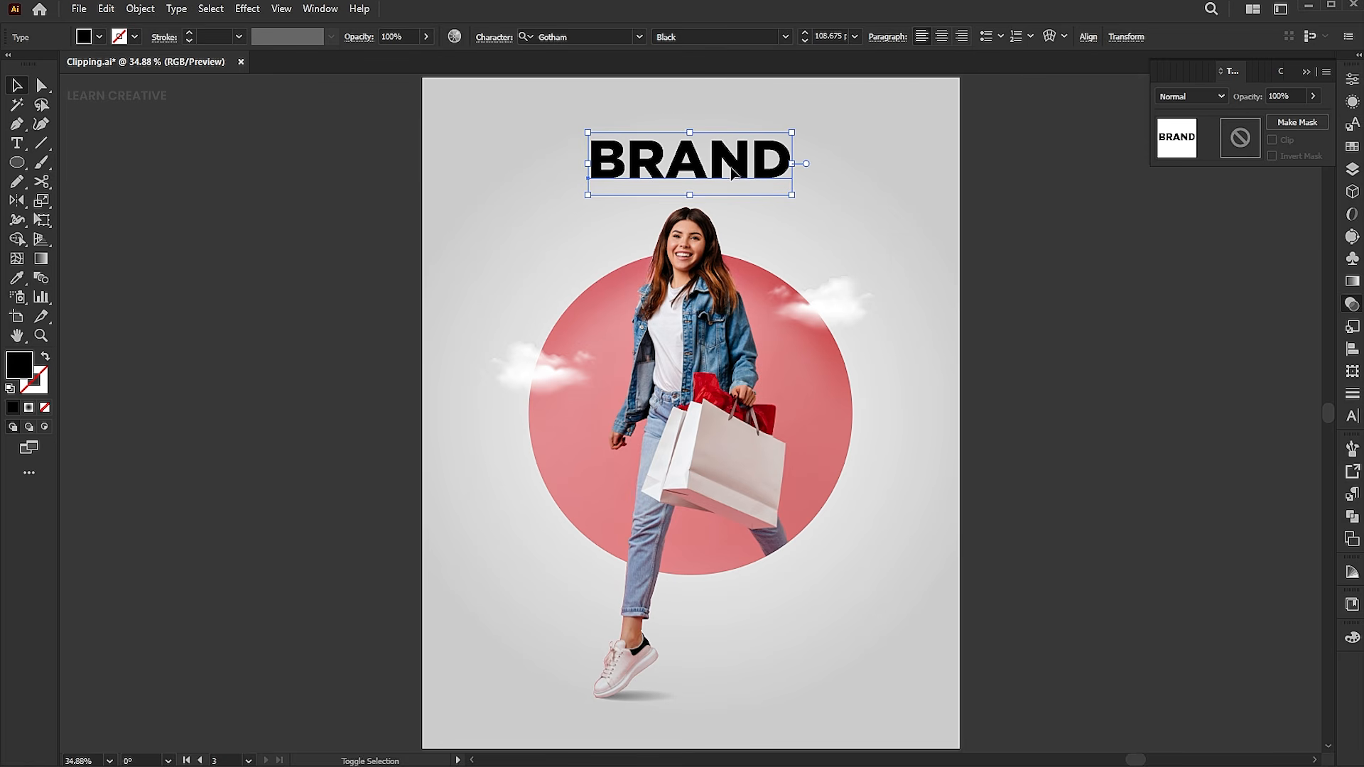
Remove the BRAND heading's character fill and add a new appearance fill with the white-to-black gradient swatch.
left_click(44, 410)
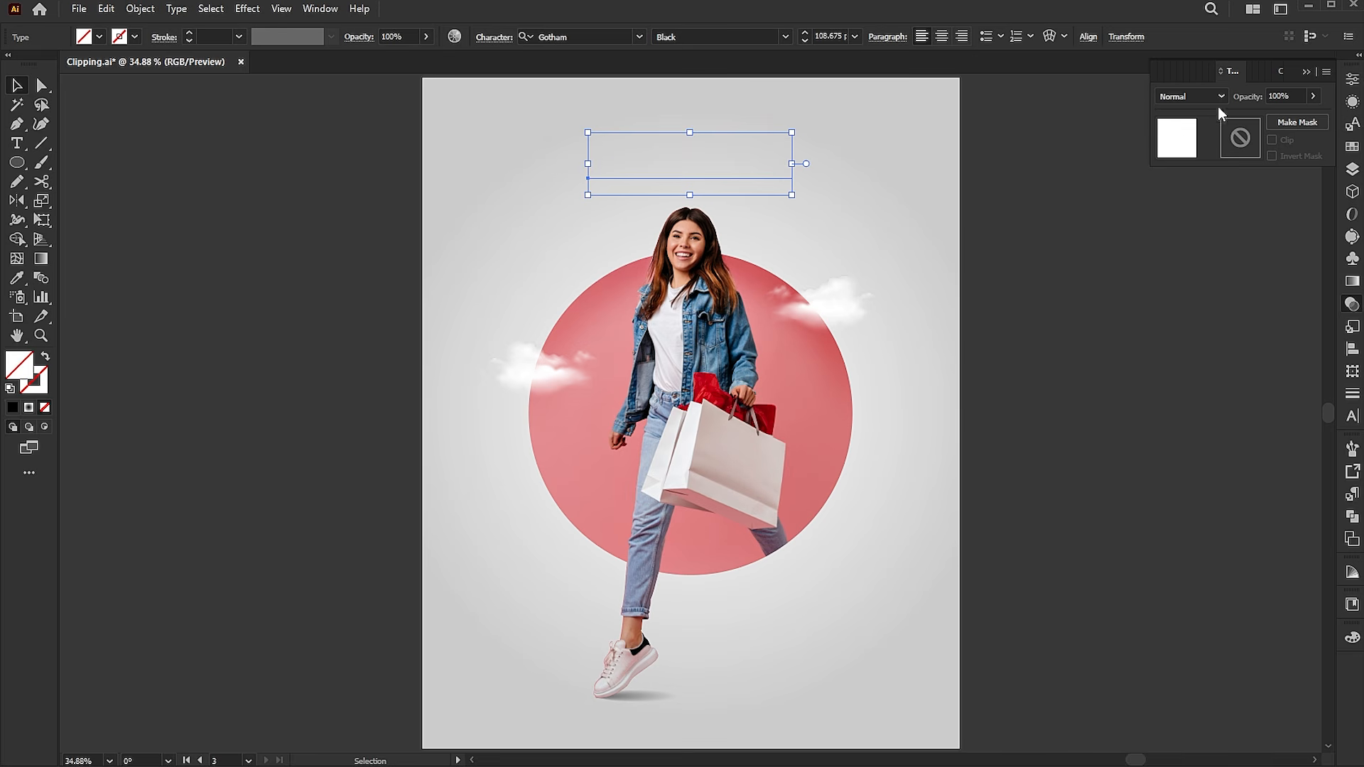
left_click(1352, 101)
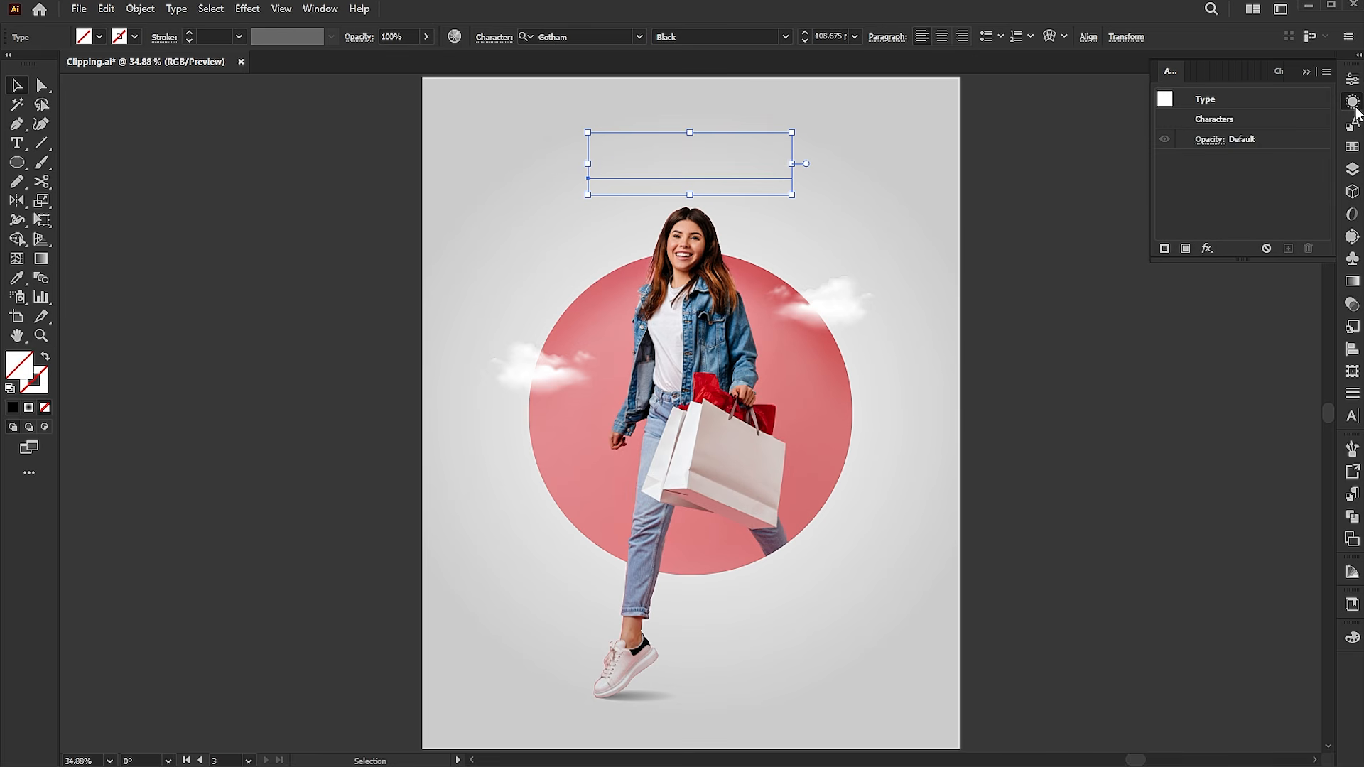
left_click(1185, 248)
left_click(1250, 162)
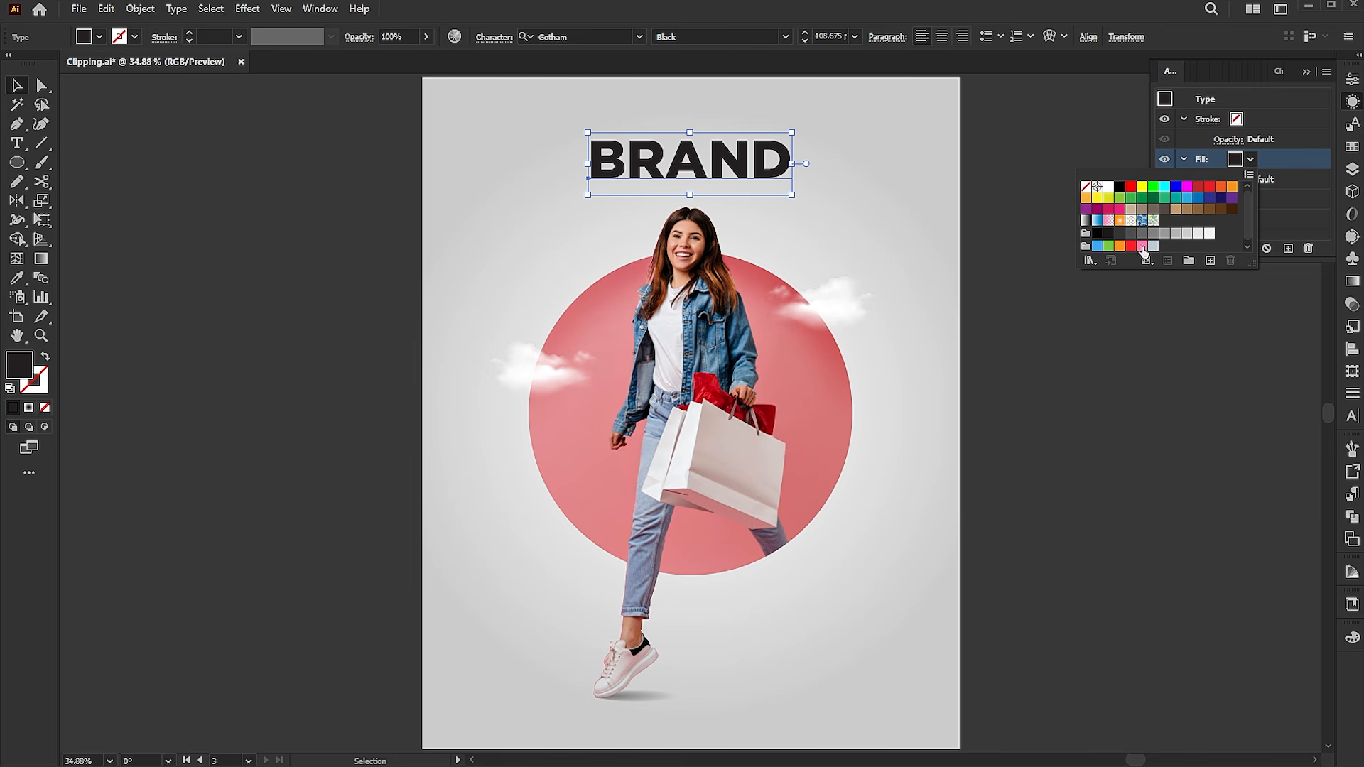
left_click_drag(1246, 233, 1249, 241)
left_click(1087, 217)
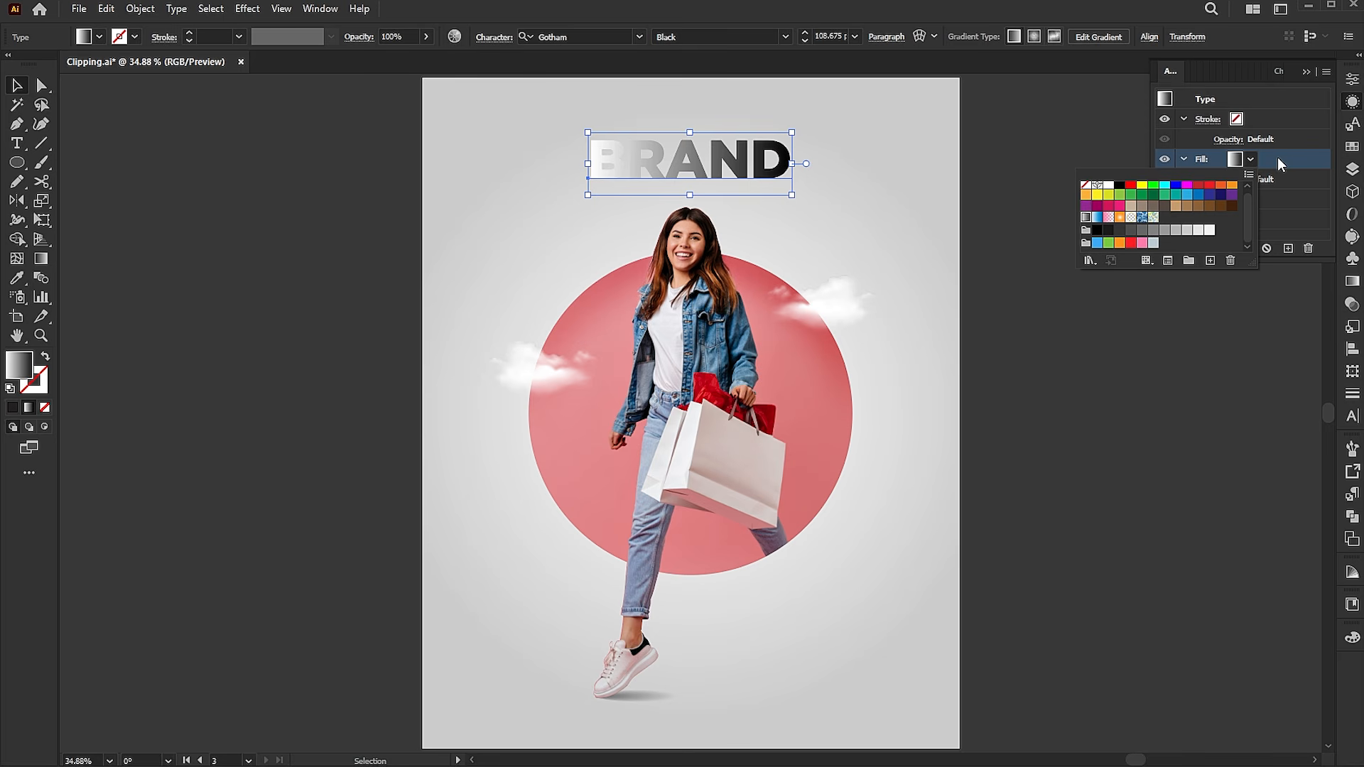
Recolor the heading's gradient, sampling the poster's light gray background for the white stop and using a medium gray swatch for the black stop.
left_click(1252, 163)
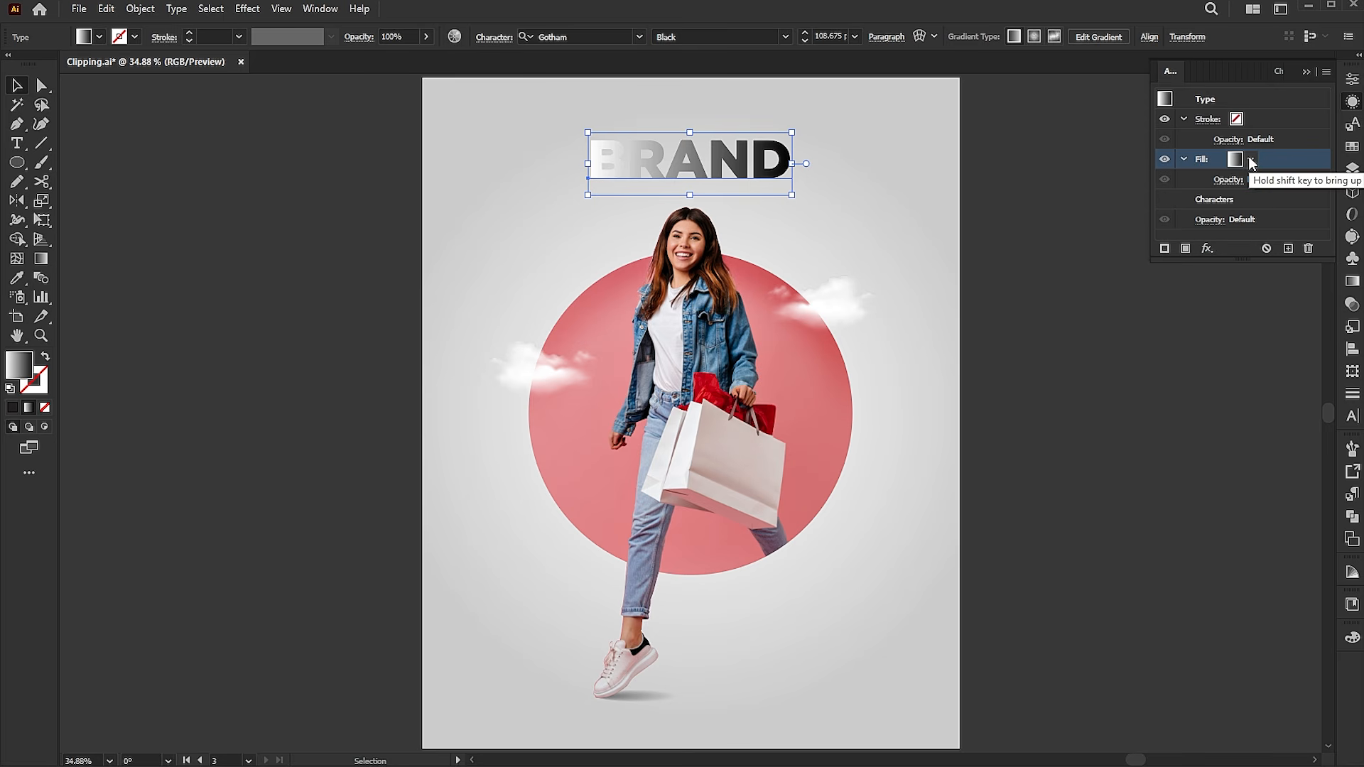
left_click(1350, 283)
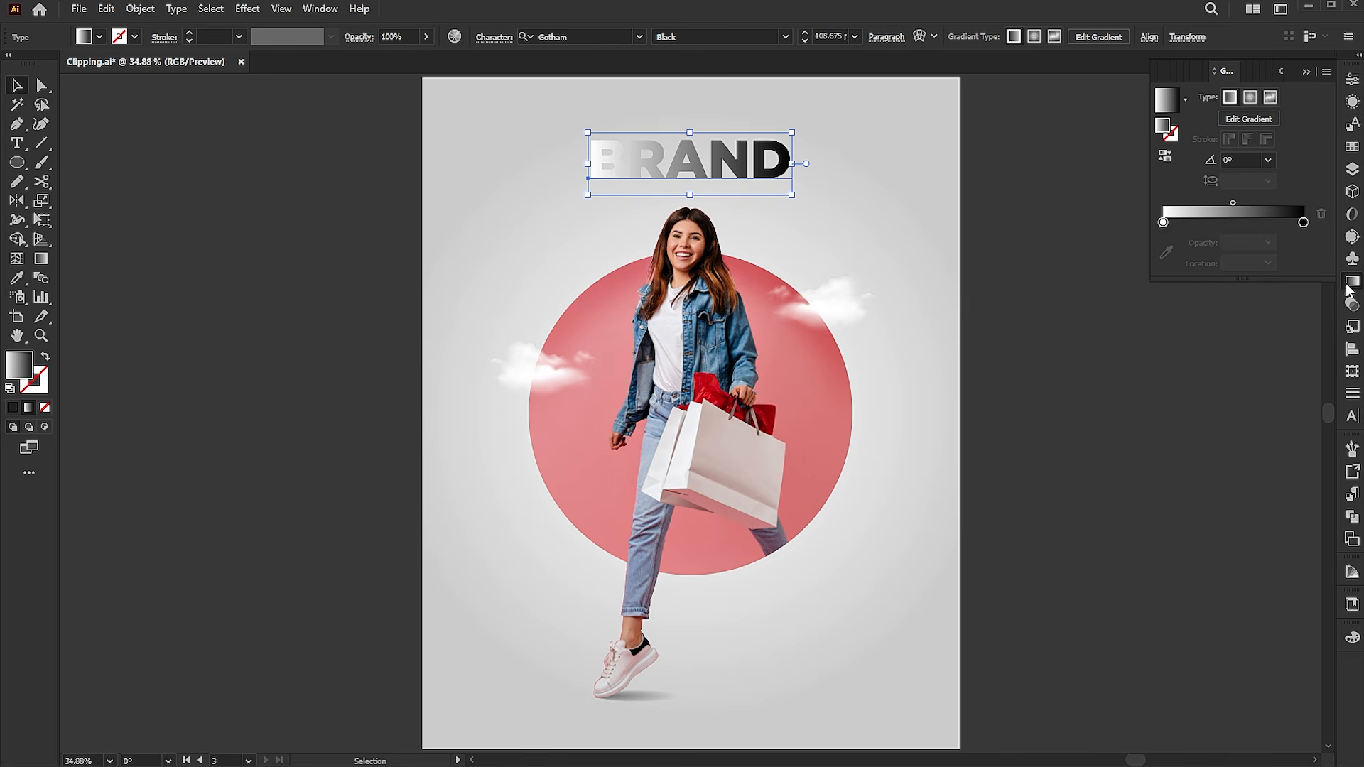
left_click(1163, 222)
left_click(17, 277)
left_click(491, 158, "shift")
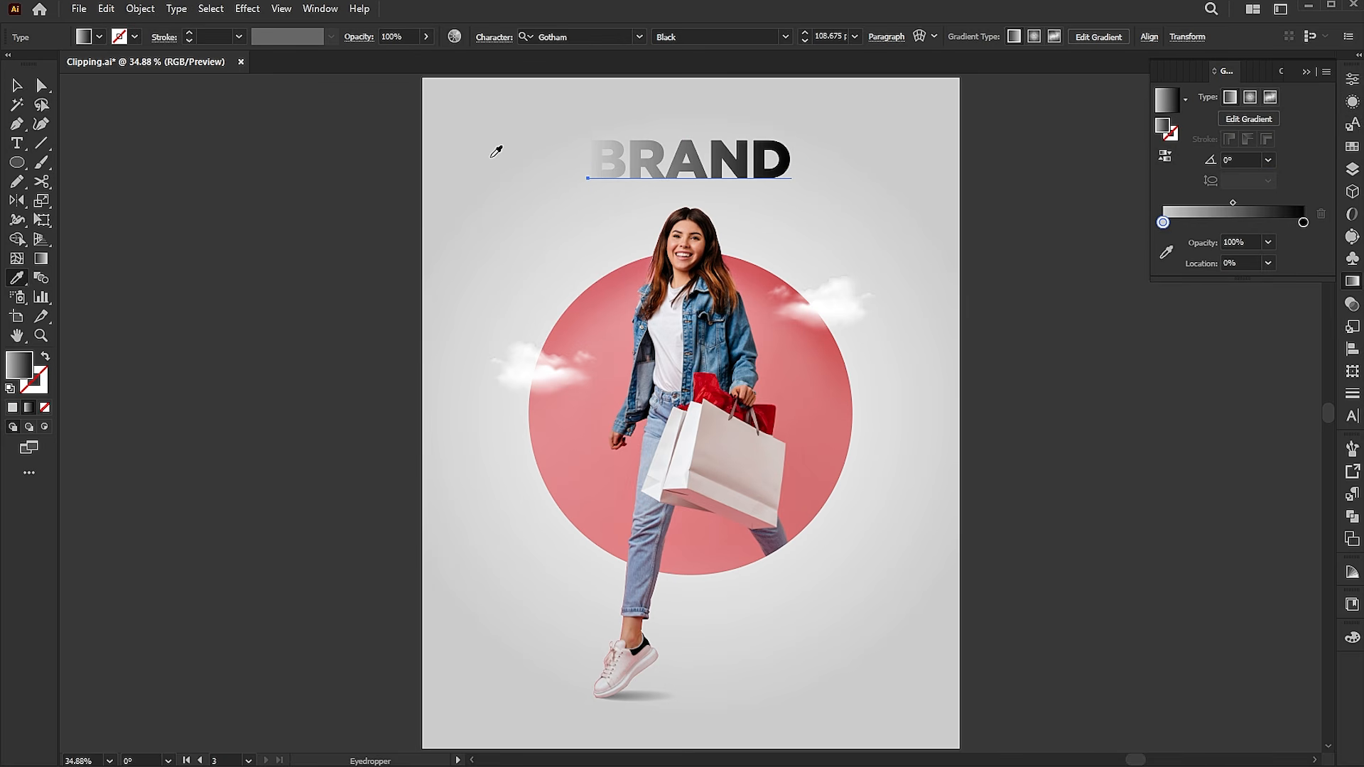
double_click(1304, 223)
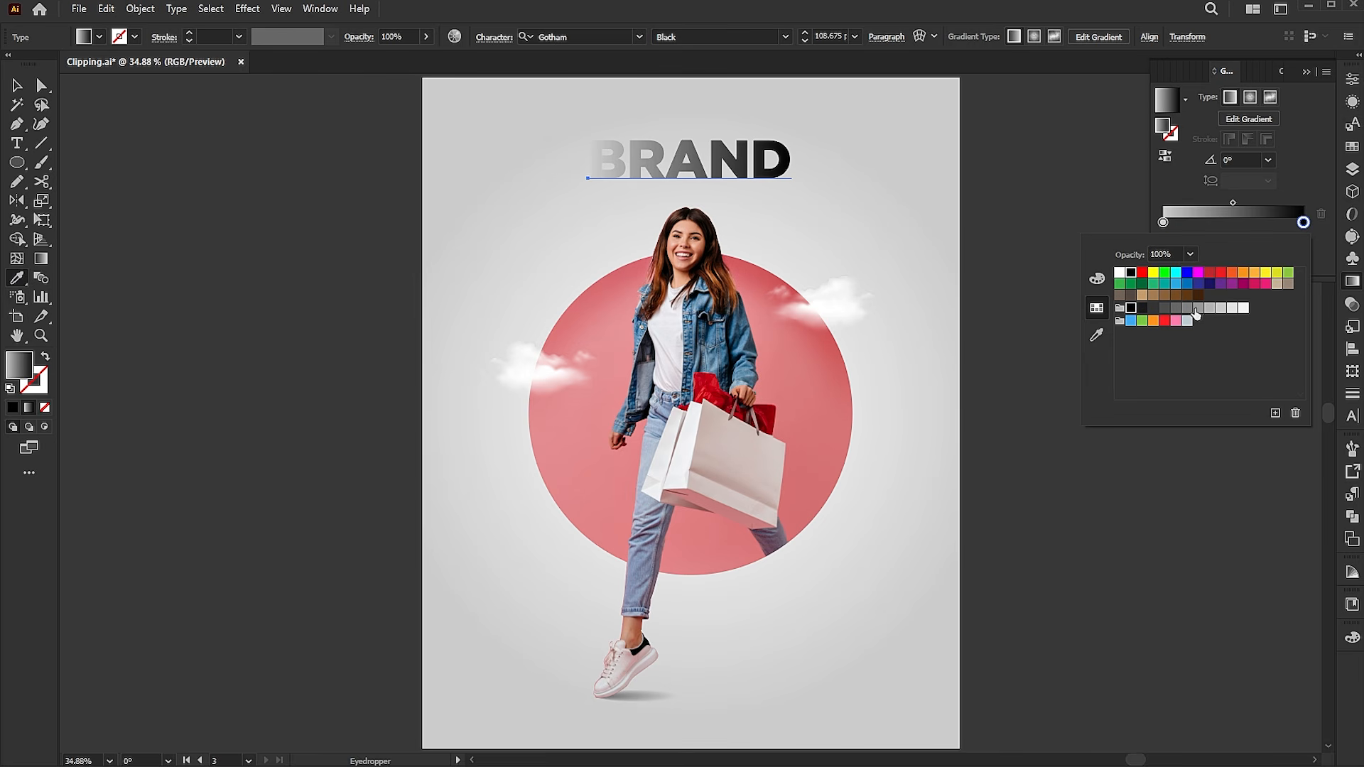
left_click(1188, 313)
key("Escape")
Redirect the heading's gradient vertically so the letters fade from darker gray at the top into the background below.
key("g")
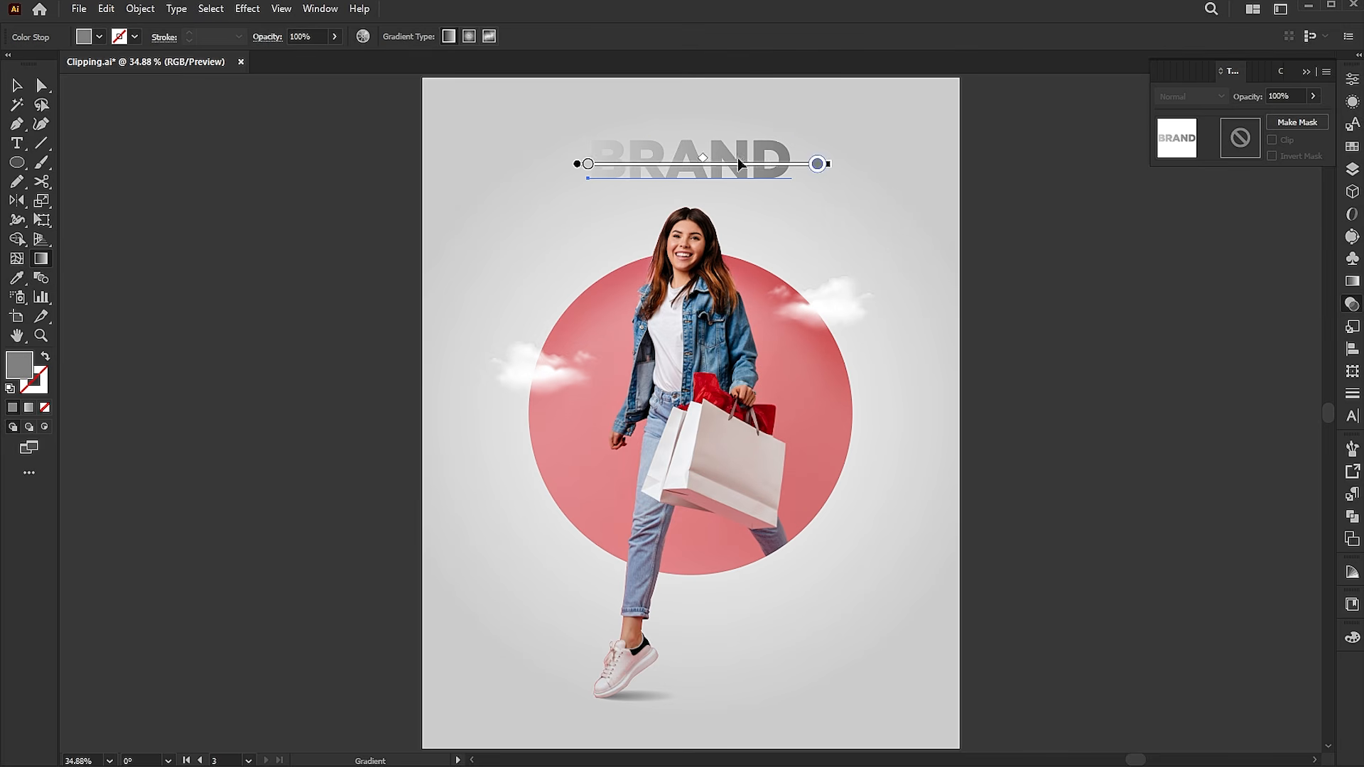
mouse_move(702, 135)
left_mouse_down()
mouse_move(707, 160)
mouse_move(744, 185)
mouse_move(768, 142)
left_mouse_up()
key("v")
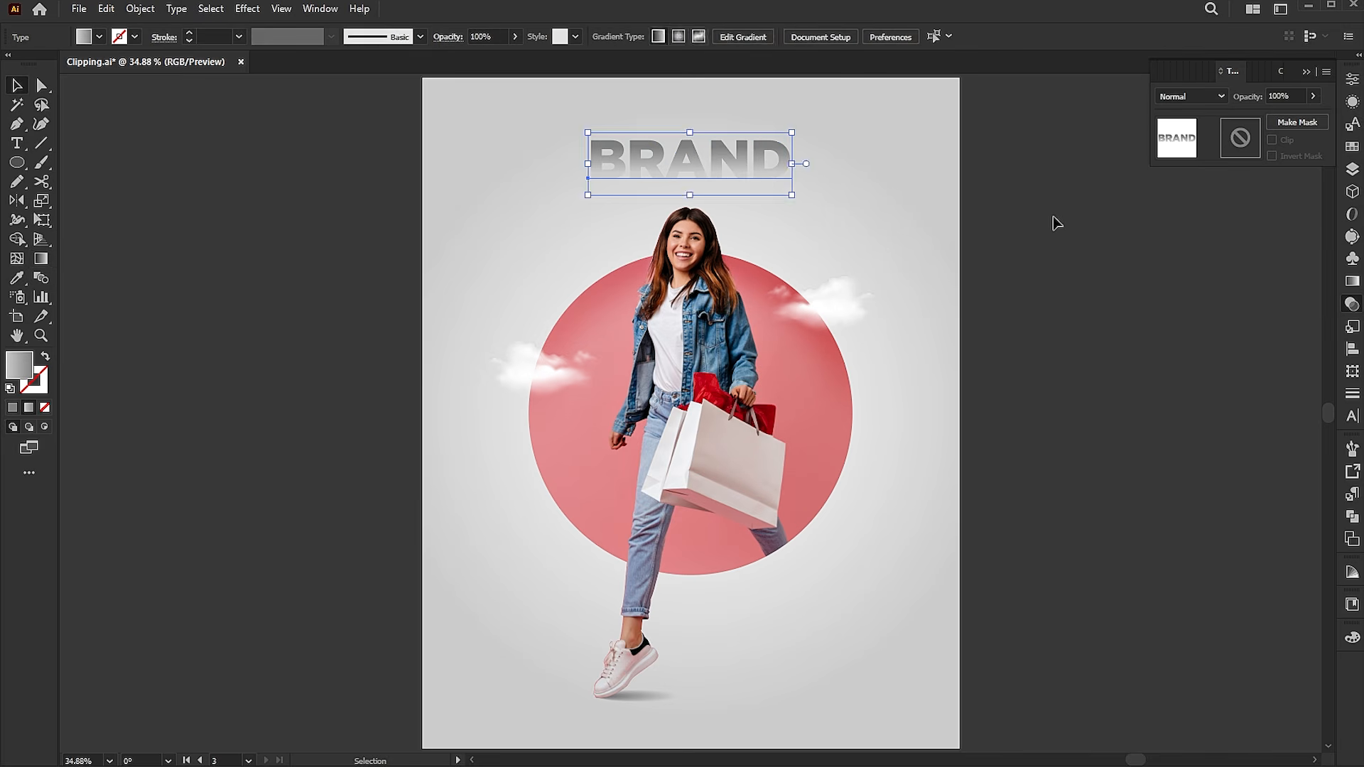
left_click(1056, 223)
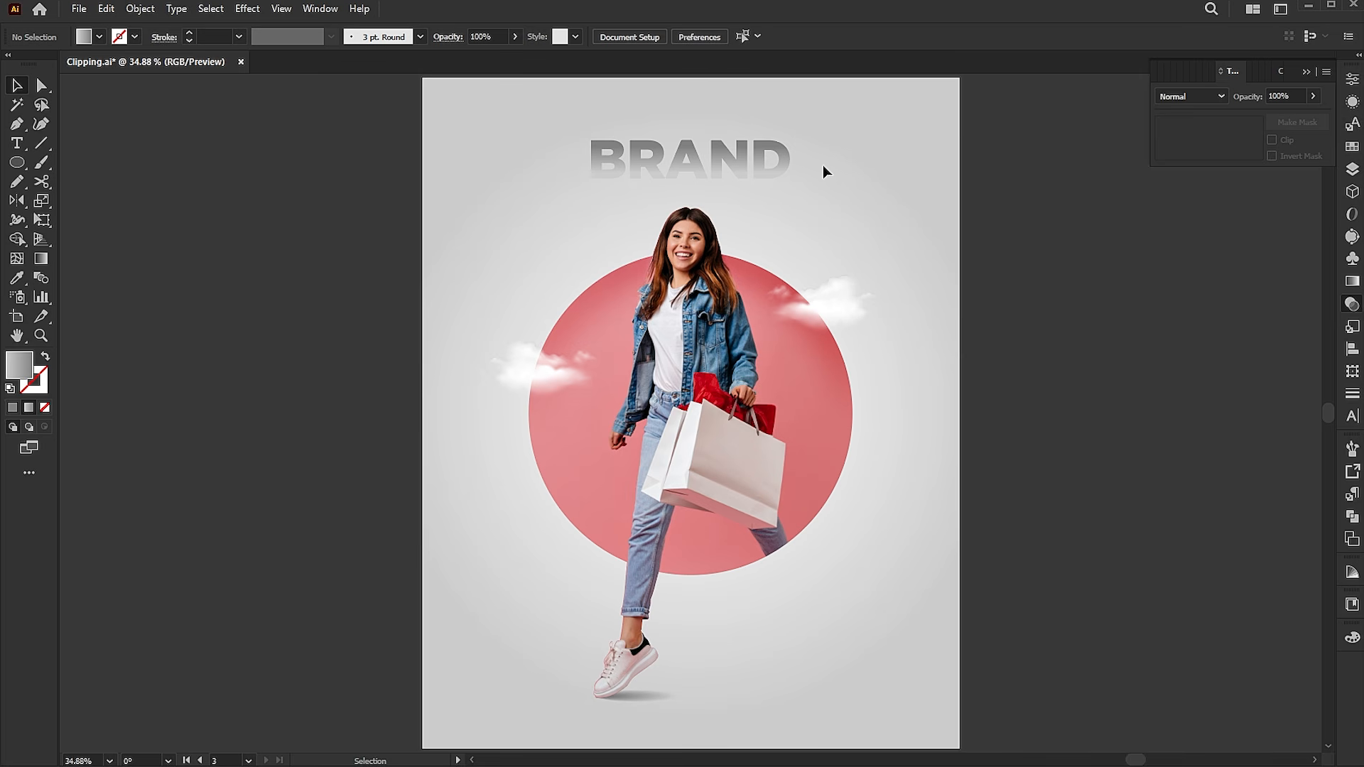
Add the two-line text "new arrival" beside the shoe, enlarge it to about 46 pt and convert it to uppercase.
key("t")
left_click(736, 634)
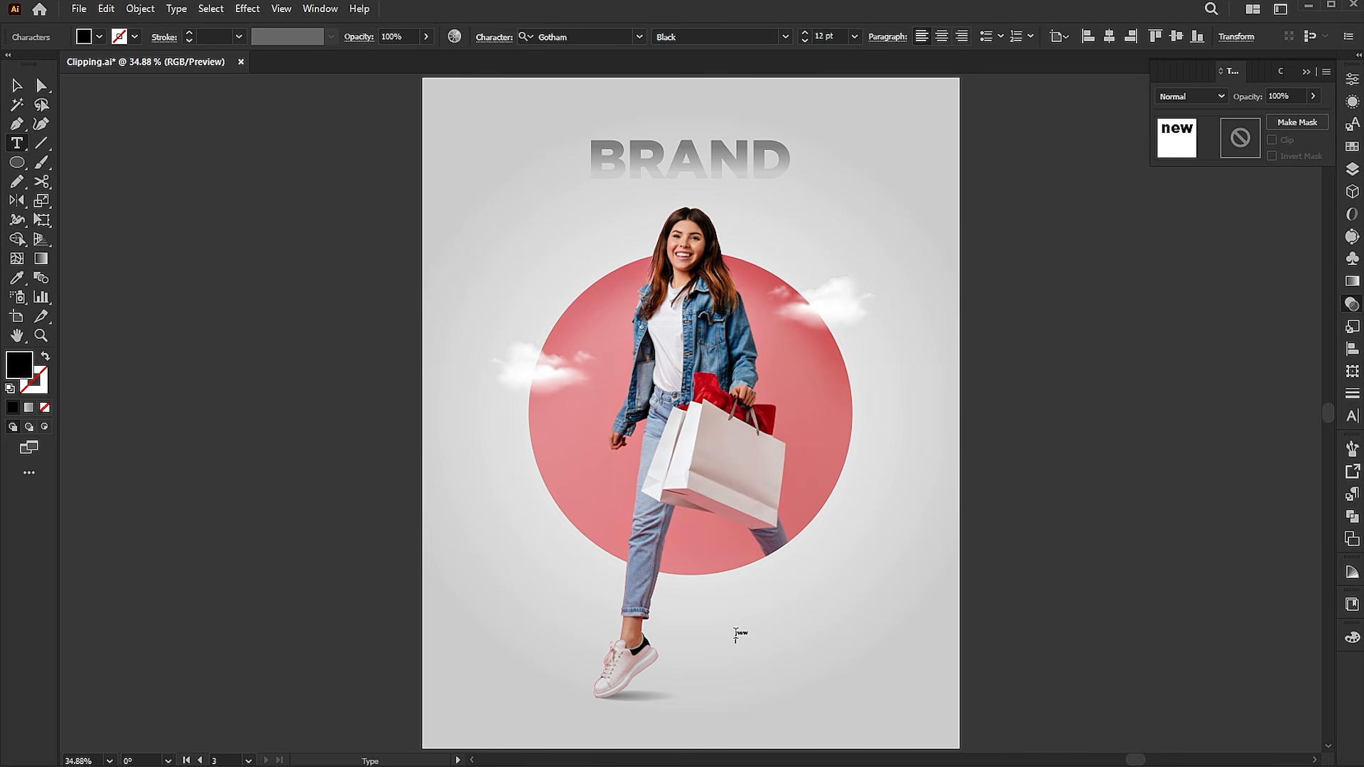
key("Escape")
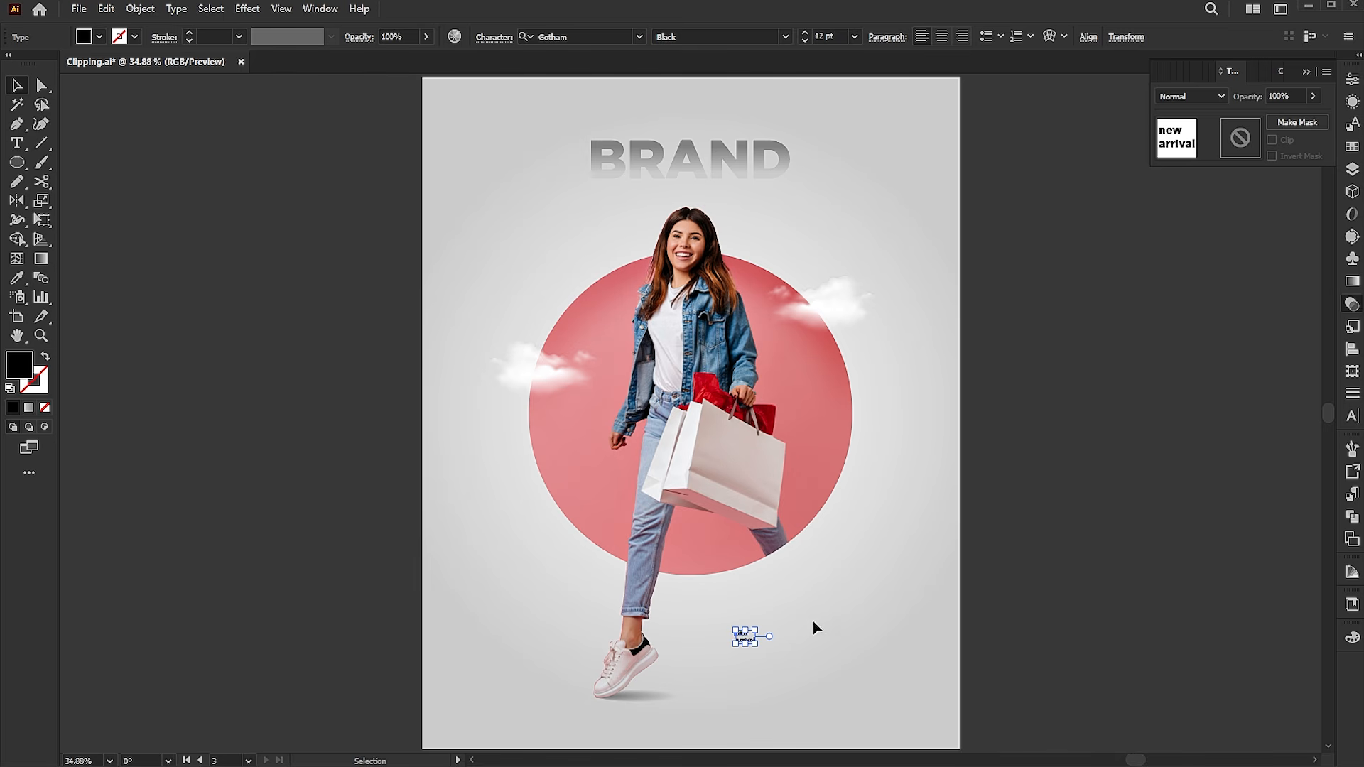
left_click_drag(757, 646, 785, 662)
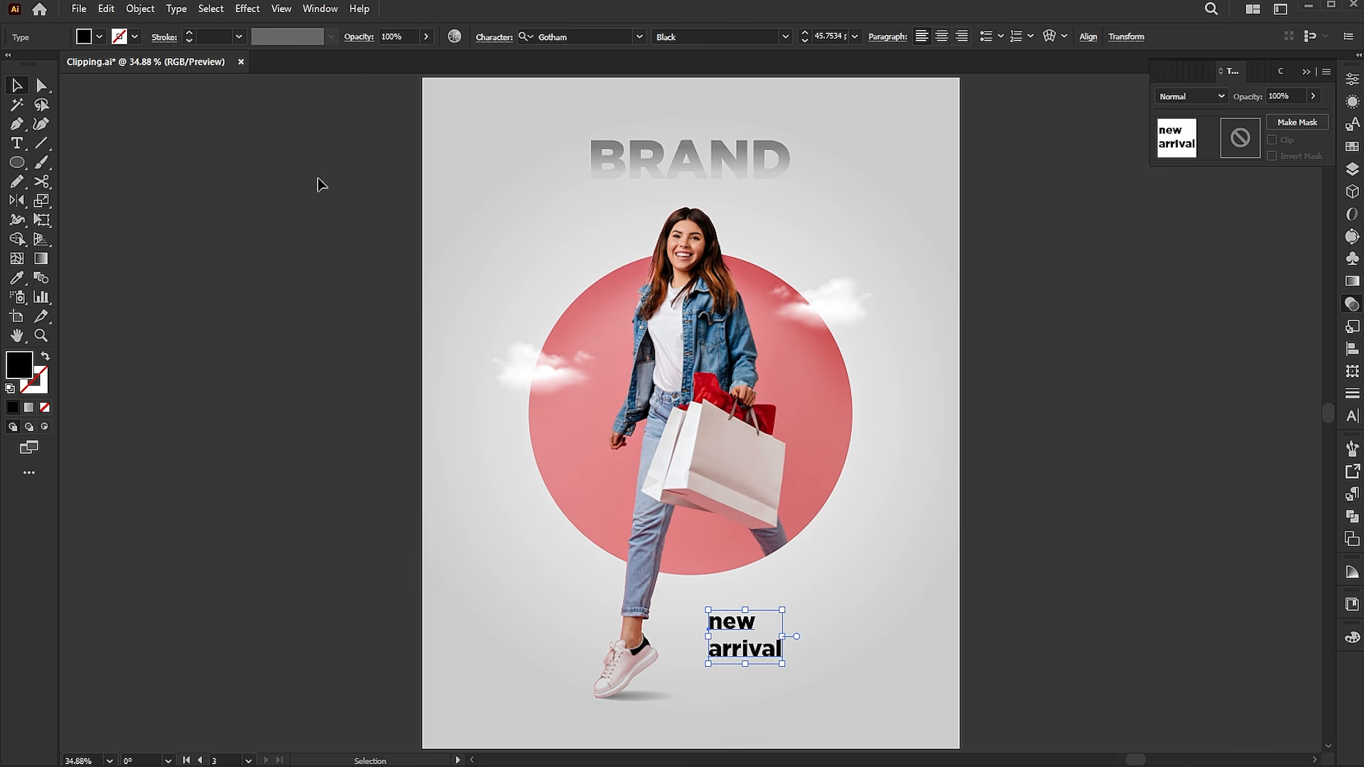
left_click(177, 8)
mouse_move(234, 258)
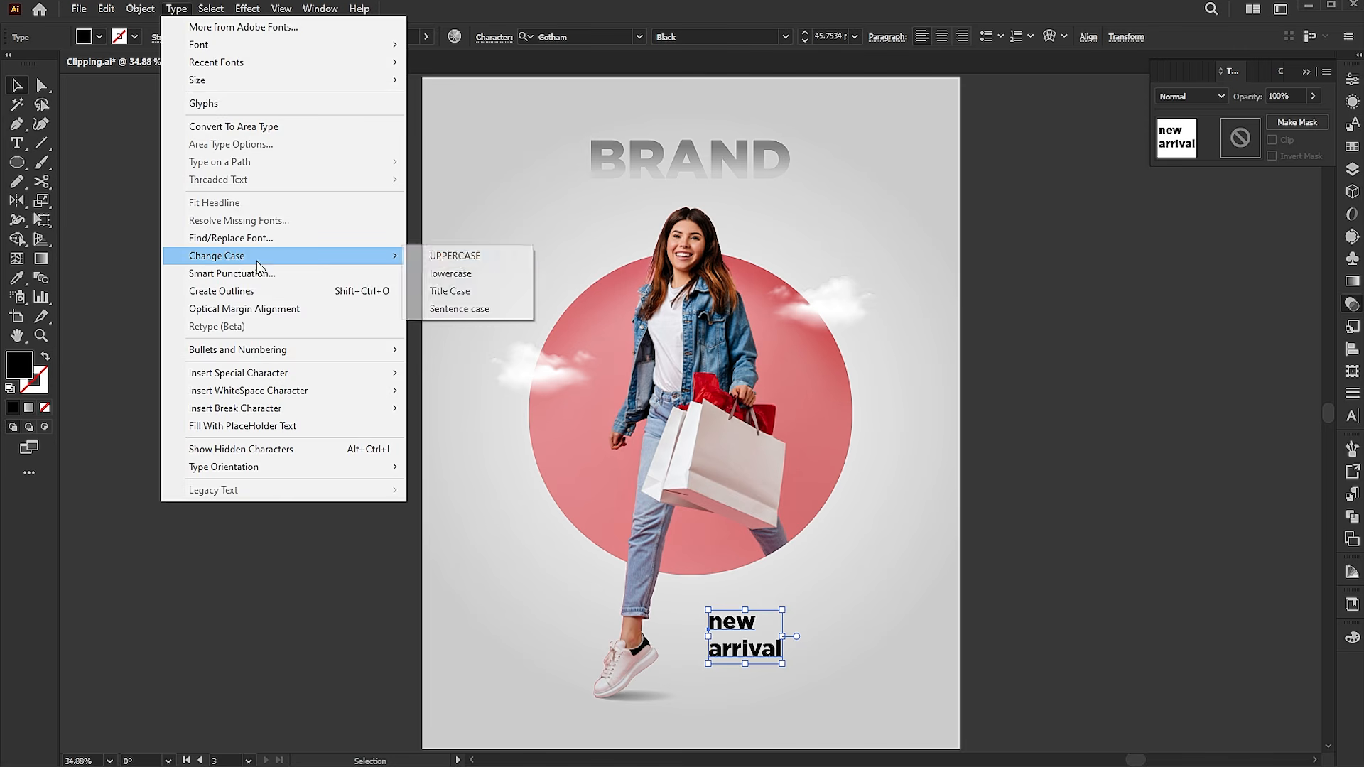
left_click(463, 257)
Create a placeholder paragraph box under NEW ARRIVAL, set its text to the Light style and reduce the box's height.
left_click_drag(813, 662, 930, 705)
left_click(17, 142)
left_click(785, 36)
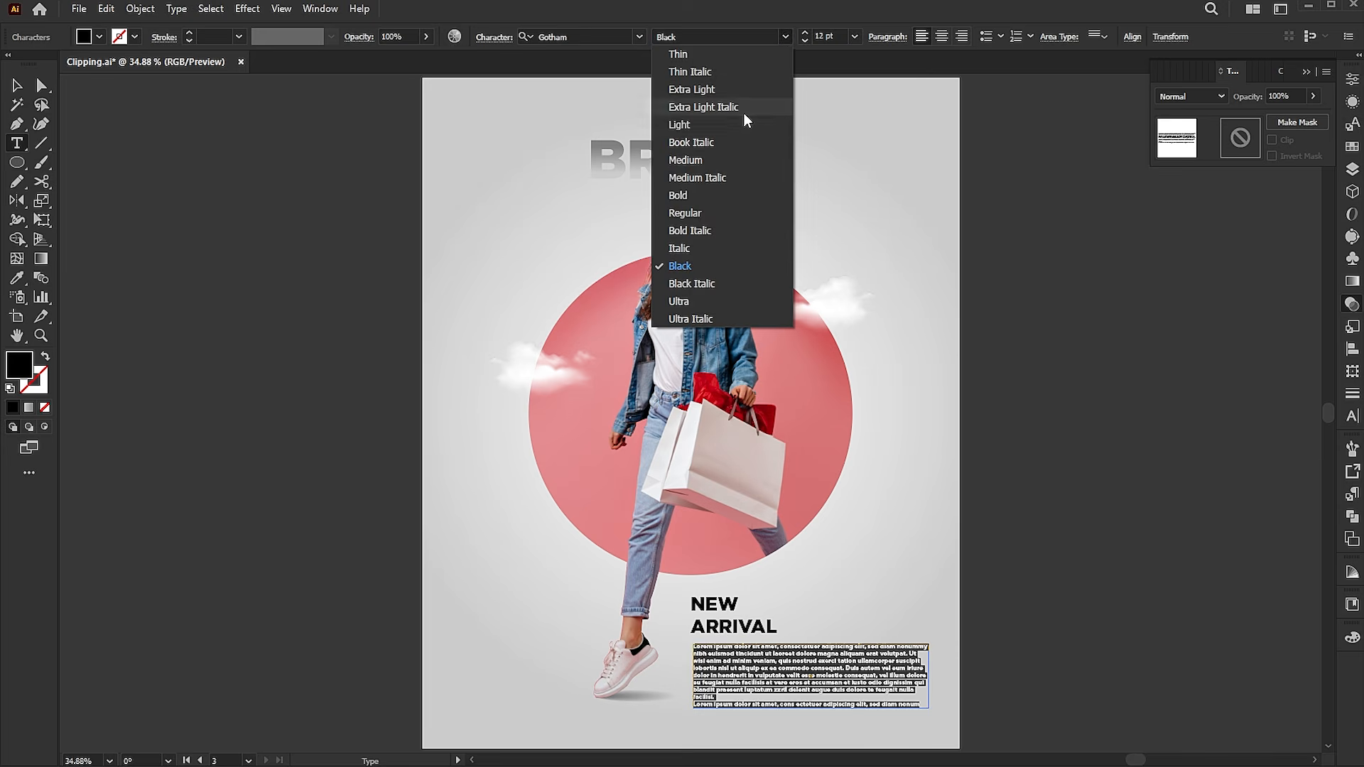
left_click(729, 126)
key("Escape")
left_click_drag(812, 713, 812, 701)
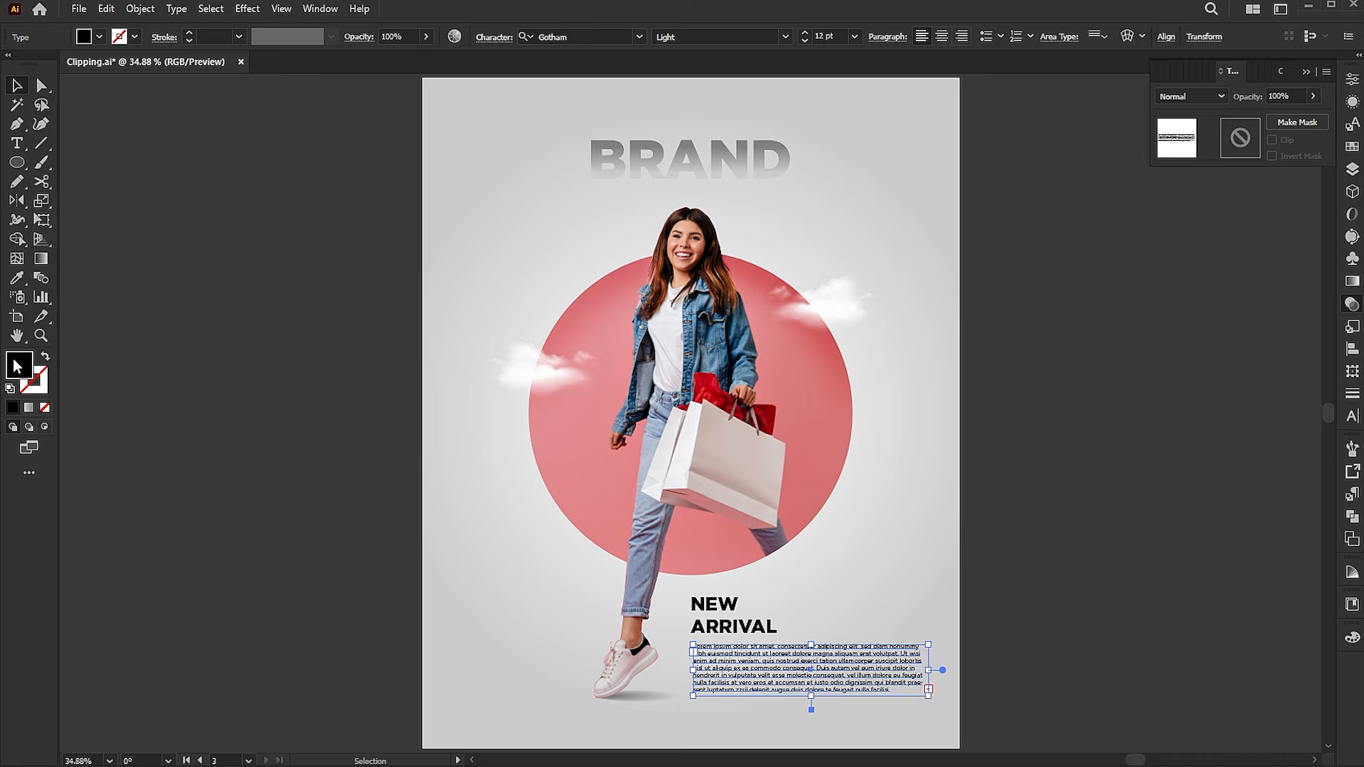
Change the placeholder paragraph's text color to a medium gray.
double_click(17, 365)
left_click_drag(646, 233, 606, 241)
left_click(983, 157)
Shorten the placeholder paragraph to five lines by deleting a section from its middle.
double_click(800, 678)
left_click_drag(742, 668, 847, 690)
key("Delete")
key("Escape")
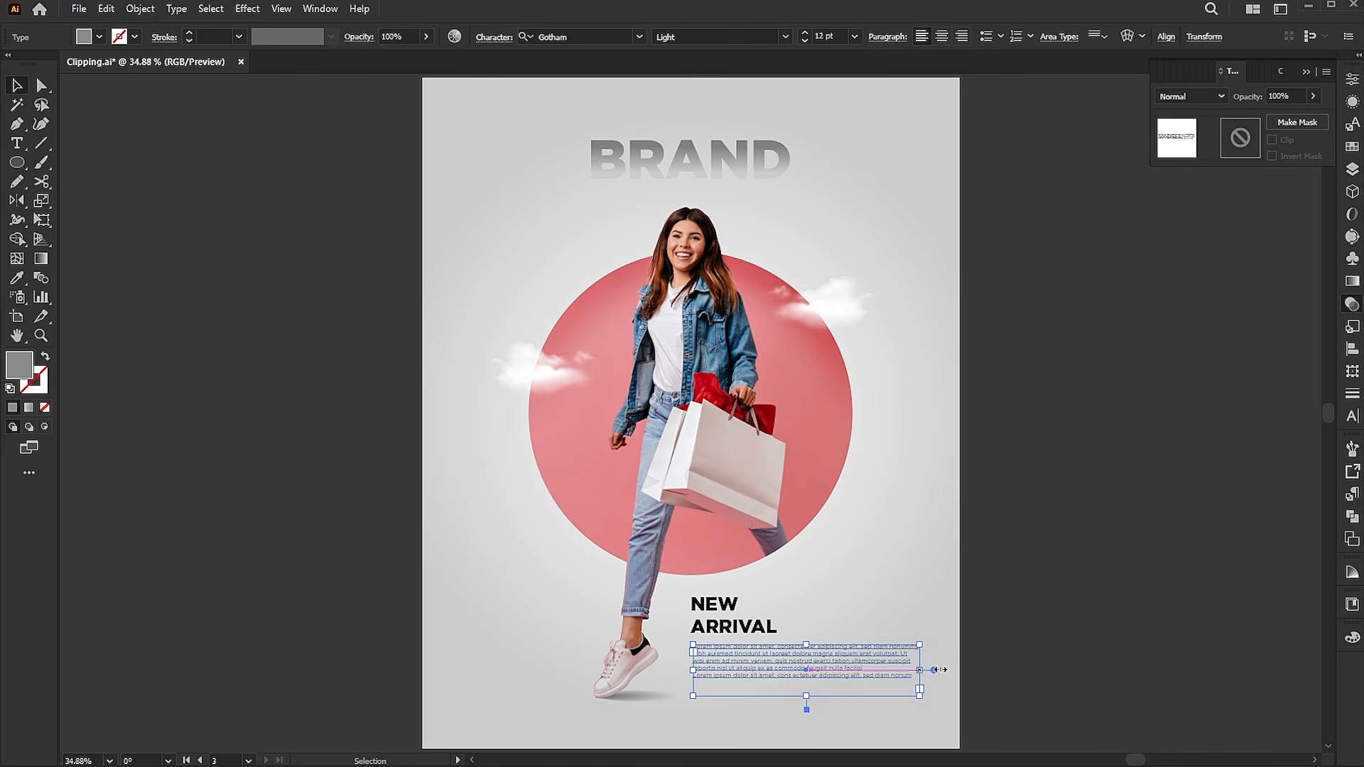
left_click(1118, 633)
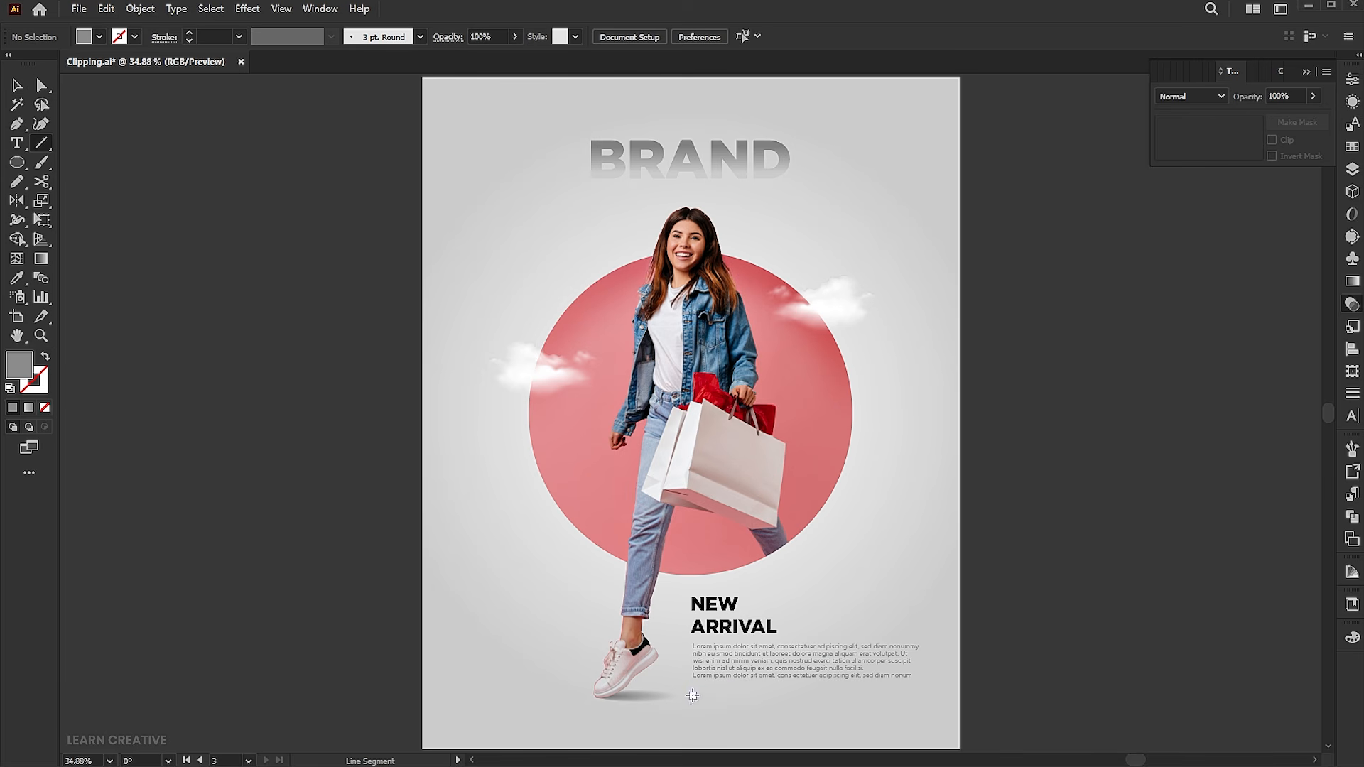
Draw a short horizontal line beneath the paragraph and give it a solid gray 8C8C8C stroke.
left_click_drag(693, 689, 788, 698)
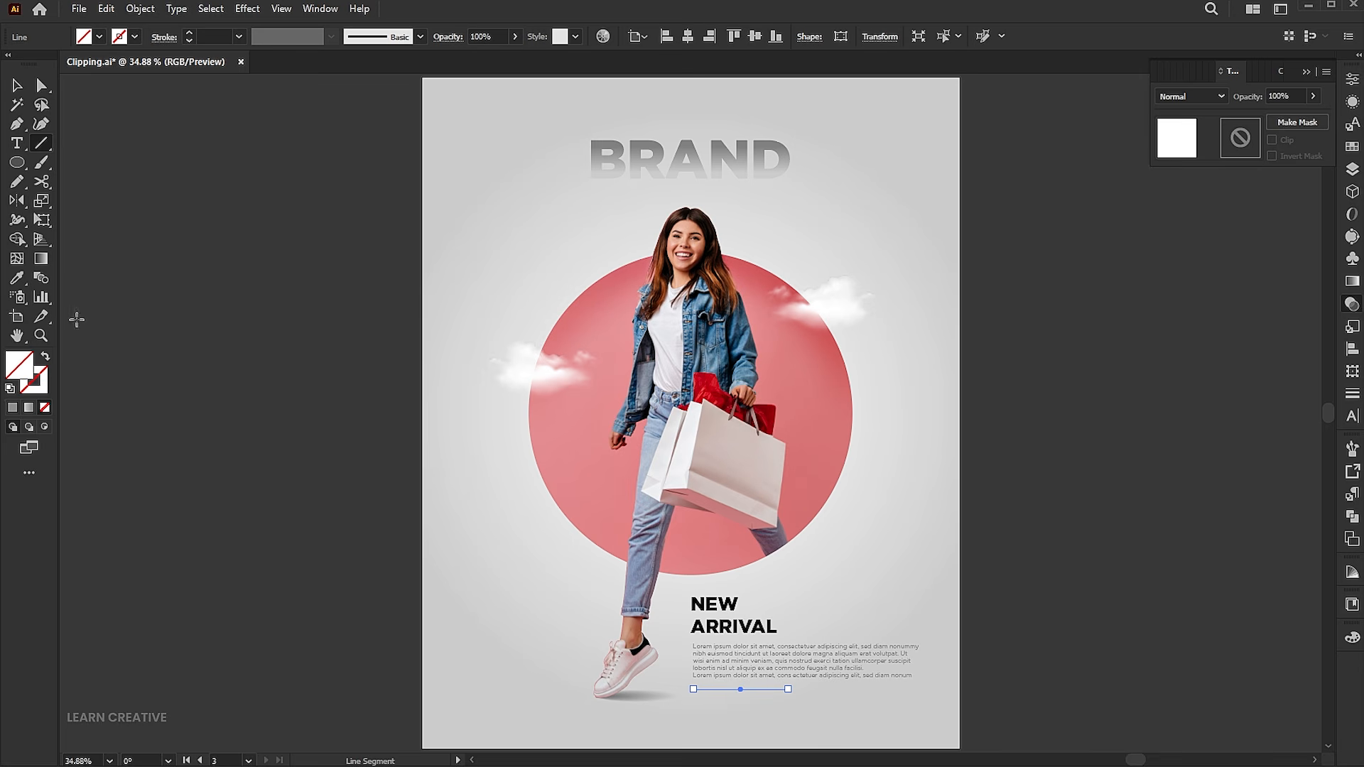
left_click(36, 383)
left_click(12, 407)
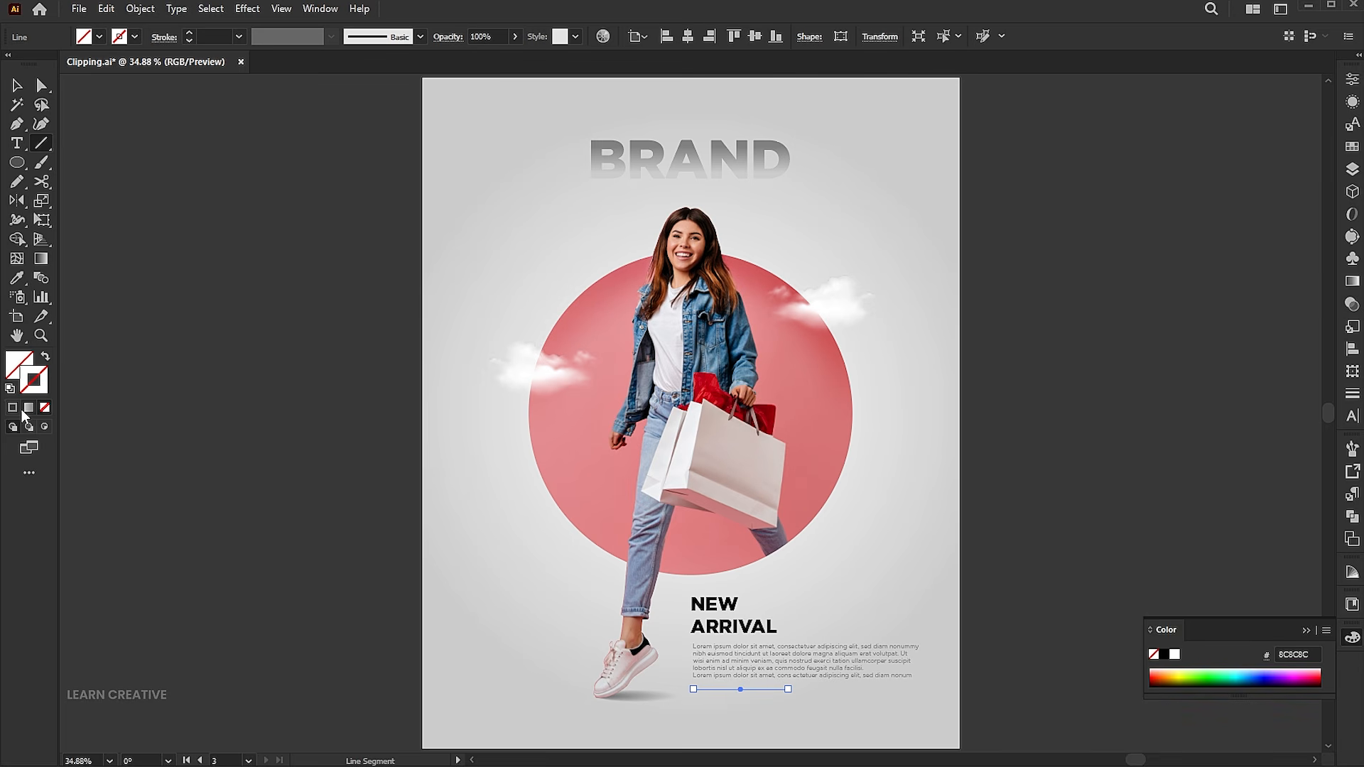
key("v")
left_click(1026, 495)
Change the stroke color of the line beneath the paragraph to black, 000000.
key("space")
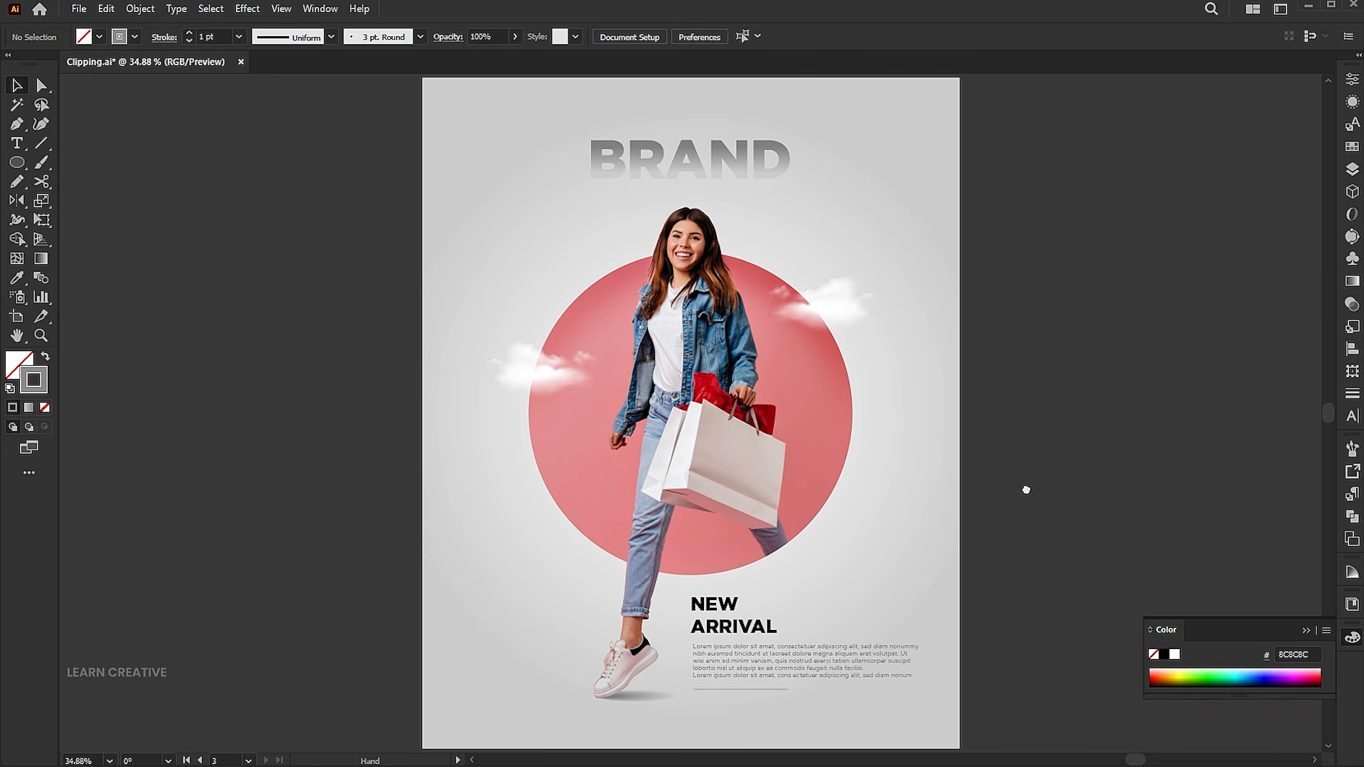
left_click_drag(1024, 489, 1007, 453)
left_click(744, 654)
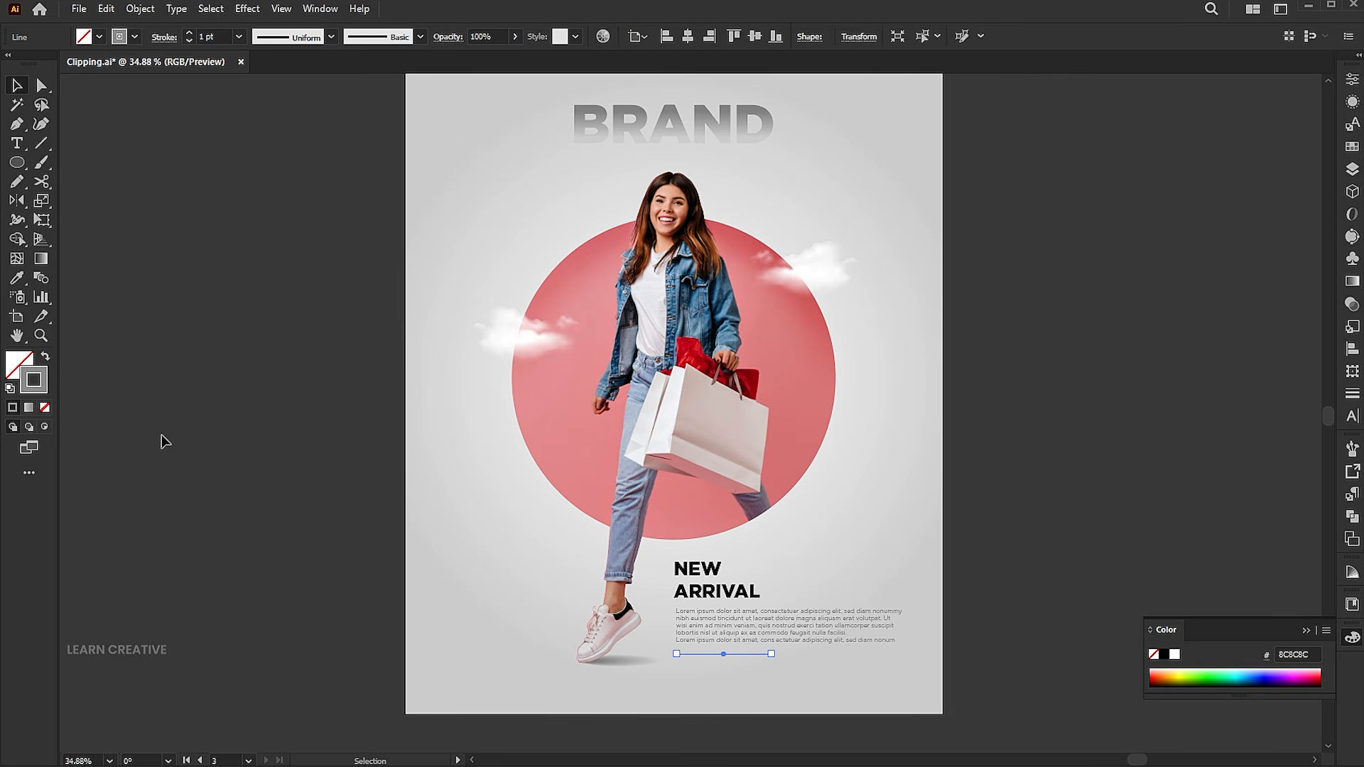
double_click(44, 390)
type("000000")
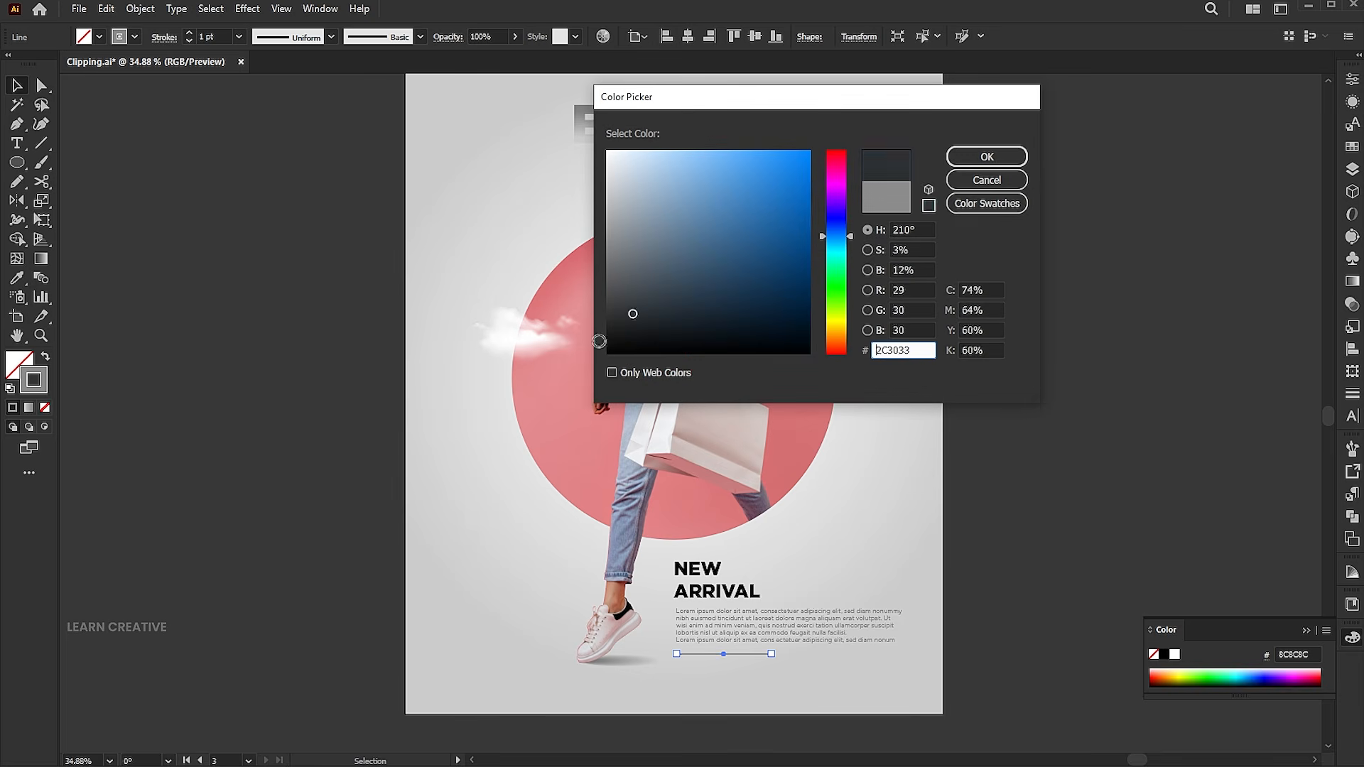
left_click(987, 156)
left_click(1027, 368)
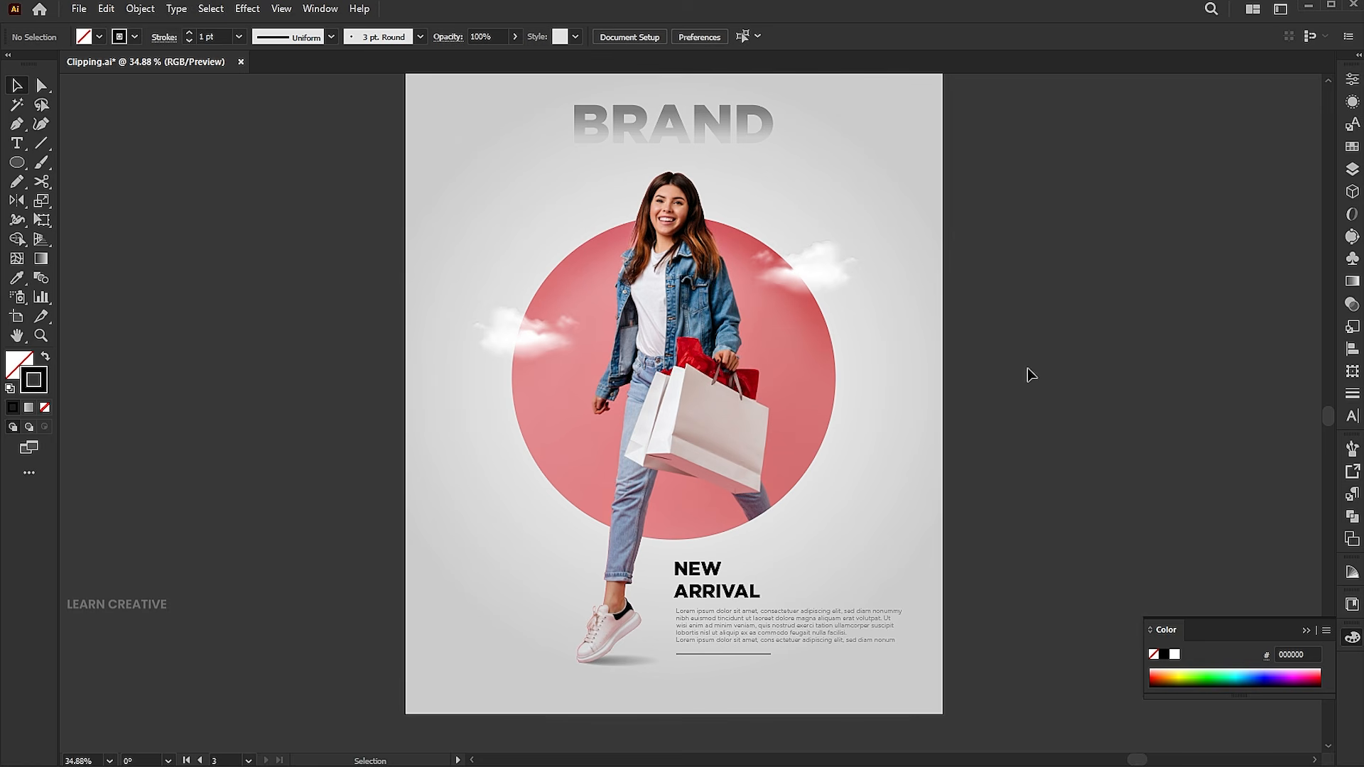
Set the stroke weight of the line beneath the paragraph to 2 pt.
left_click(711, 653)
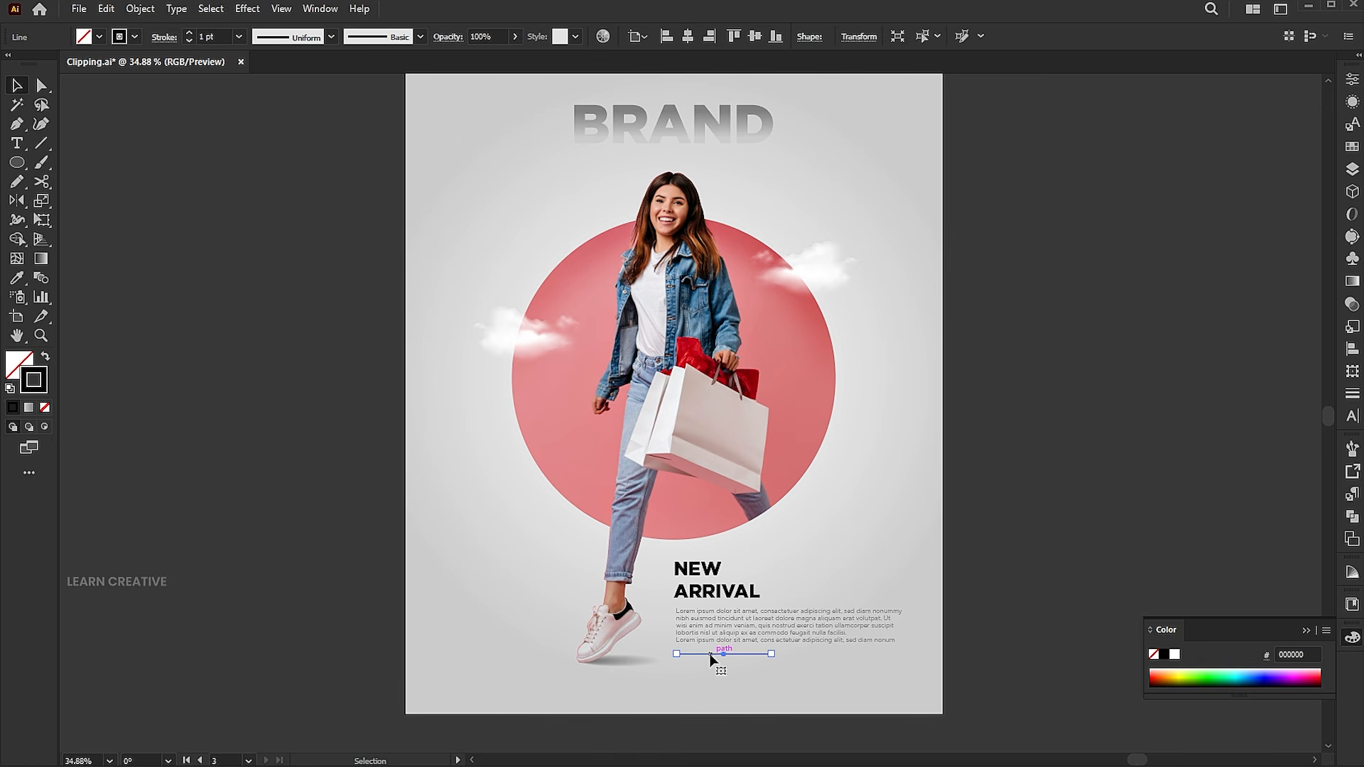
scroll(216, 38, "up", 1)
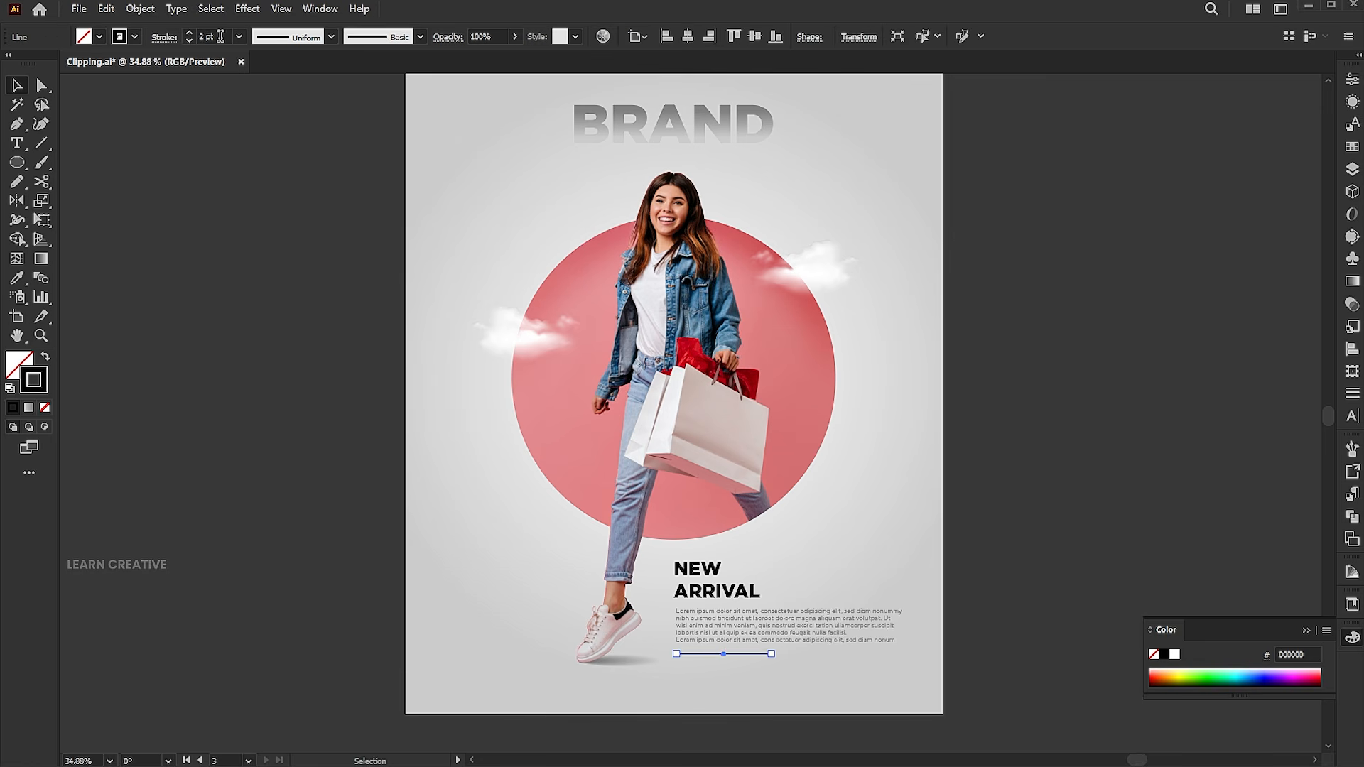
left_click(1149, 354)
Place the linked combine black logo about 242 px wide, centered below the divider line near the poster's lower edge.
left_click(79, 9)
left_click(106, 297)
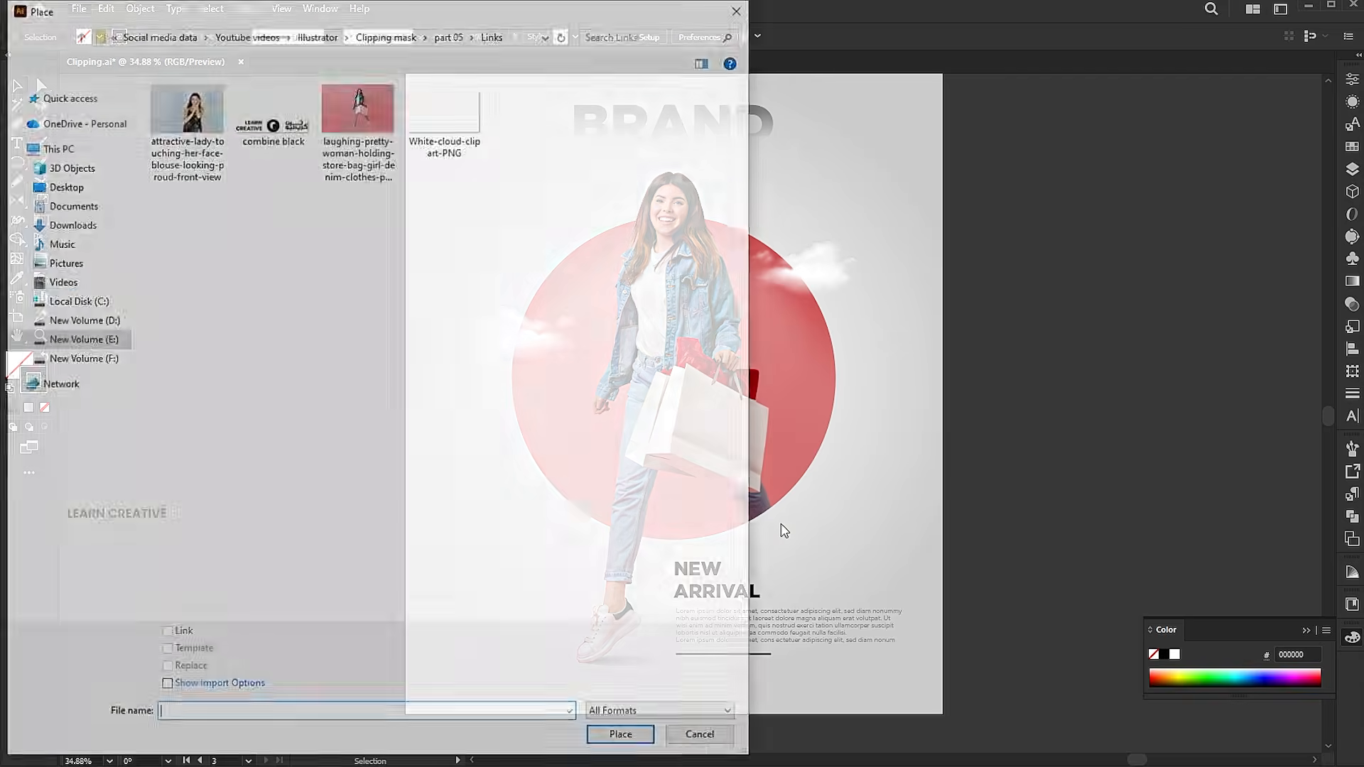
left_click(272, 114)
left_click(623, 738)
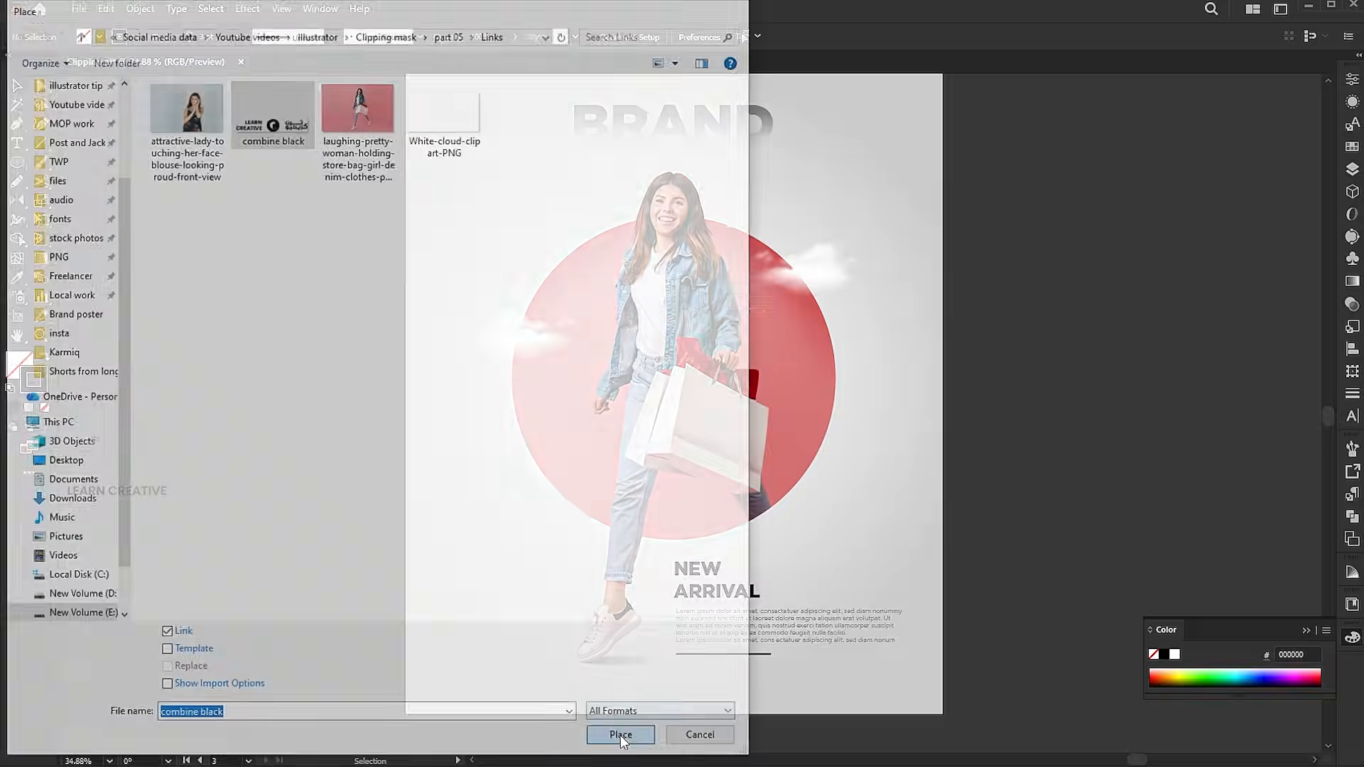
left_click_drag(615, 667, 735, 670)
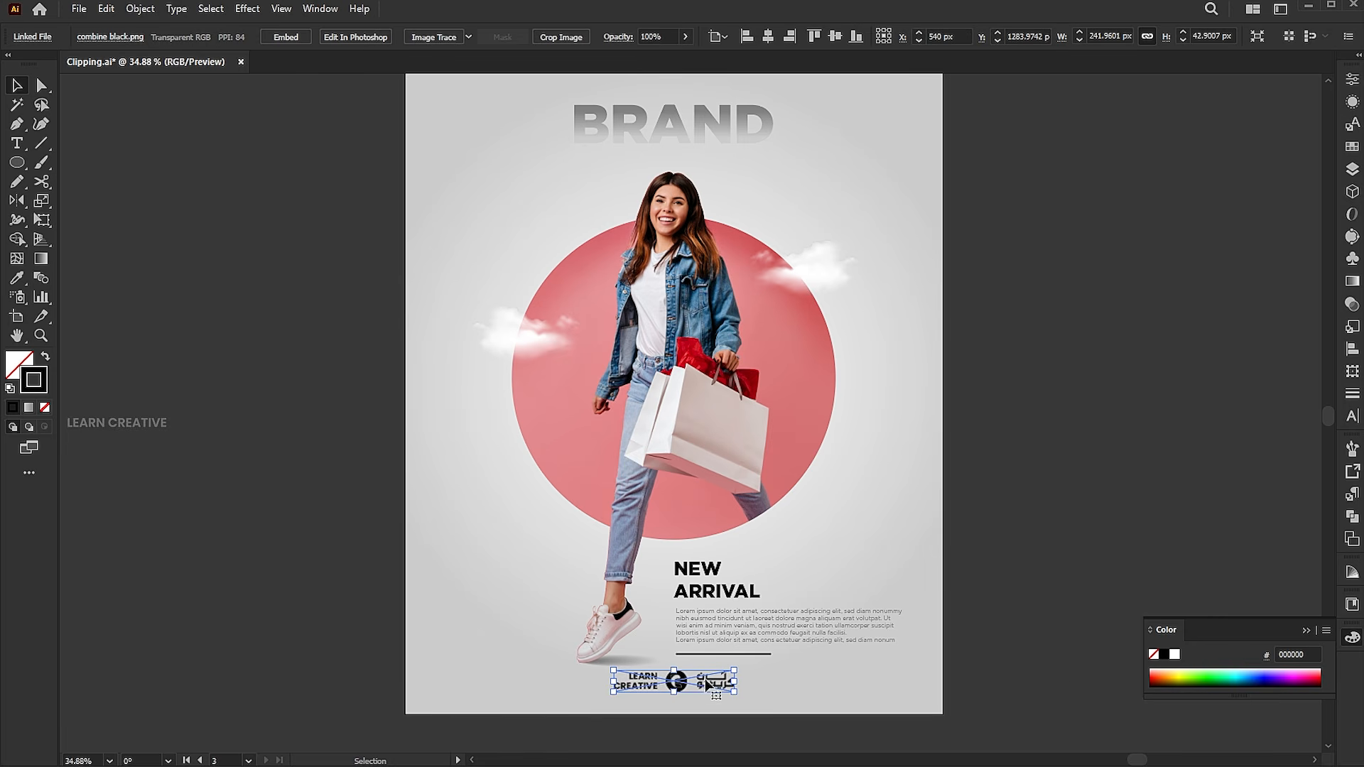
left_click_drag(706, 679, 705, 685)
left_click(1100, 478)
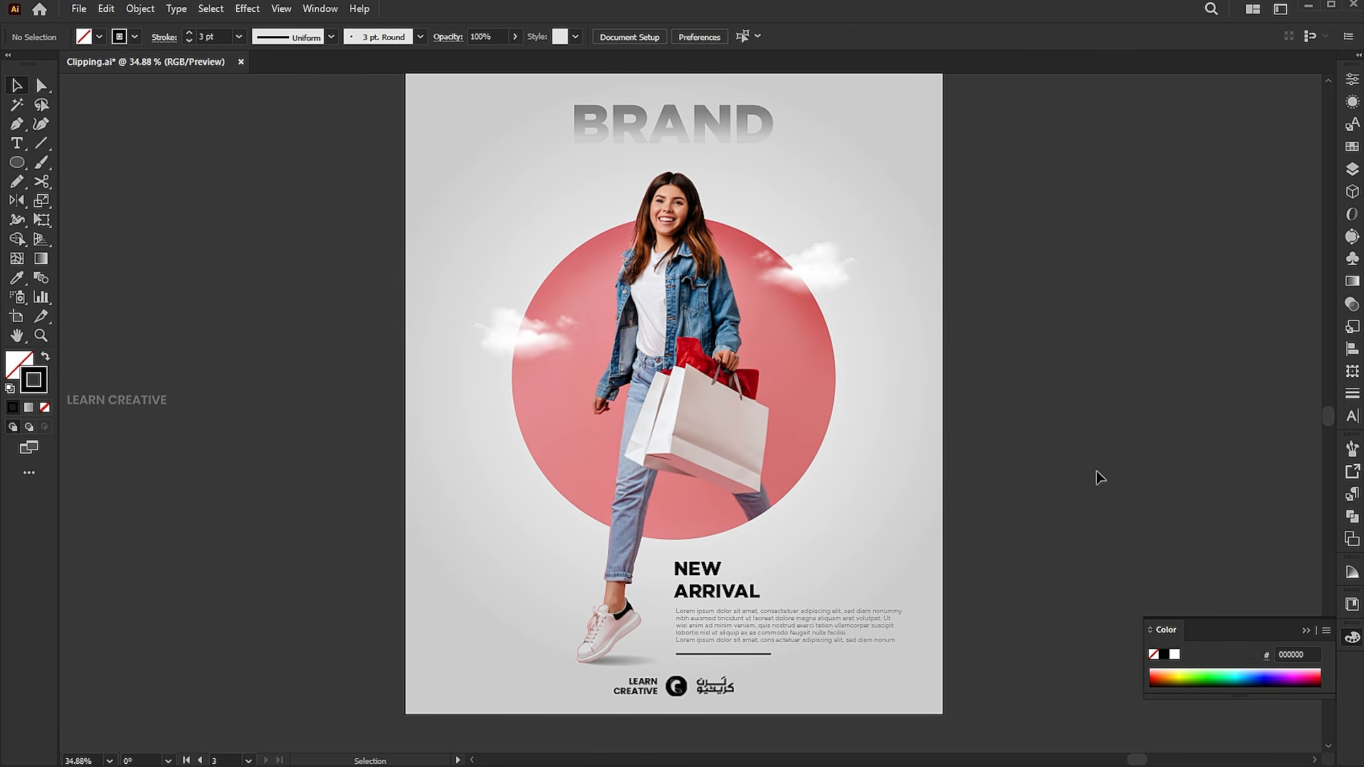
Unlock all objects and duplicate the poster artboard with its artwork beside the original.
key("ctrl+0")
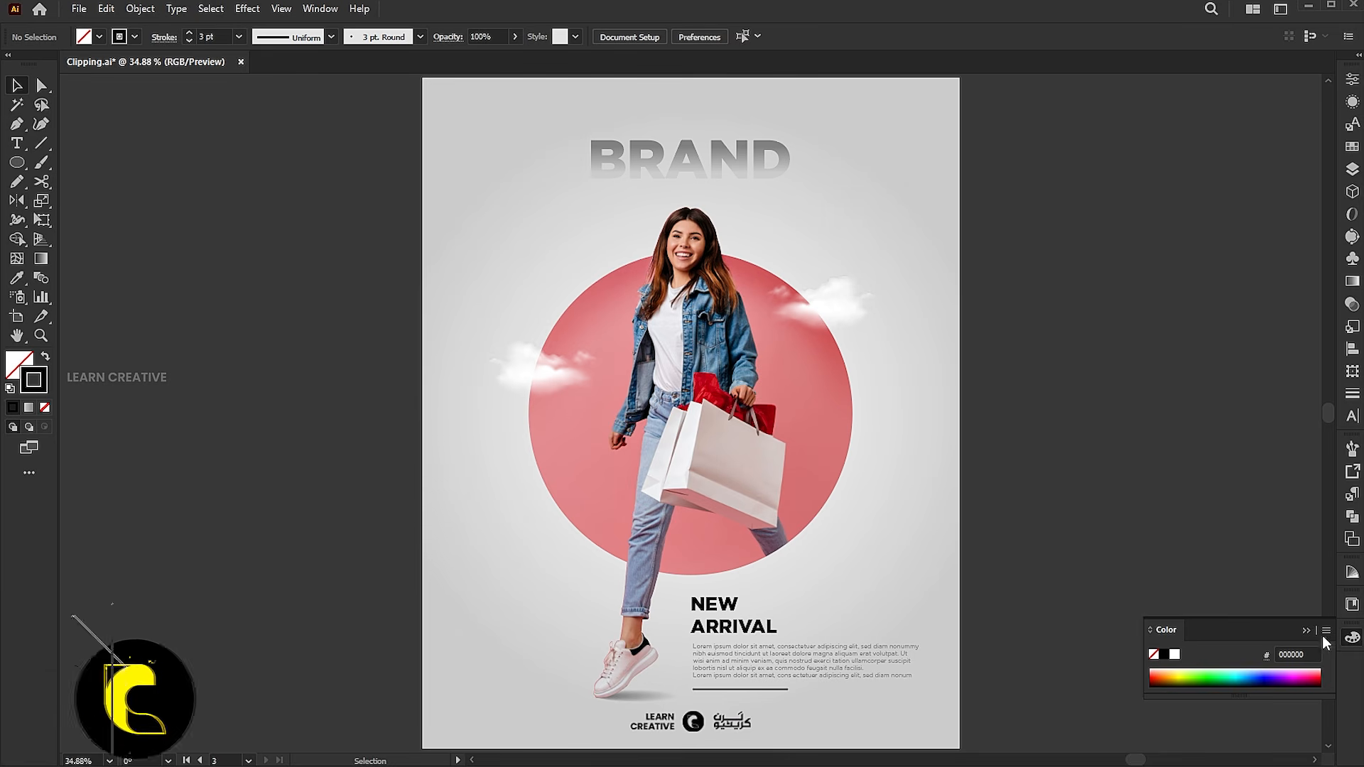
key("F6")
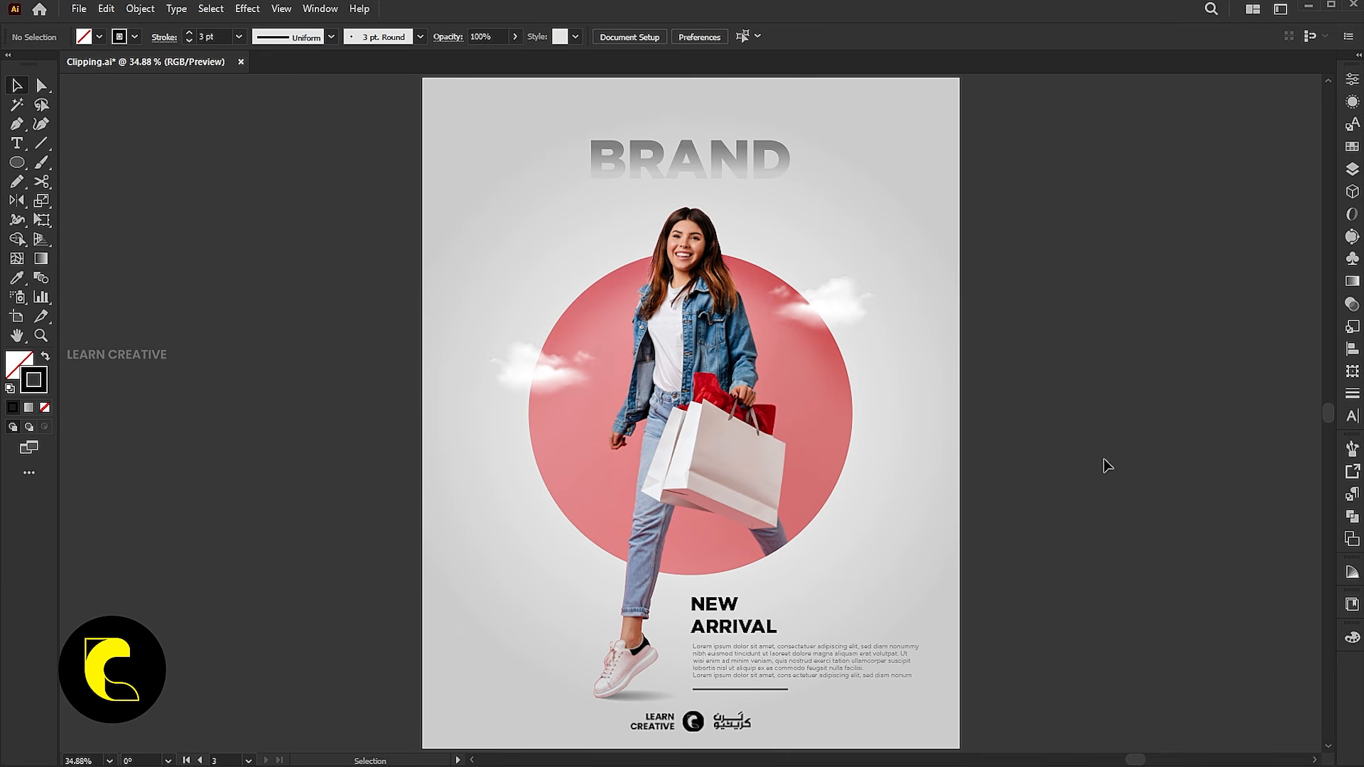
scroll(748, 346, "down", 1)
left_click(140, 9)
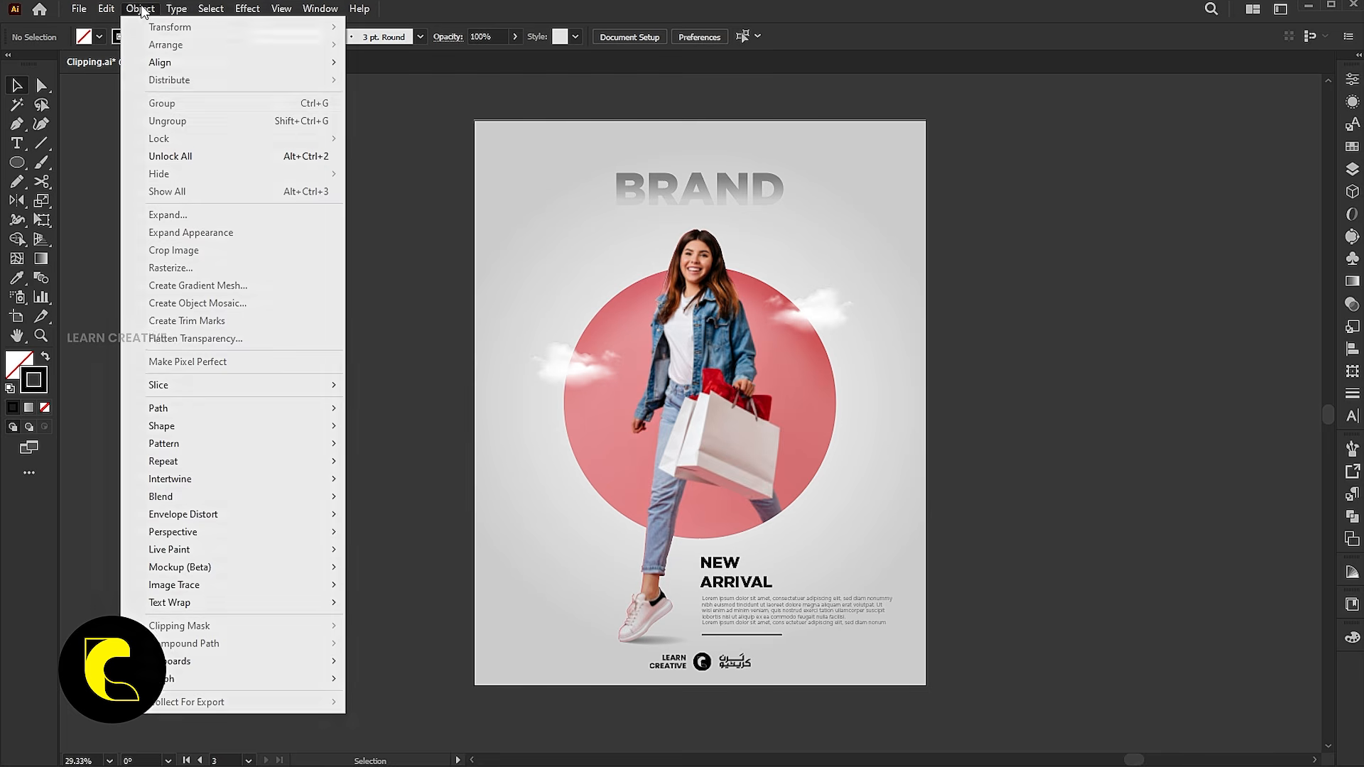
left_click(160, 152)
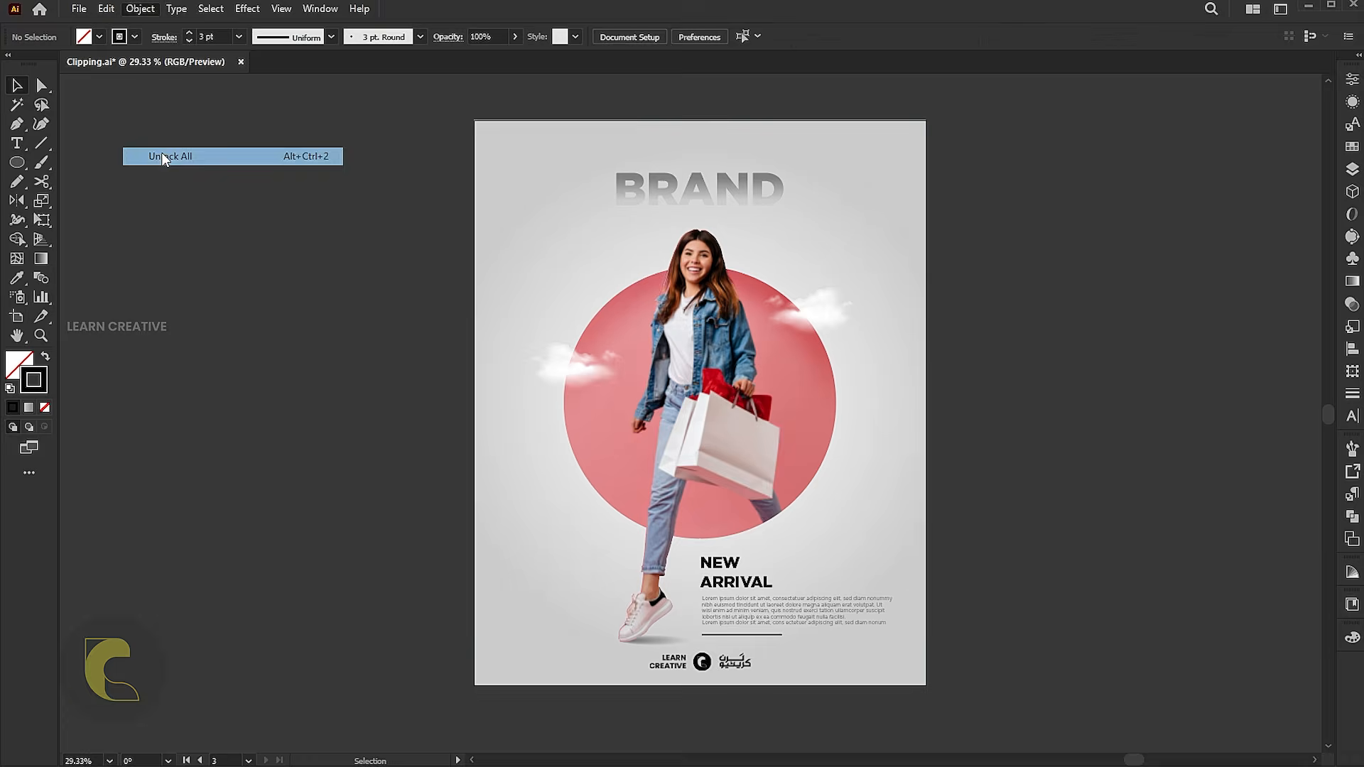
left_click(16, 322)
left_click_drag(723, 421, 969, 441)
key("Escape")
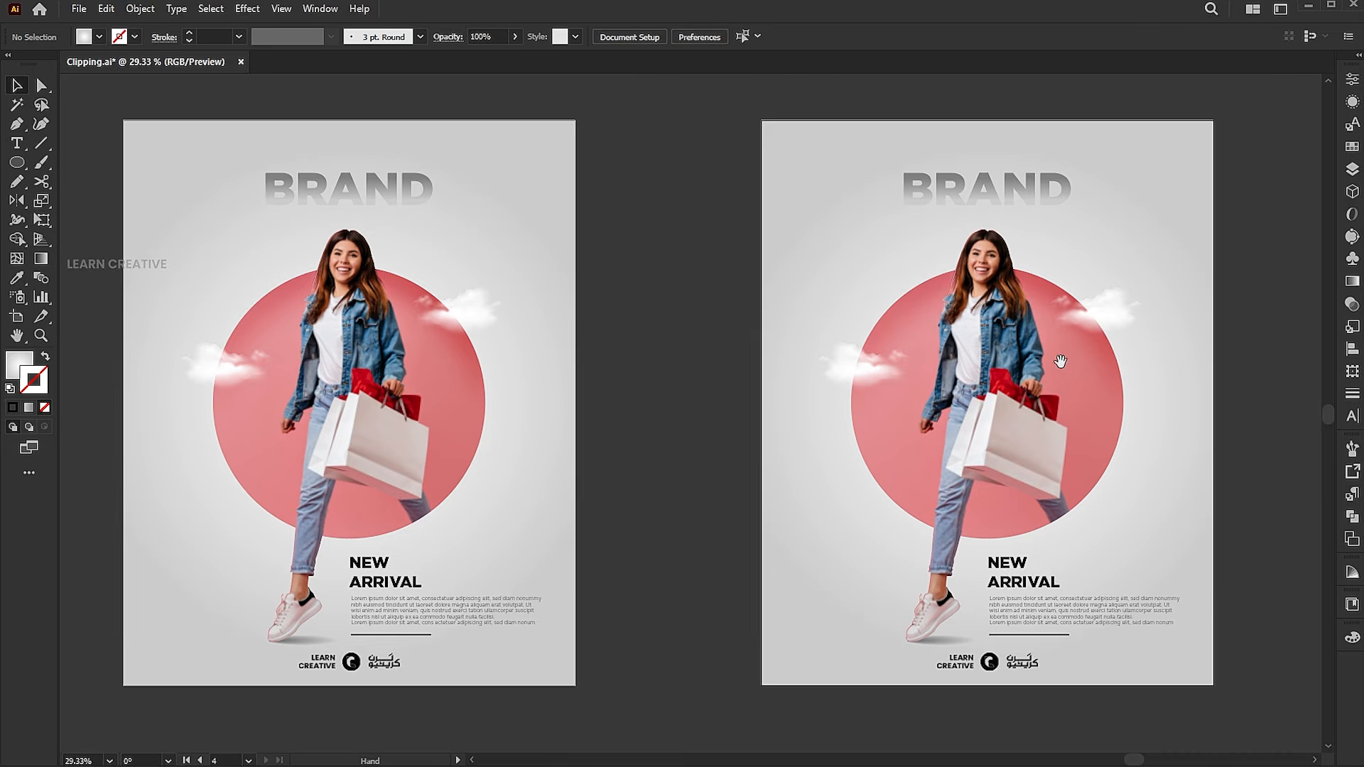
Delete the pop-out cut-out of the woman from the duplicated poster, leaving the circular photo clip.
left_click_drag(1060, 371, 875, 371)
scroll(876, 368, "up", 2)
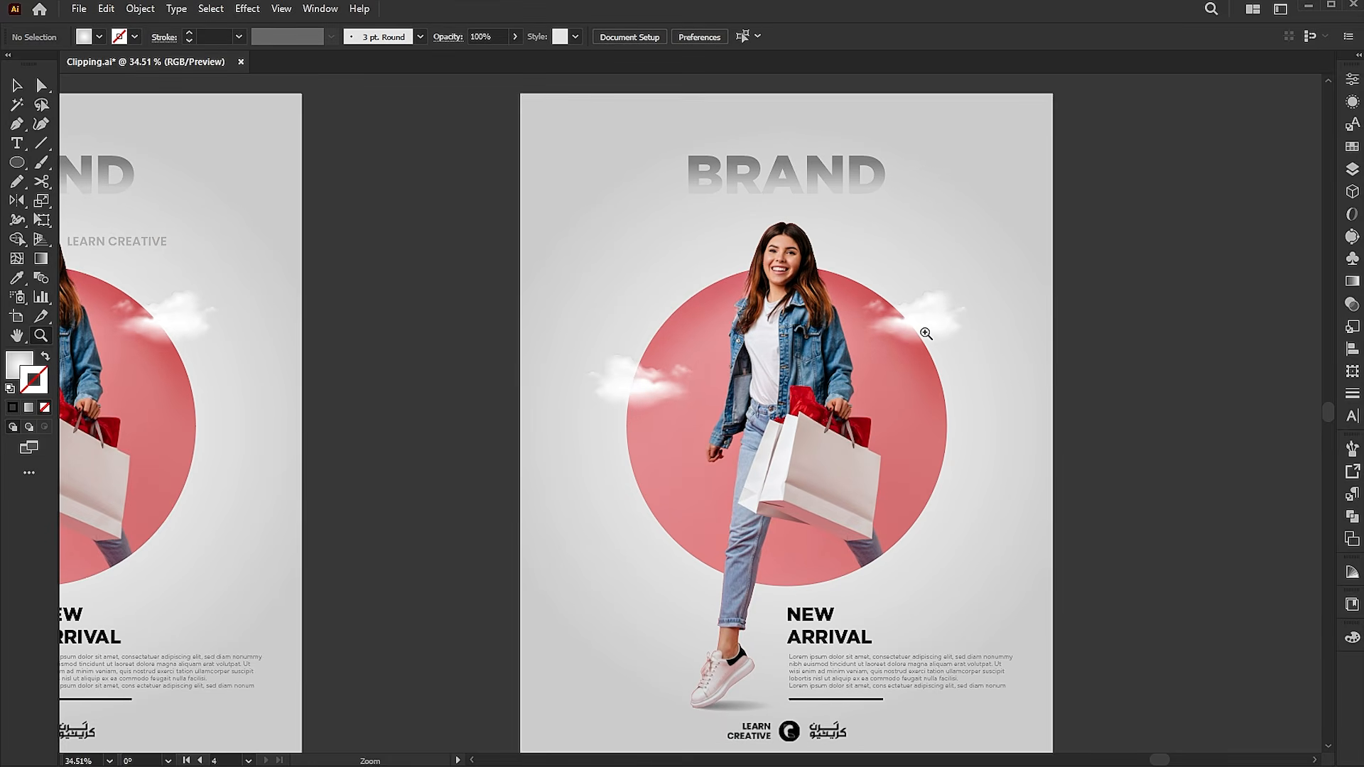
left_click_drag(950, 350, 1041, 343)
left_click(705, 253)
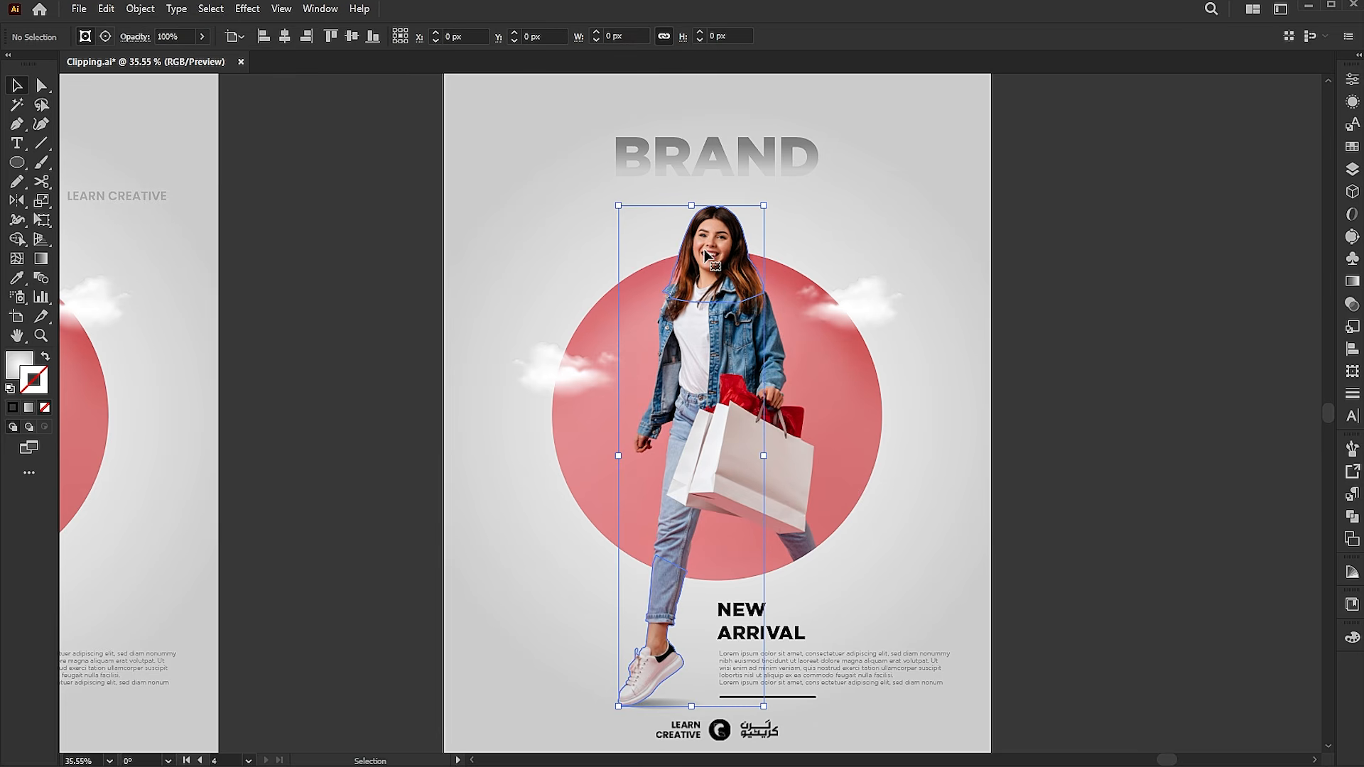
key("Delete")
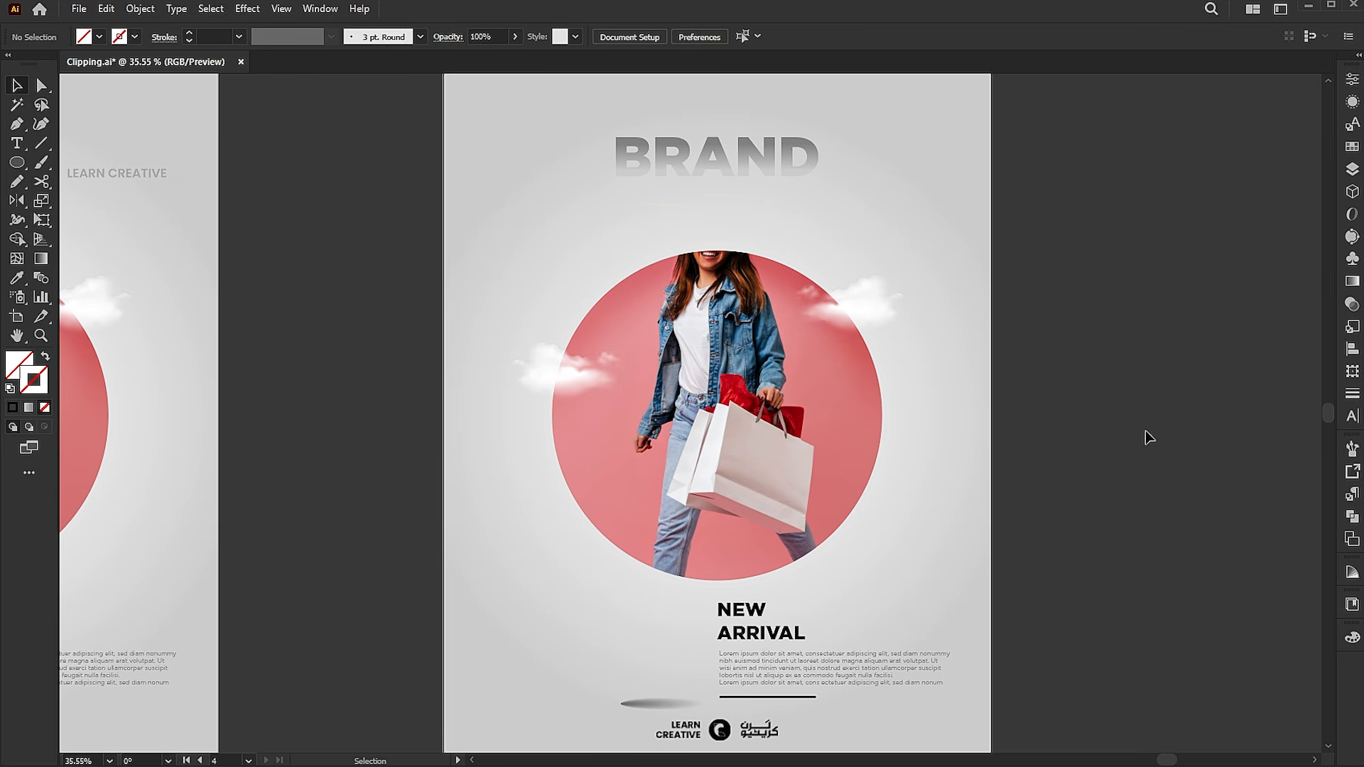
Relink the photo inside the duplicate's circle to the attractive-lady-touching-her-face image.
left_click(716, 408)
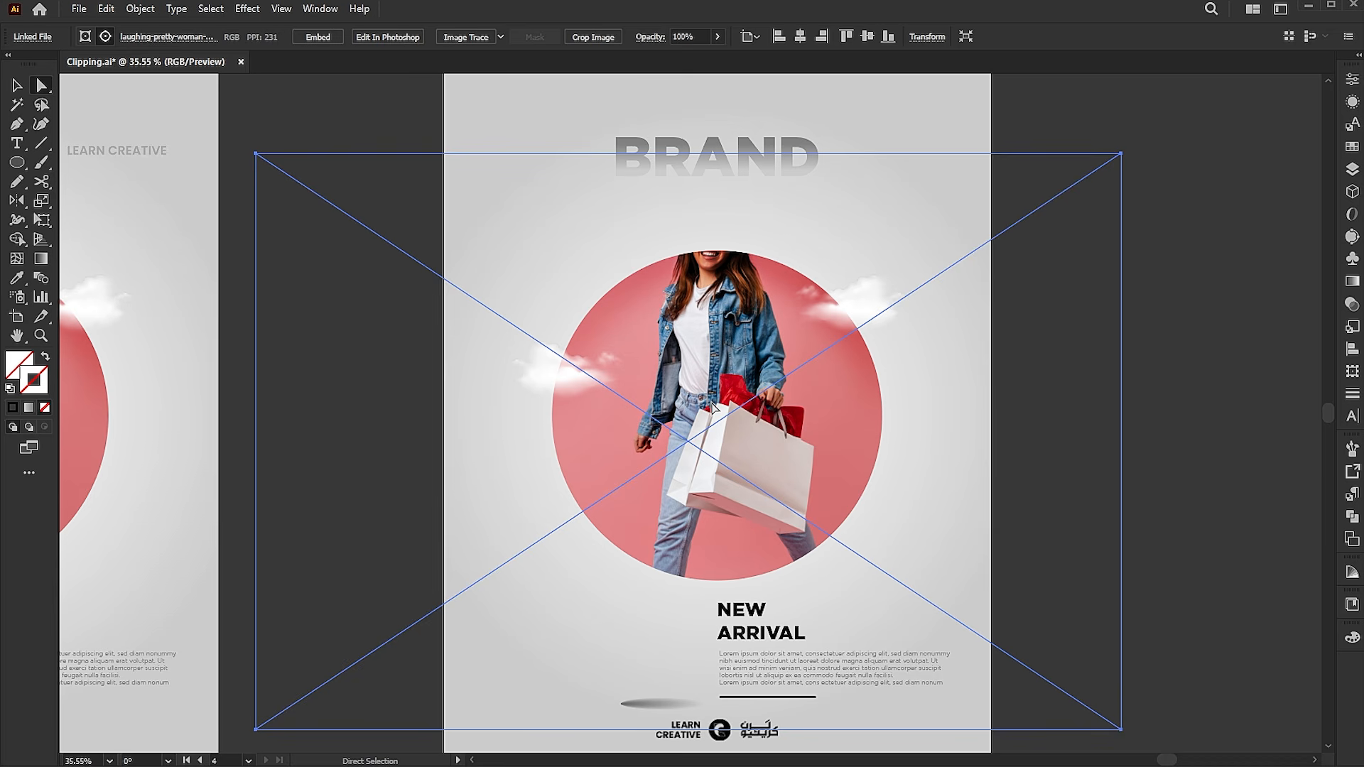
left_click(112, 36)
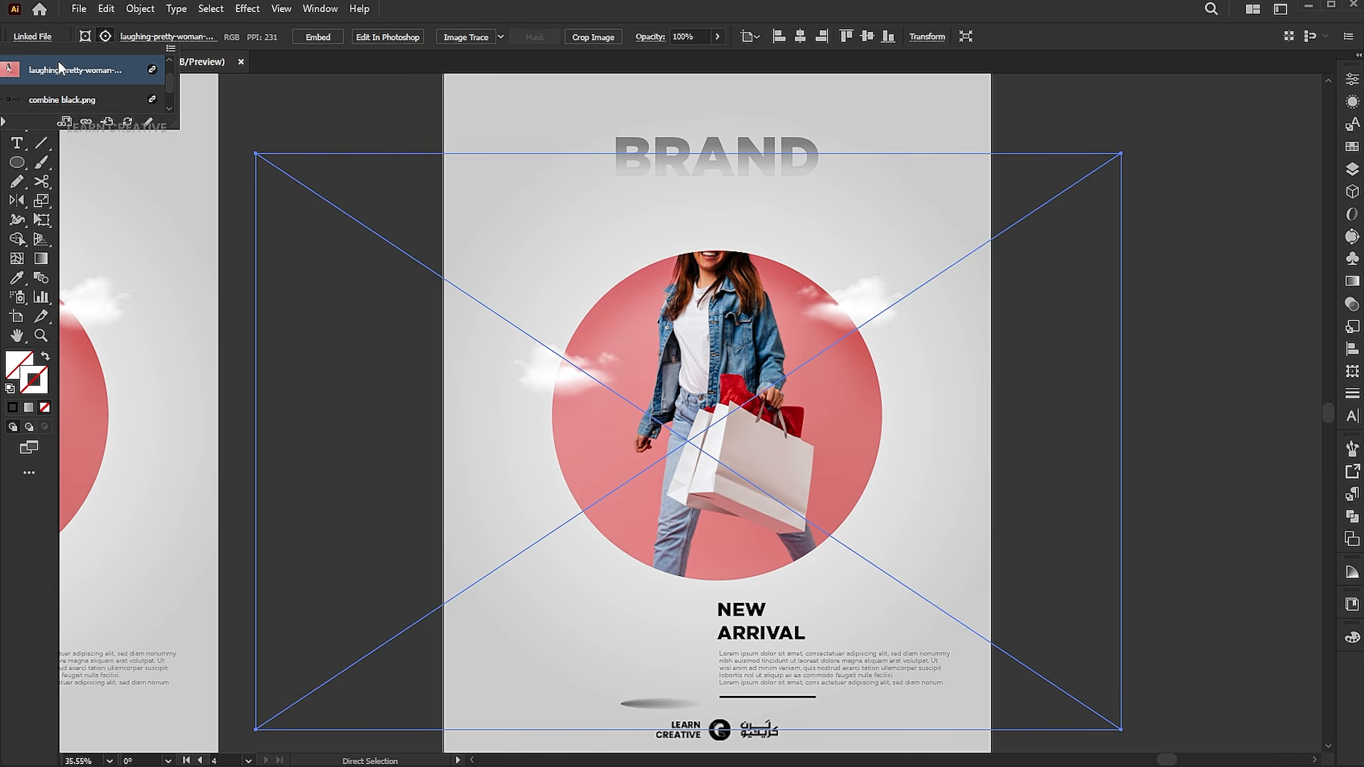
left_click(93, 121)
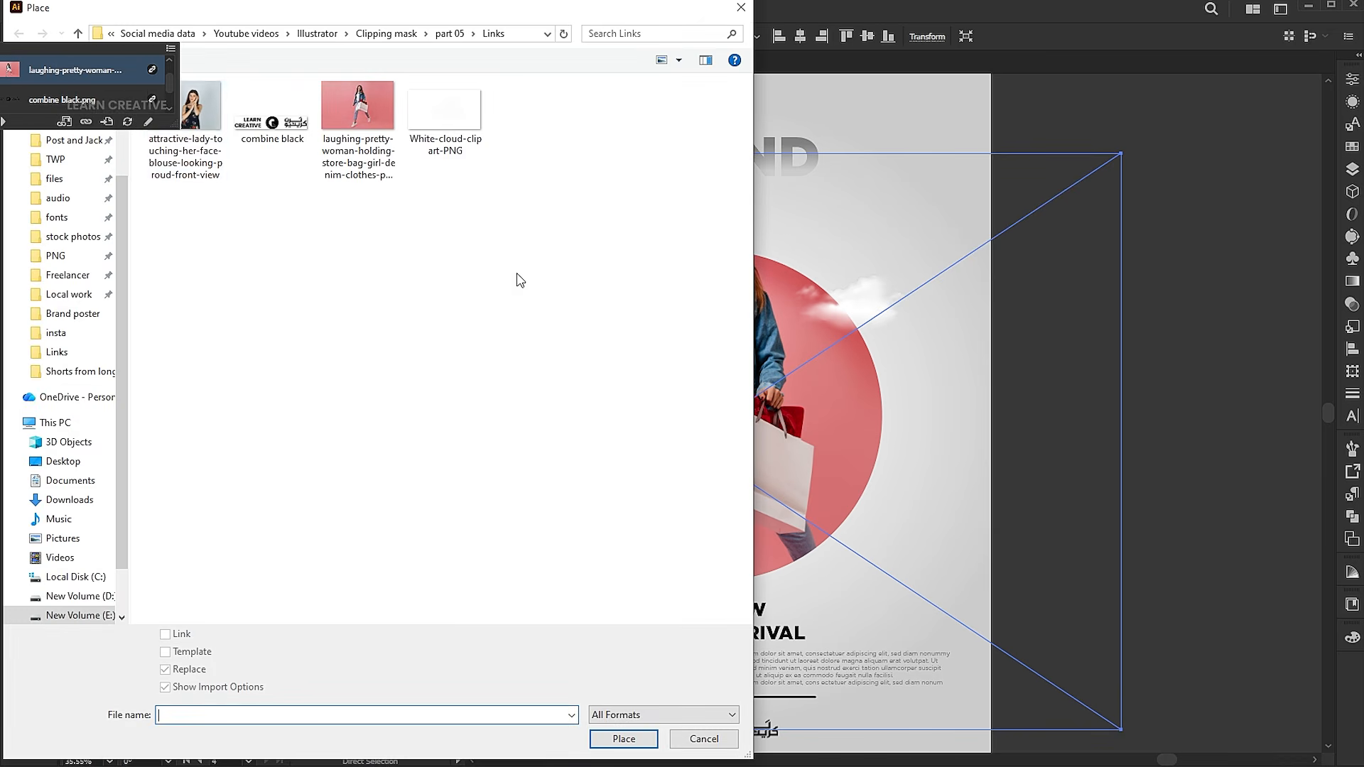
left_click(226, 153)
left_click(623, 740)
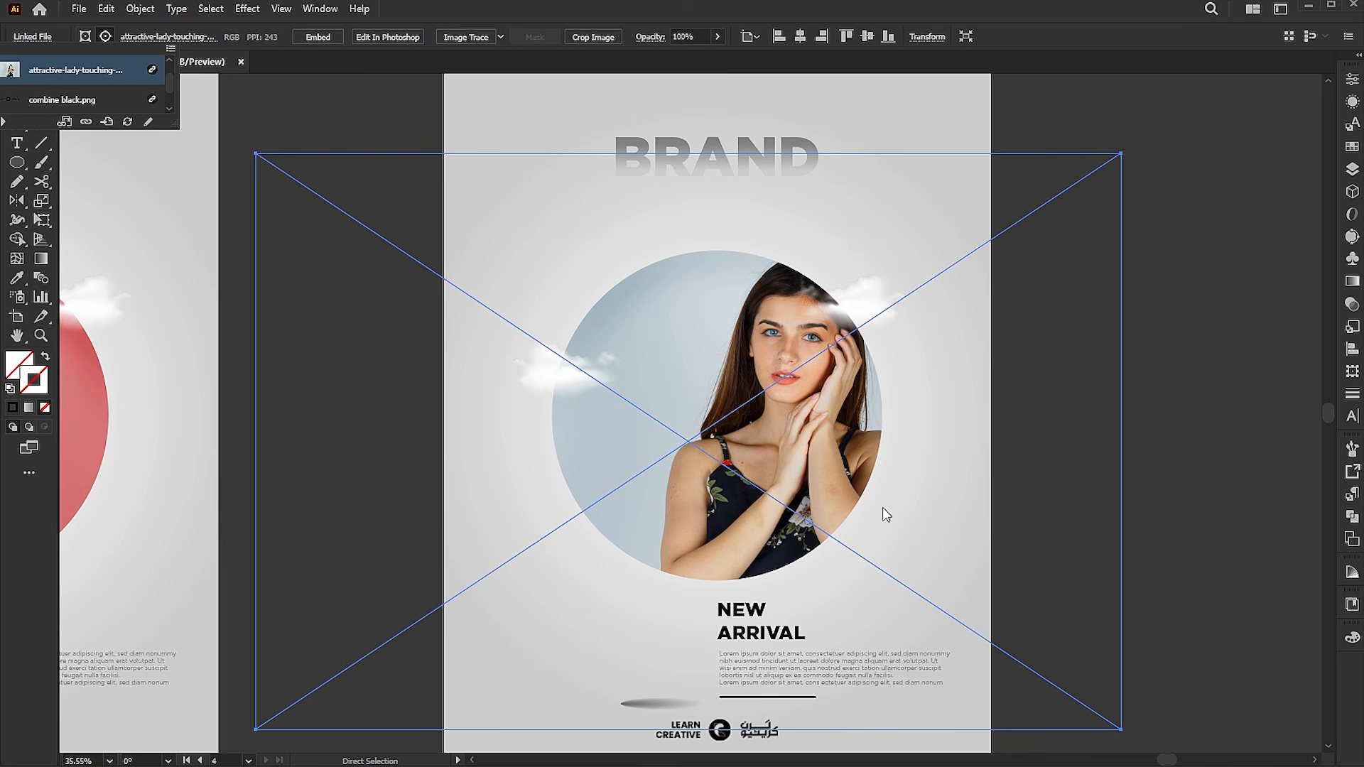
Enlarge and reposition the new photo inside the circle so the woman's face and shoulders are centered.
left_click_drag(806, 466, 735, 448)
key("v")
left_click_drag(1055, 424, 1142, 424)
key("a")
left_click_drag(778, 445, 737, 452)
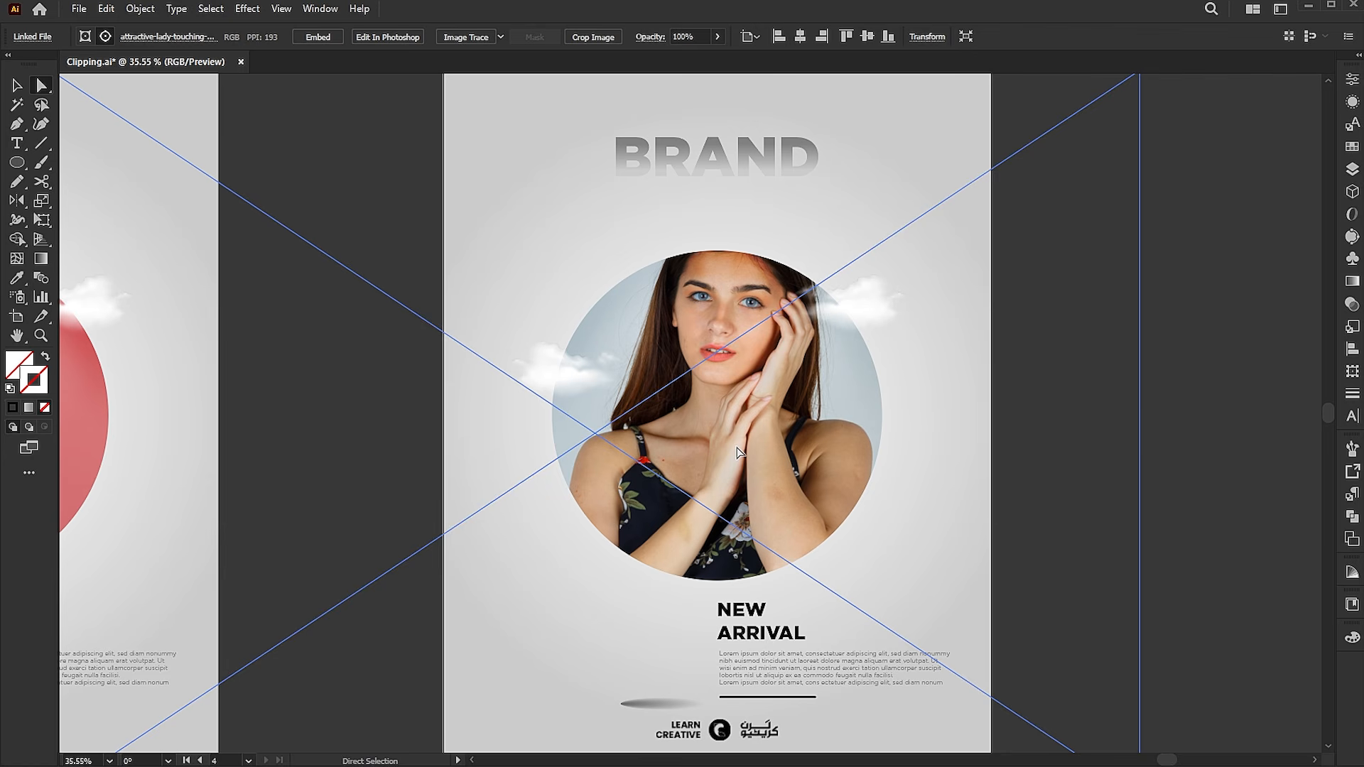
Delete the leftover oval foot shadow from the duplicated poster.
left_click(1279, 434)
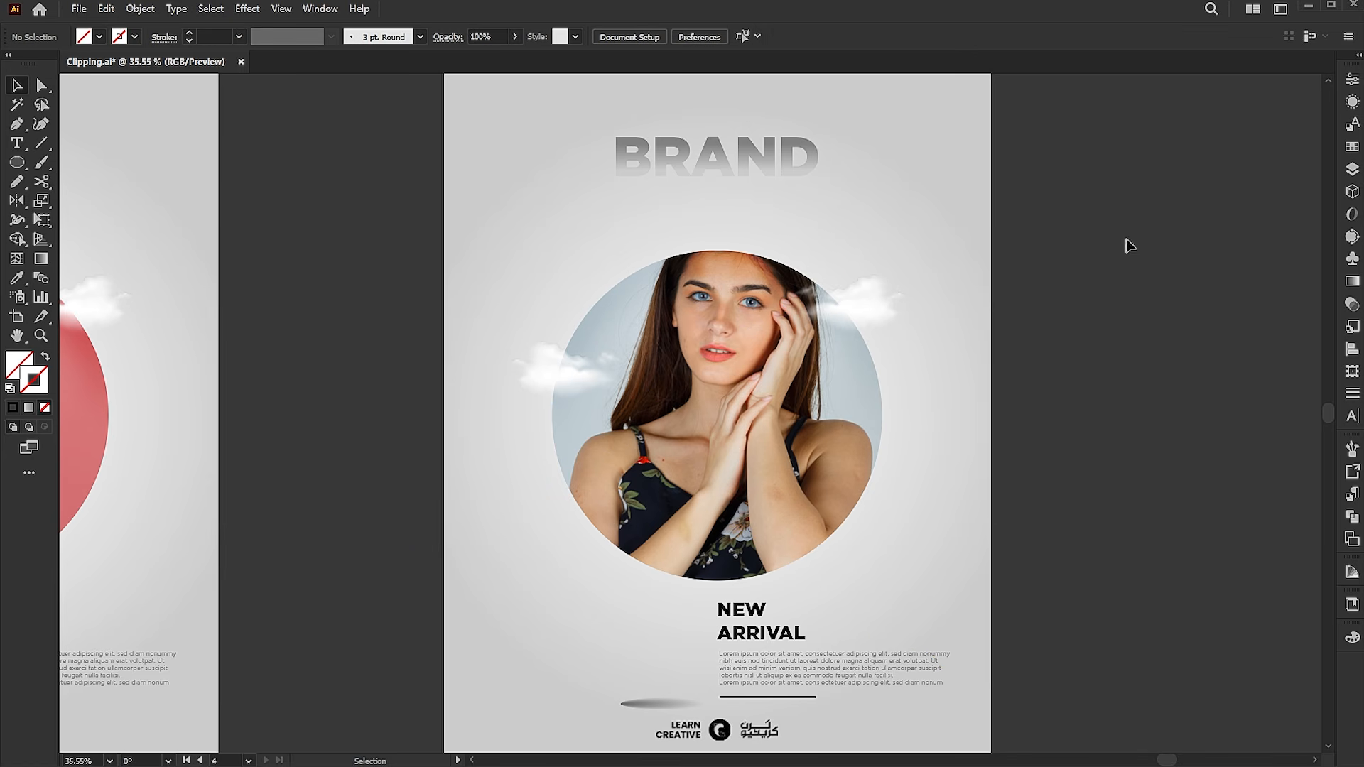
left_click(668, 710)
key("Delete")
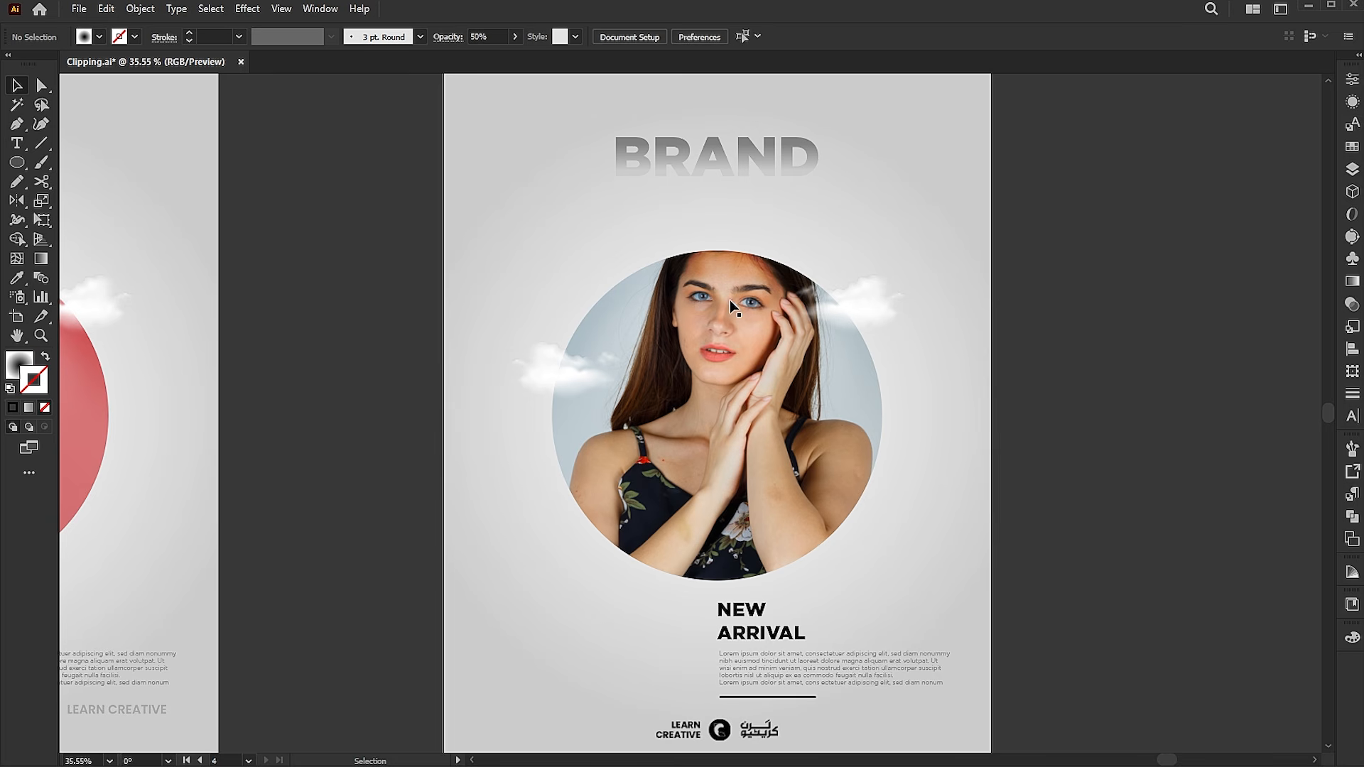
Copy the woman's photo from the circular clip and paste it in front, unclipped.
left_click(42, 89)
left_click(571, 304)
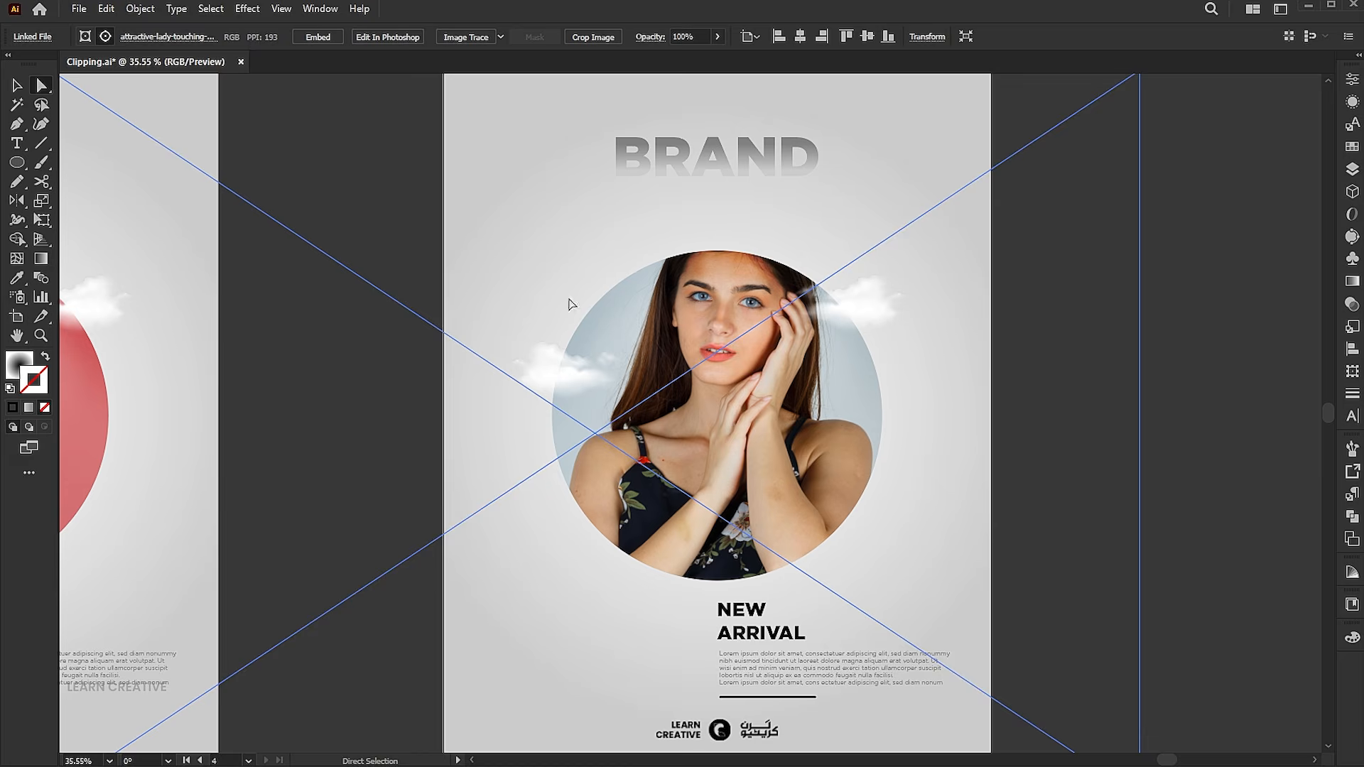
left_click(105, 9)
left_click(142, 67)
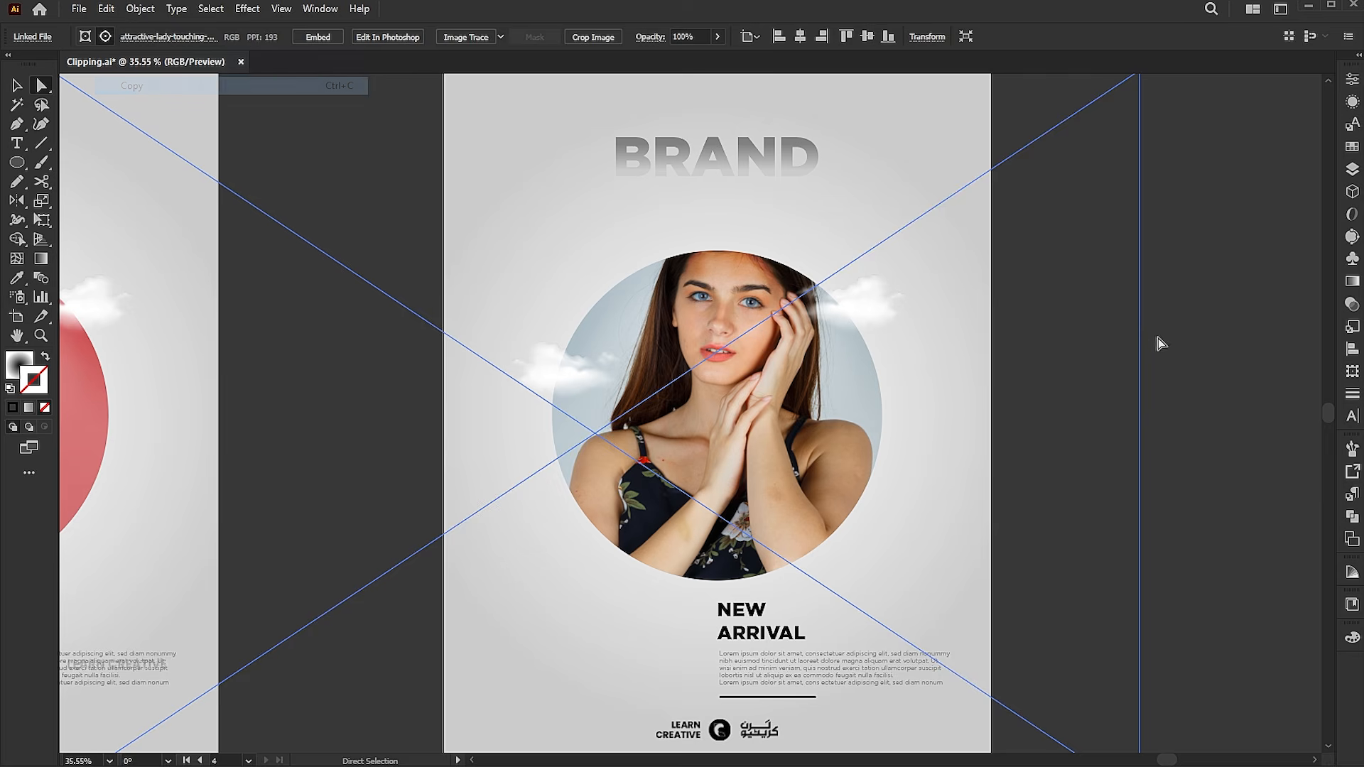
key("v")
left_click(106, 9)
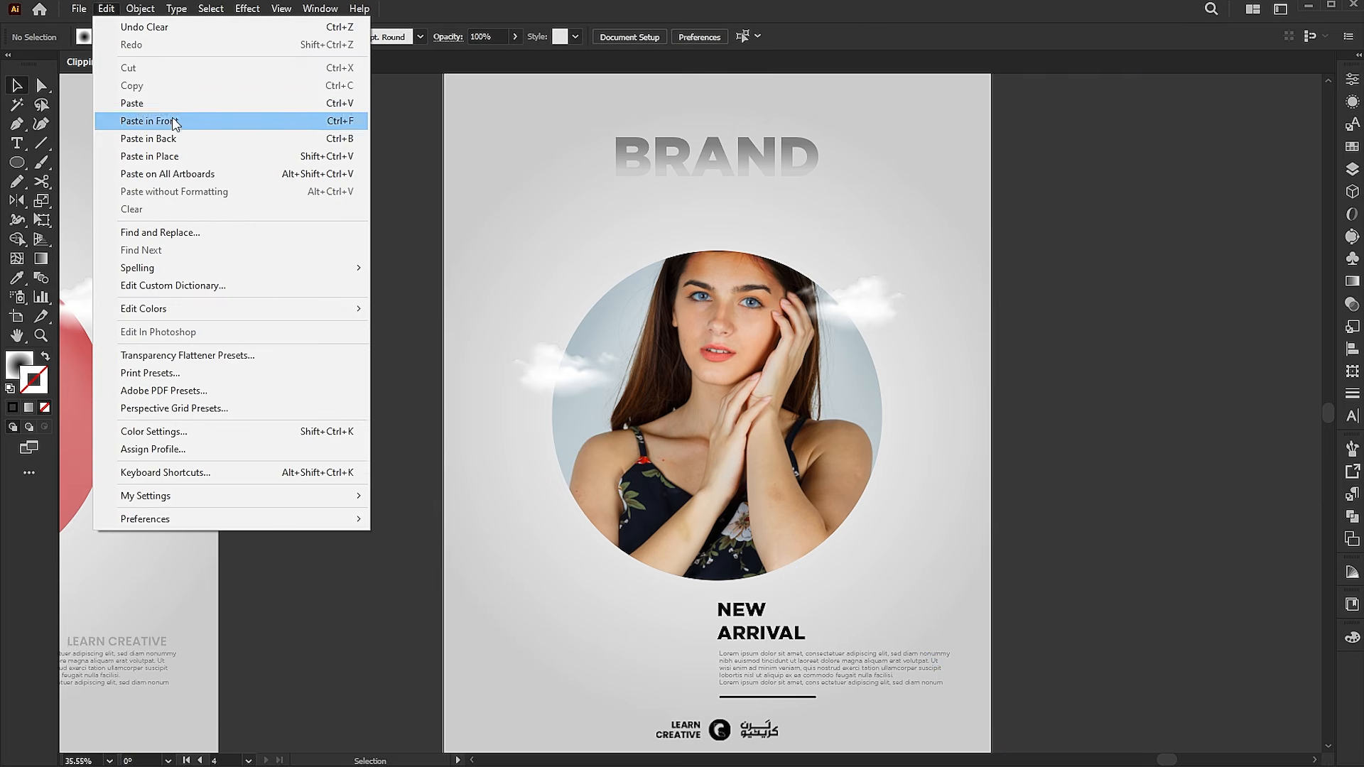
left_click(174, 119)
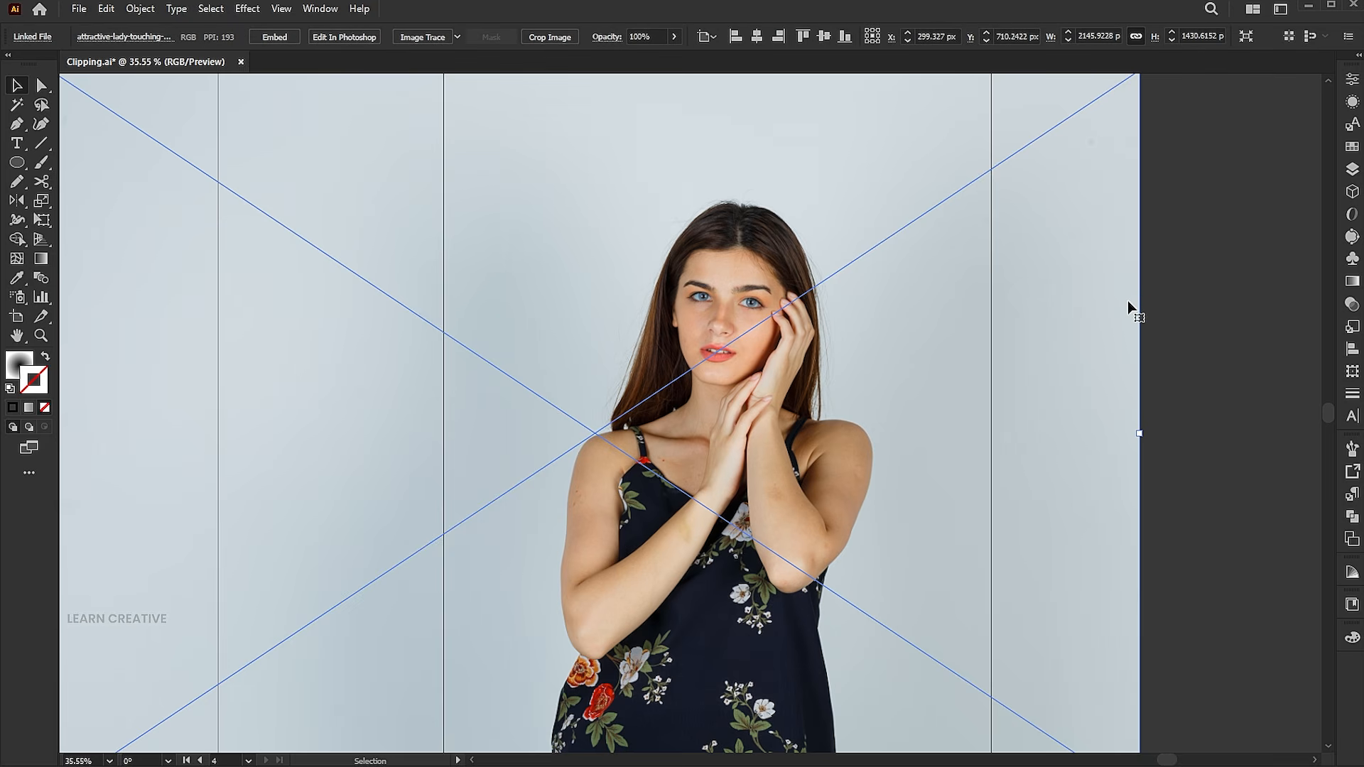
Set the opacity of the pasted photo to 80% and deselect it.
left_click(636, 37)
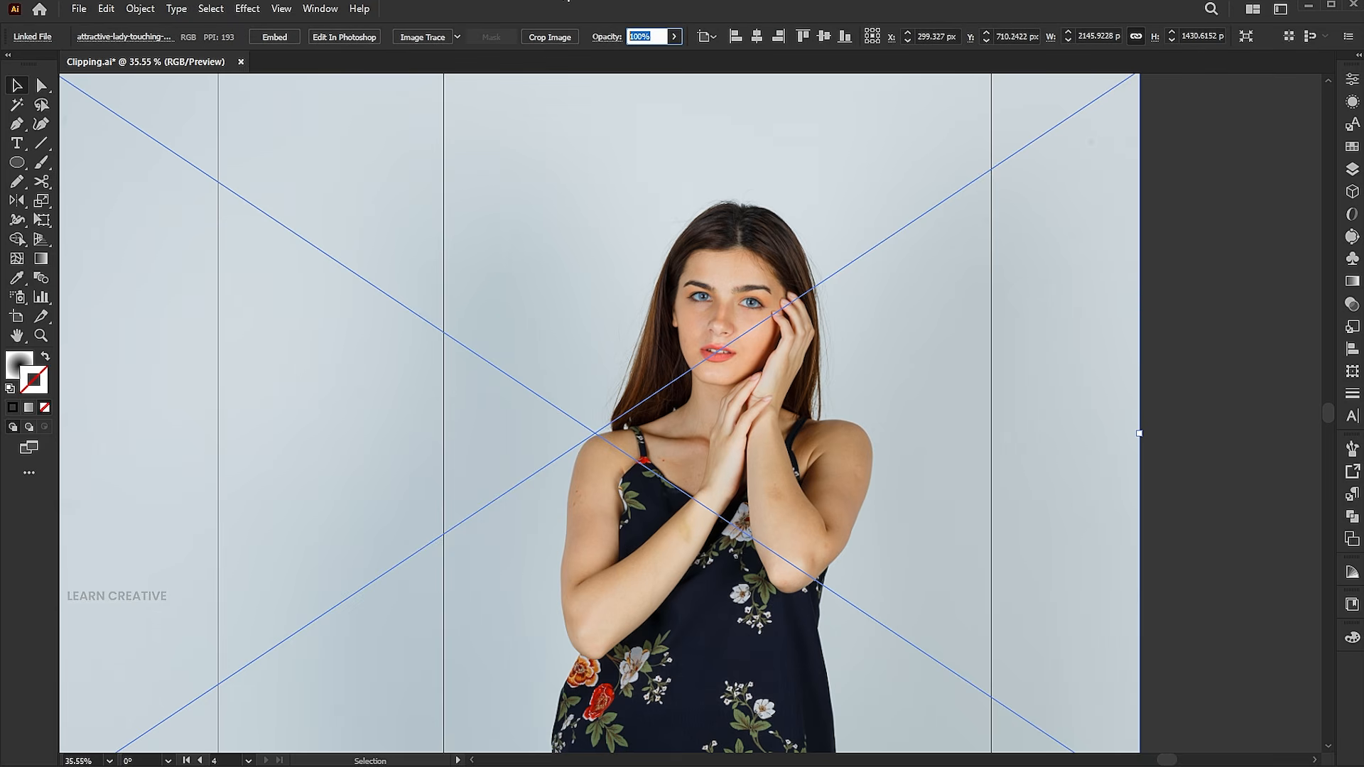
type("80")
key("Return")
key("Delete")
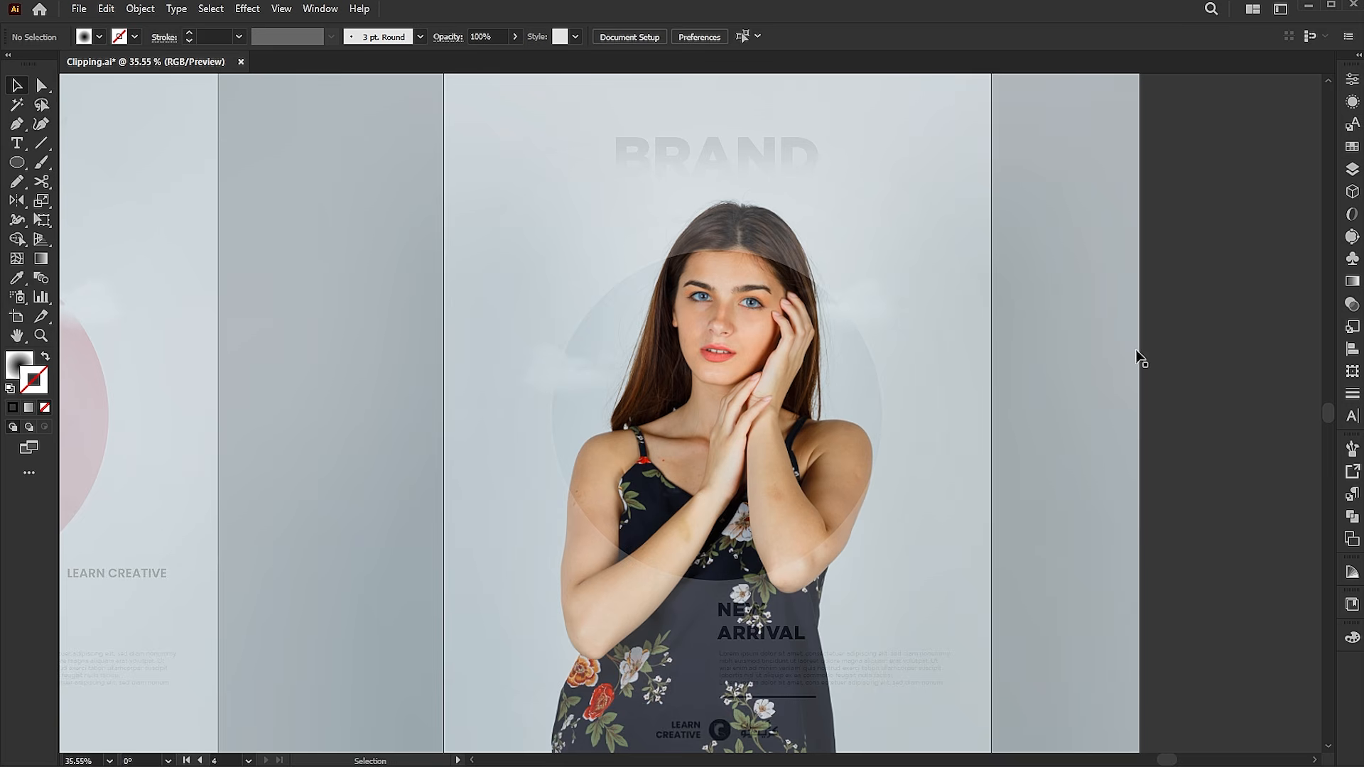
Start a Pen path on the left side of the woman's hair and trace over the crown to the right side.
key("z")
left_click_drag(776, 247, 859, 352)
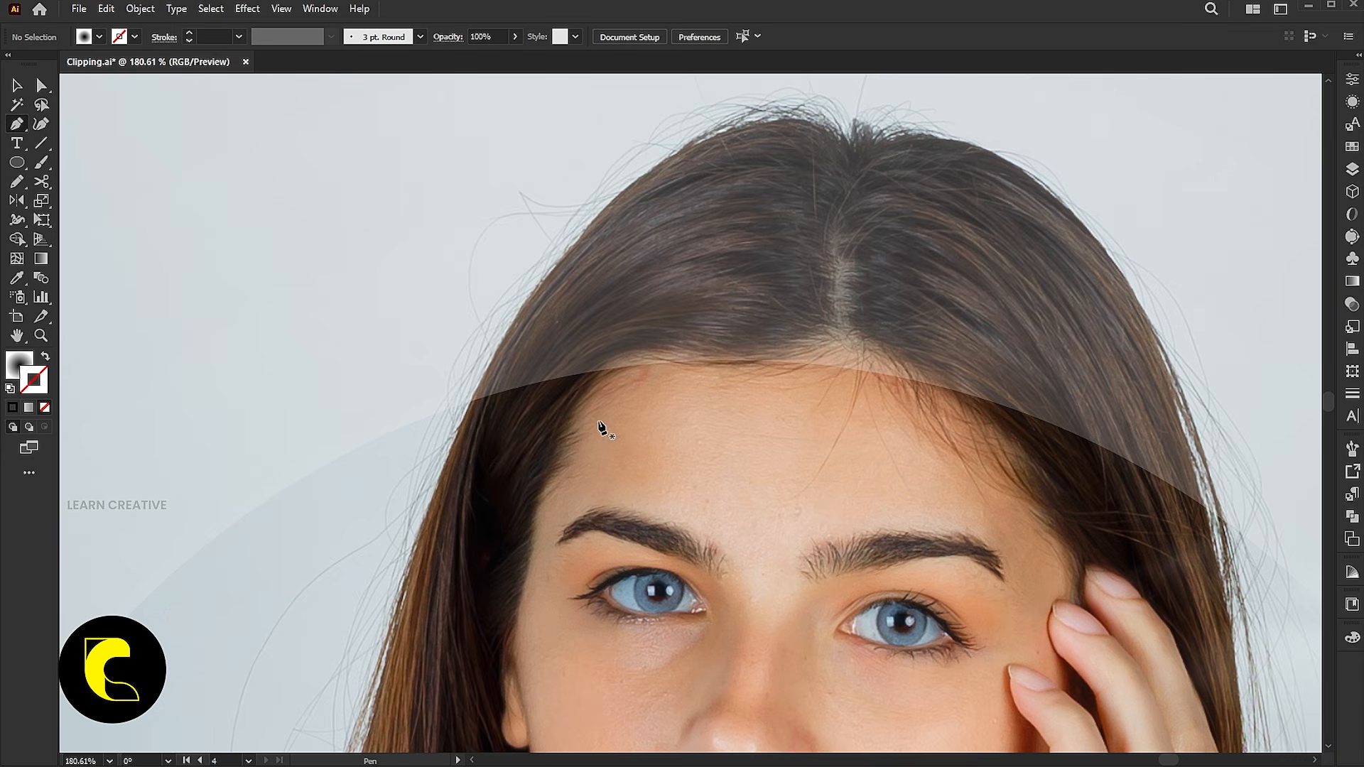
left_click(465, 449)
left_click(458, 429)
left_click_drag(531, 294, 549, 274)
left_click(591, 223)
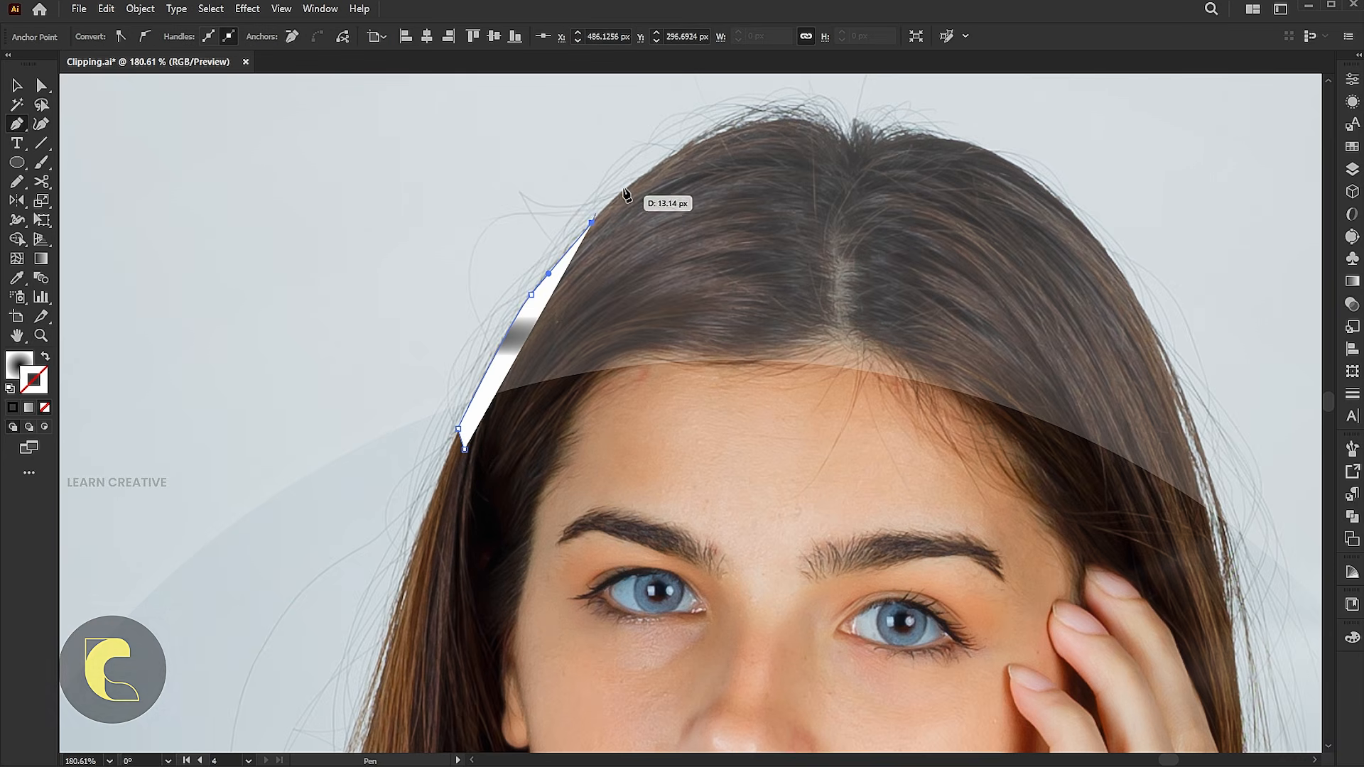
left_click_drag(631, 192, 671, 162)
left_click(669, 158)
left_click(773, 120)
left_click(852, 149)
left_click_drag(948, 141, 962, 147)
left_click(1037, 181)
left_click(1134, 238)
left_click(1203, 454)
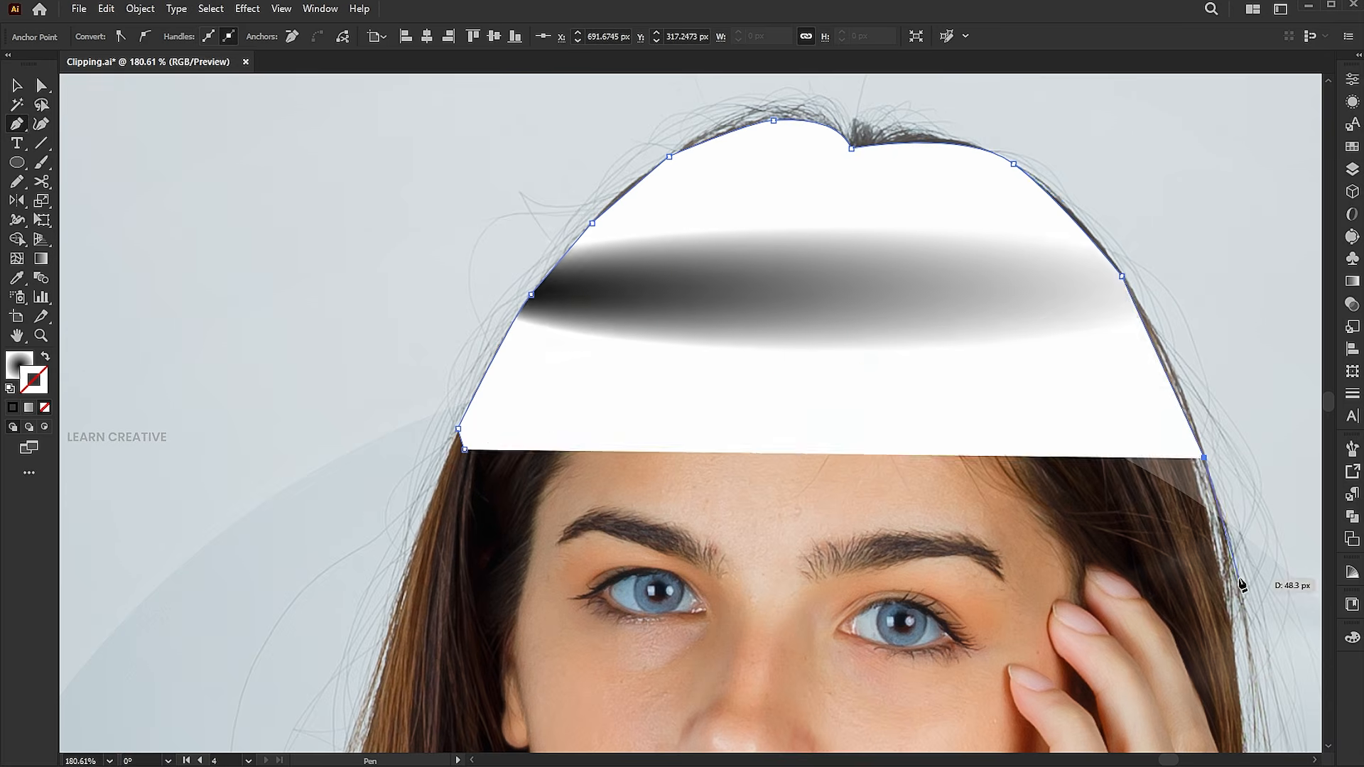
Continue the head path down the right side of the hair, across below the face and up the left side, closing it.
left_click(1237, 574)
scroll(1234, 573, "down", 4)
scroll(1201, 405, "down", 4)
left_click(1217, 455)
left_click(1206, 531)
scroll(853, 626, "up", 5)
scroll(853, 625, "left", 5)
left_click(480, 688)
left_click(421, 593)
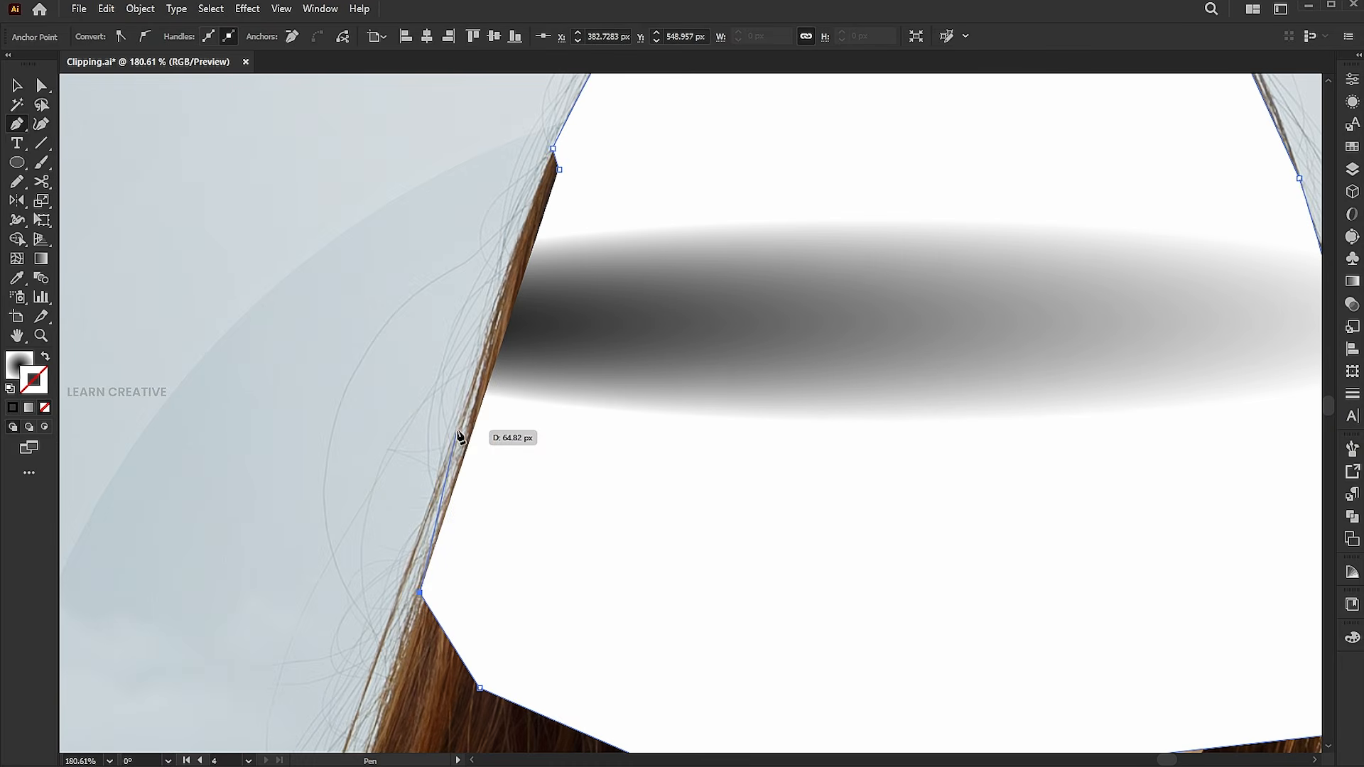
left_click(458, 430)
left_click(513, 246)
left_click(561, 170)
Start a second Pen path at the left upper arm's outer edge and trace around the elbow and up the forearm's underside.
scroll(396, 350, "down", 6, "alt")
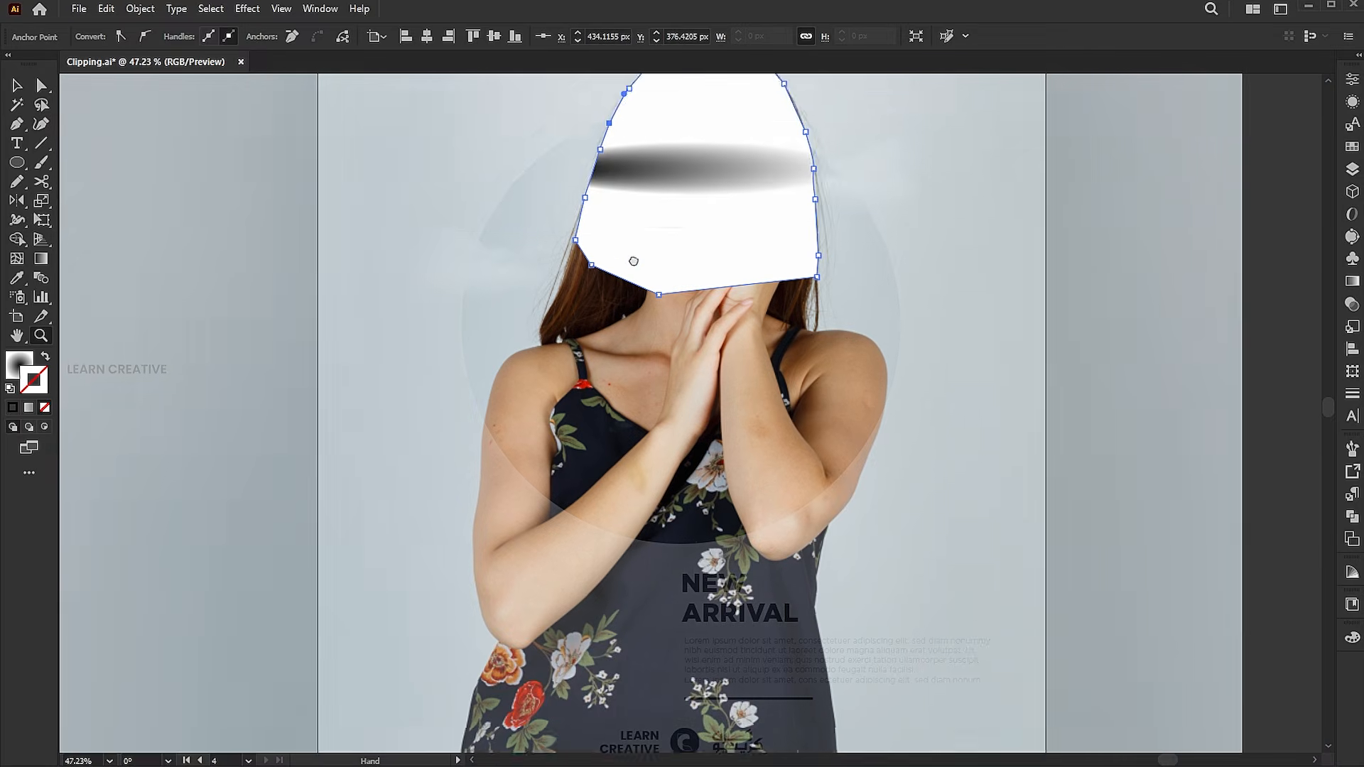
scroll(516, 328, "up", 6, "alt")
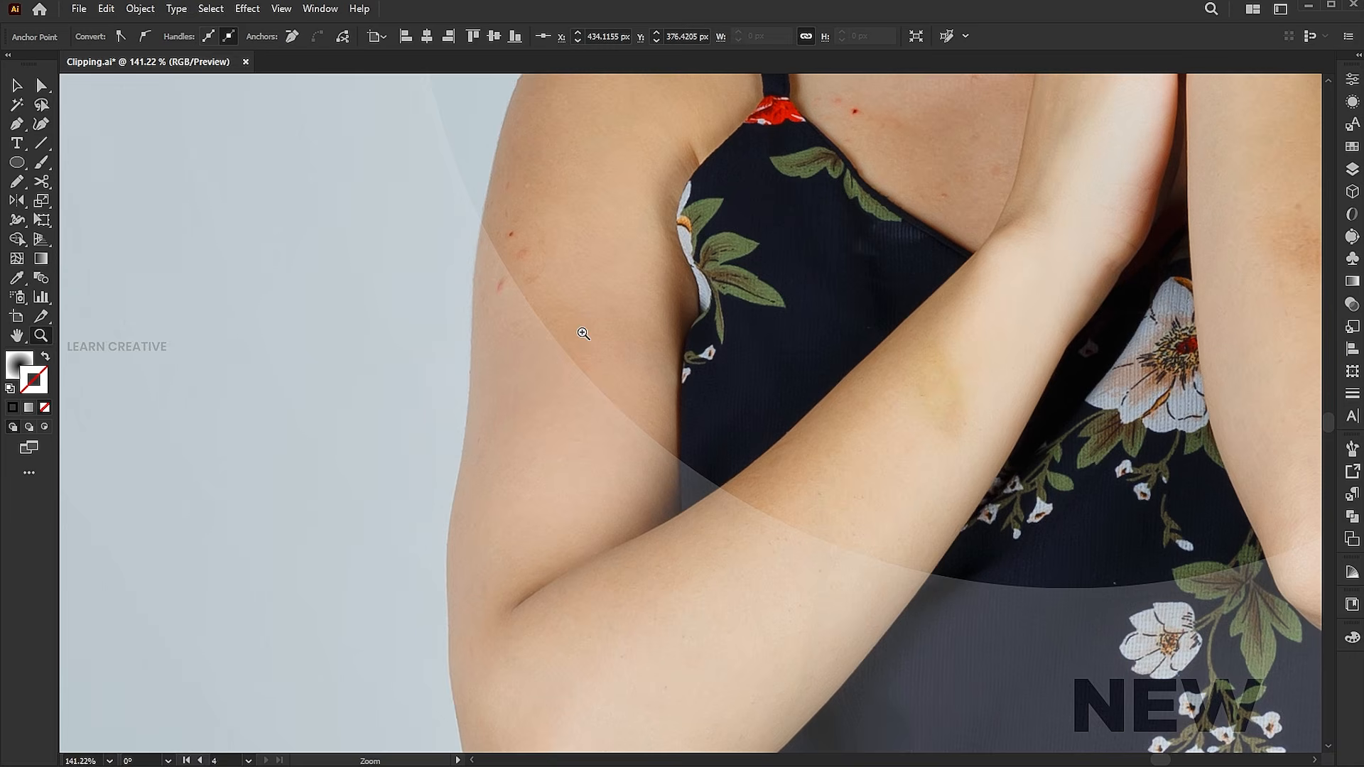
key("p")
left_click_drag(484, 211, 486, 222)
left_click_drag(474, 334, 475, 387)
scroll(509, 365, "down", 4)
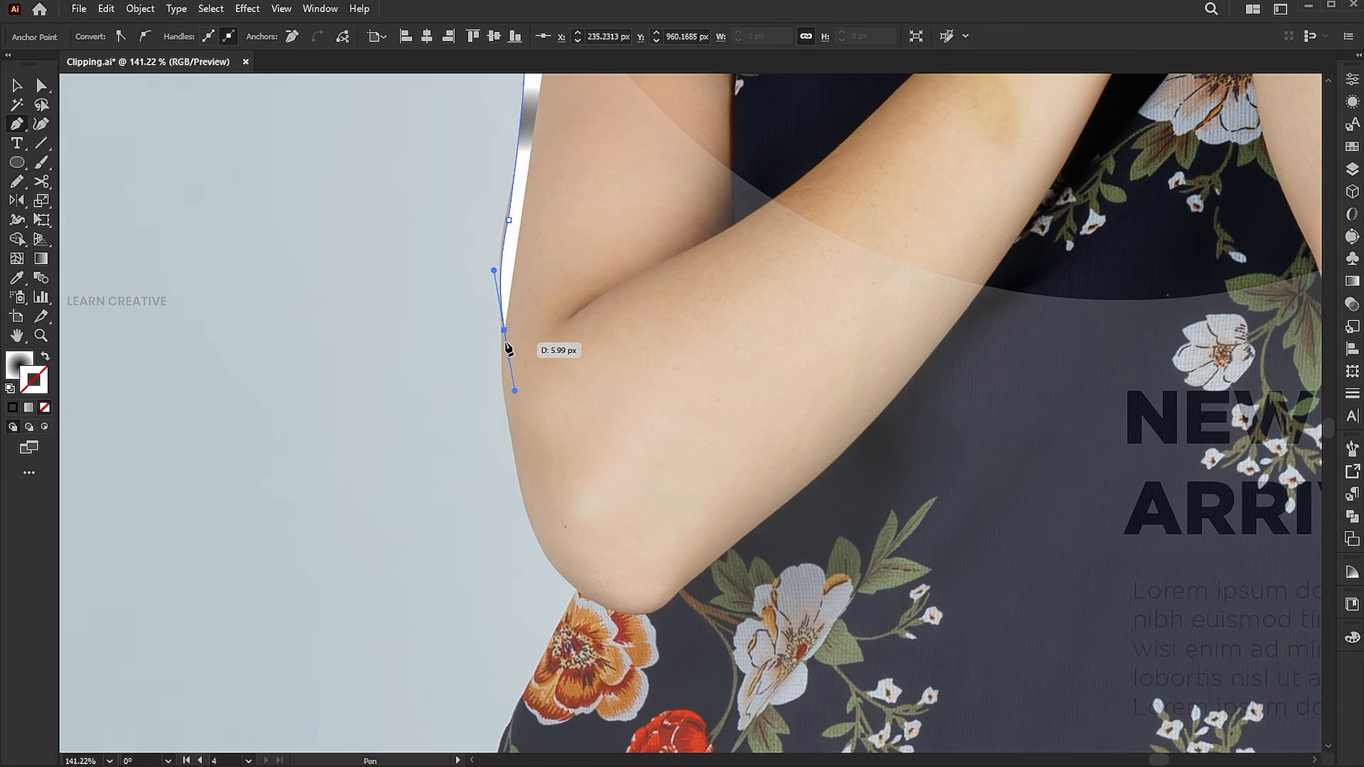
scroll(511, 320, "up", 1)
left_click(511, 401)
left_click_drag(521, 495, 540, 590)
left_click_drag(584, 651, 617, 678)
left_click(662, 672)
left_click_drag(726, 620, 741, 607)
left_click_drag(802, 553, 910, 453)
left_click(910, 453)
left_click(1002, 341)
Extend the arm path across the dress to the other forearm, around its elbow and up that arm's outer edge.
left_click_drag(1002, 340, 231, 451)
left_click(300, 342)
left_click_drag(302, 346, 383, 438)
left_click(609, 410)
left_click(626, 506)
left_click(639, 533)
left_click(664, 585)
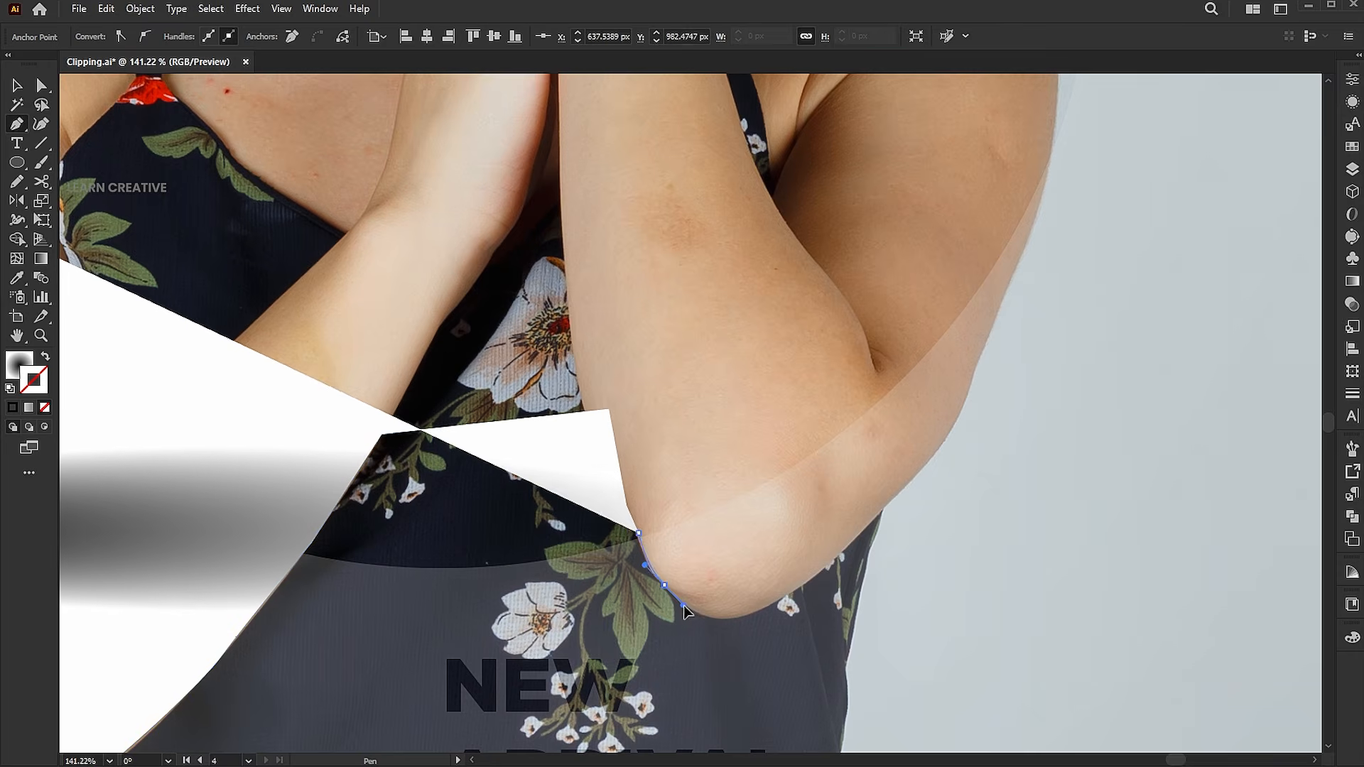
left_click_drag(751, 612, 796, 600)
left_click(927, 461)
left_click_drag(970, 387, 981, 344)
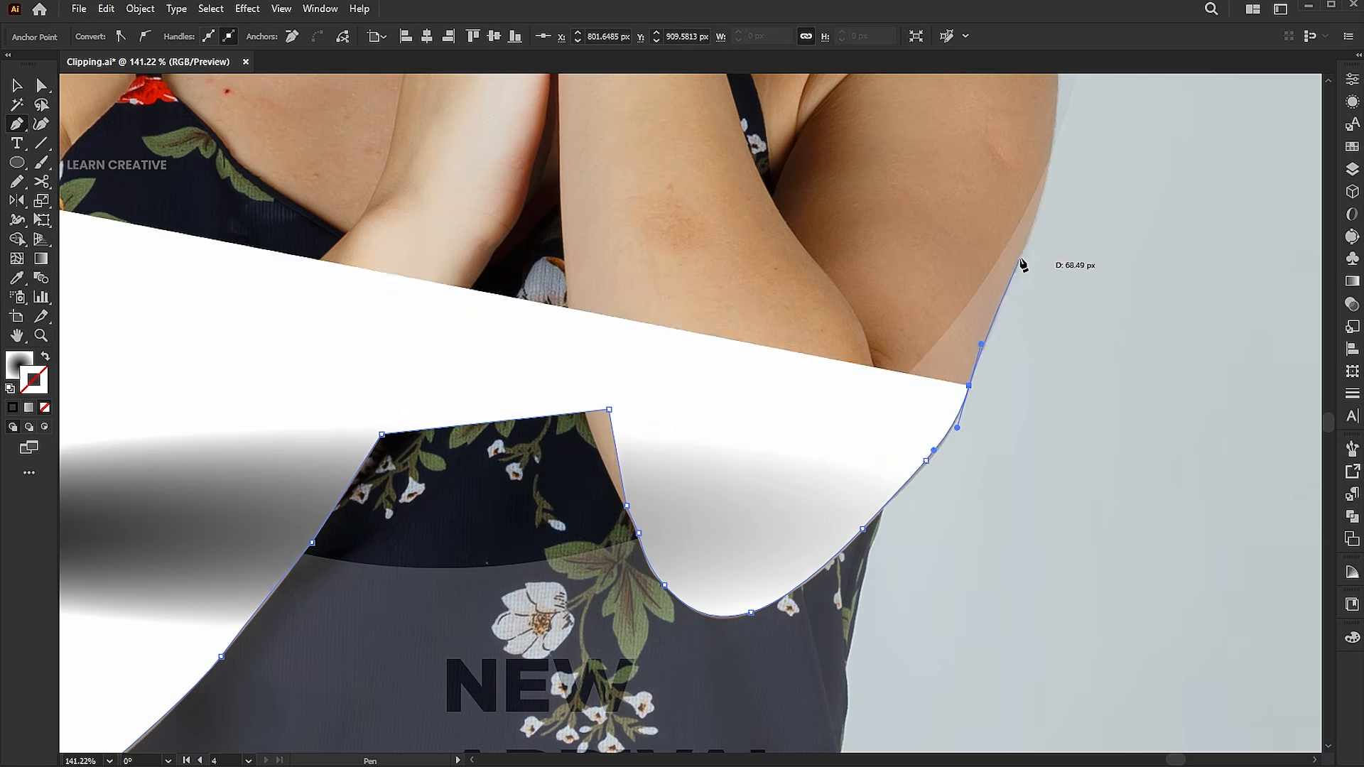
left_click(1018, 254)
left_click_drag(1019, 254, 1000, 503)
Bring the arm path back across the chest inside the circle and close it at the left upper arm.
left_click_drag(425, 359, 812, 298)
left_click(640, 300)
left_click(375, 341)
left_click(253, 365)
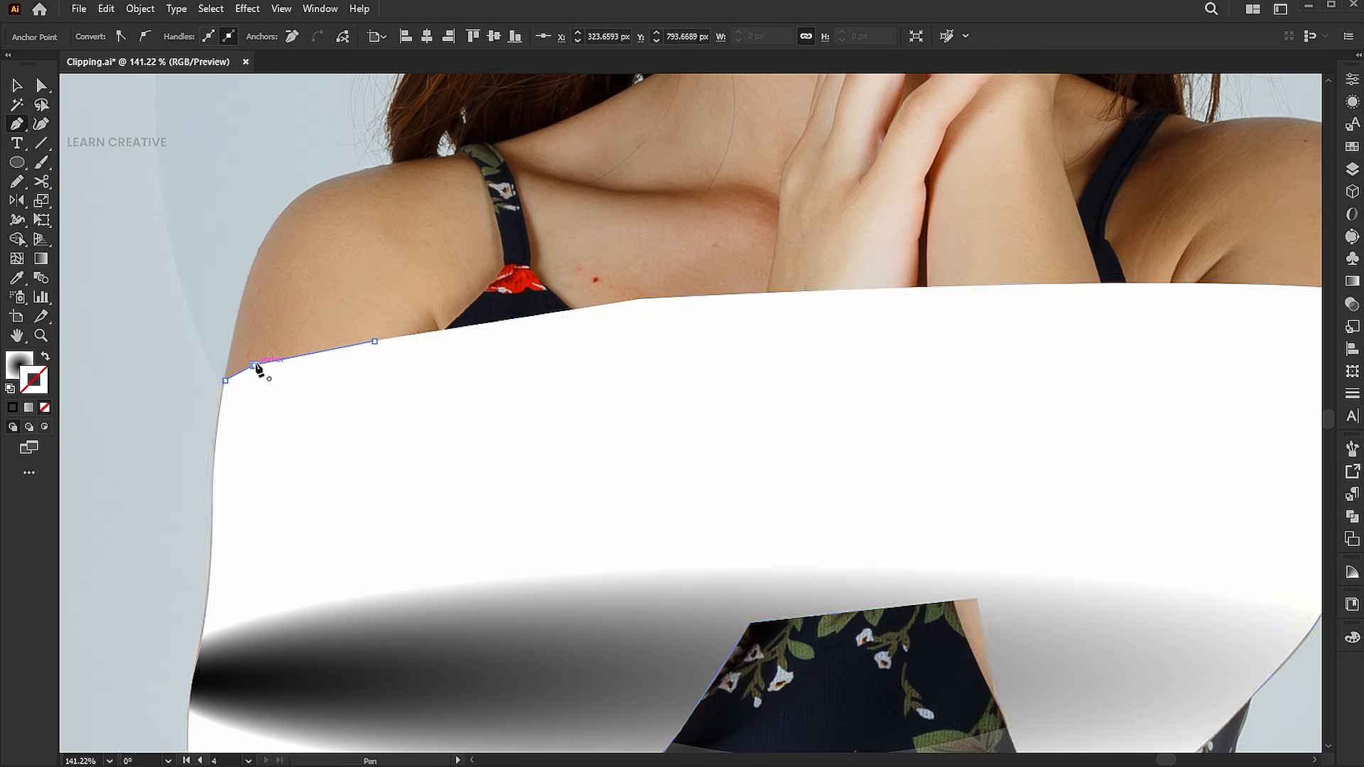
Set the opacity of the large photo of the woman behind the poster to 100%.
key("v")
key("ctrl+0")
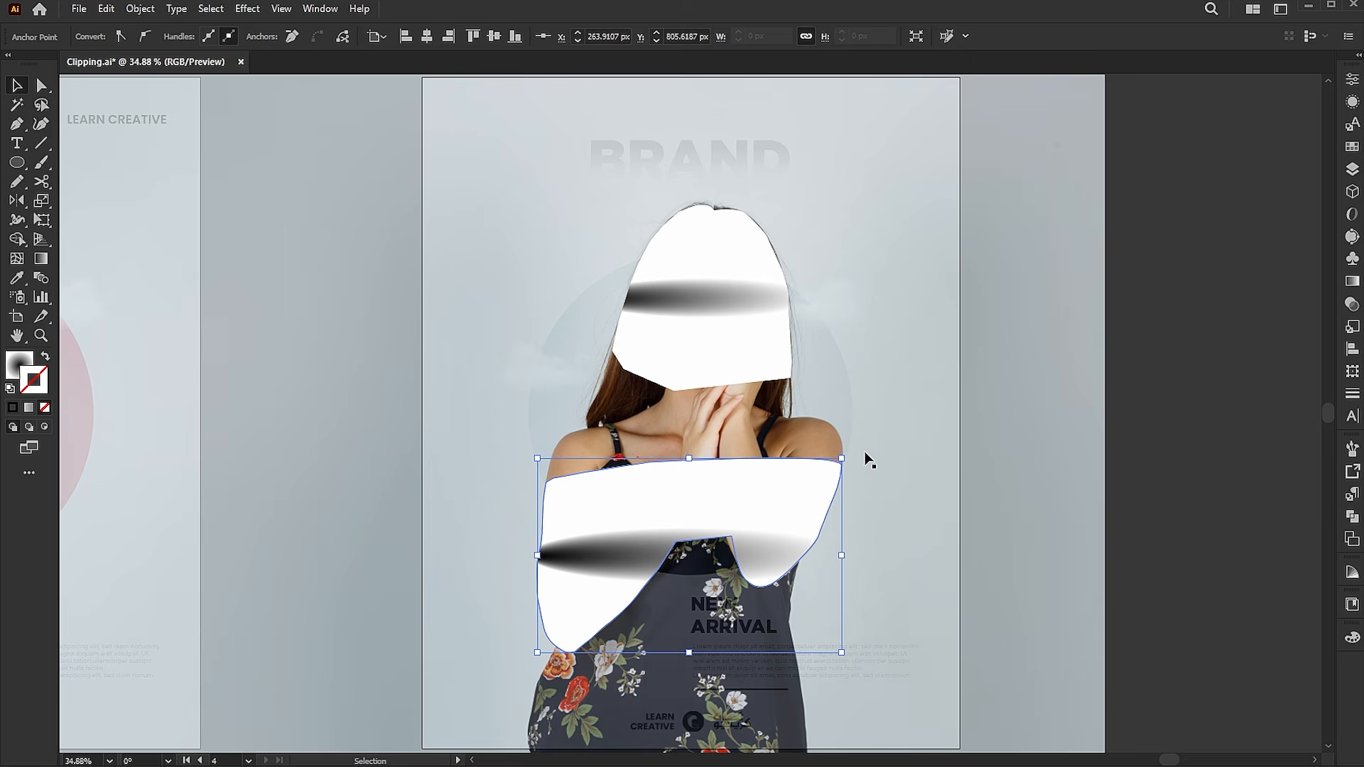
left_click(876, 244)
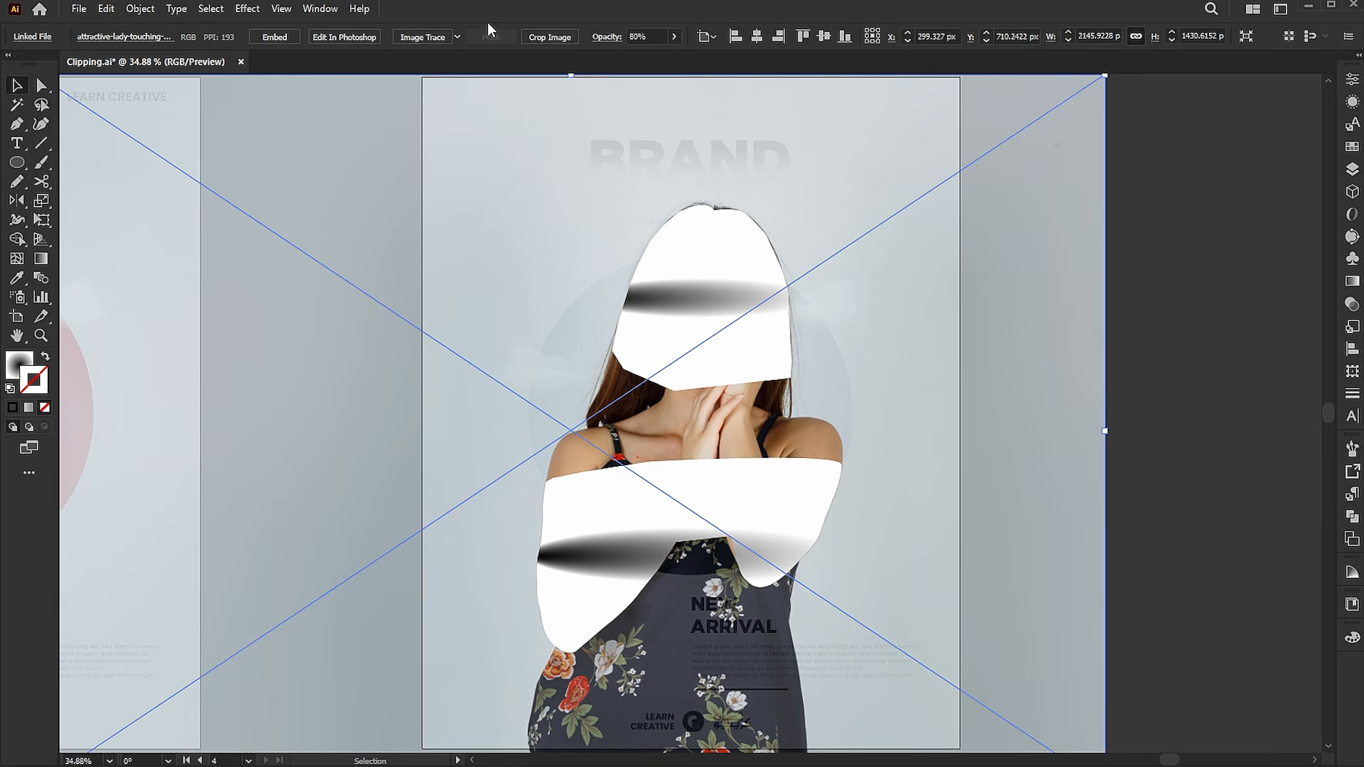
type("100")
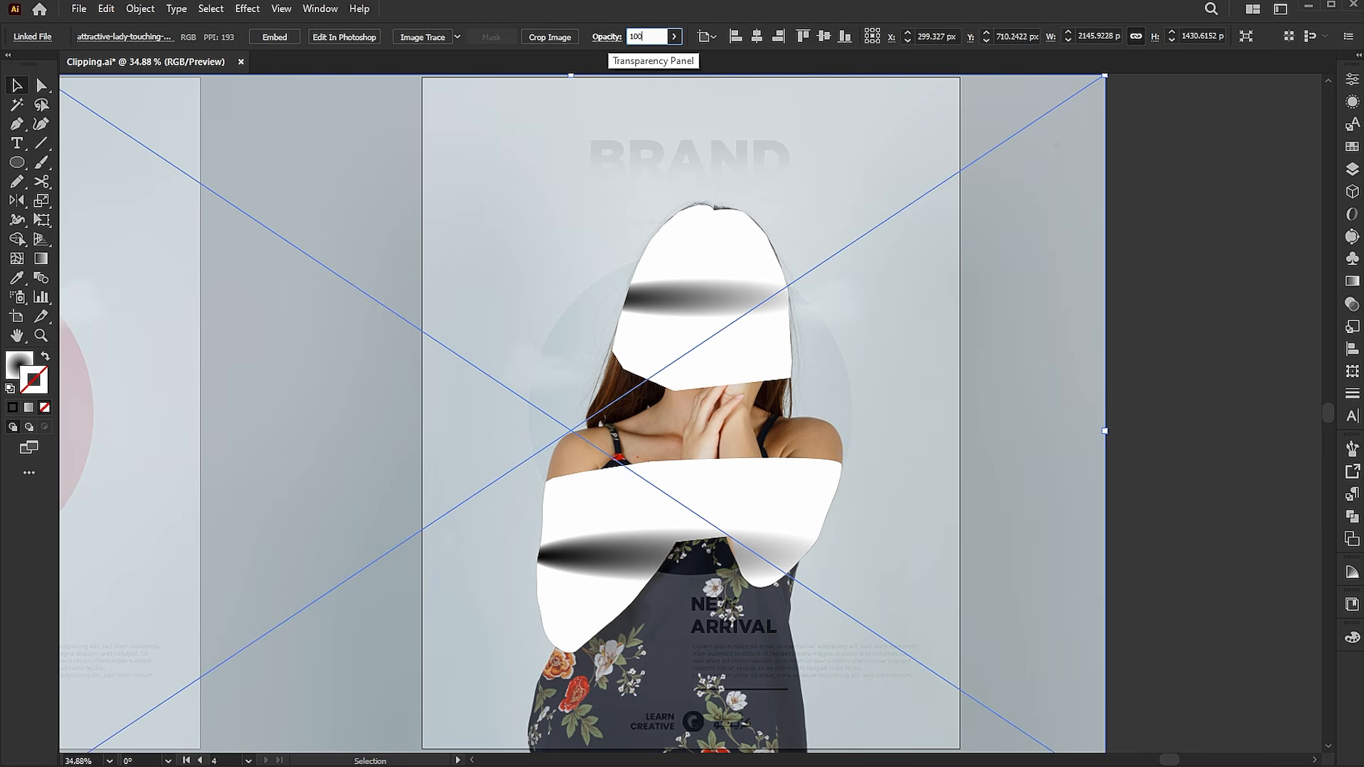
key("Return")
Combine the head path and the arm path into one compound path.
left_click(707, 296, "shift")
left_click(763, 526, "shift")
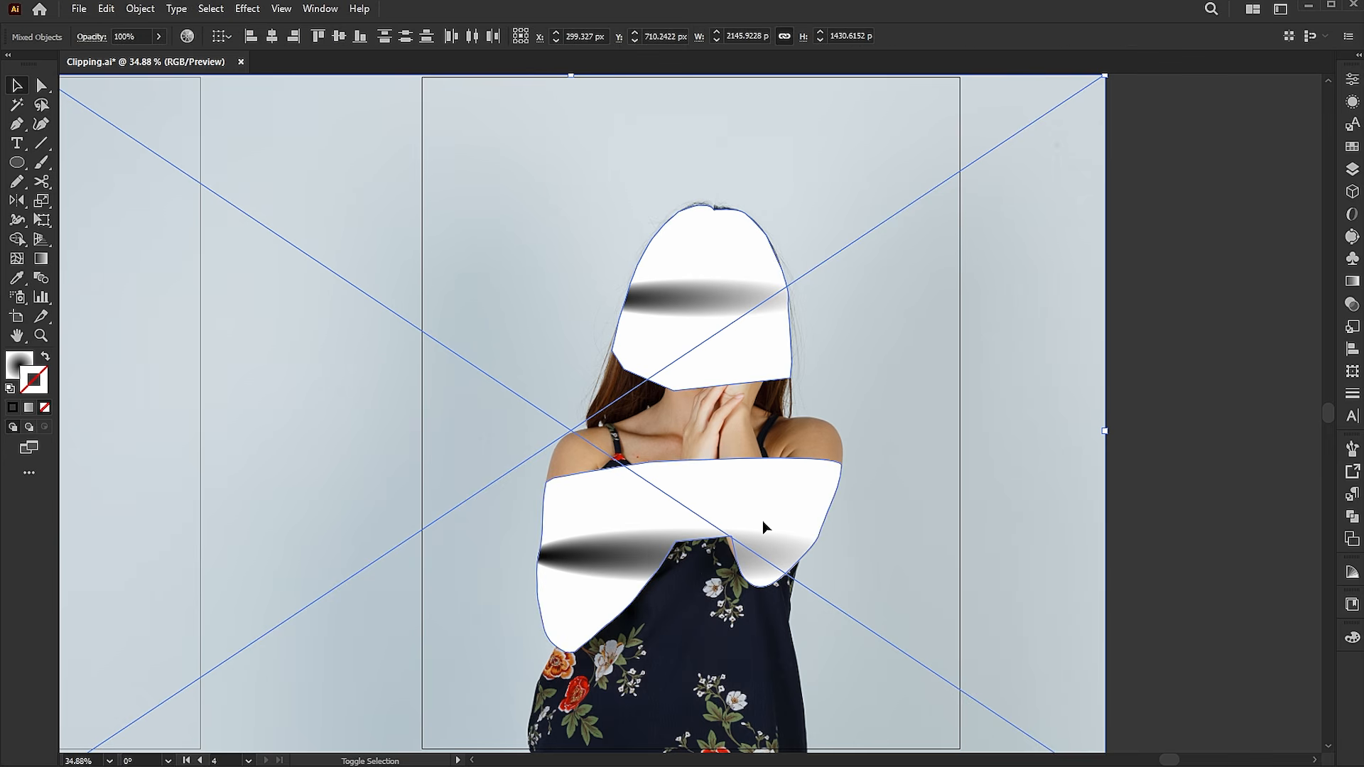
left_click(1203, 498)
left_click(722, 356)
left_click(725, 502, "shift")
right_click(724, 502)
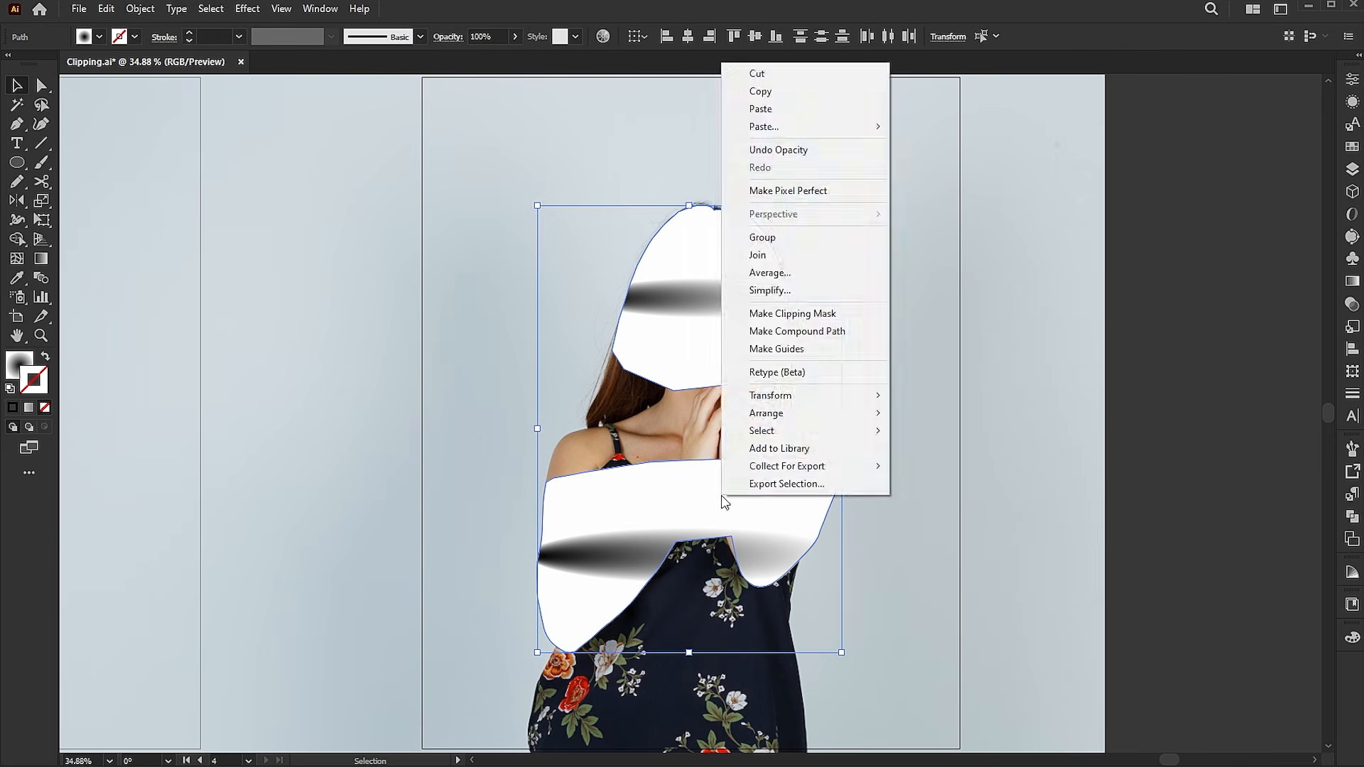
left_click(806, 338)
Make a clipping mask from the photo and the compound path of head and arms.
key("ctrl+a")
right_click(742, 284)
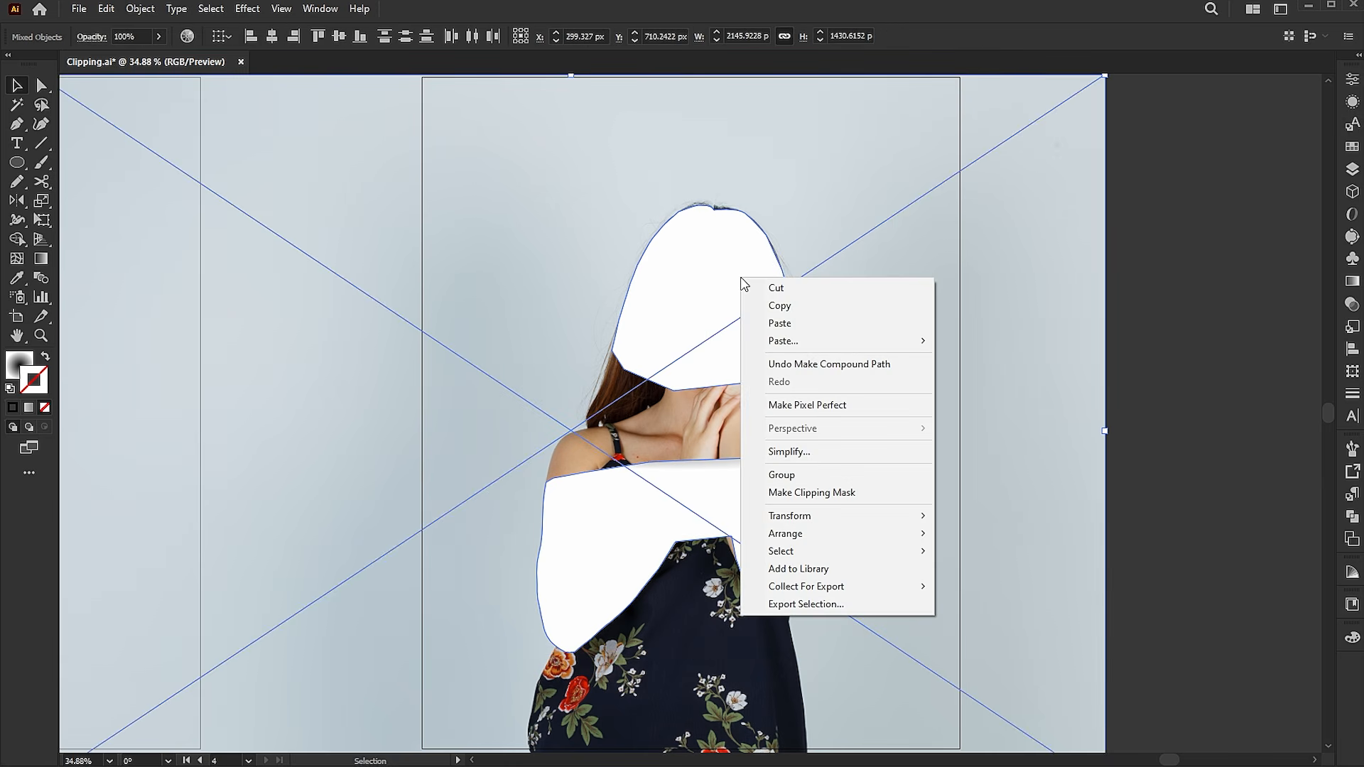
left_click(811, 492)
left_click(1222, 359)
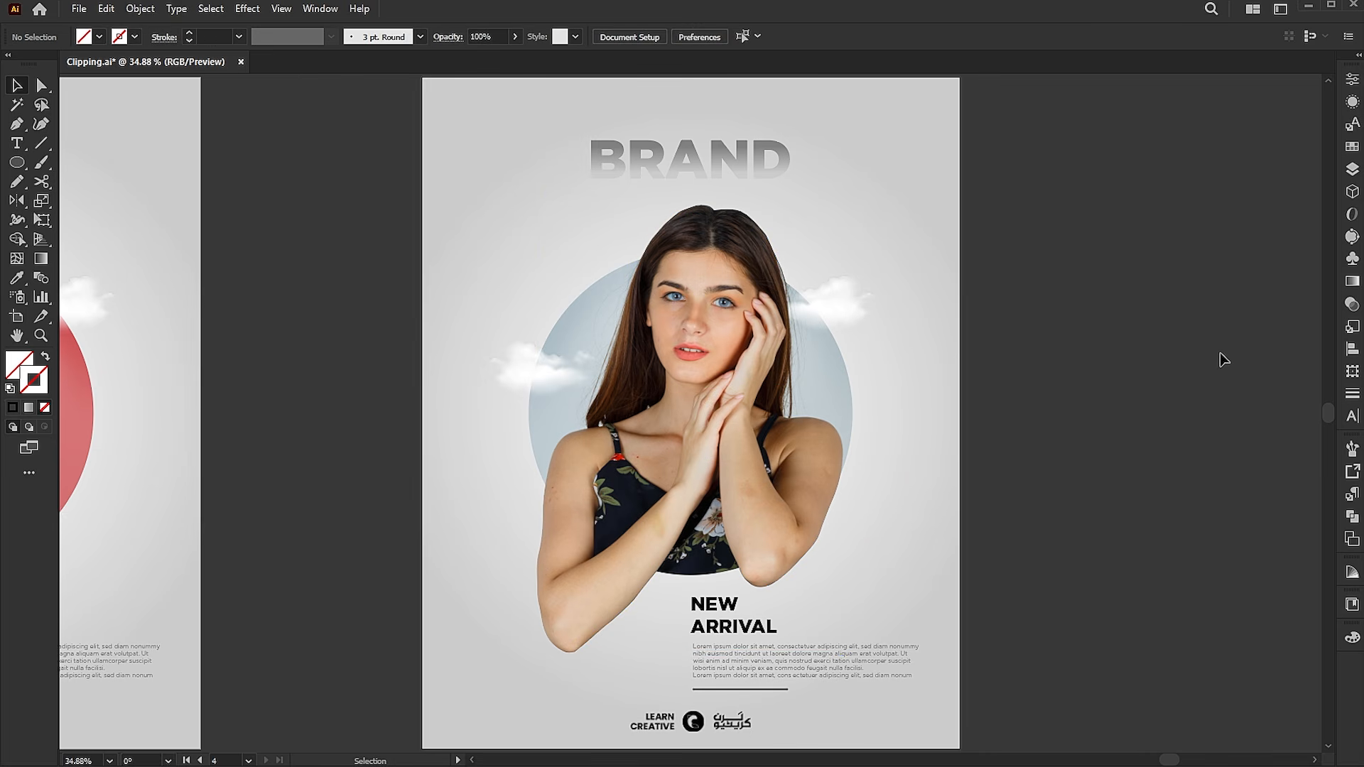
Bring both cloud images to the front, above the woman's cut-out.
left_click(817, 297)
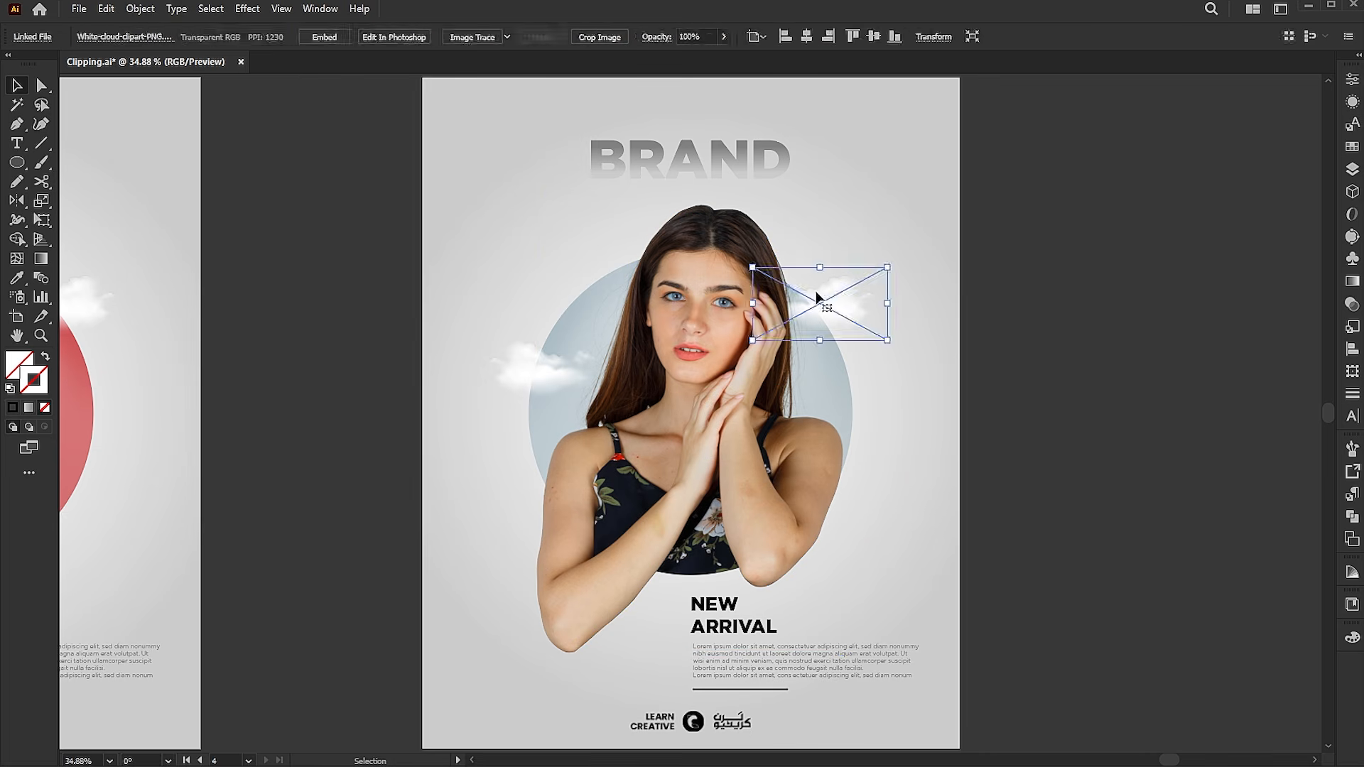
left_click(538, 365, "shift")
right_click(518, 370)
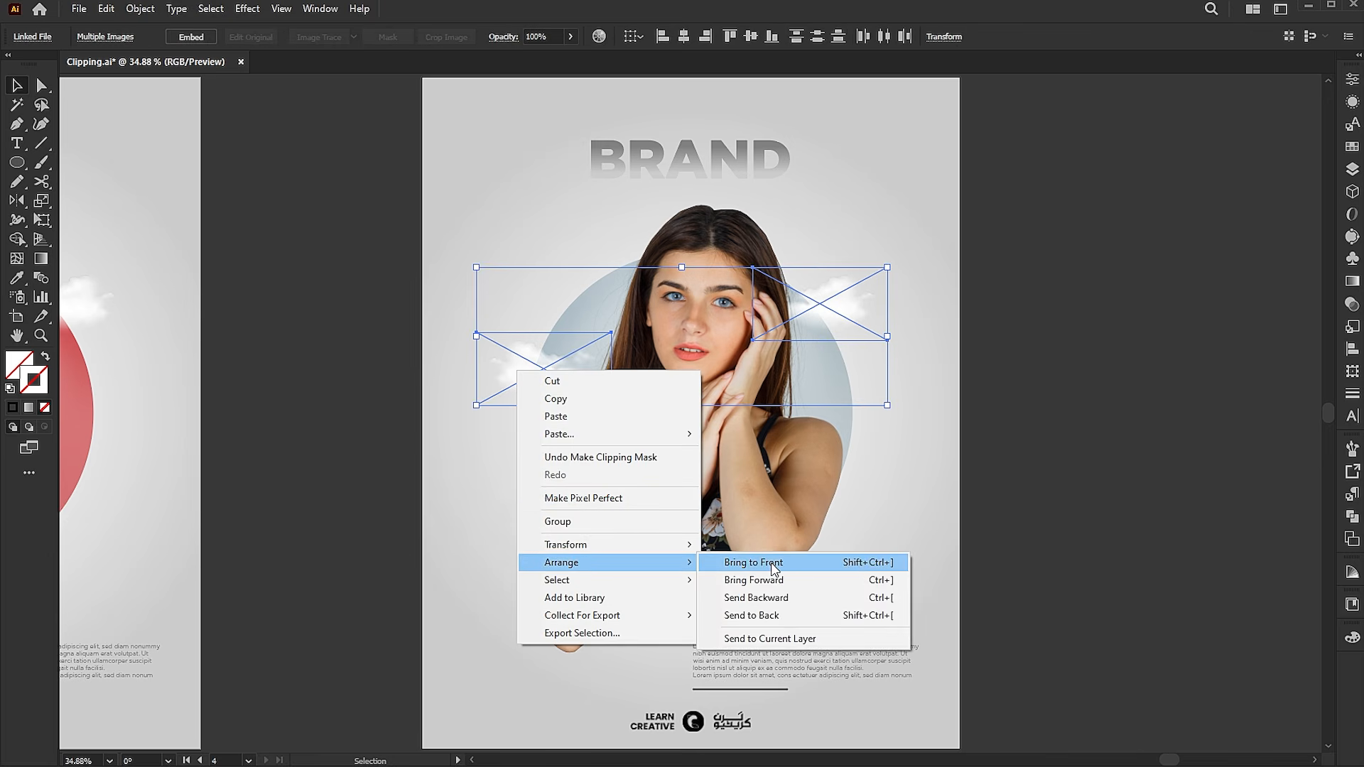
left_click(731, 561)
left_click(1180, 368)
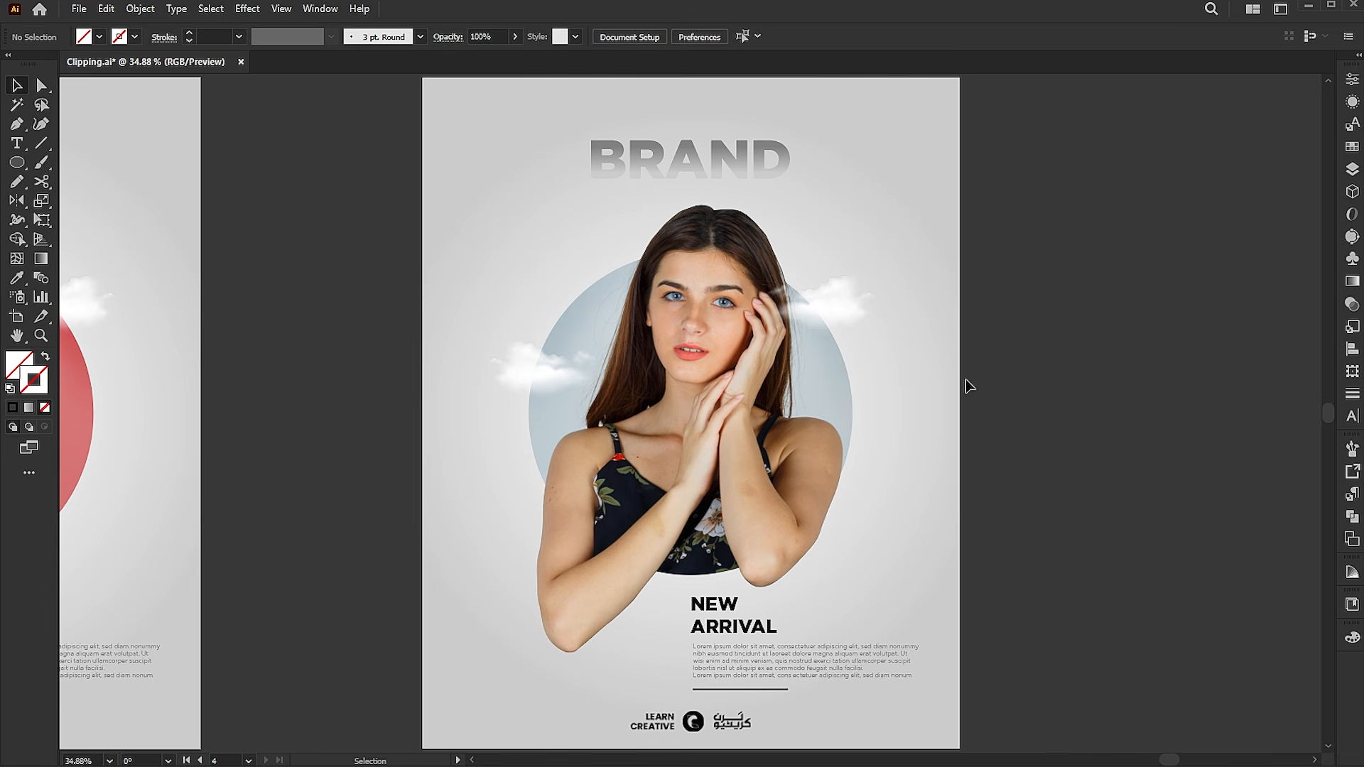
Change the blend mode of the curved shadow stroke inside the circle's clip group to Multiply.
left_click(592, 294)
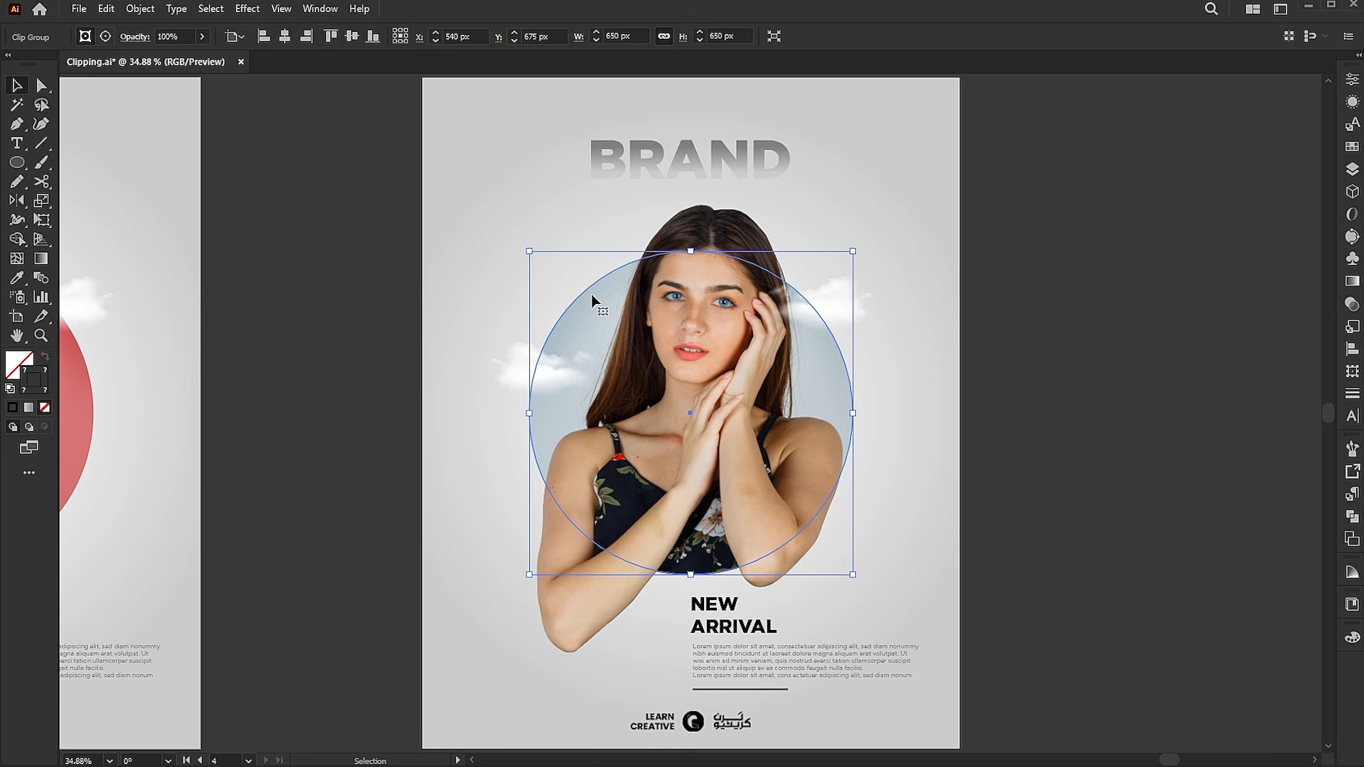
double_click(591, 294)
left_click(584, 302)
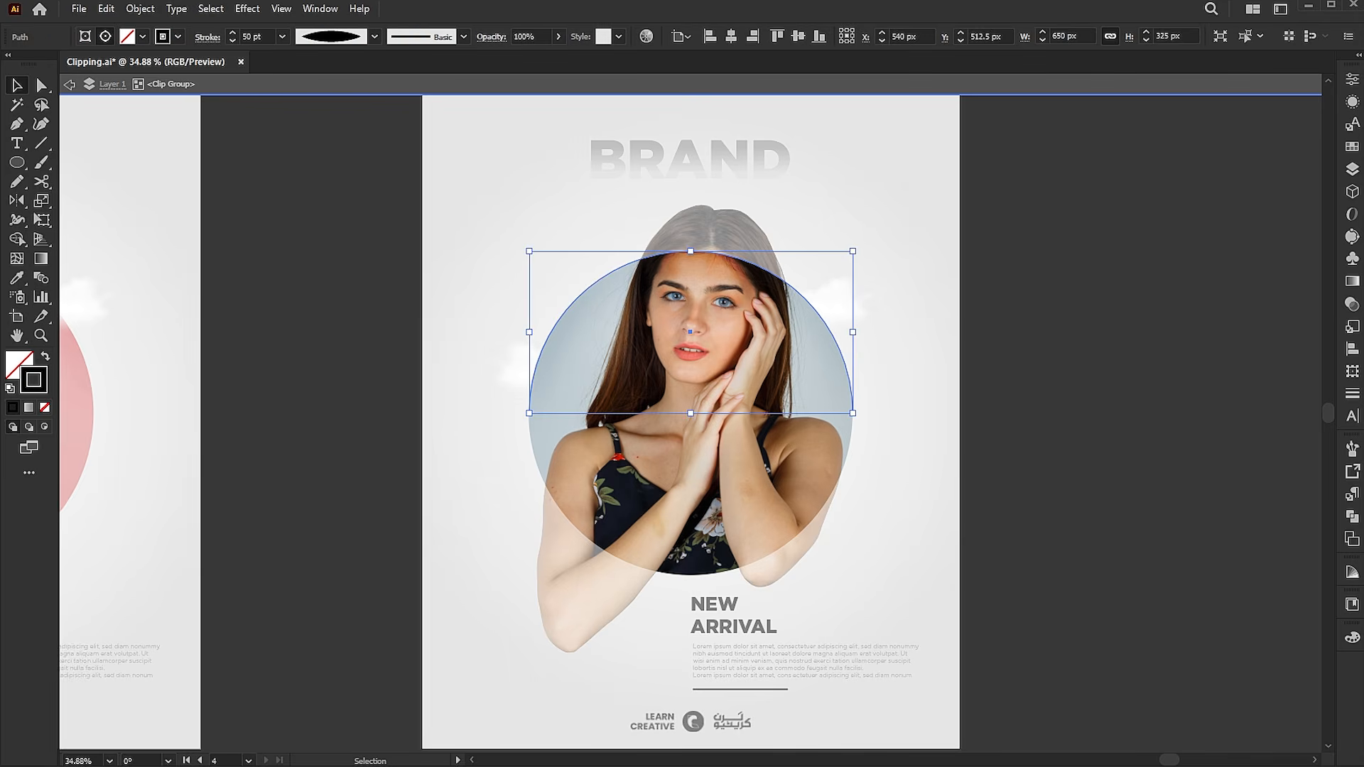
left_click(1351, 306)
left_click(1208, 96)
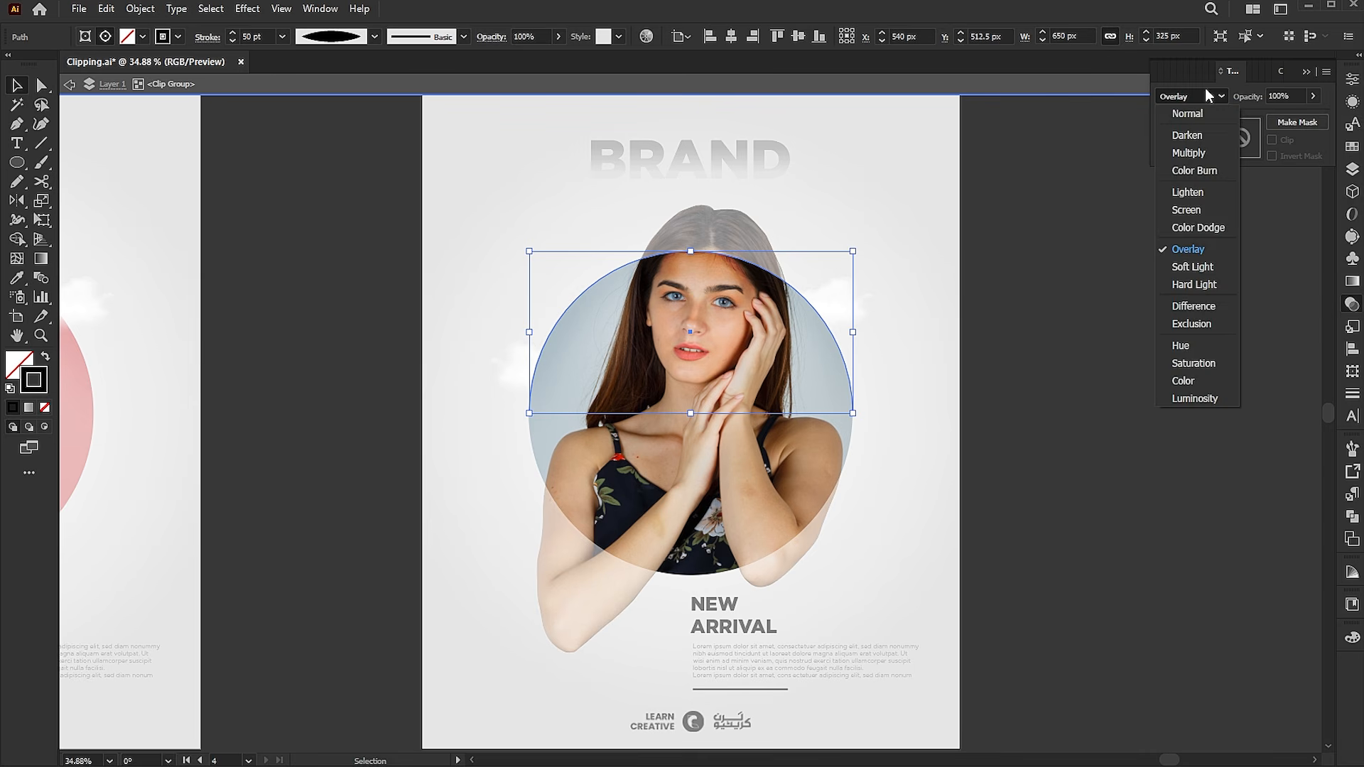
left_click(1197, 153)
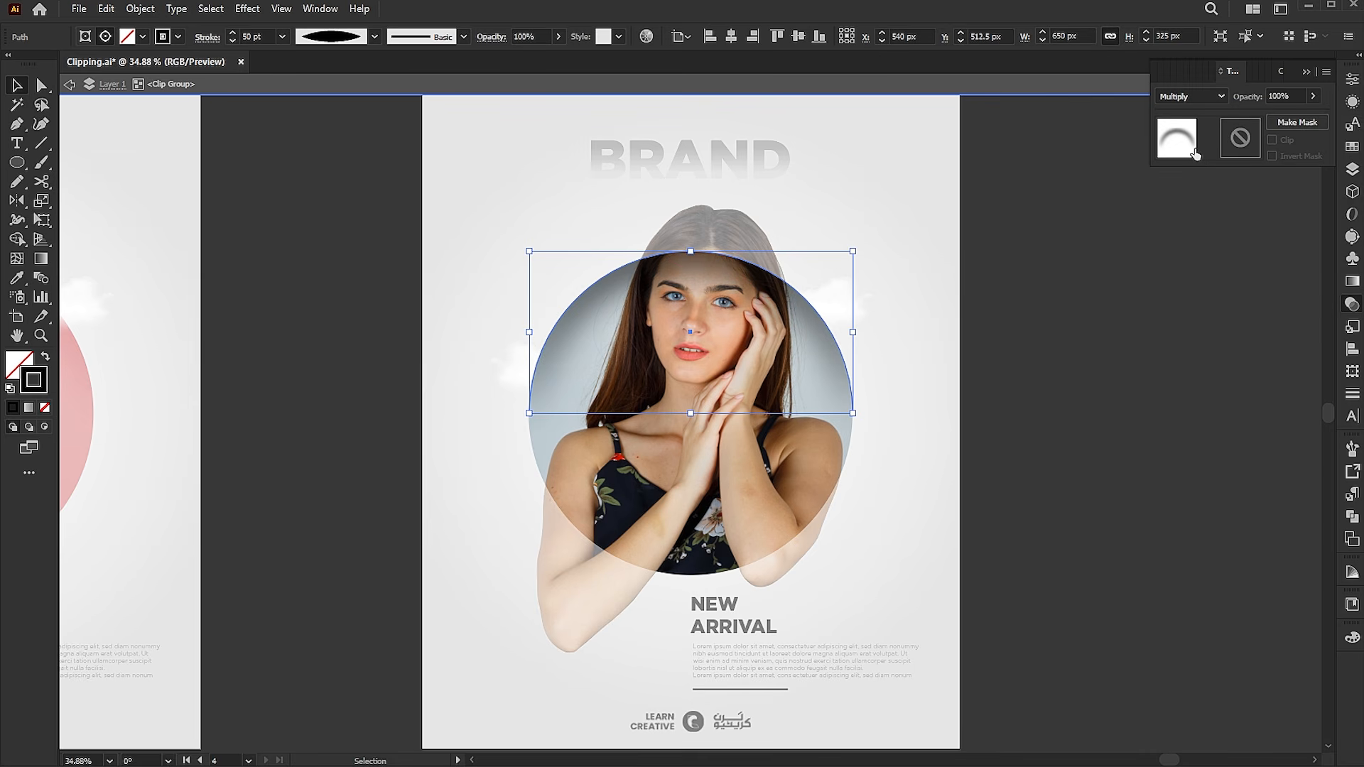
key("ctrl+z")
key("ctrl+z")
key("ctrl+z")
key("ctrl+z")
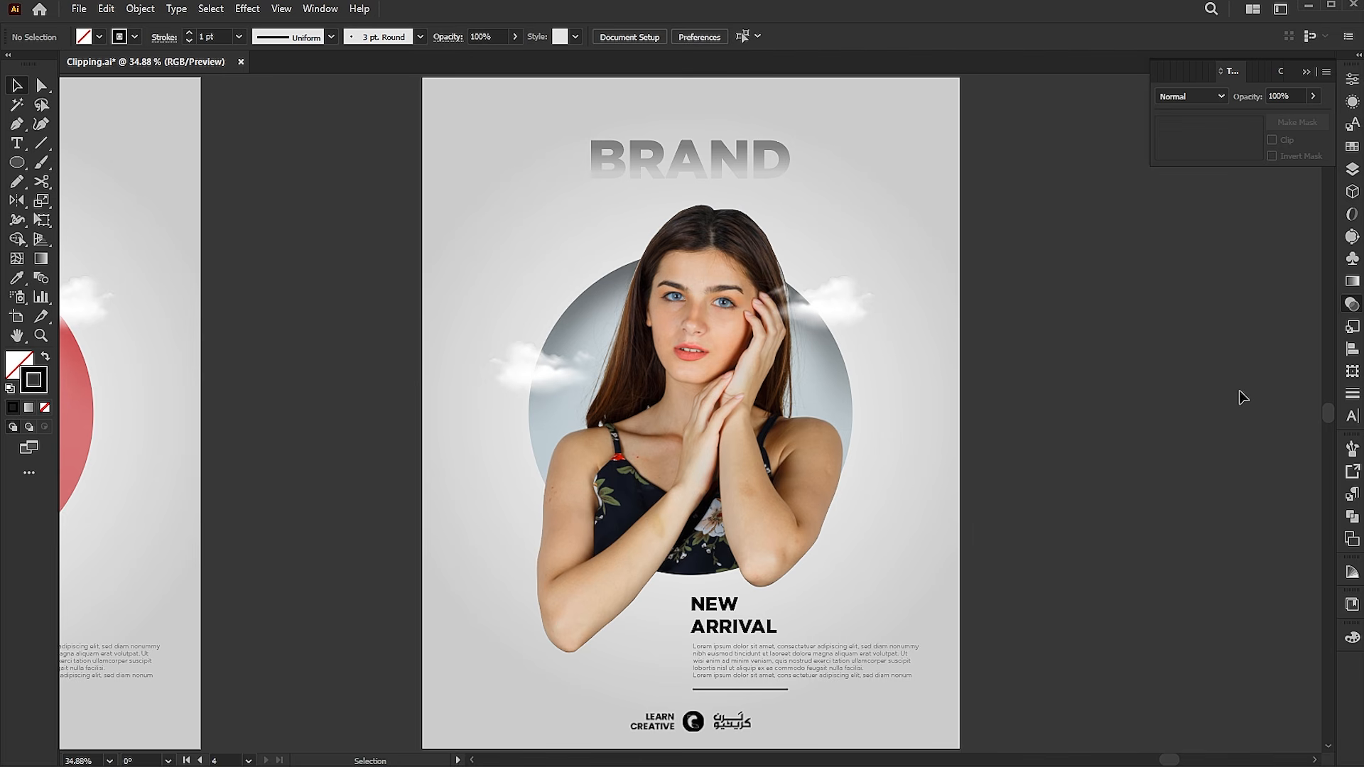
Draw a closed Pen path around the lower-hanging elbow, extending to a rounded tip below it as a shadow shape.
key("z")
left_click_drag(536, 633, 687, 505)
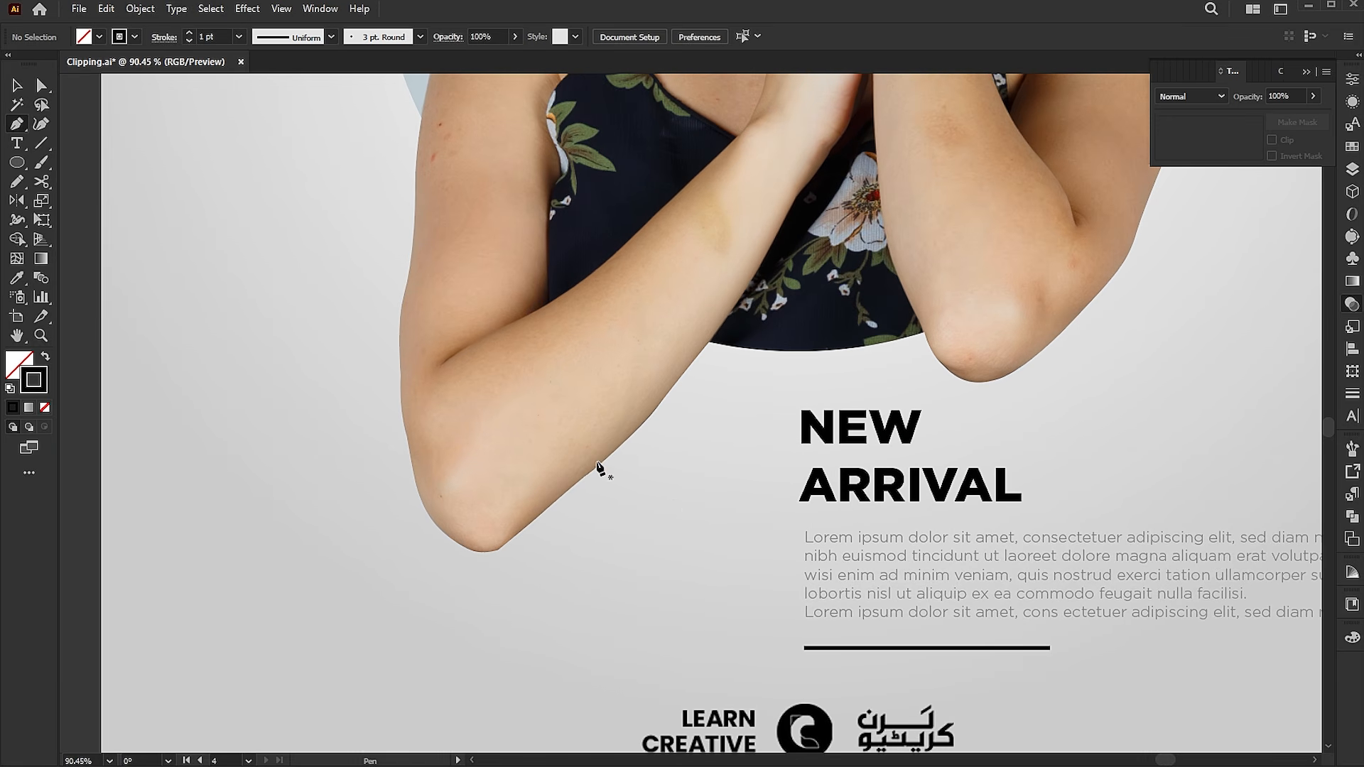
left_click(471, 253)
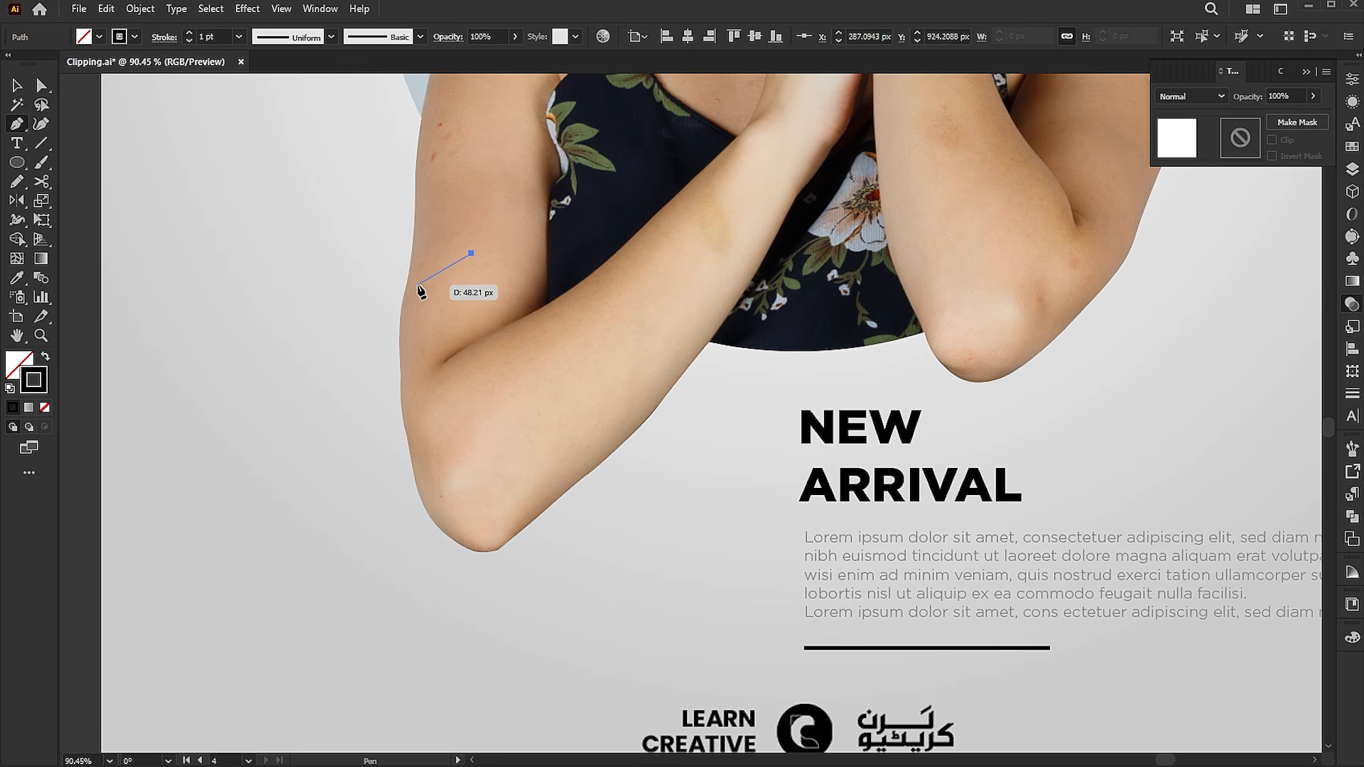
left_click_drag(411, 293, 405, 309)
left_click_drag(403, 480, 414, 551)
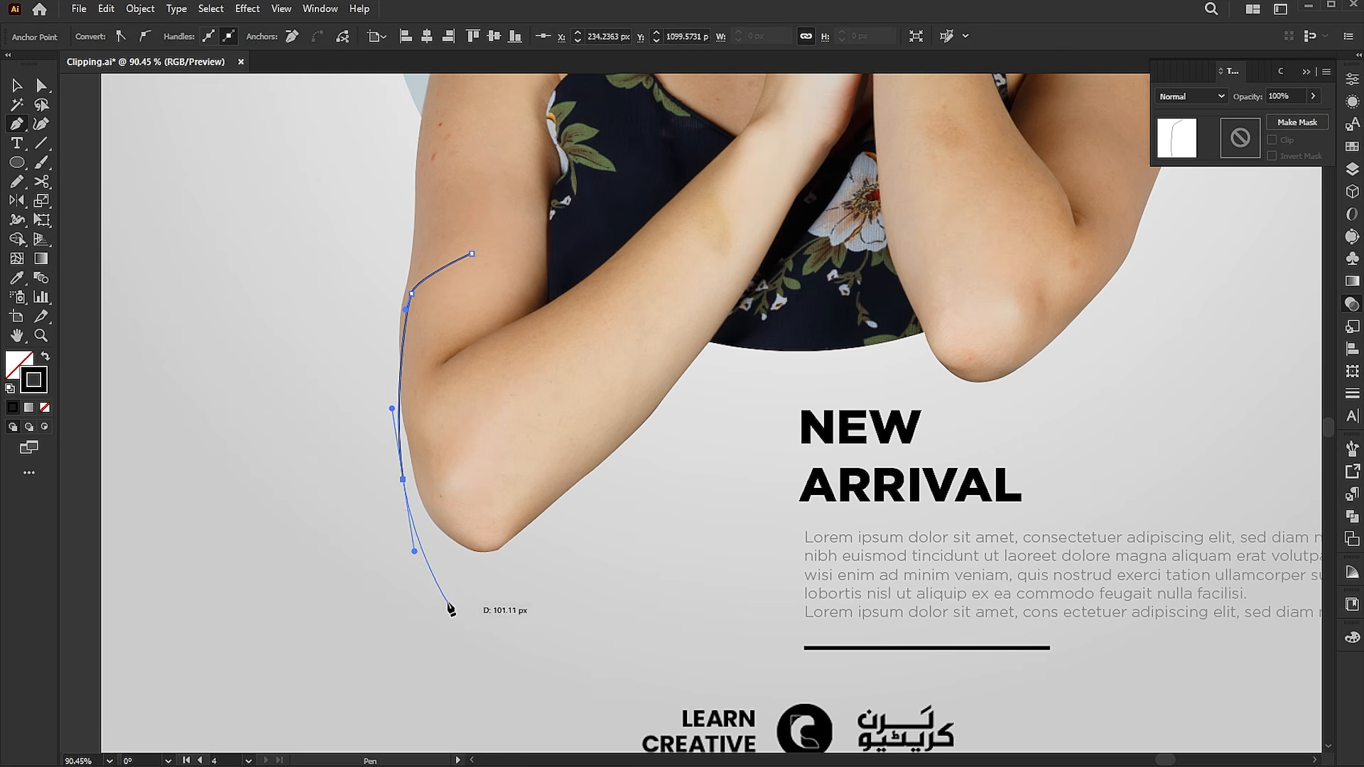
left_click_drag(449, 604, 487, 639)
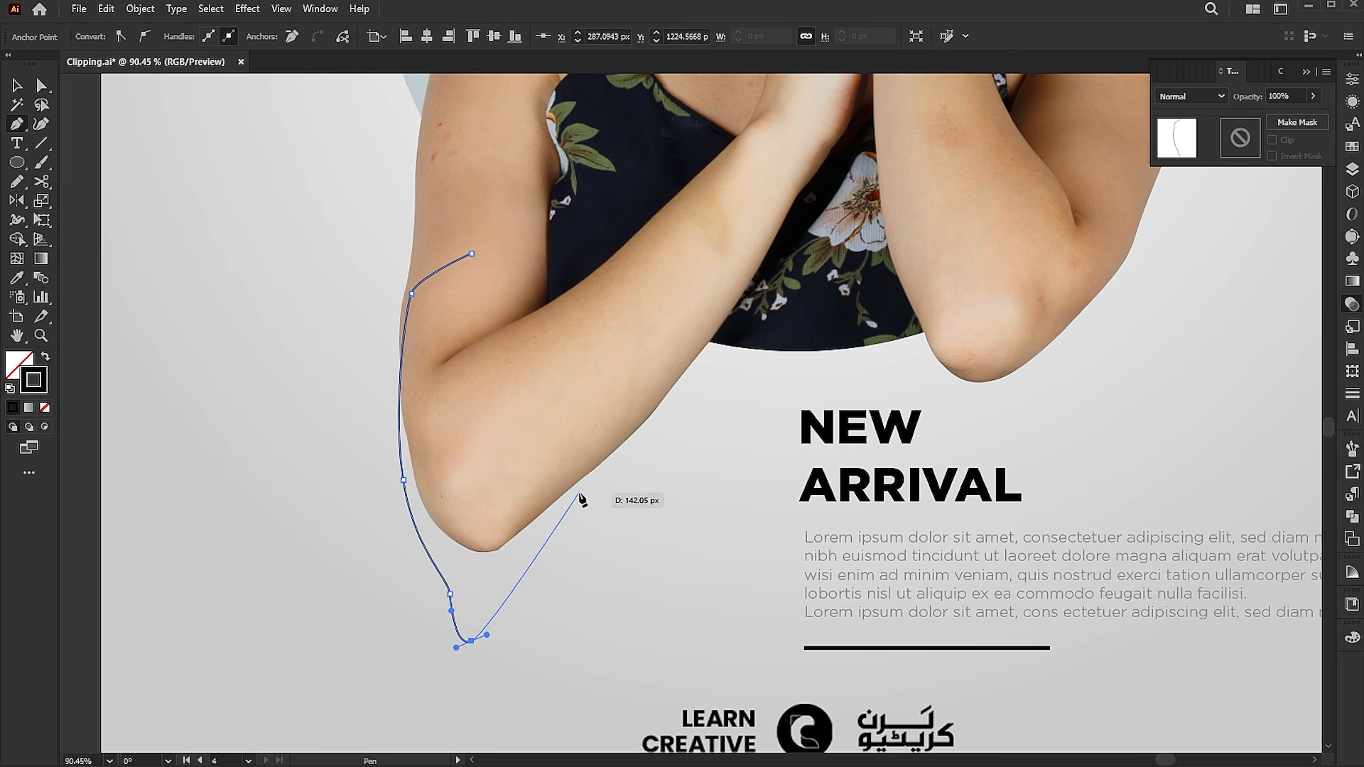
left_click(580, 489)
left_click(673, 388)
left_click(664, 299)
left_click(626, 262)
left_click(471, 254)
key("v")
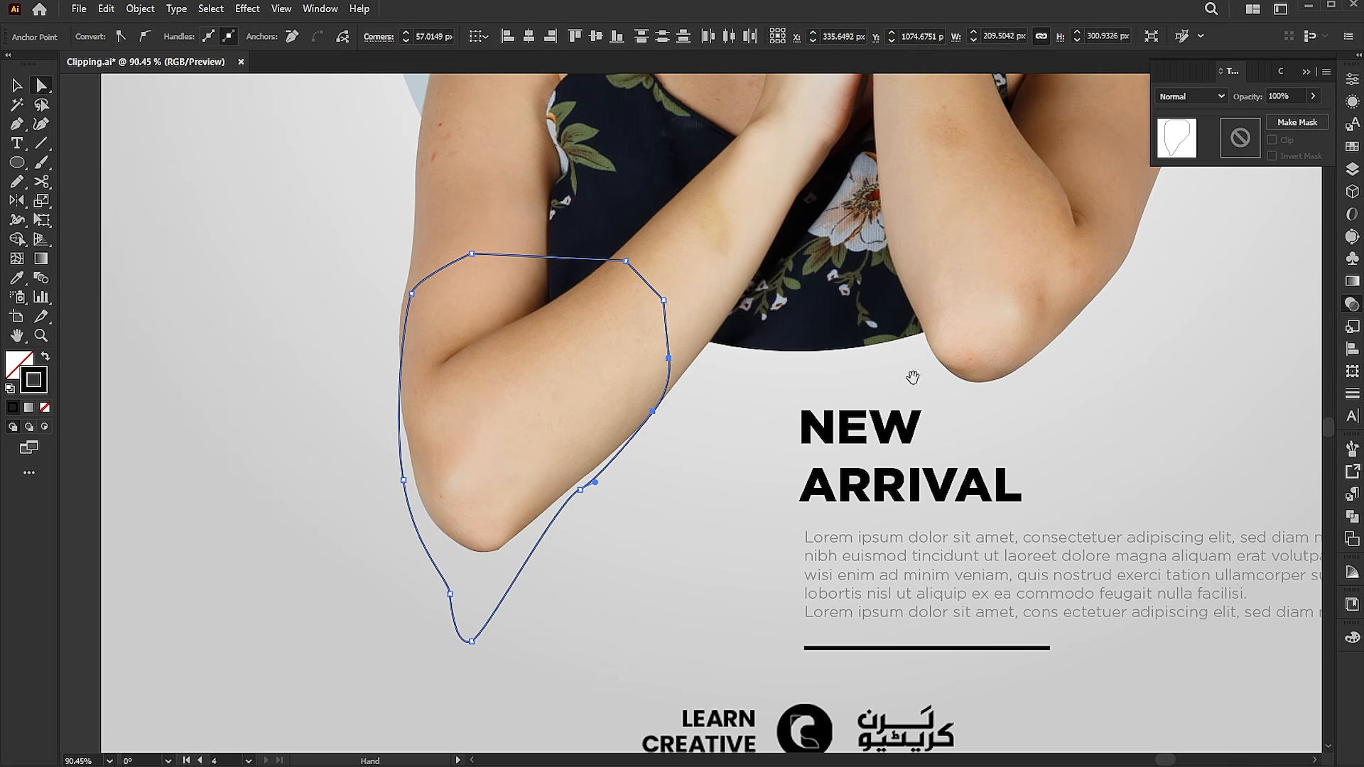
Draw a second closed Pen path around the other elbow, reaching down beside the NEW ARRIVAL title.
left_click_drag(914, 375, 732, 400)
key("p")
left_click_drag(711, 291, 734, 271)
left_click(751, 391)
left_click_drag(781, 467, 789, 469)
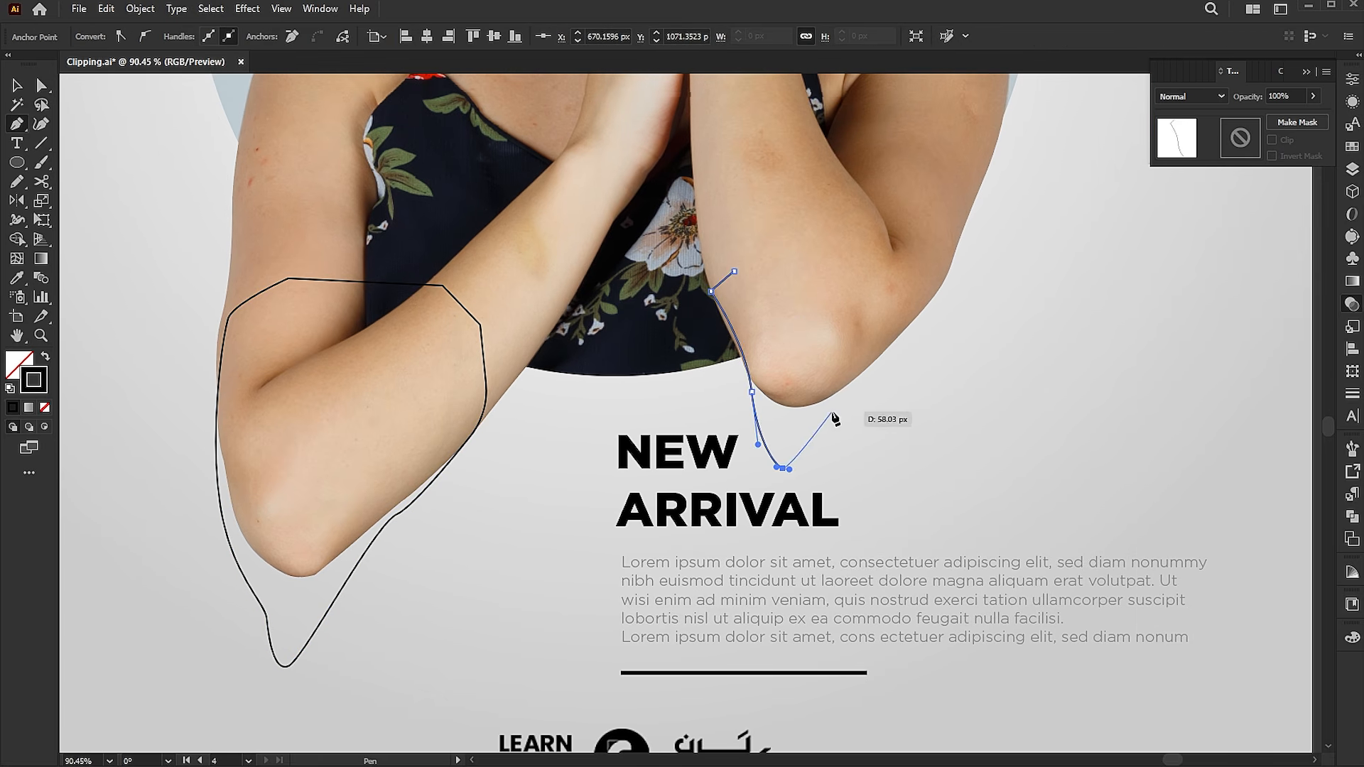
left_click(845, 396)
left_click(935, 295)
left_click(935, 157)
left_click(883, 143)
left_click(793, 201)
left_click(711, 291)
key("v")
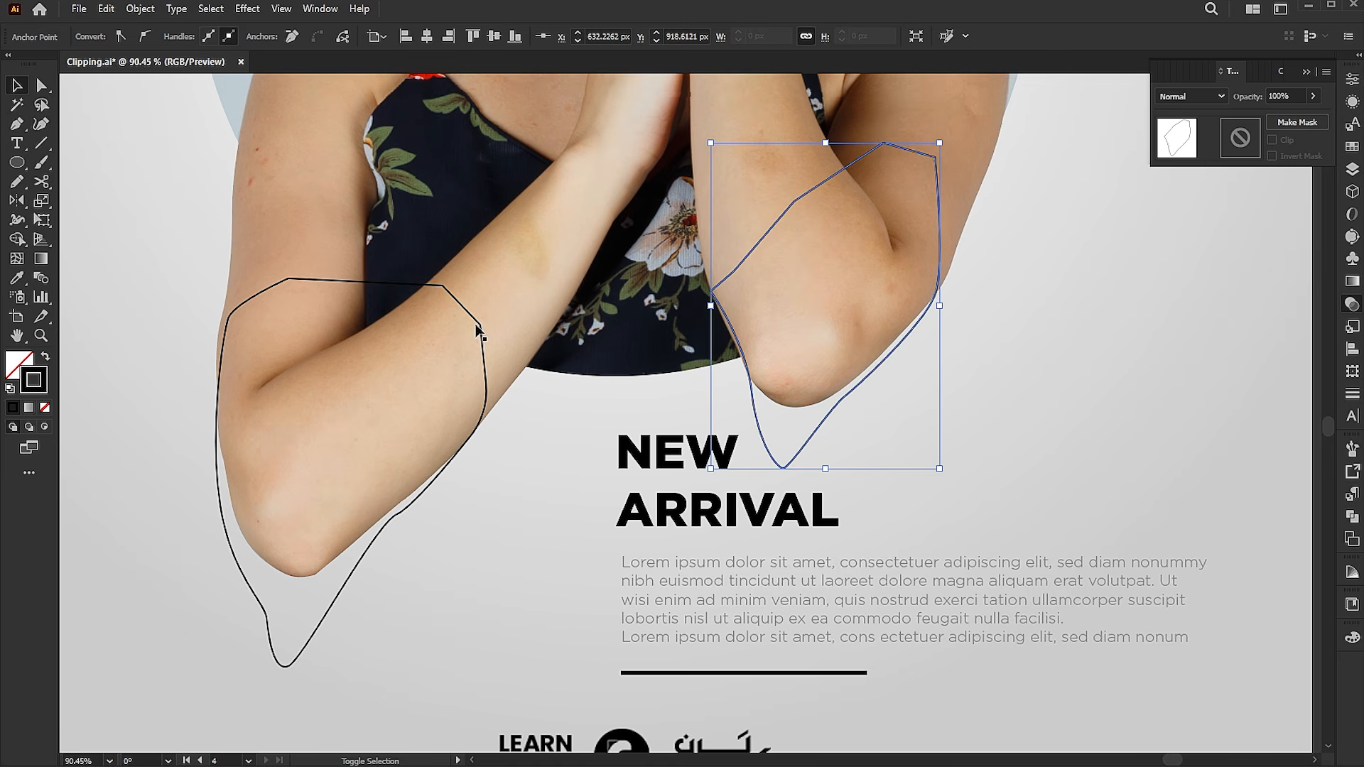
Give both elbow shapes a grey fill, 686868, with no stroke.
left_click(480, 330, "shift")
left_click(45, 361)
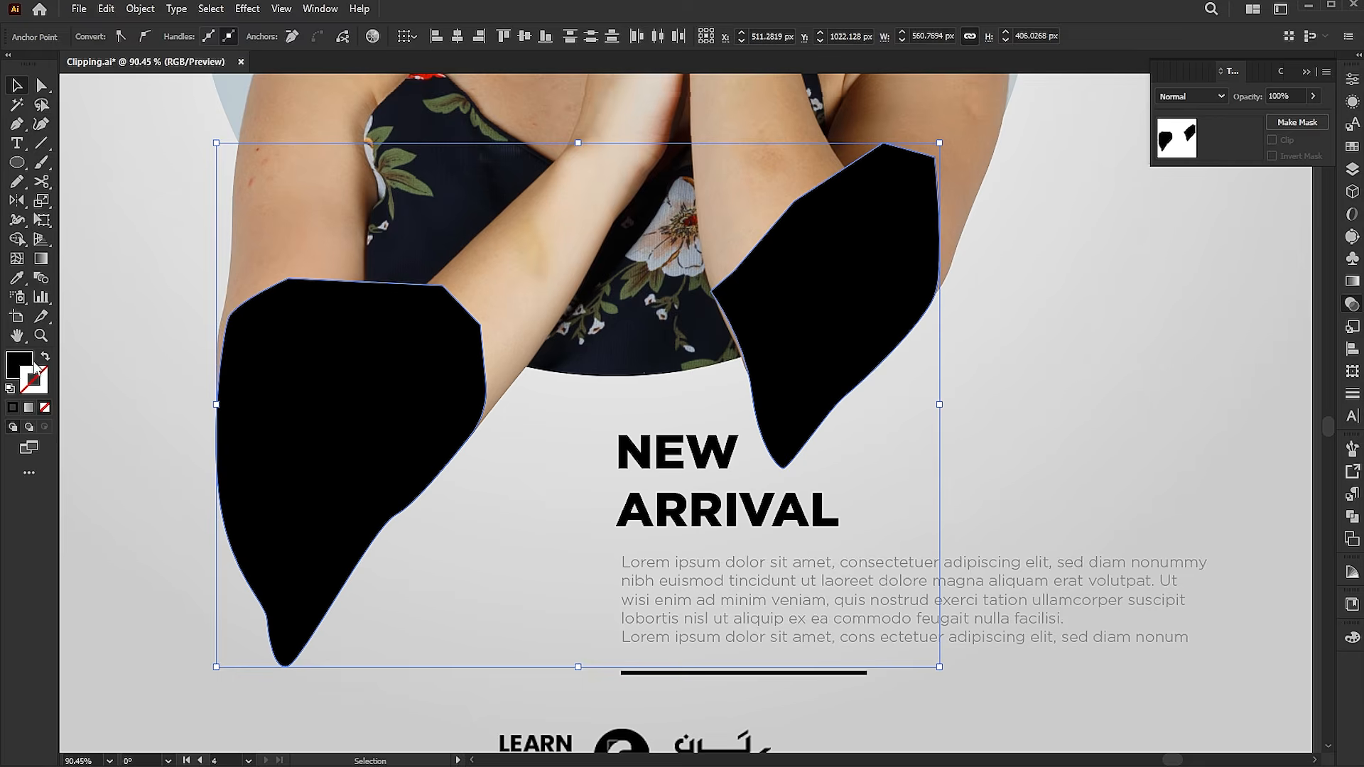
left_click(26, 375)
double_click(21, 366)
left_click_drag(709, 326, 576, 268)
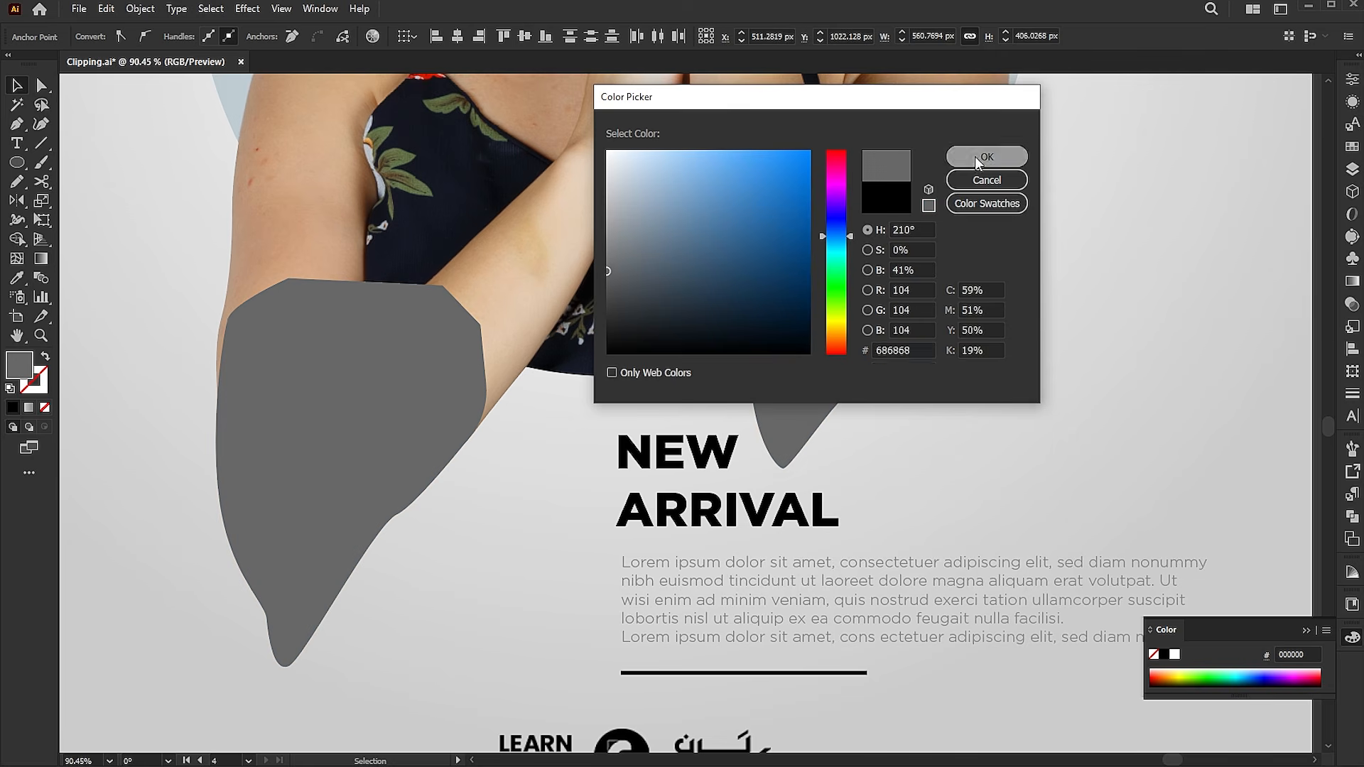
left_click(975, 156)
Apply a Gaussian Blur with a 6-pixel radius to both grey elbow shapes.
left_click(250, 8)
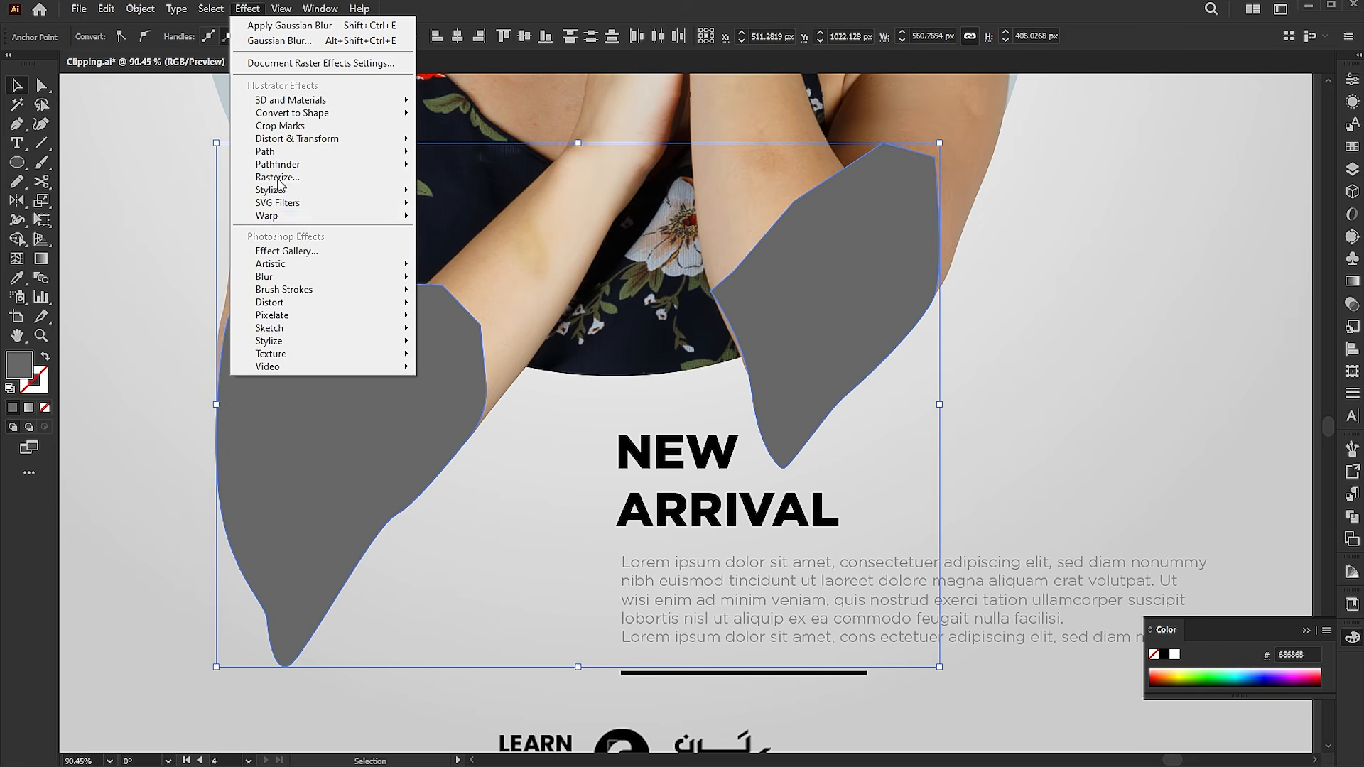
mouse_move(270, 277)
left_click(449, 280)
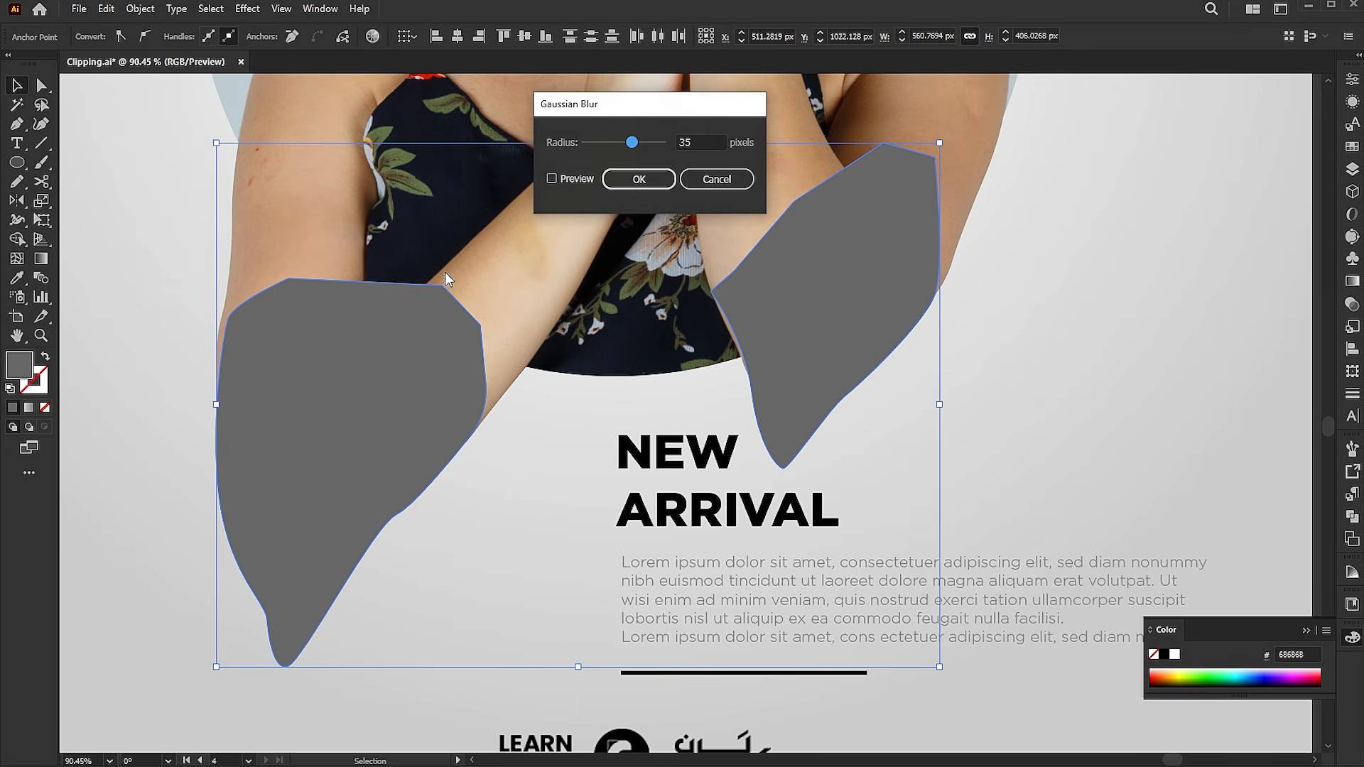
left_click(552, 178)
left_click_drag(631, 142, 609, 145)
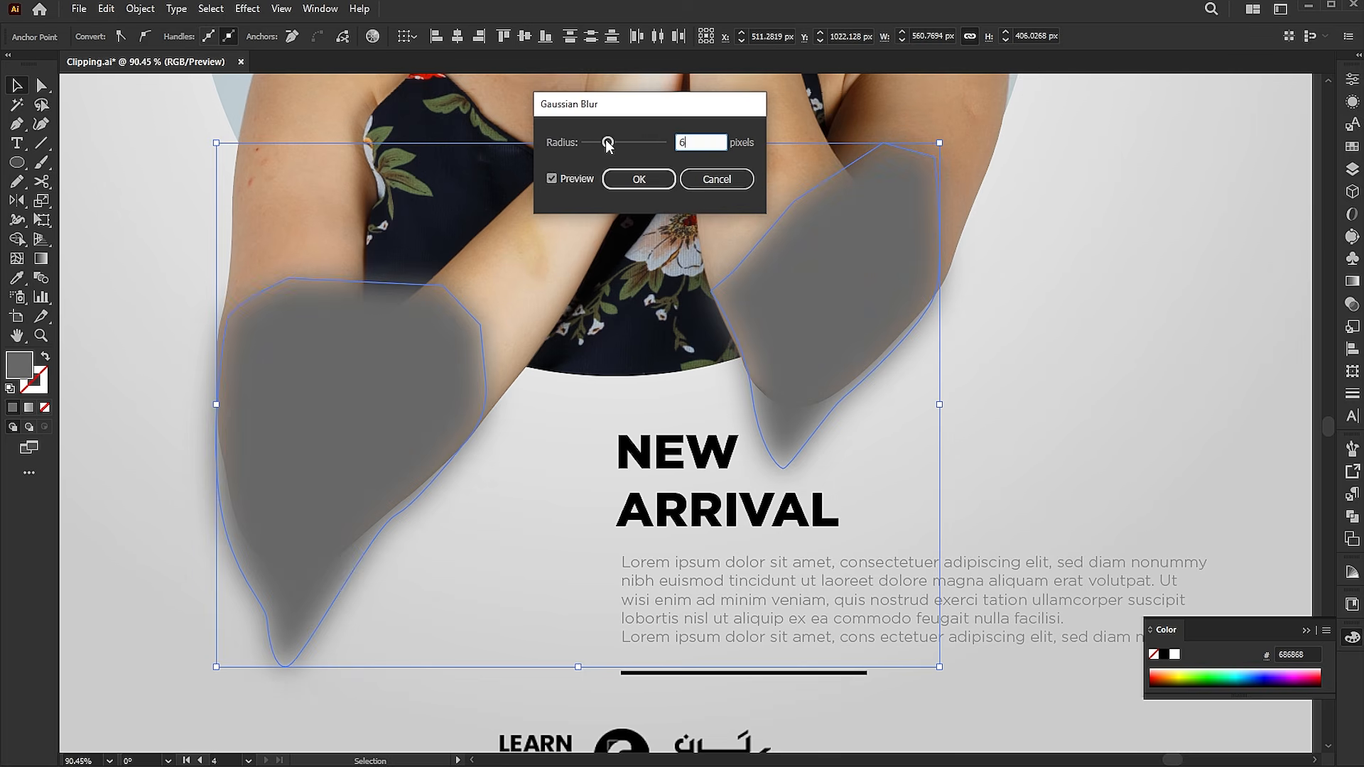
left_click(587, 181)
left_click(652, 183)
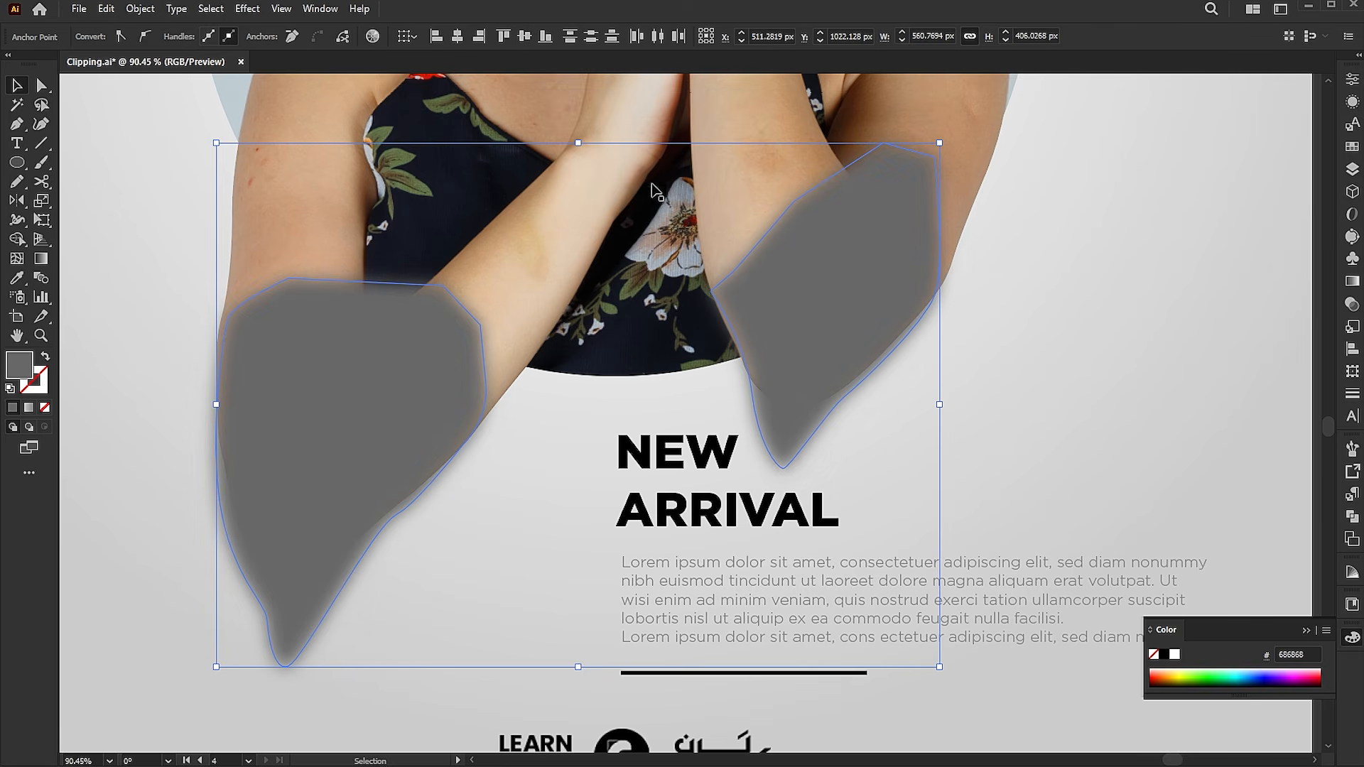
Bring the woman's clipped cut-out to the front so it covers the blurred elbow shadows.
left_click(574, 298)
right_click(572, 299)
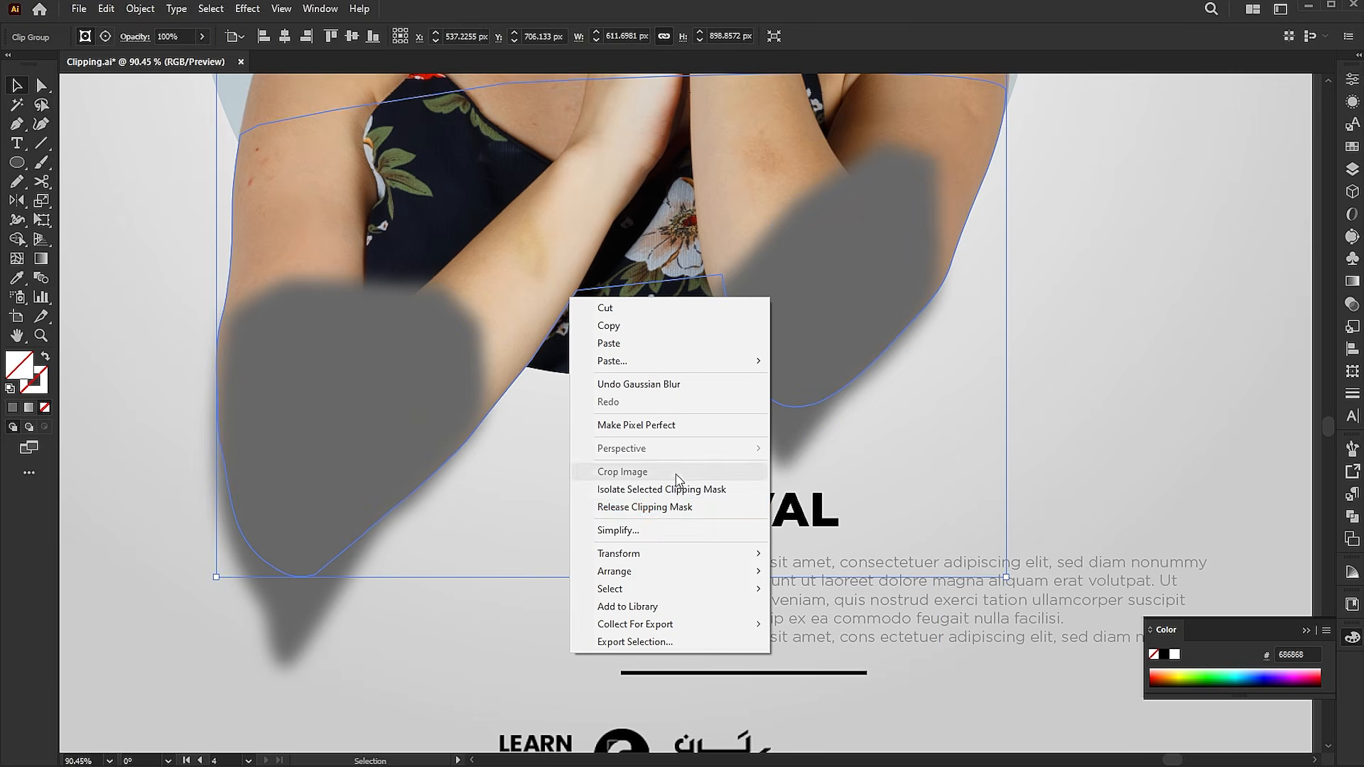
mouse_move(732, 572)
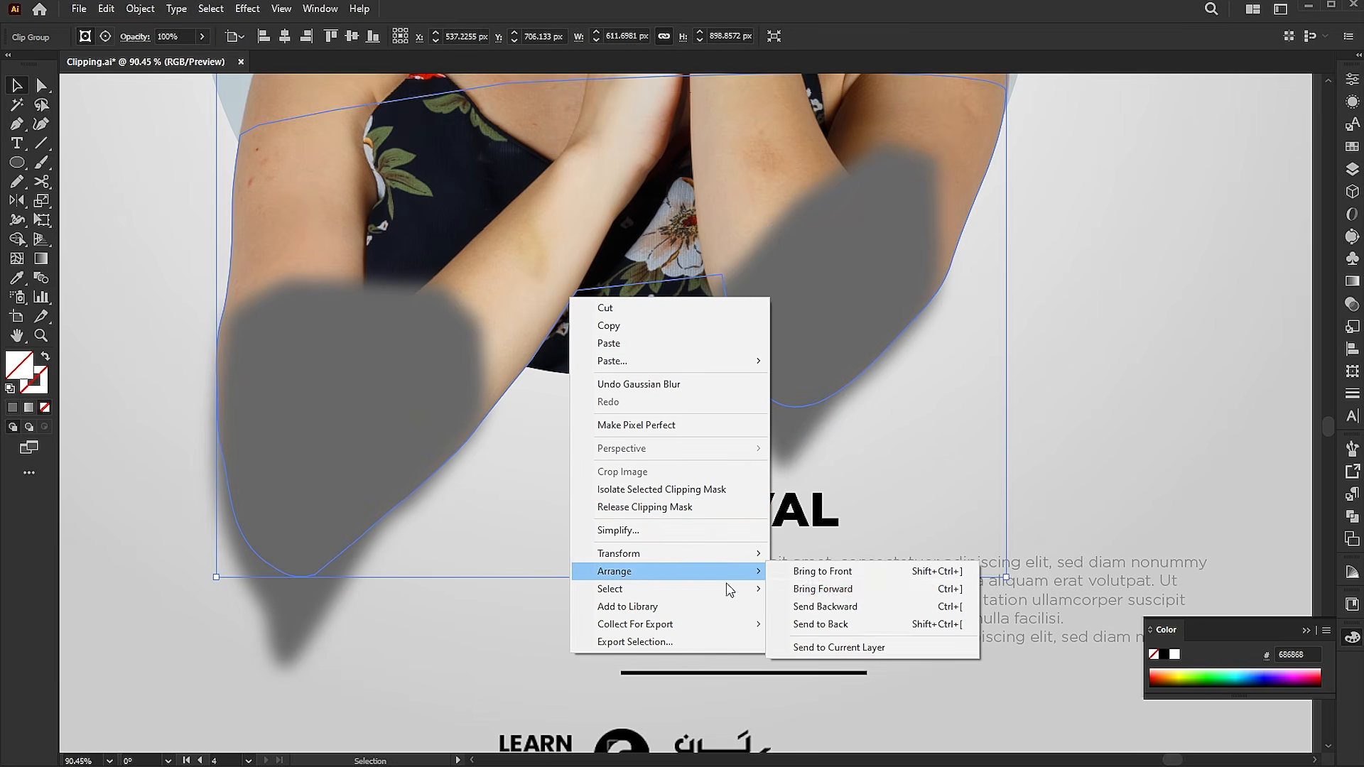
left_click(831, 571)
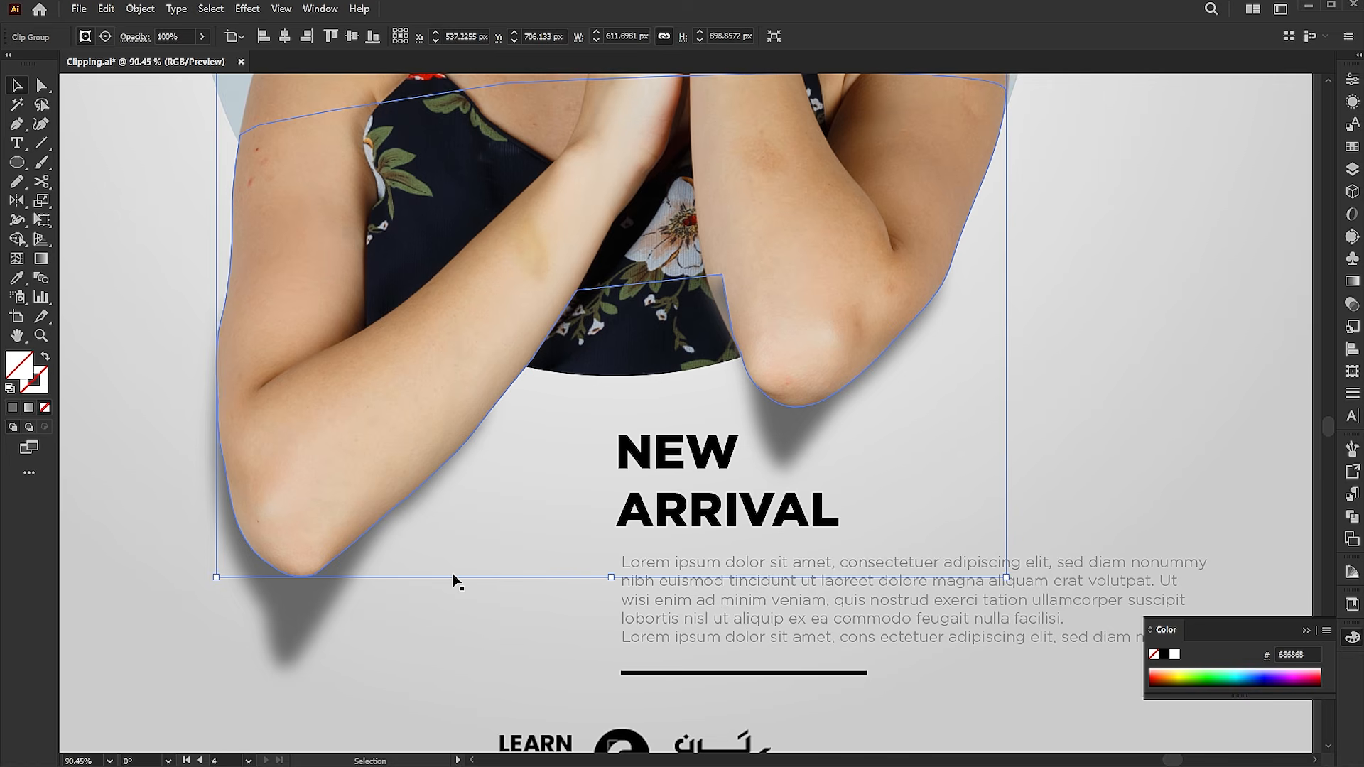
key("ctrl+0")
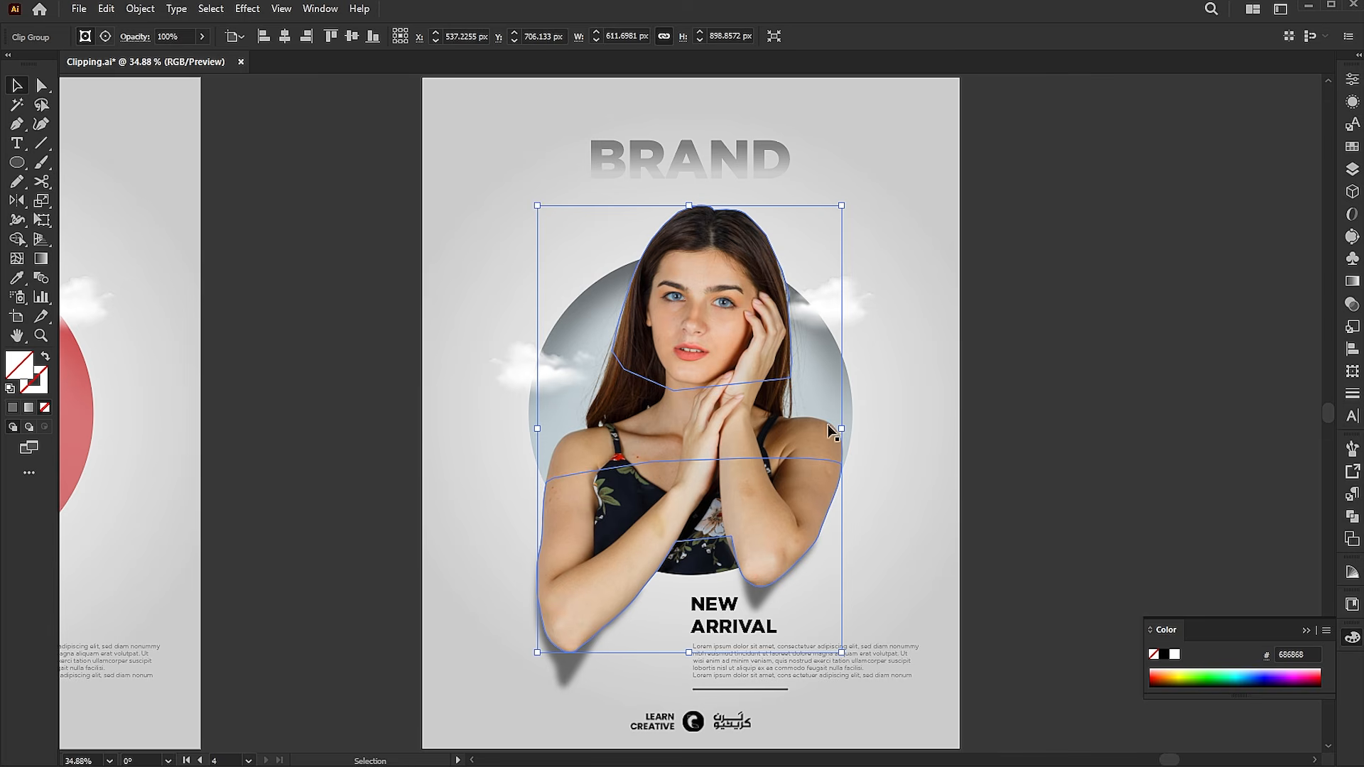
left_click(1027, 398)
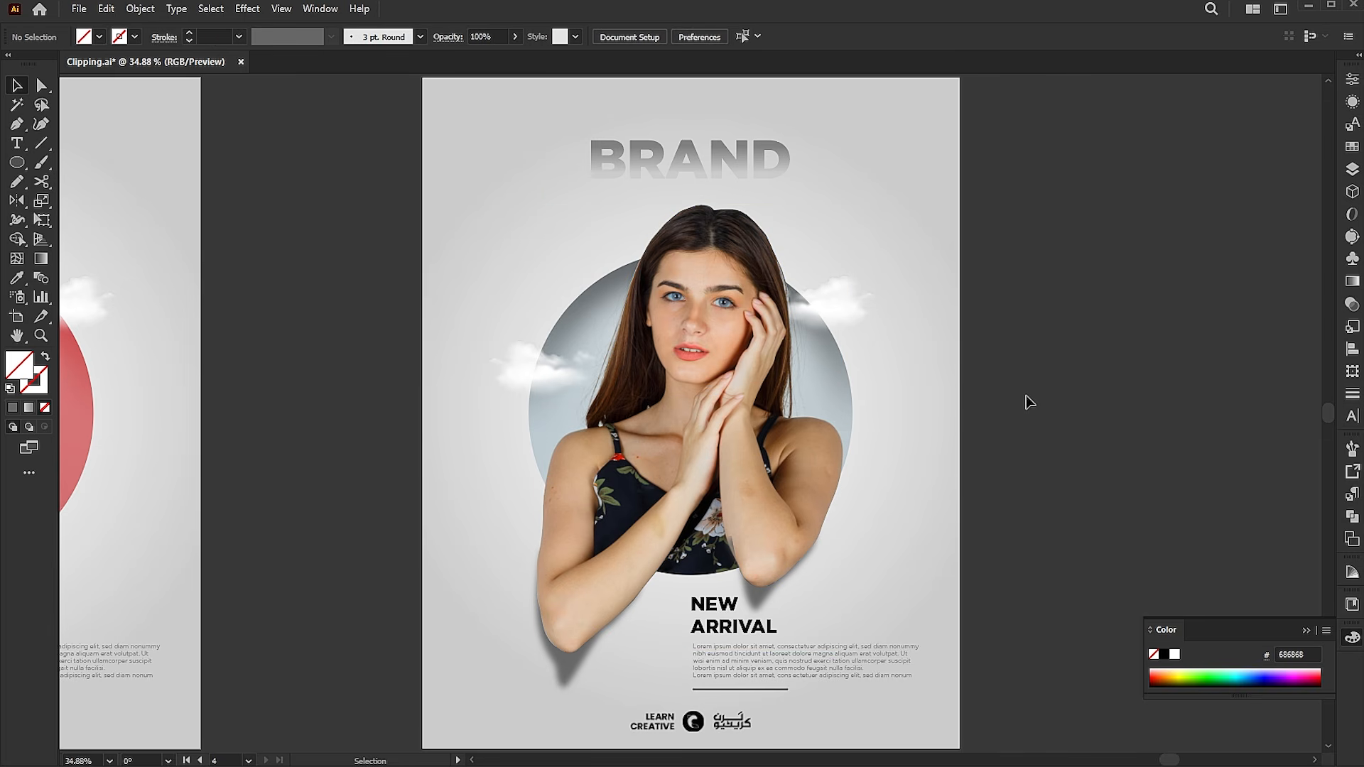
Replace the BRAND headline with "PURE ELEGANCE" in uppercase.
double_click(646, 174)
key("ctrl+a")
type("pure elegance")
key("Escape")
left_click(176, 9)
mouse_move(206, 253)
left_click(437, 268)
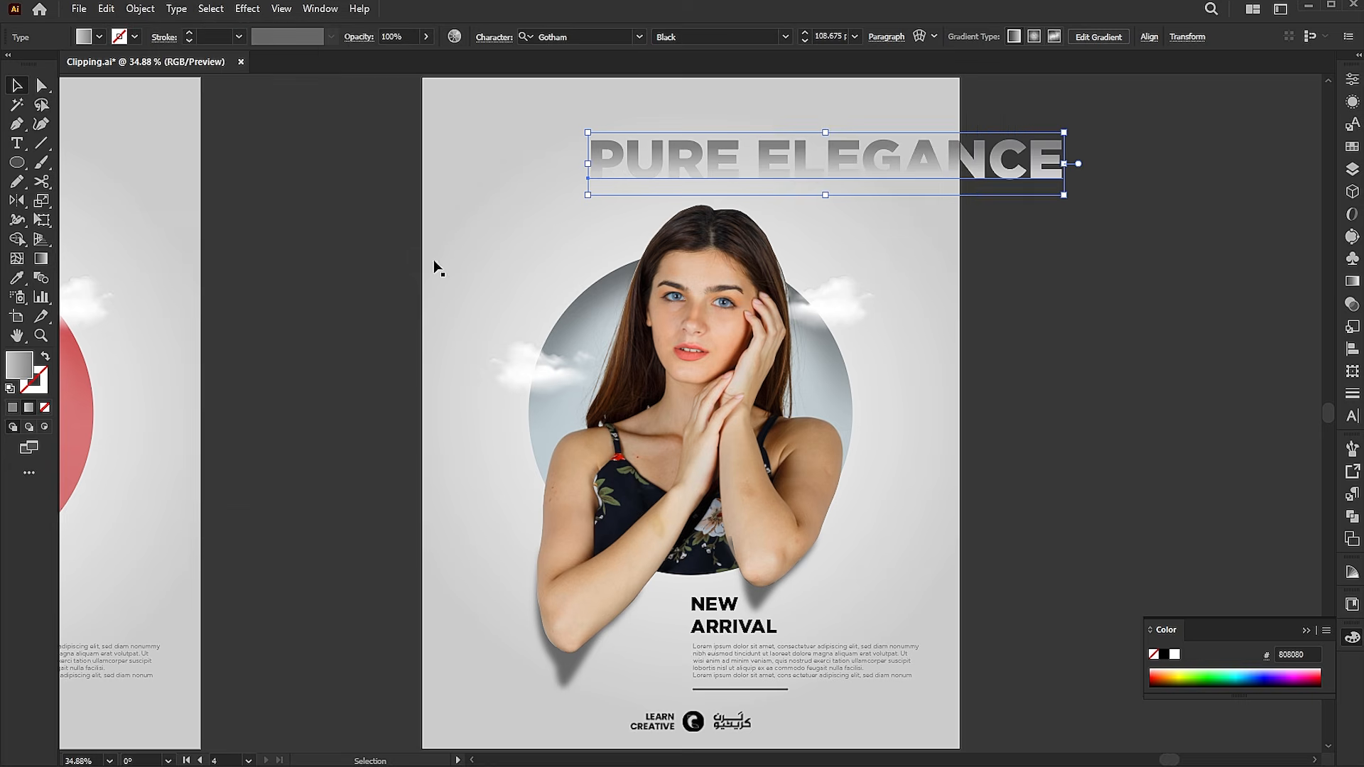
Set the headline in Gotham Medium and scale it down to about 45 pt, centred horizontally on the poster.
left_click(785, 36)
left_click(709, 172)
left_click(1149, 36)
left_click(1029, 94)
left_click_drag(929, 132, 811, 148)
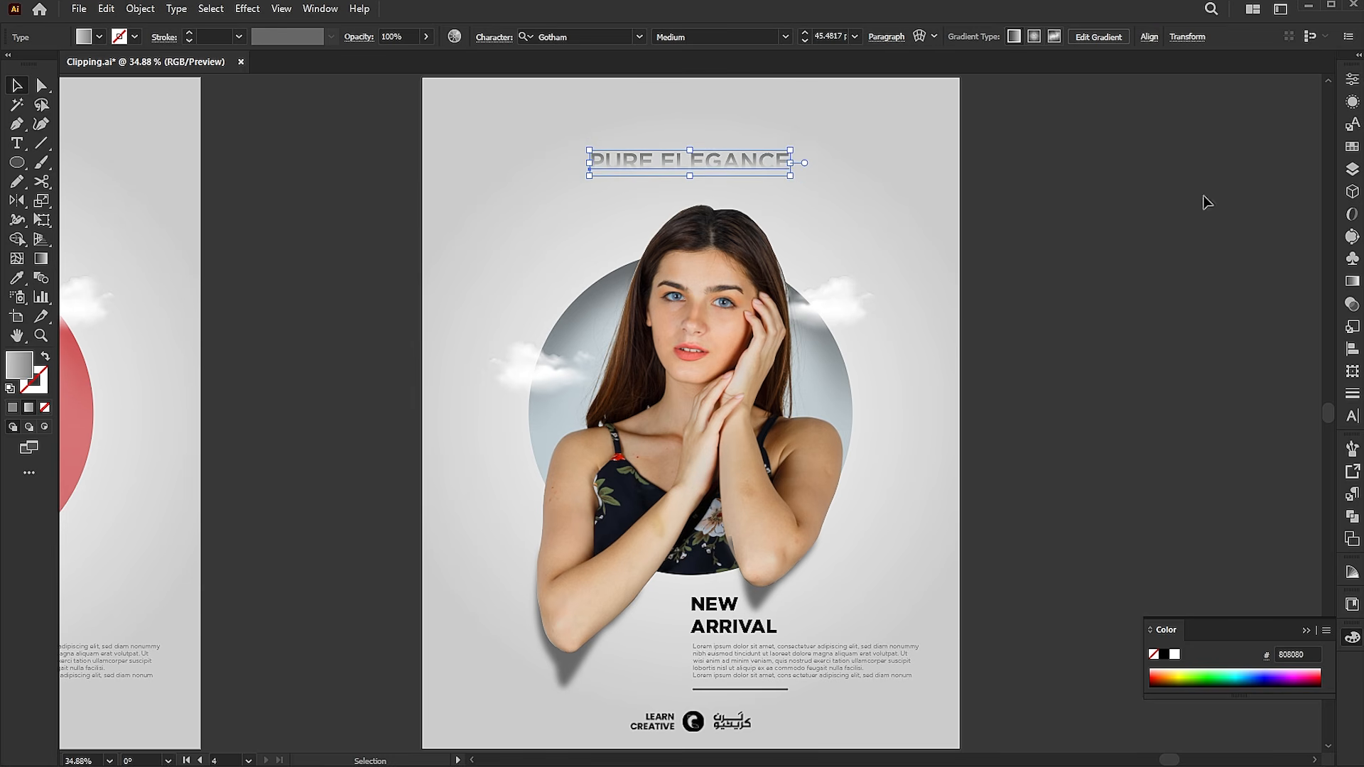
Replace the NEW ARRIVAL title with "CLIPPING MASK" in uppercase.
double_click(788, 630)
key("ctrl+a")
type("cl")
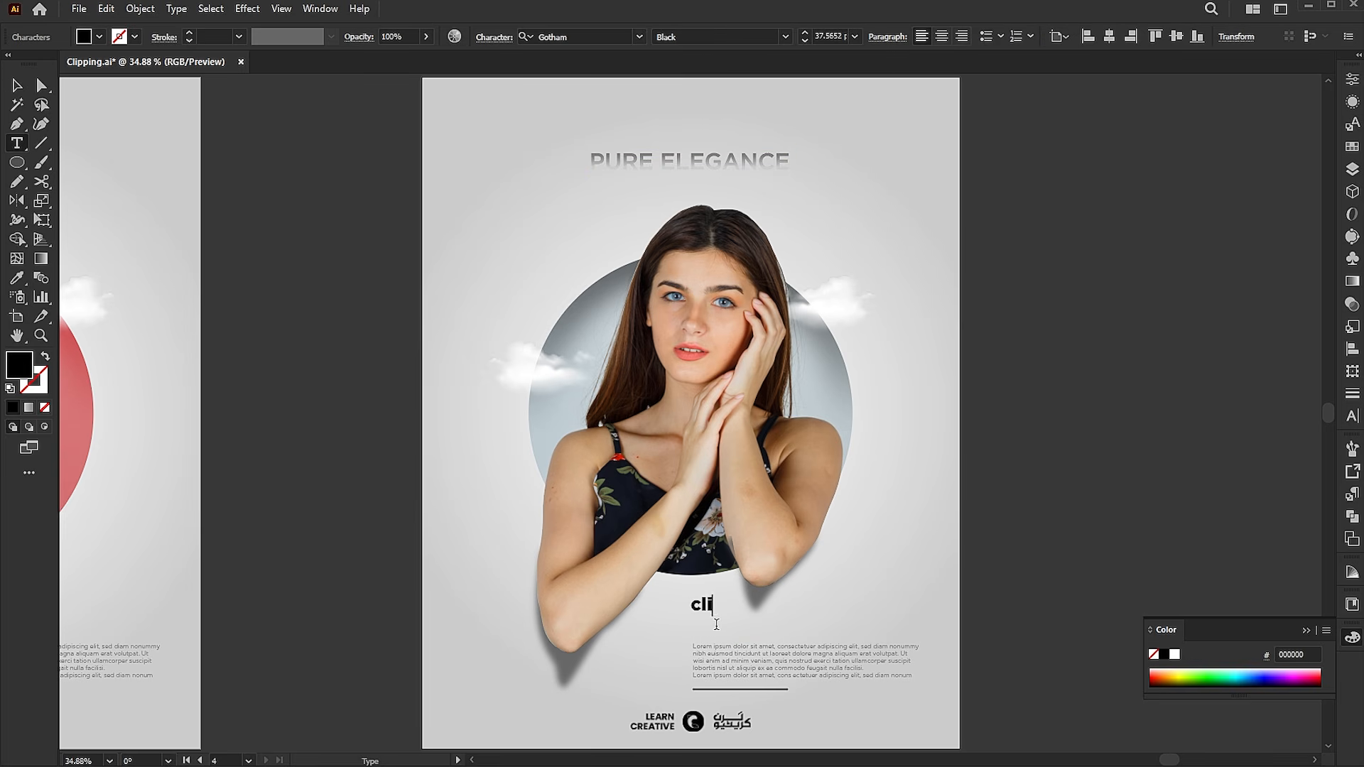
type("mask")
key("Escape")
left_click(176, 9)
left_click(448, 252)
Shift the title, body text and divider line together horizontally to the left, beneath the circle.
left_click_drag(736, 695, 695, 695)
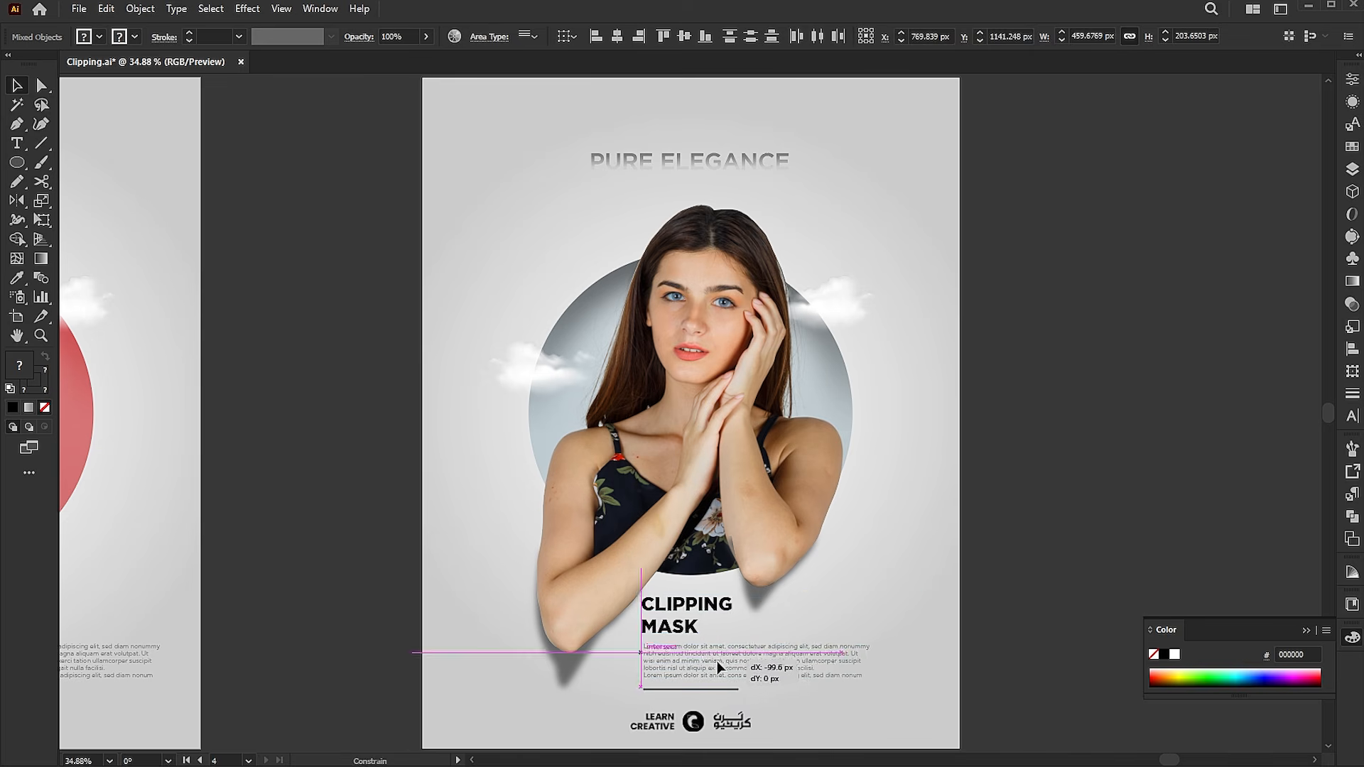
left_click(1121, 534)
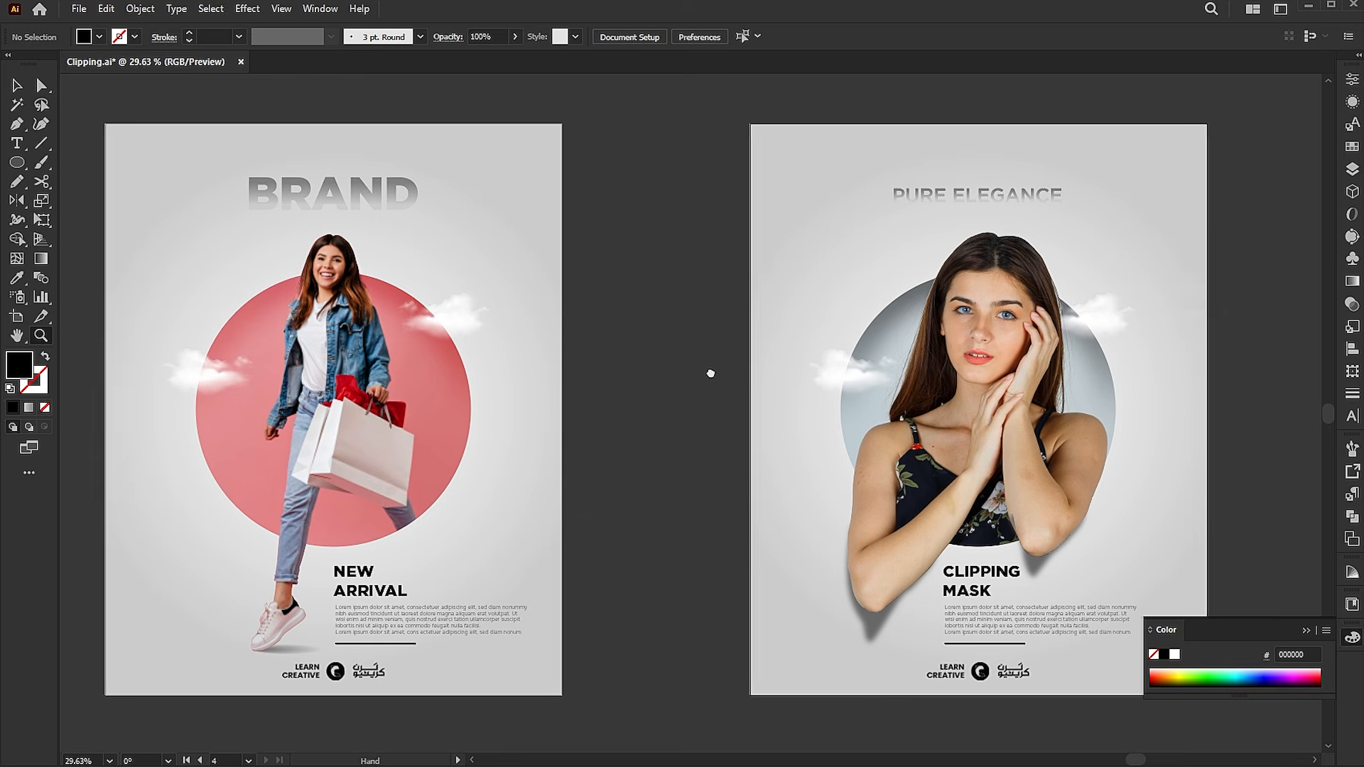
left_click(1311, 635)
key("v")
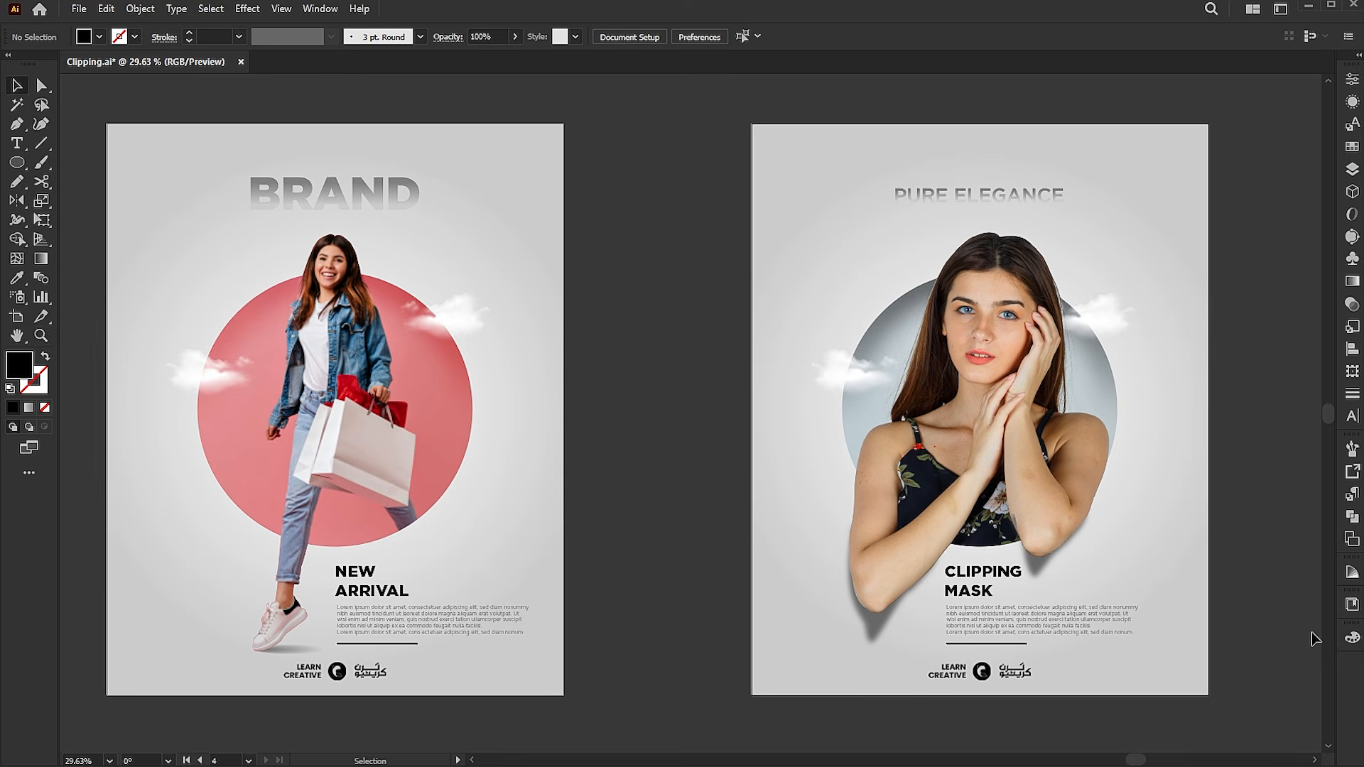